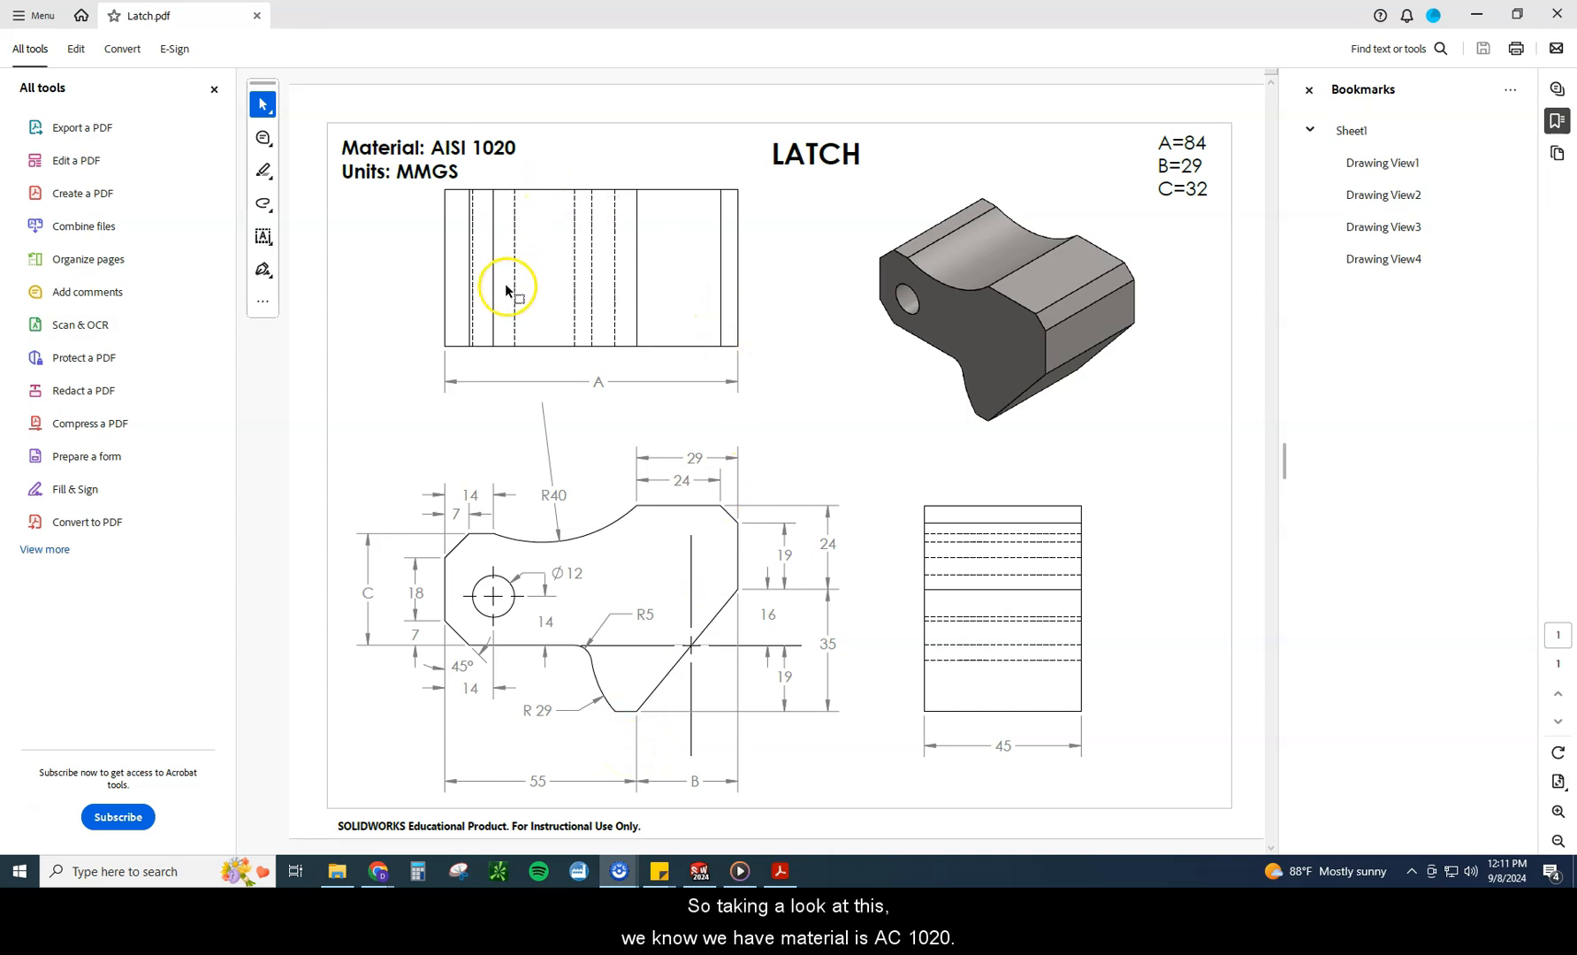
Step: Examine the latch drawing's material, units, variables A, B and C, and the chamfered end's angle and offset dimensions
left_click_drag(434, 150, 508, 161)
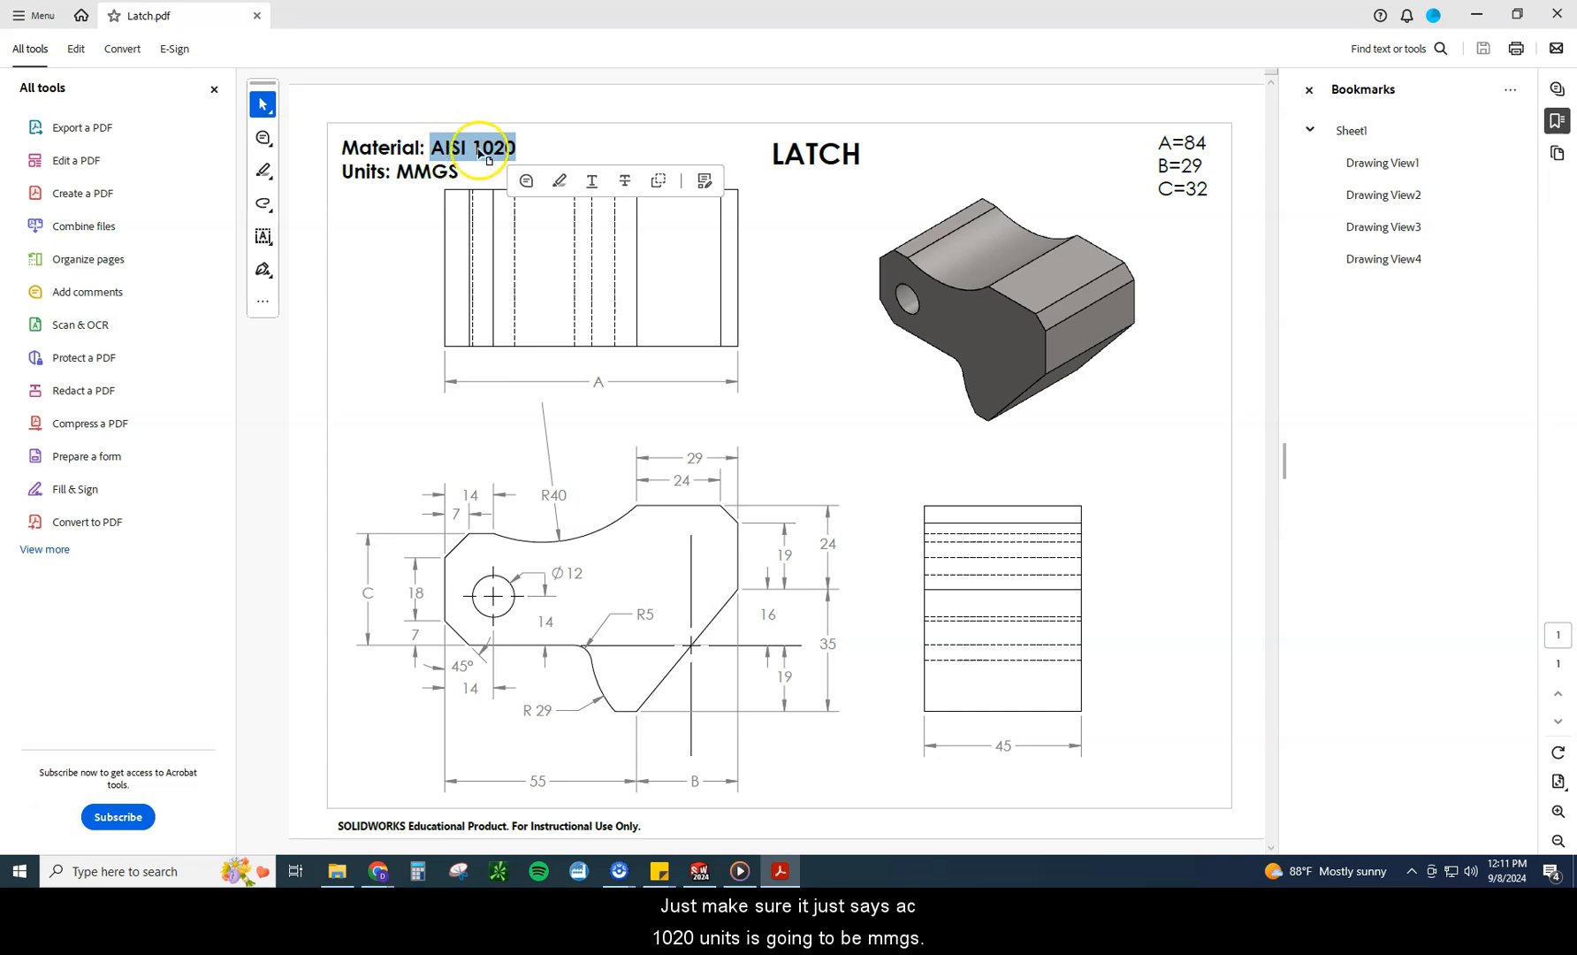
double_click(424, 172)
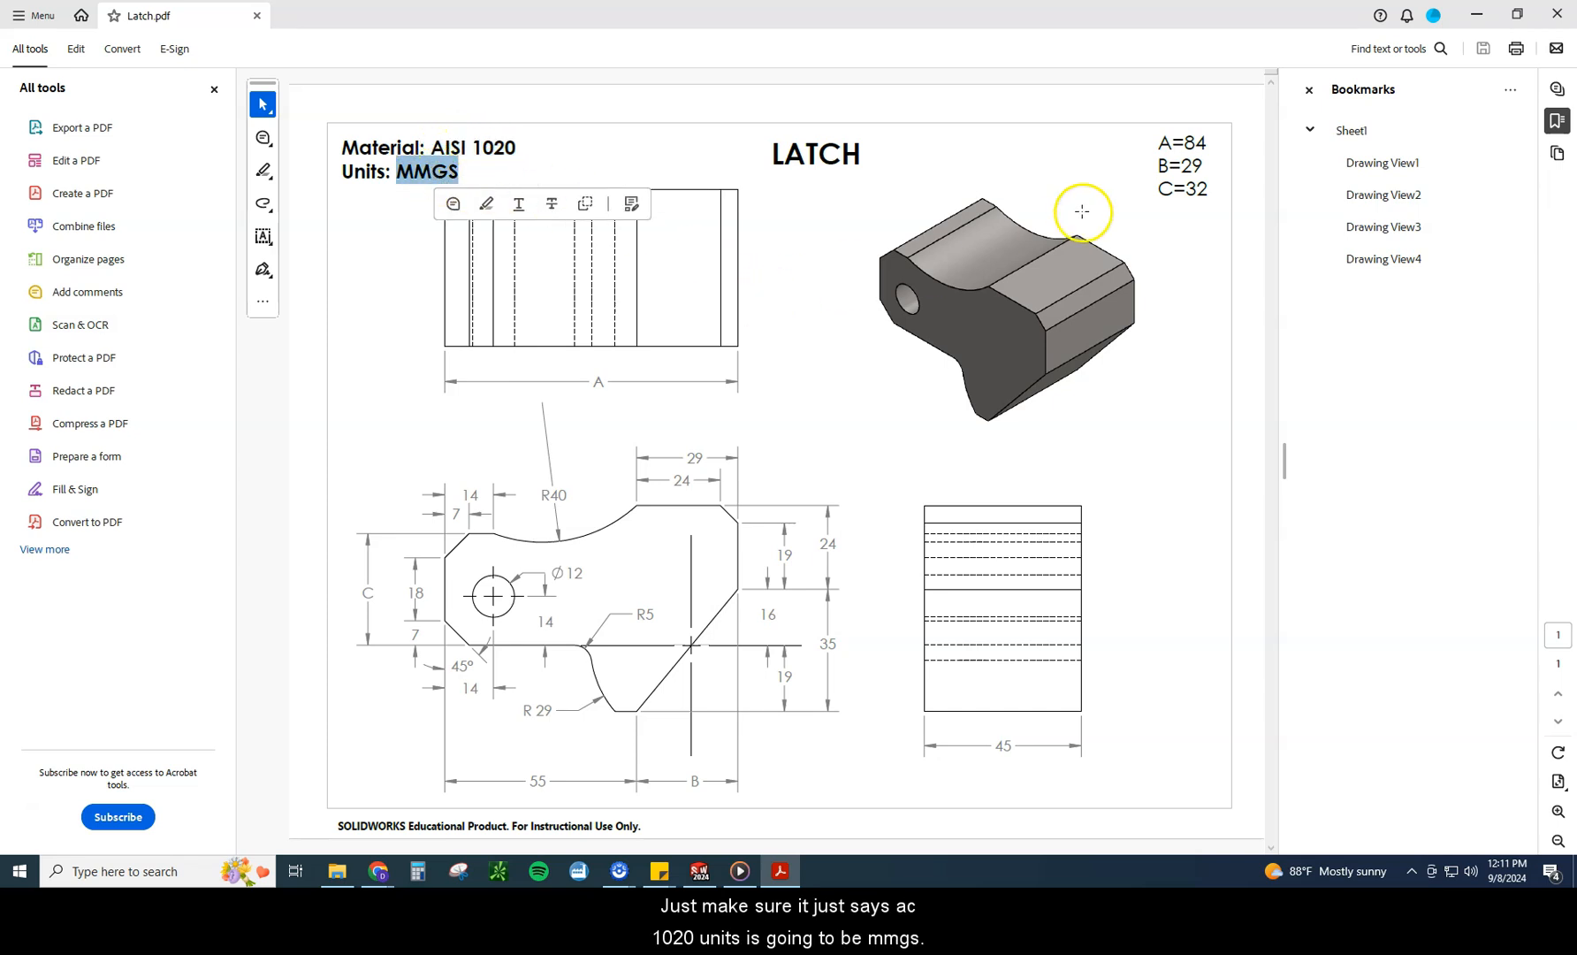
left_click_drag(1158, 137, 1204, 192)
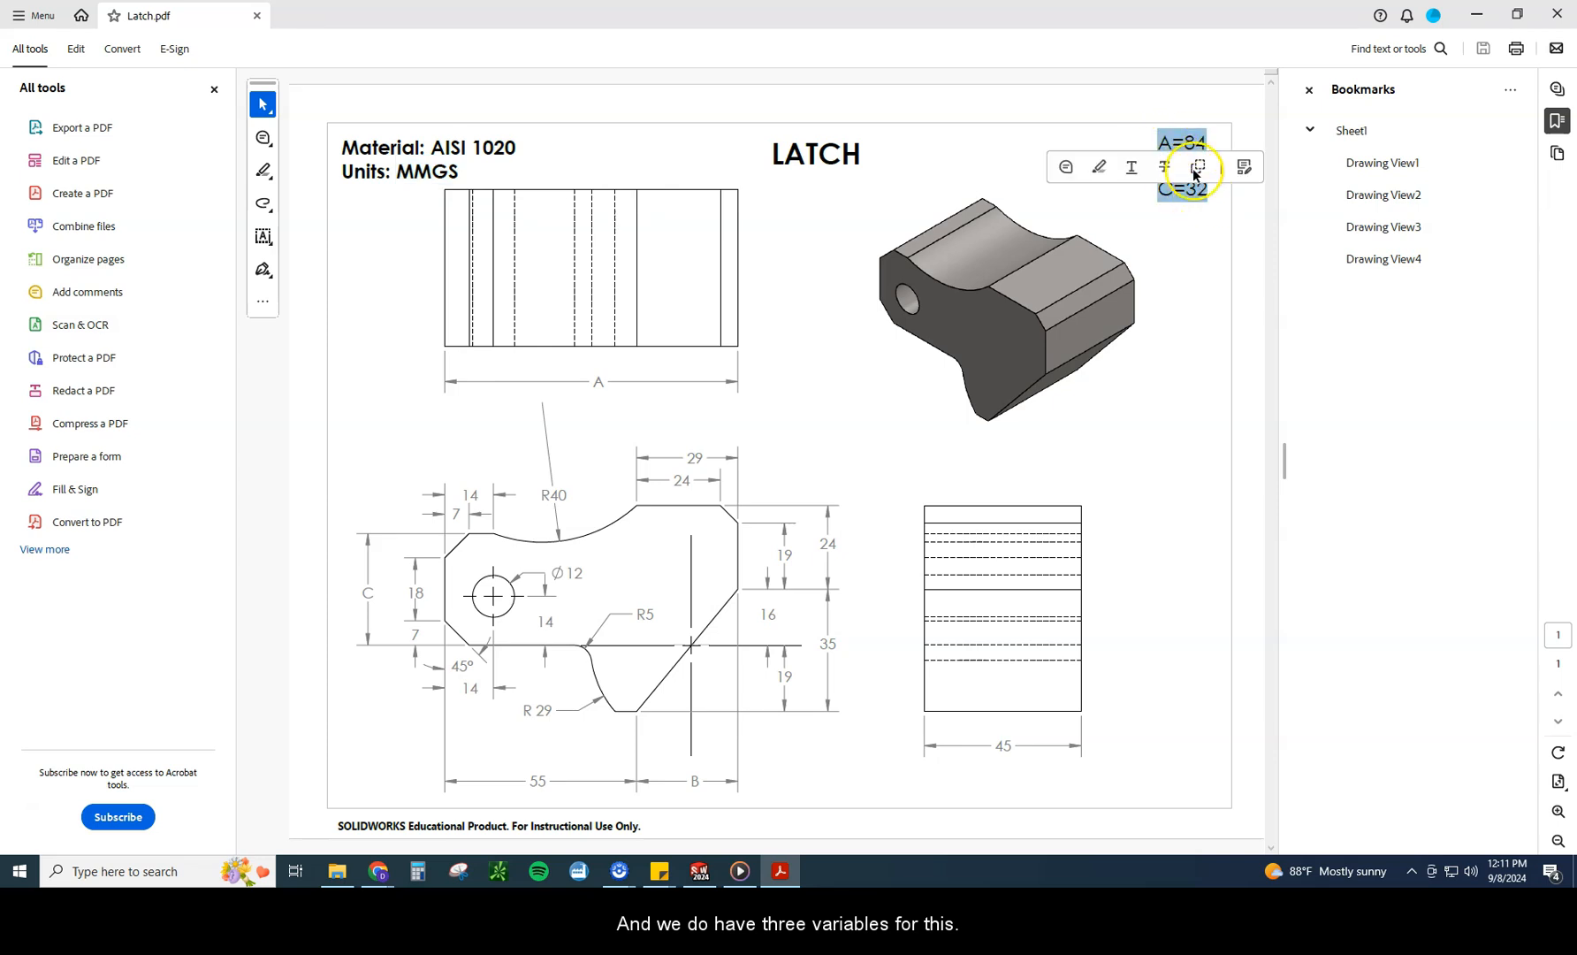
left_click(1182, 190)
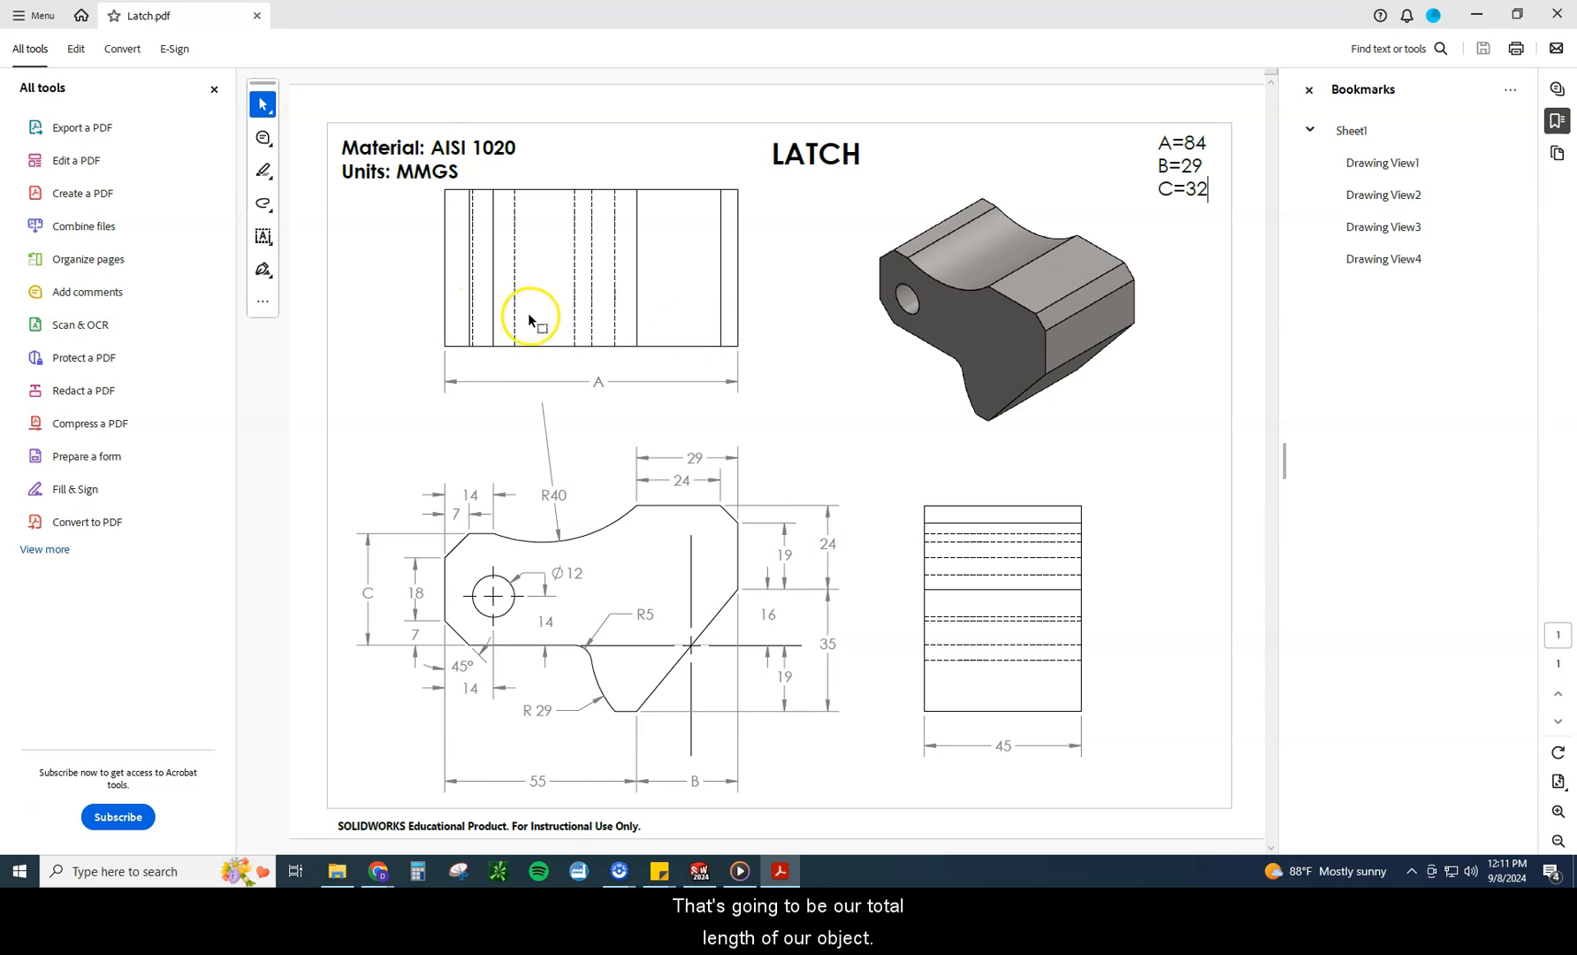
double_click(1189, 173)
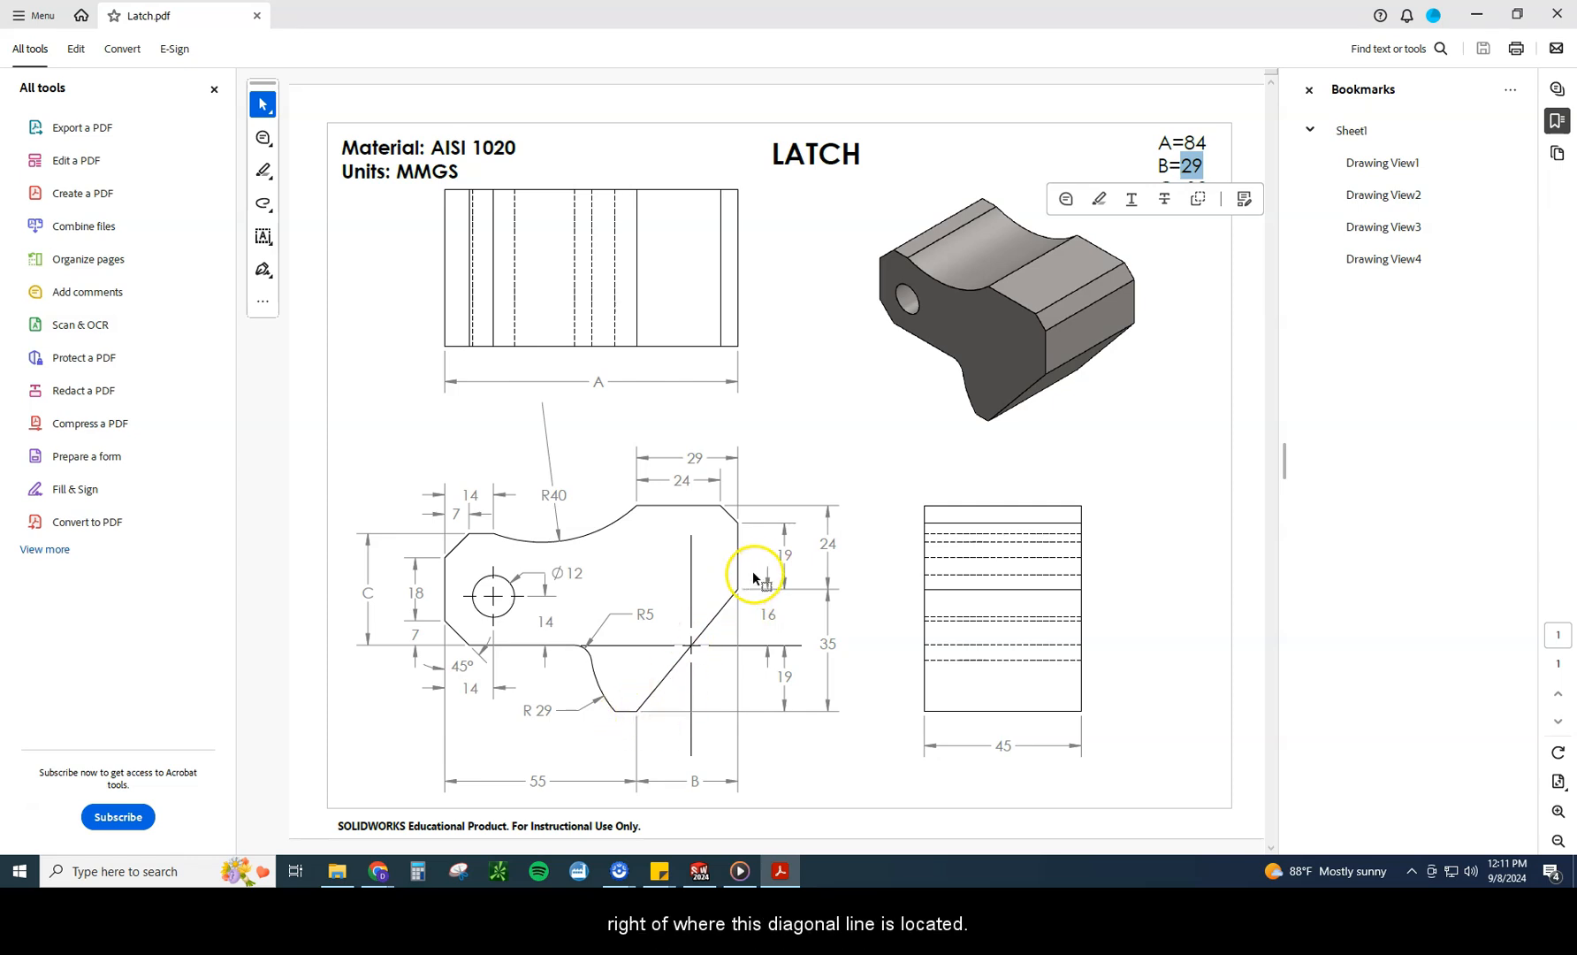
double_click(1195, 189)
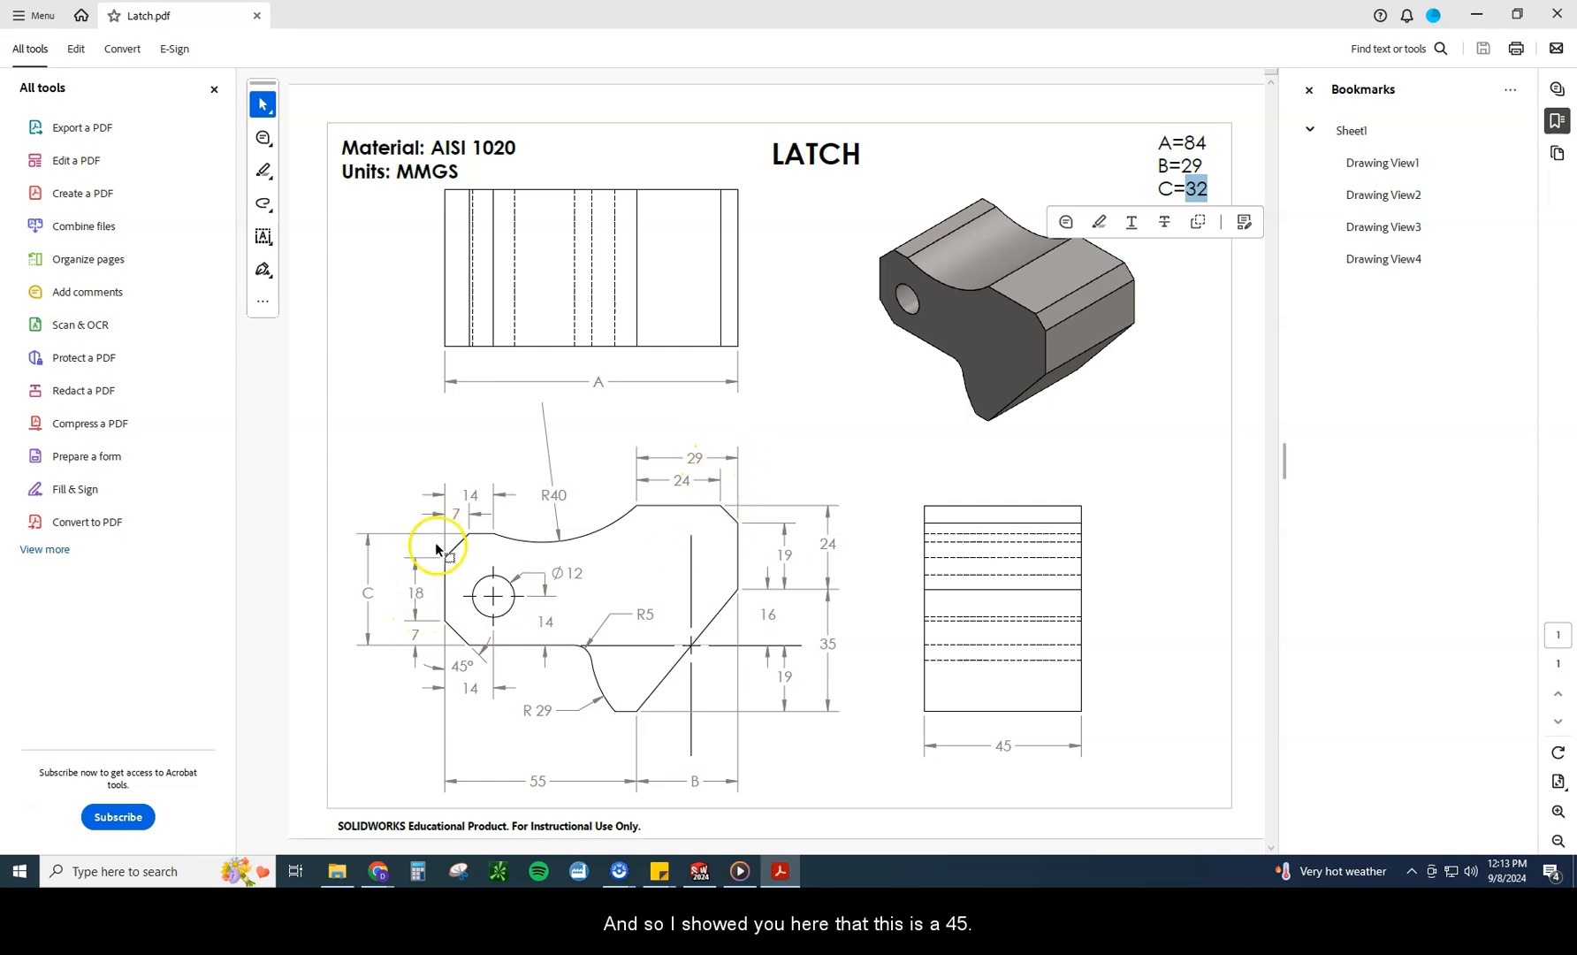
double_click(458, 667)
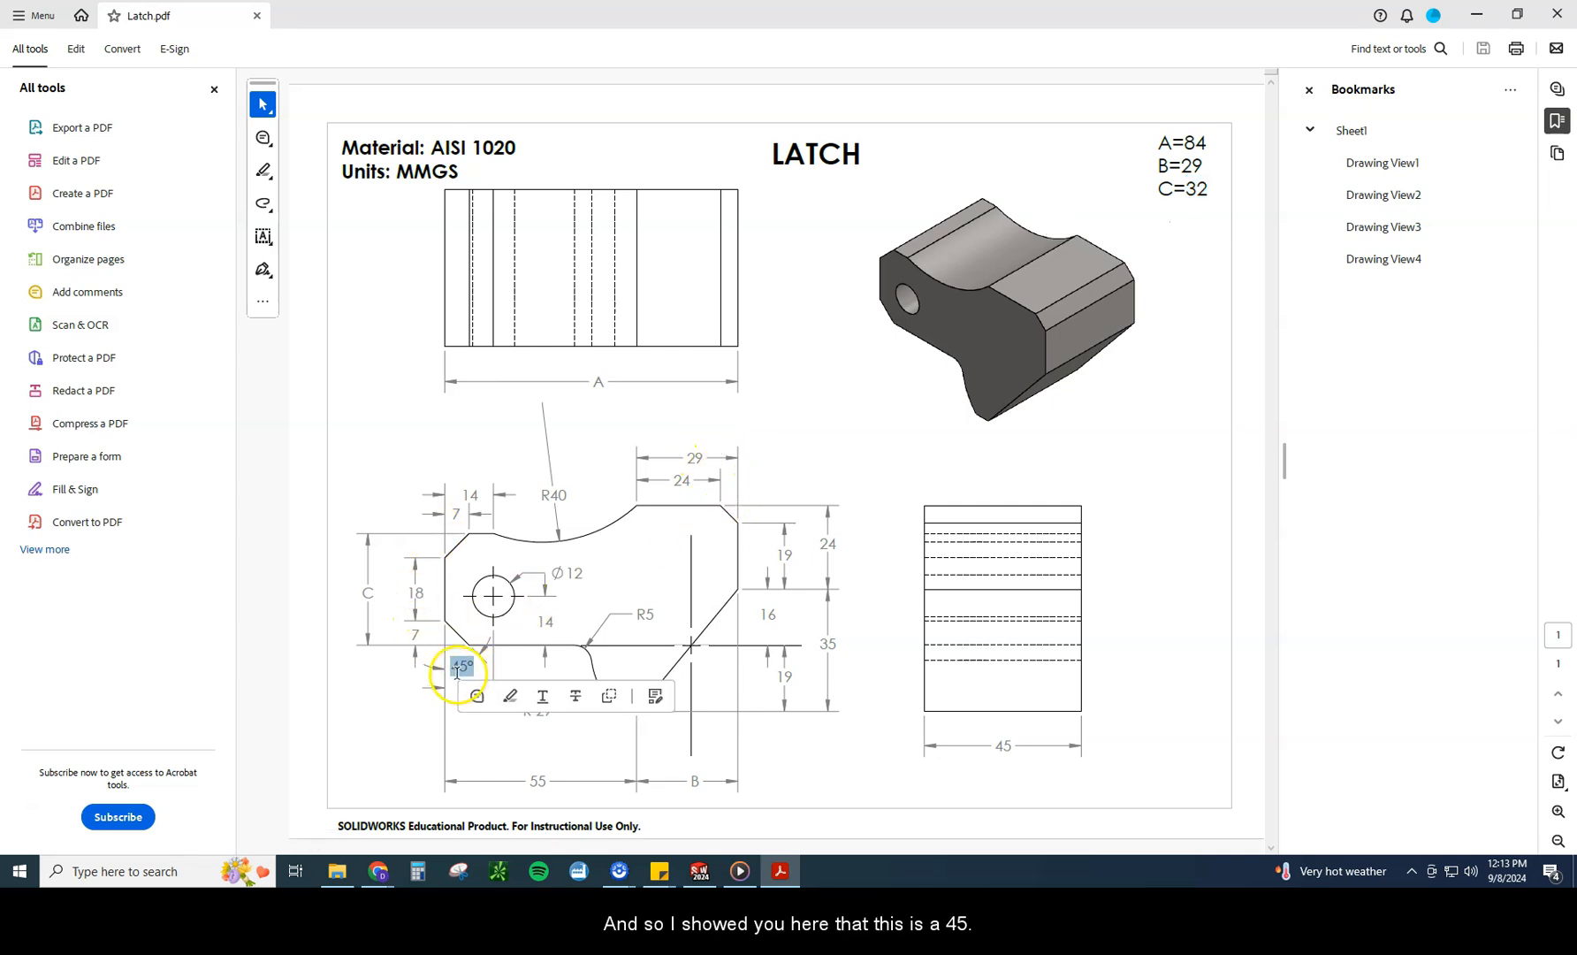
left_click(462, 511)
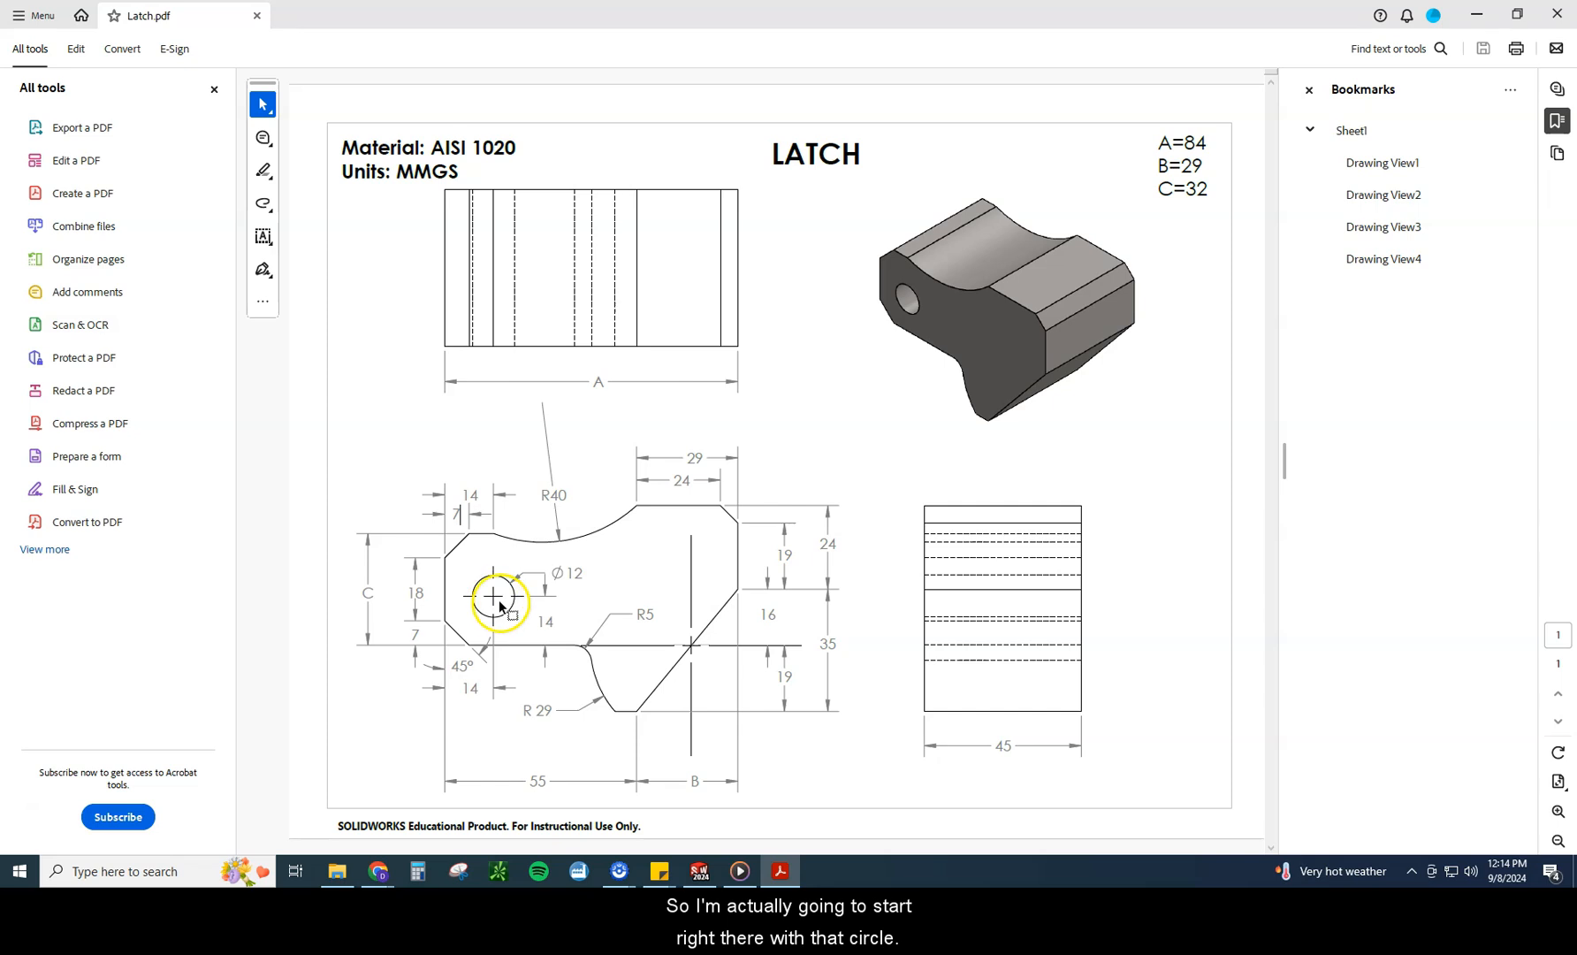
Step: Switch to SOLIDWORKS, create a new part and start a sketch on the Front Plane
left_click(699, 872)
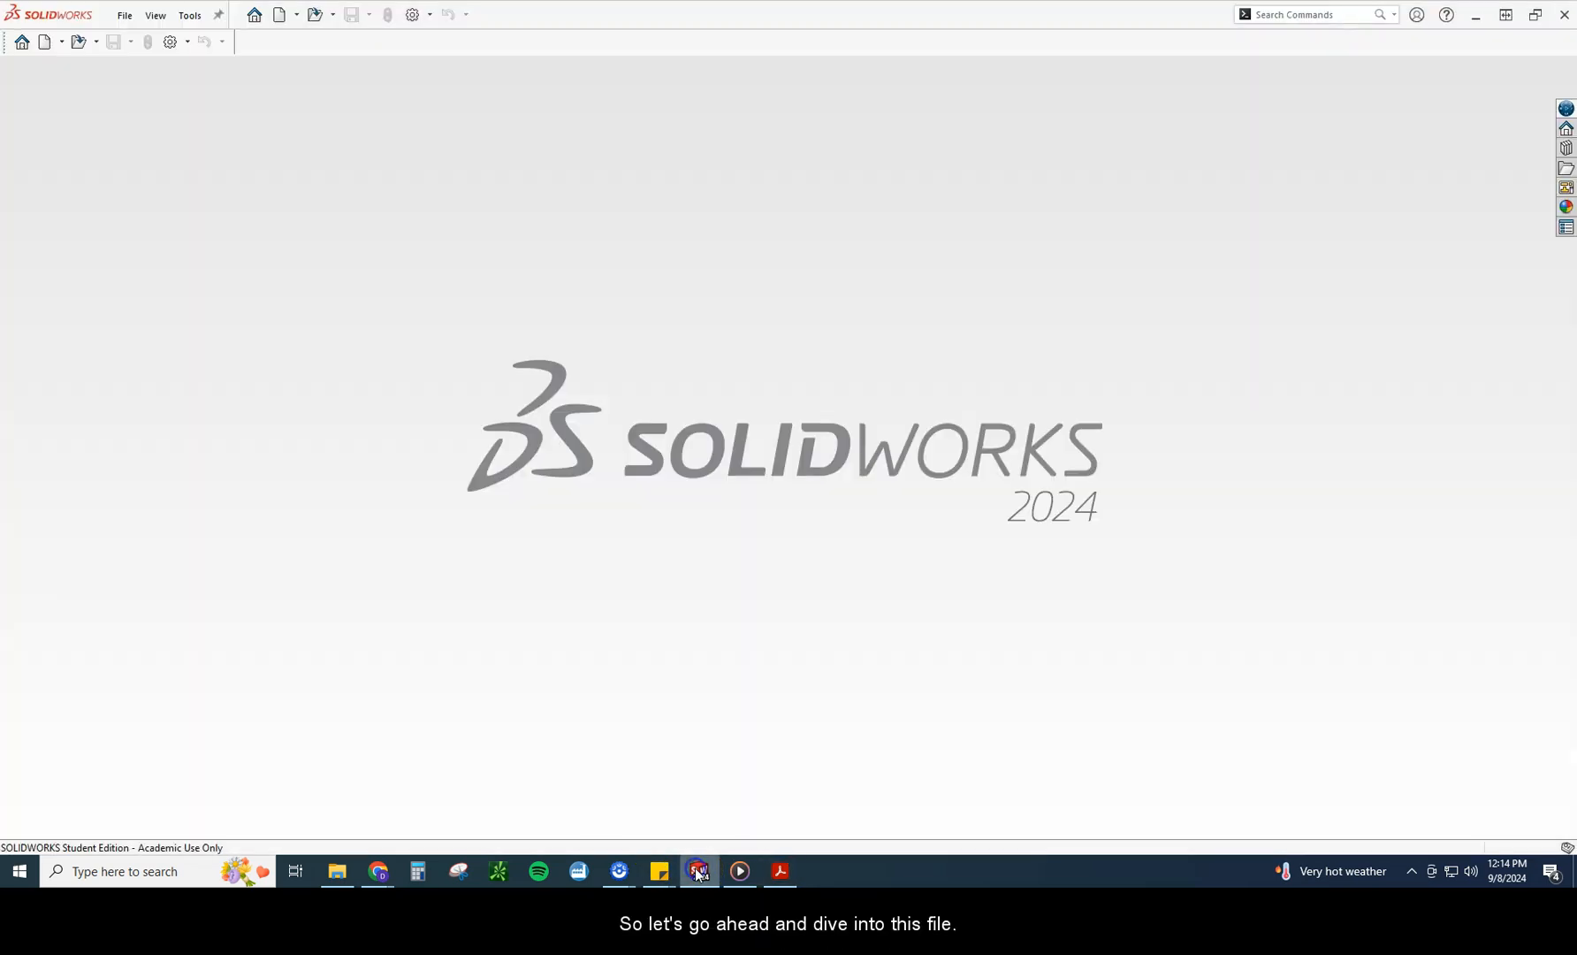
left_click(277, 27)
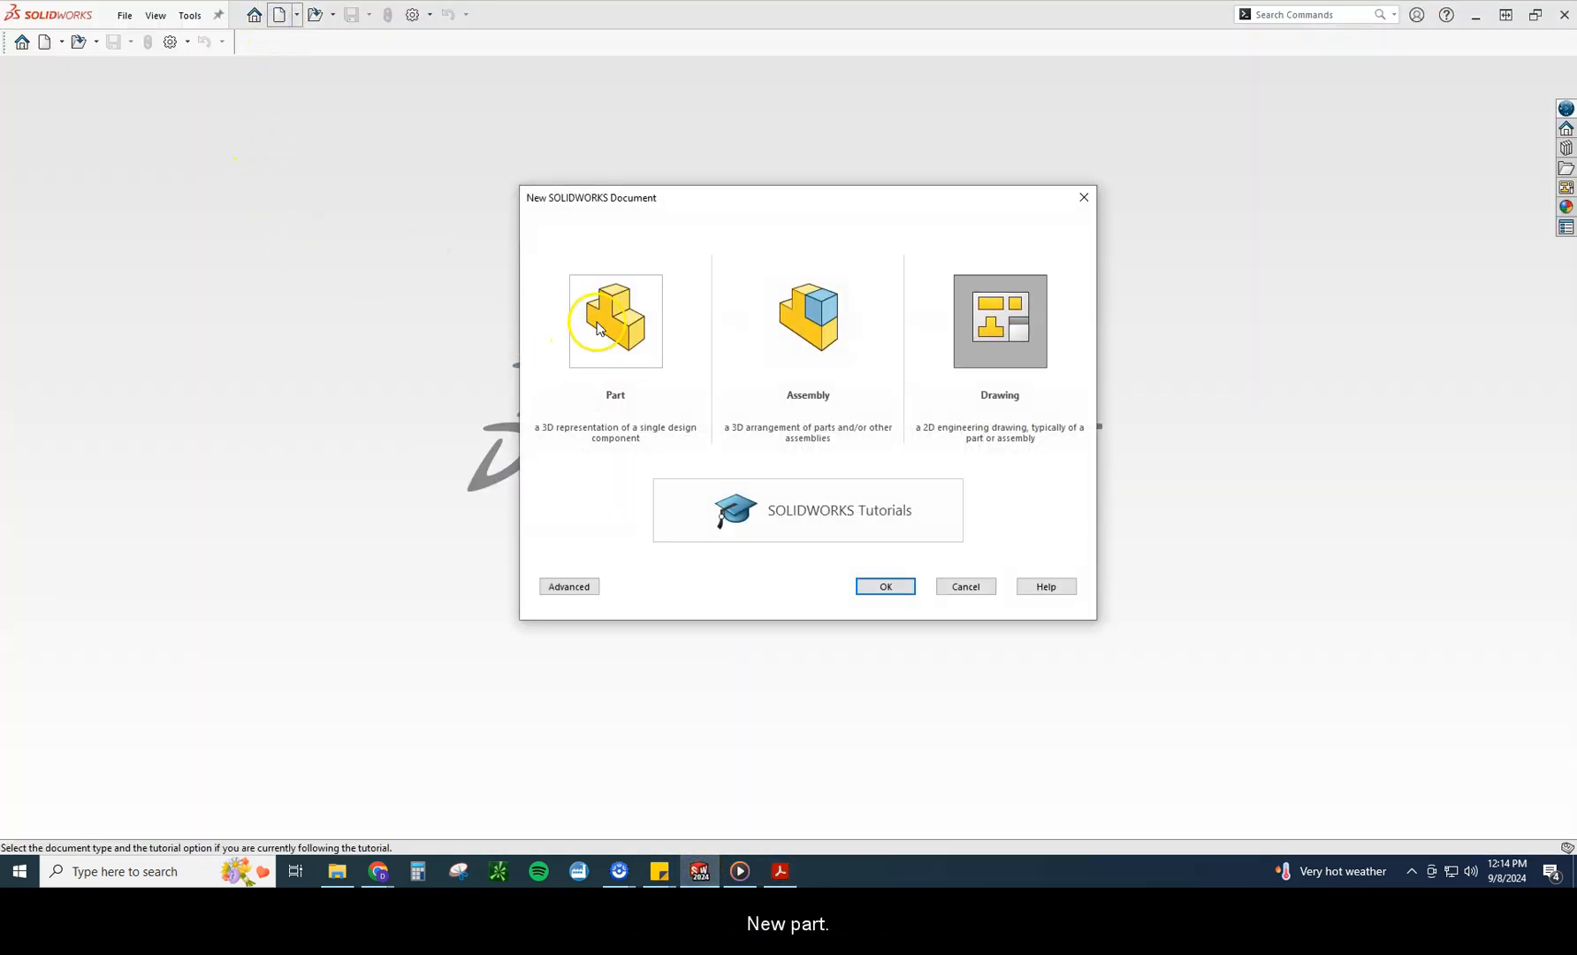
double_click(665, 438)
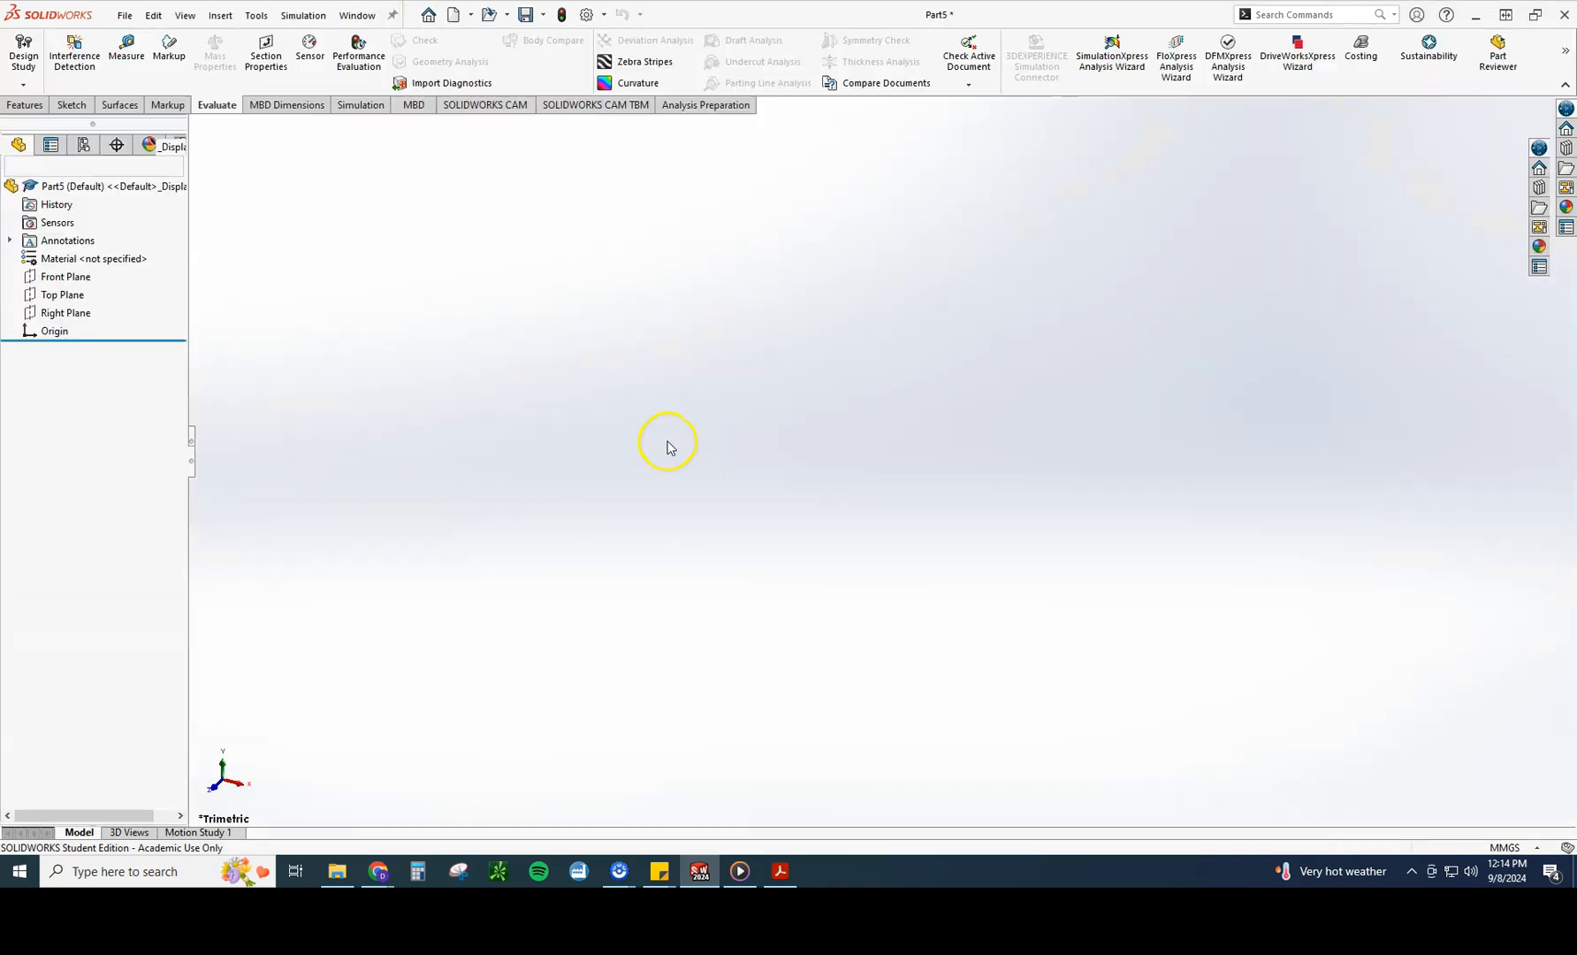
left_click(71, 276)
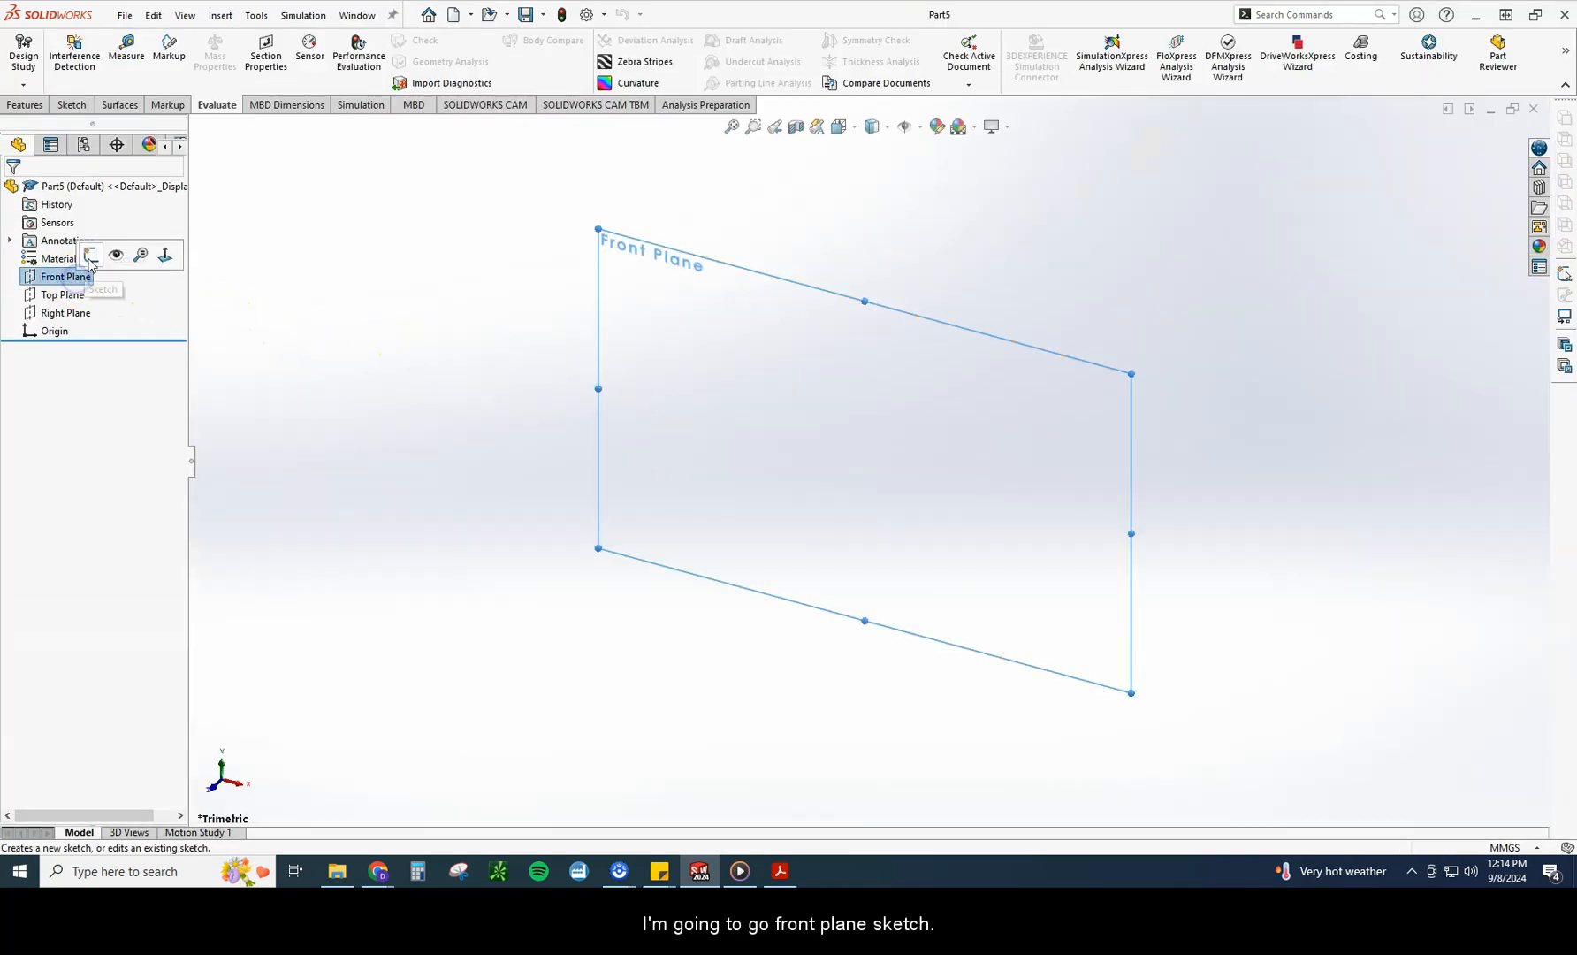
left_click(88, 253)
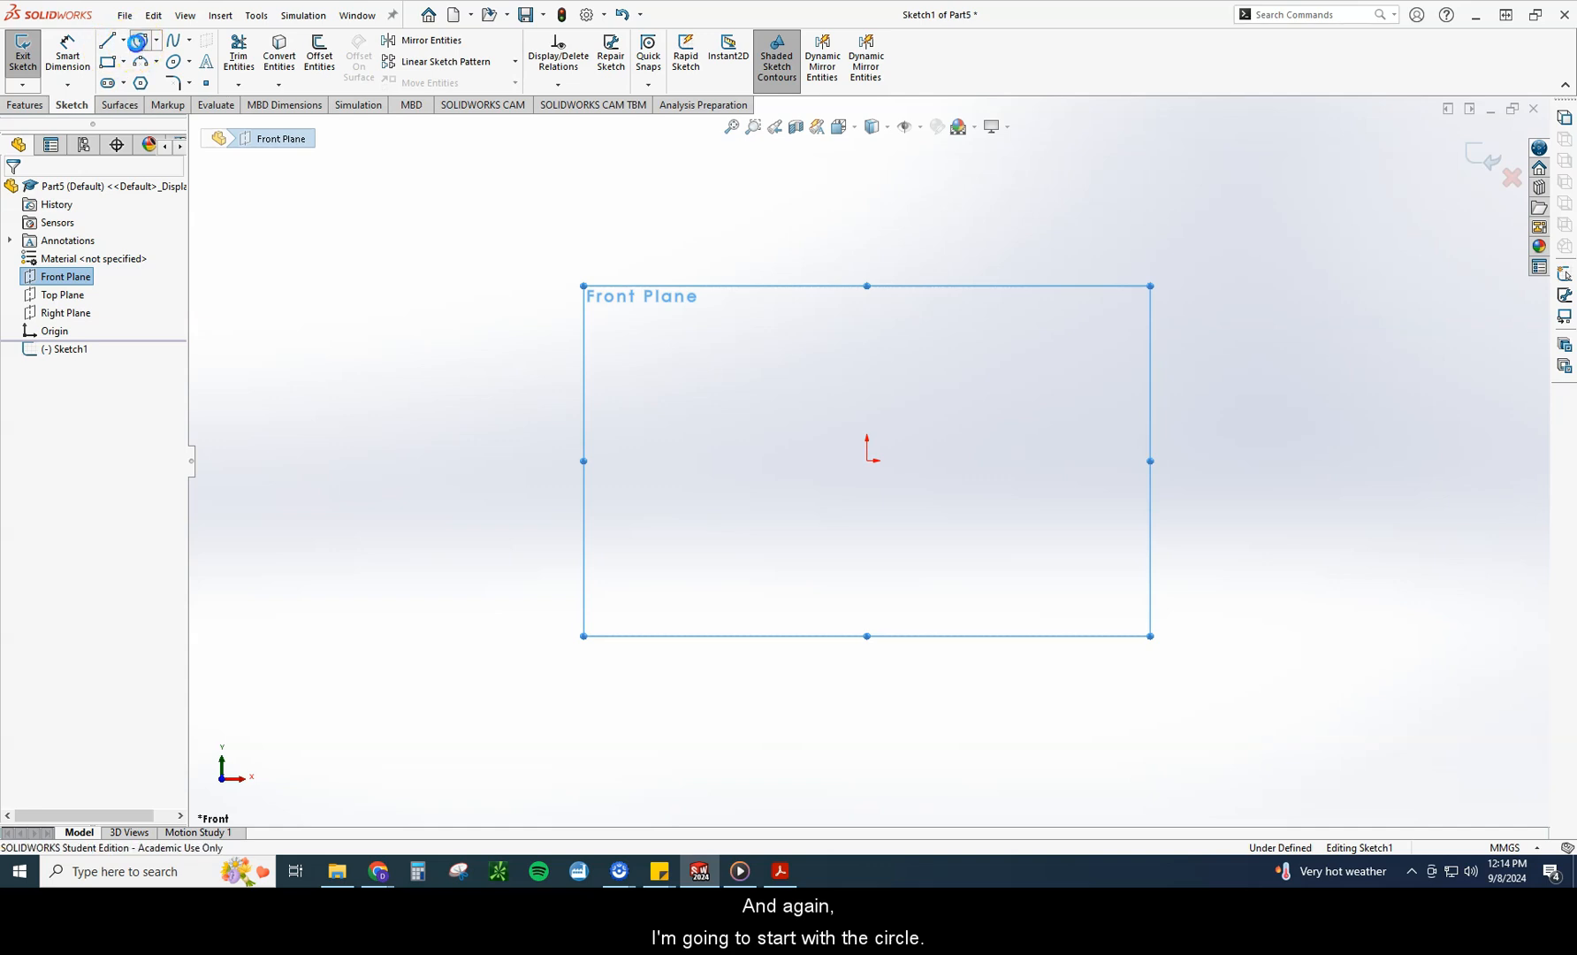
Step: Sketch a circle centered on the origin and set its diameter to 12 mm
left_click(141, 40)
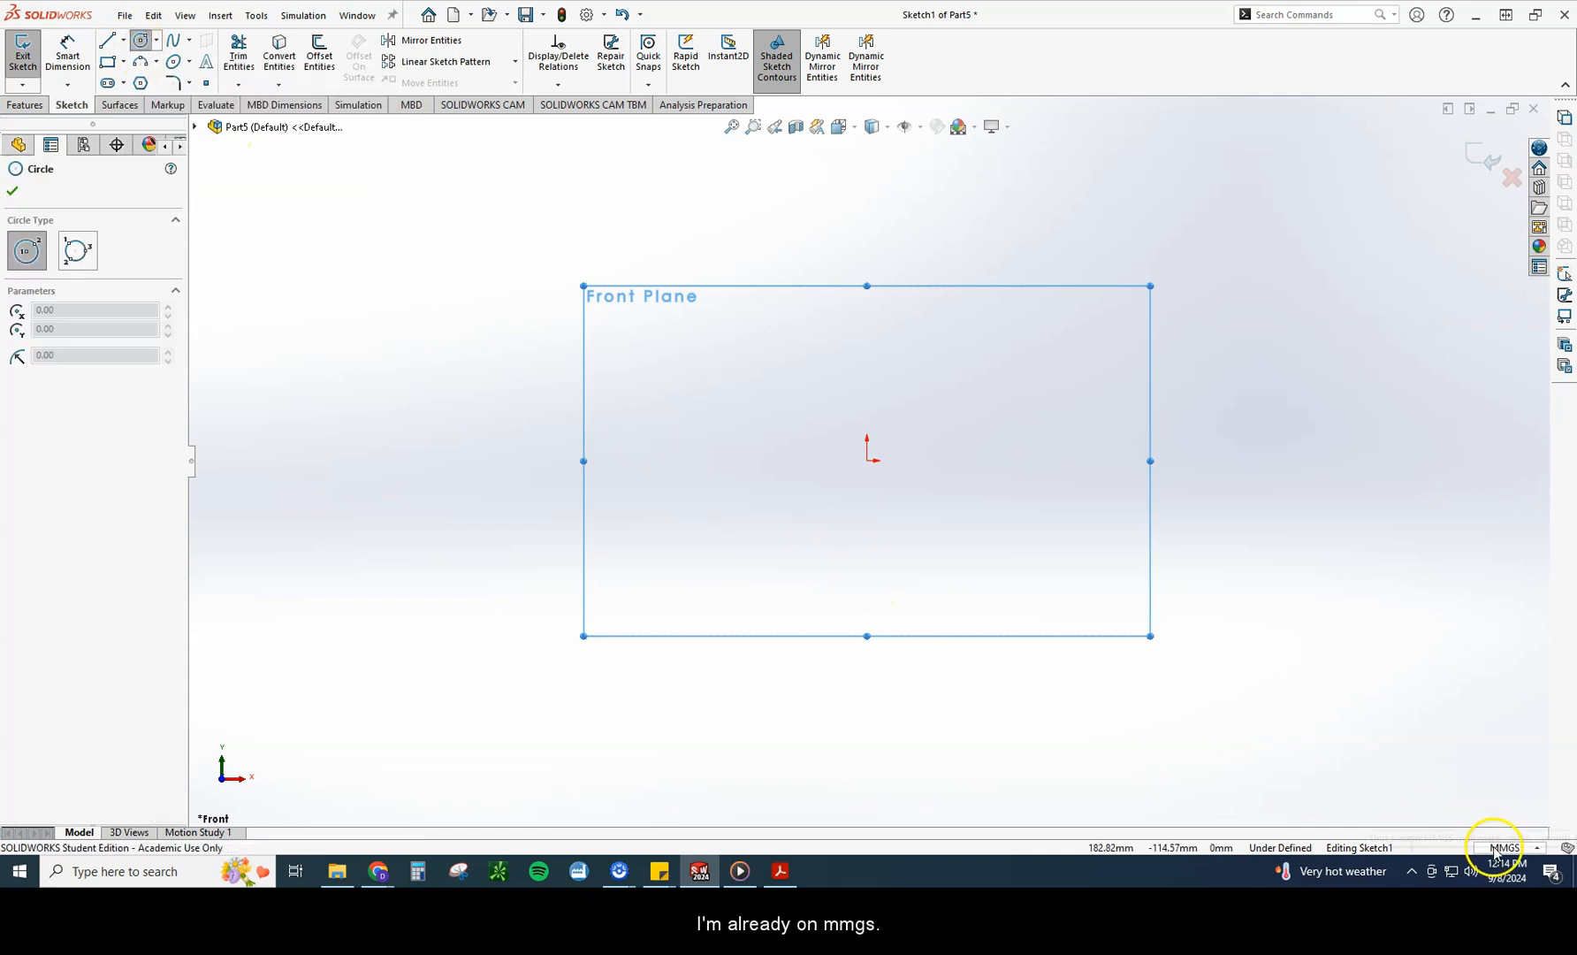
left_click(868, 459)
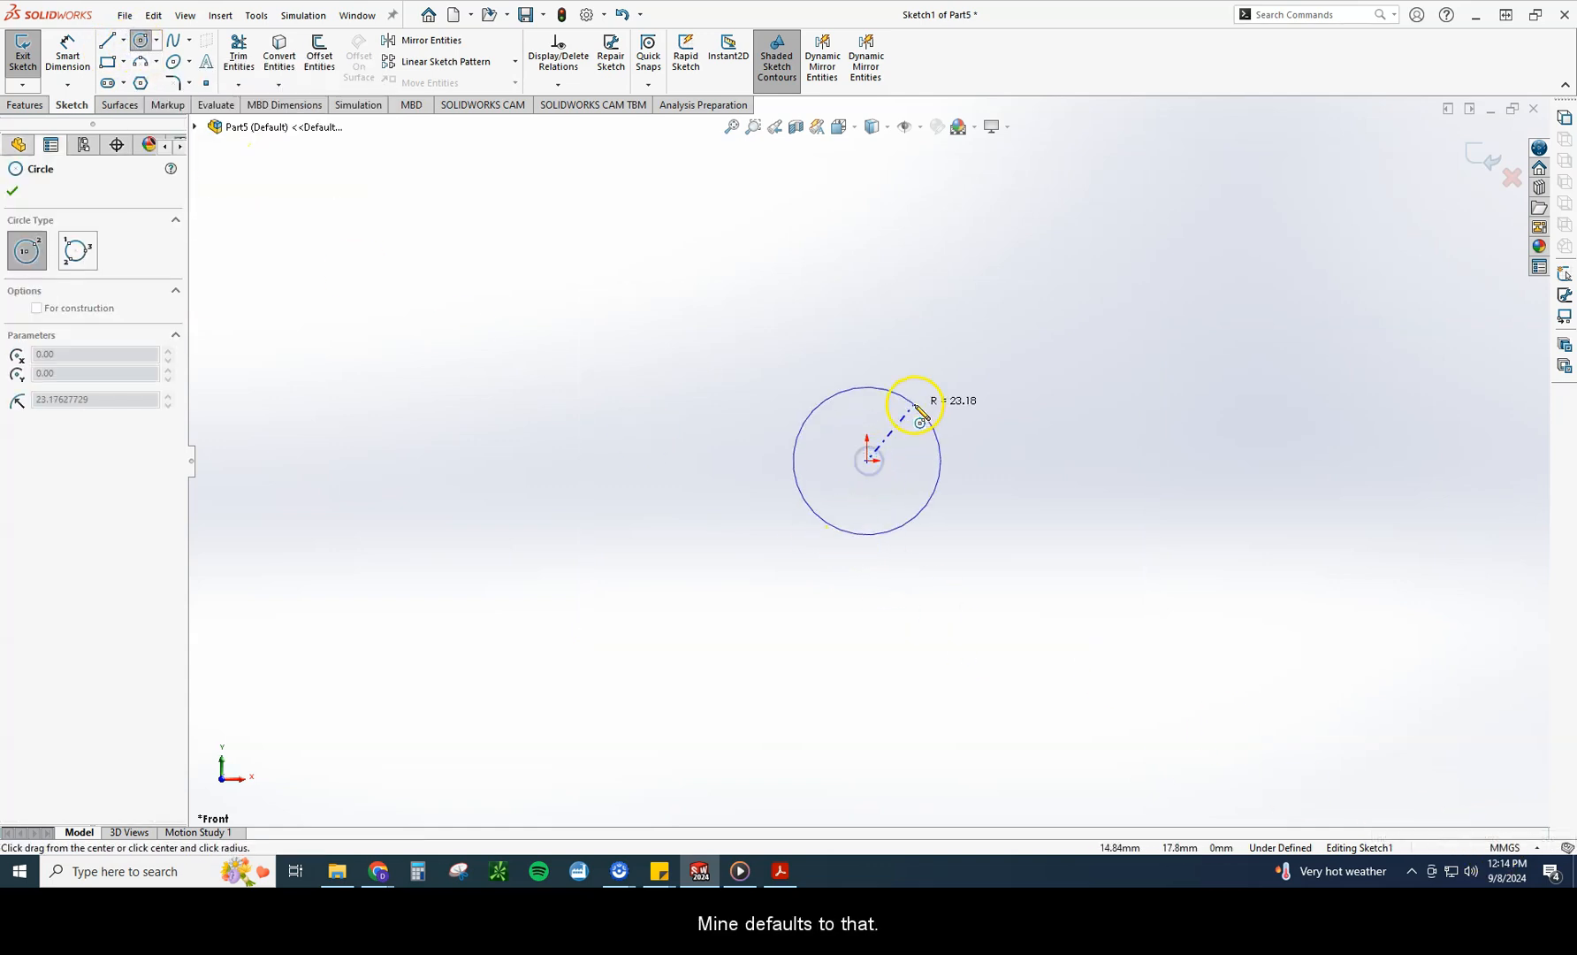
left_click(919, 412)
left_click(68, 55)
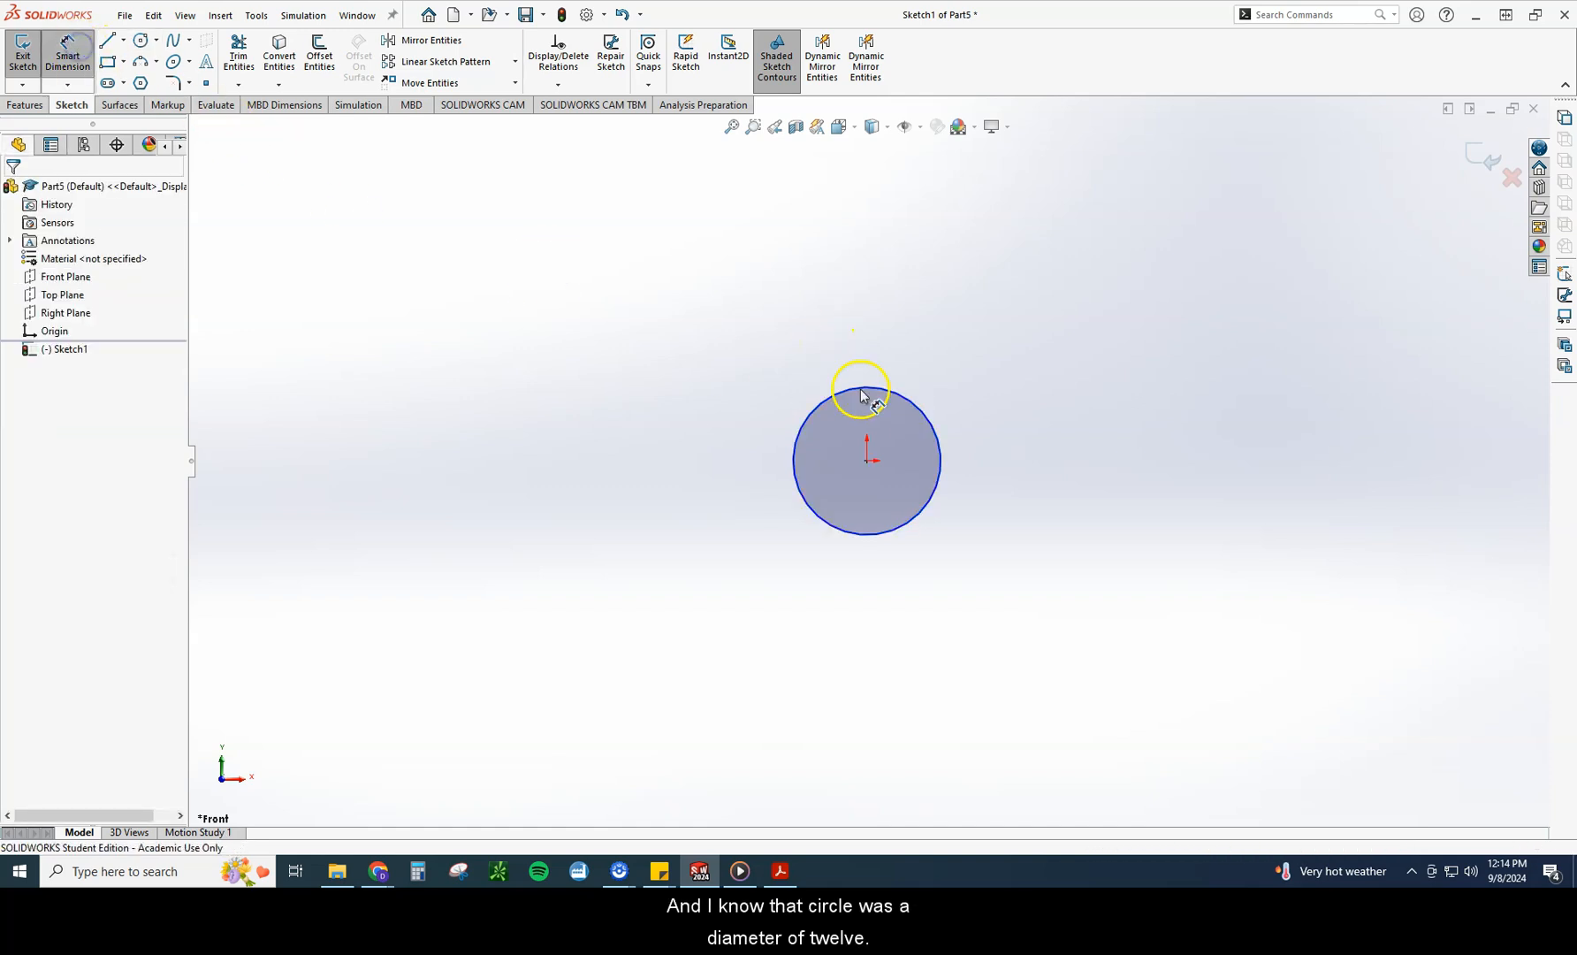
left_click(929, 423)
left_click(1048, 349)
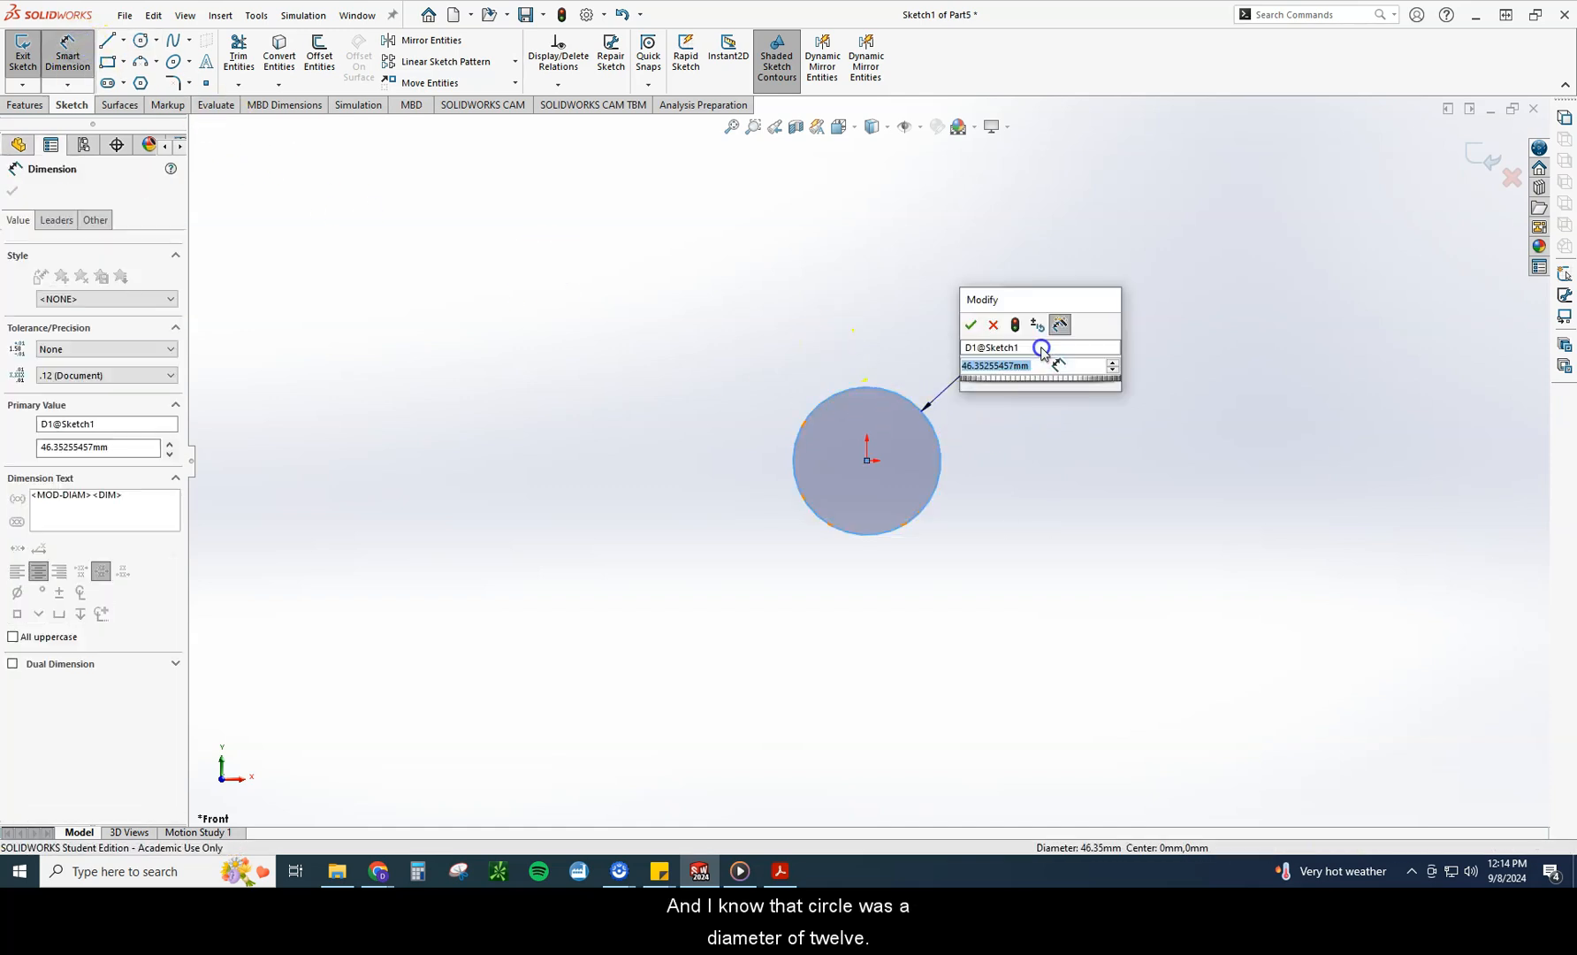
type("12")
key("Return")
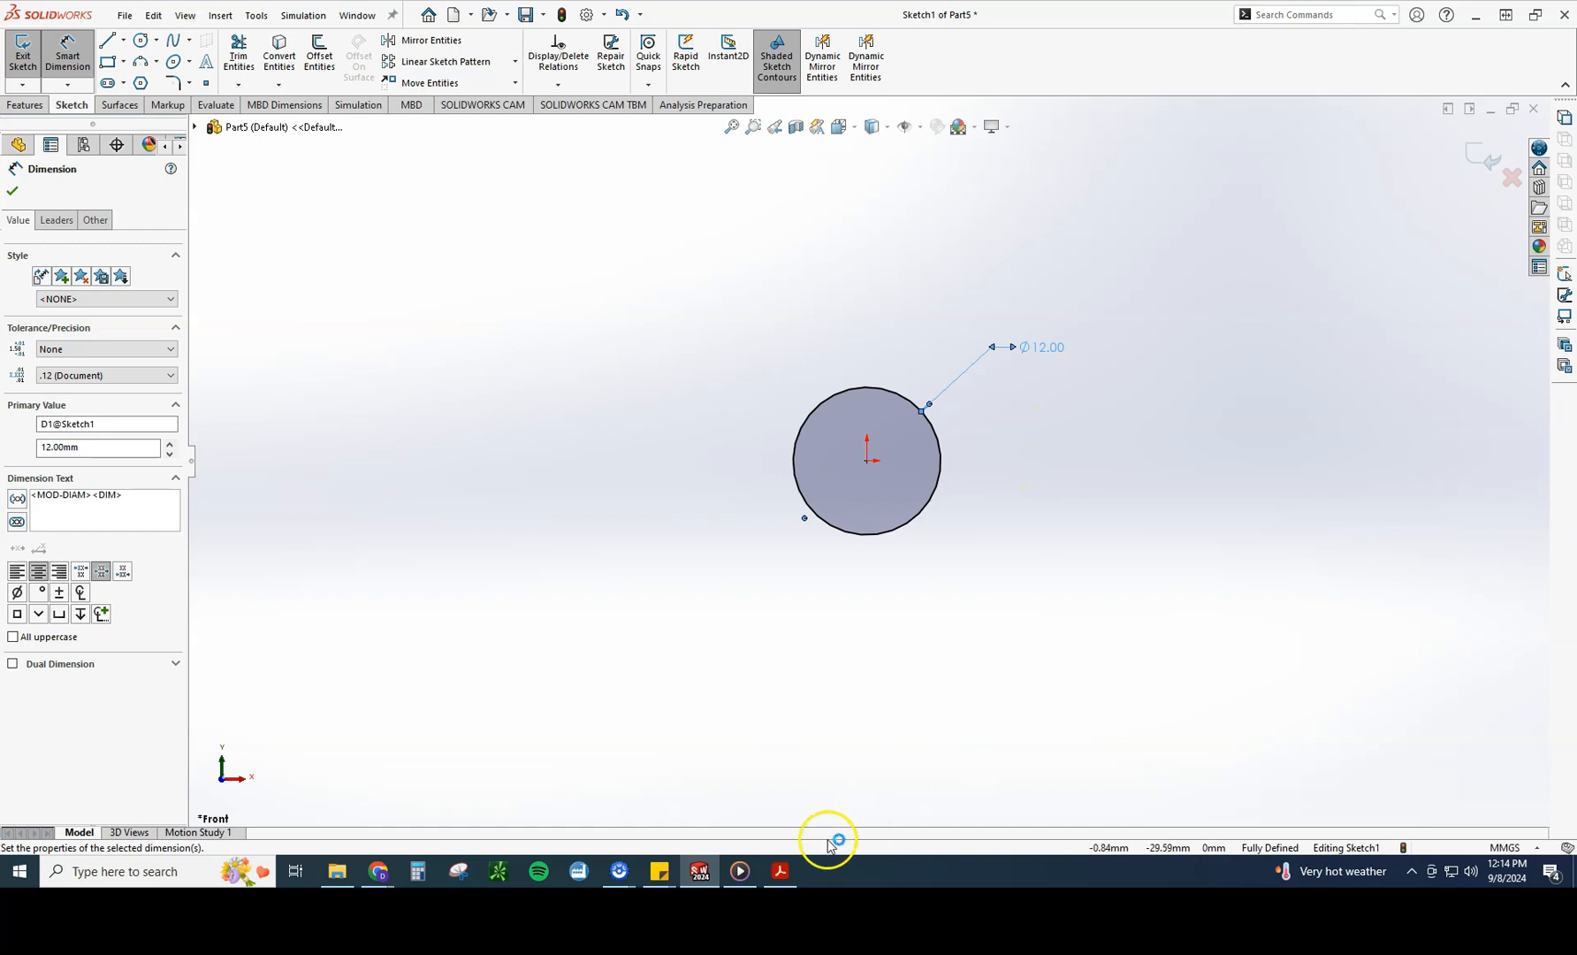
Step: Consult the latch PDF for the hole's offset, and draw a 14 mm vertical centerline down from the circle's center
left_click(780, 871)
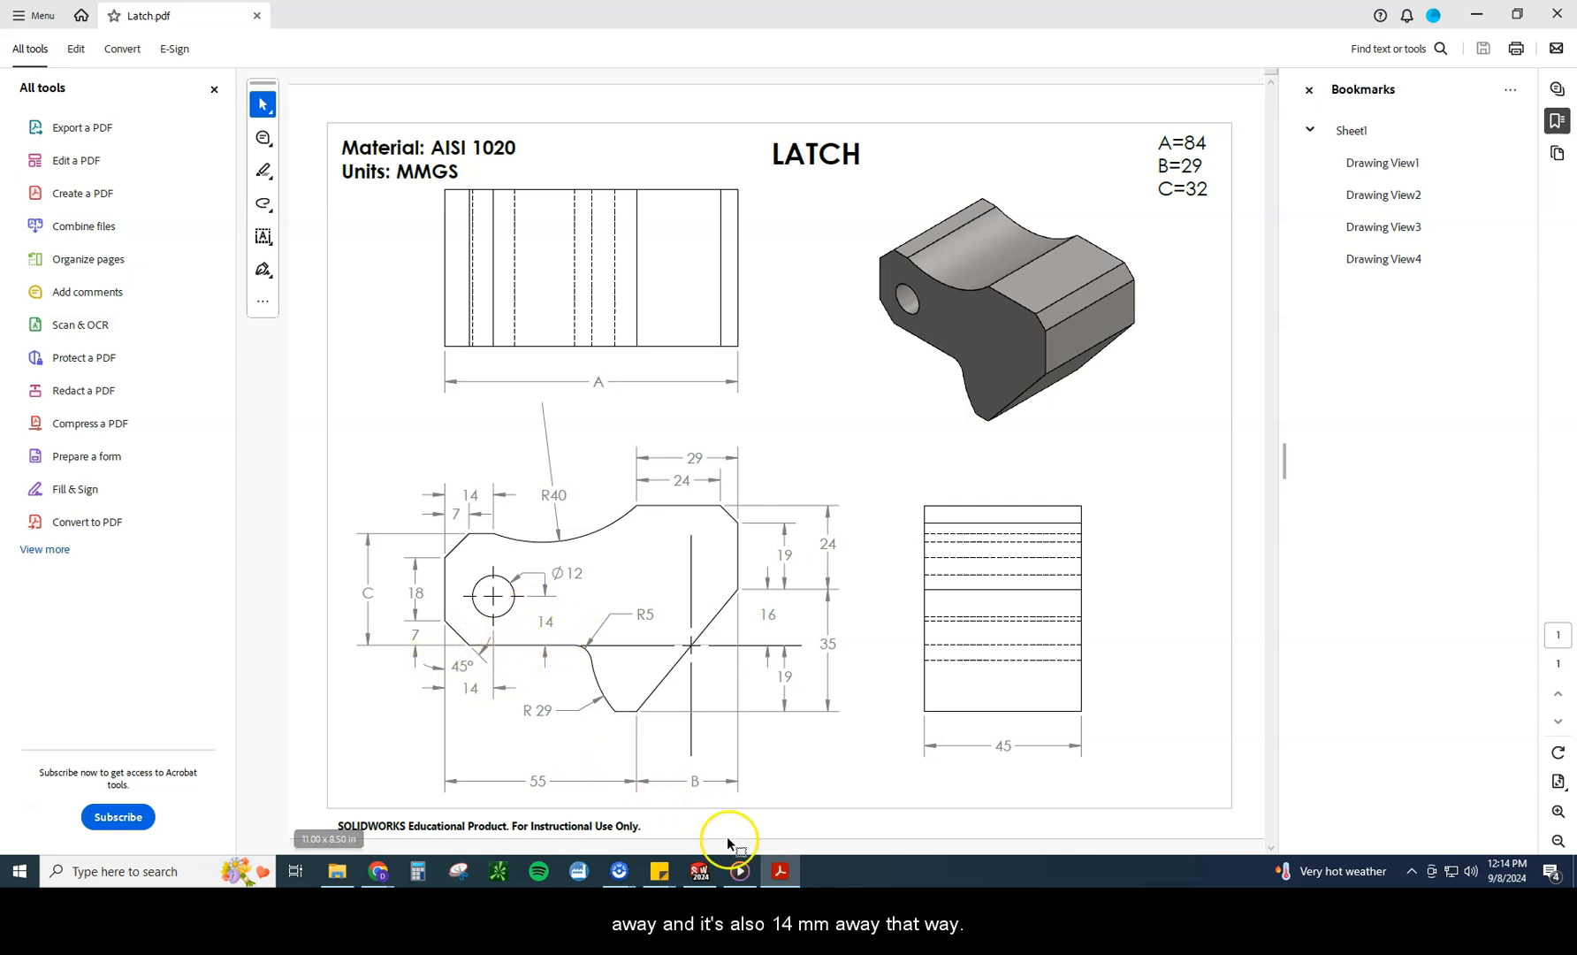
left_click(701, 871)
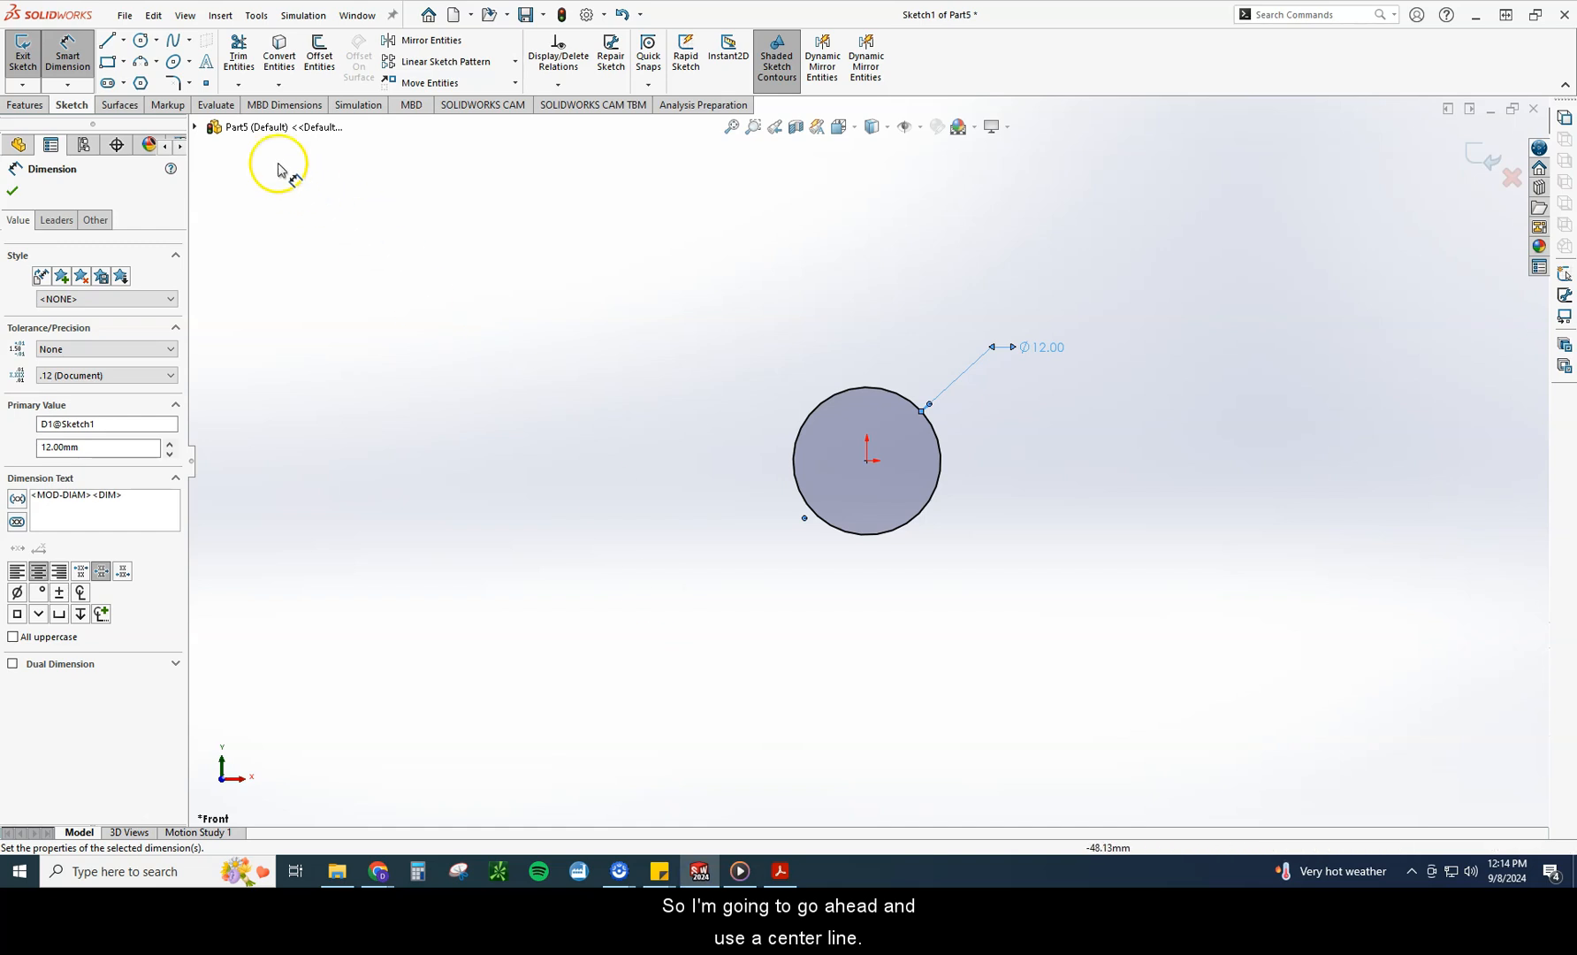
left_click(123, 41)
left_click(147, 69)
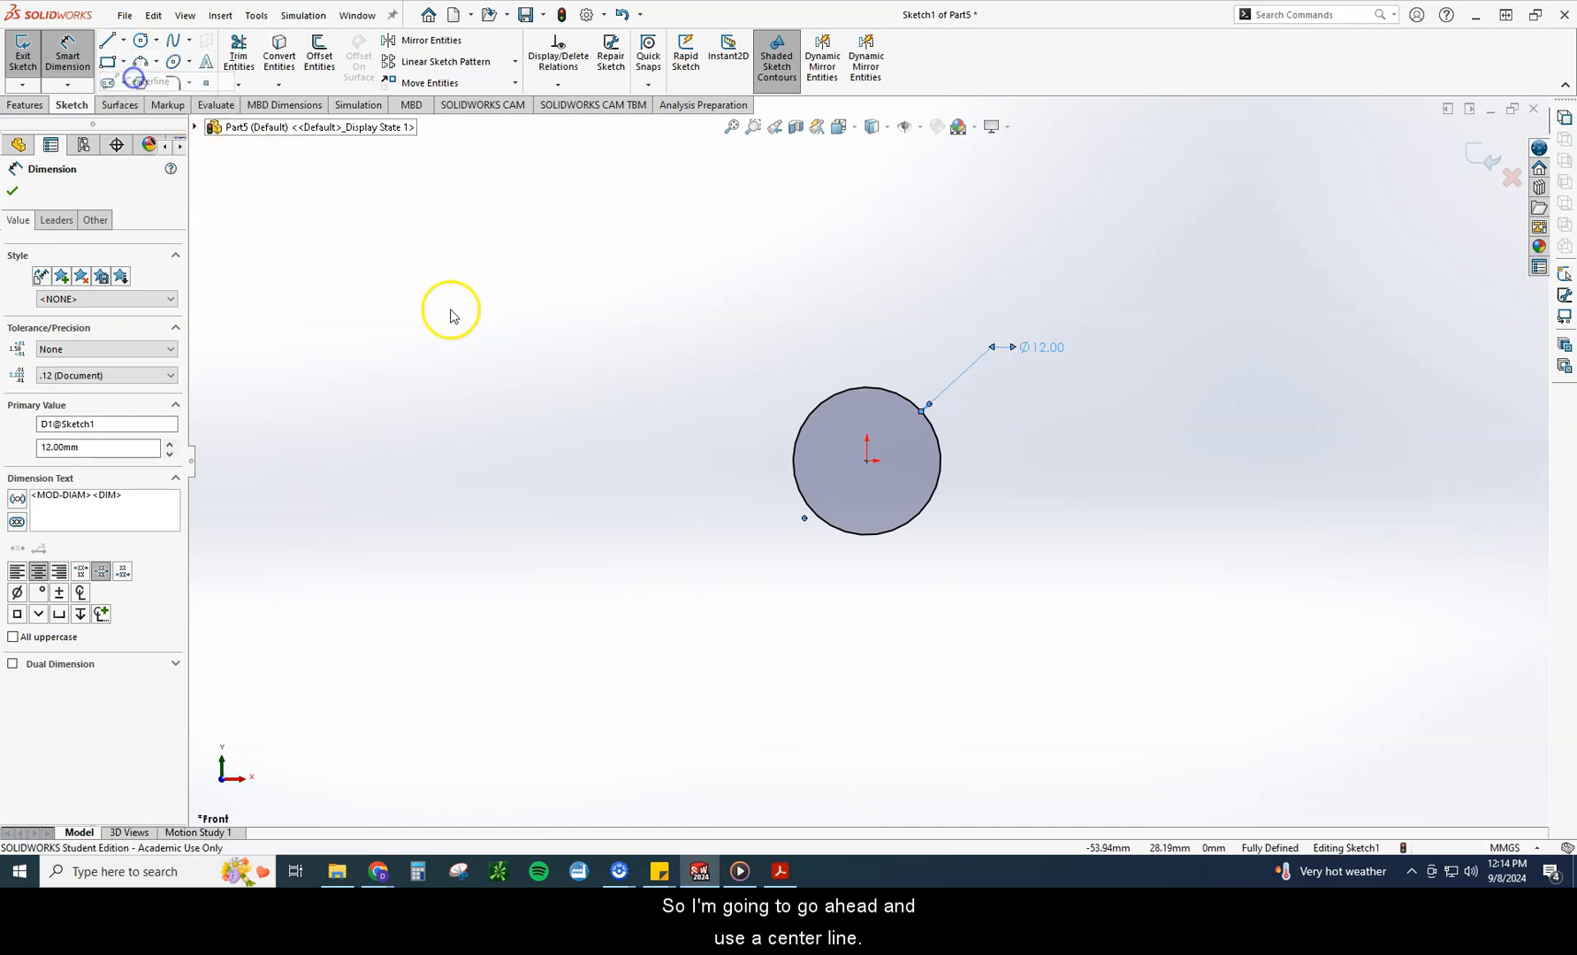
left_click(867, 459)
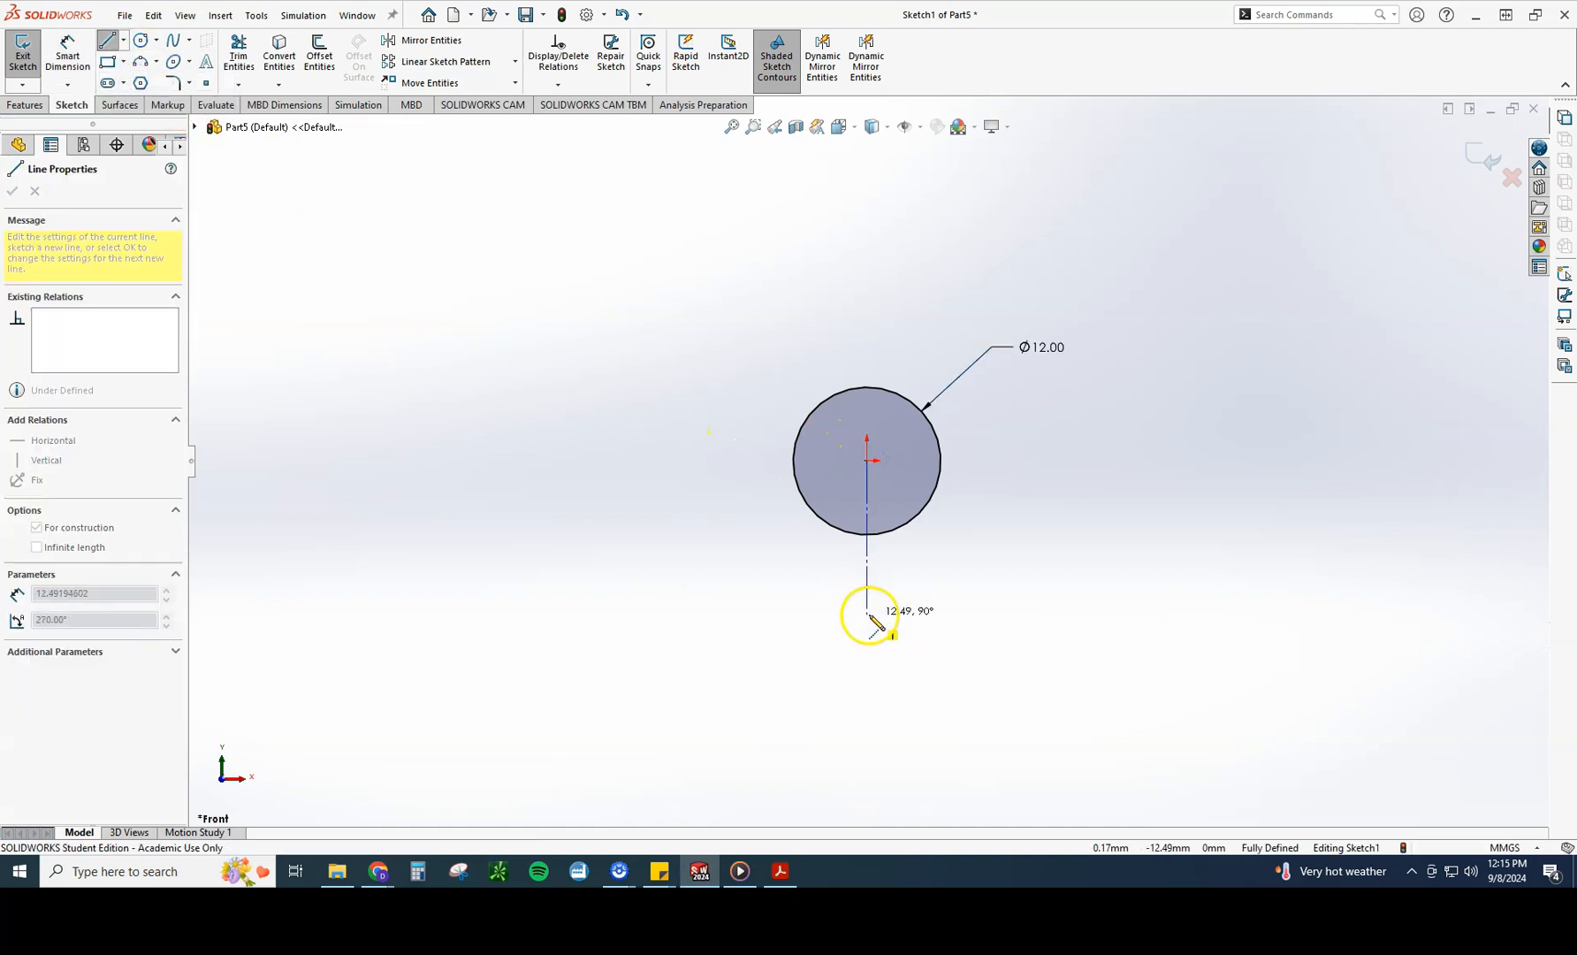
left_click(868, 616)
left_click(67, 55)
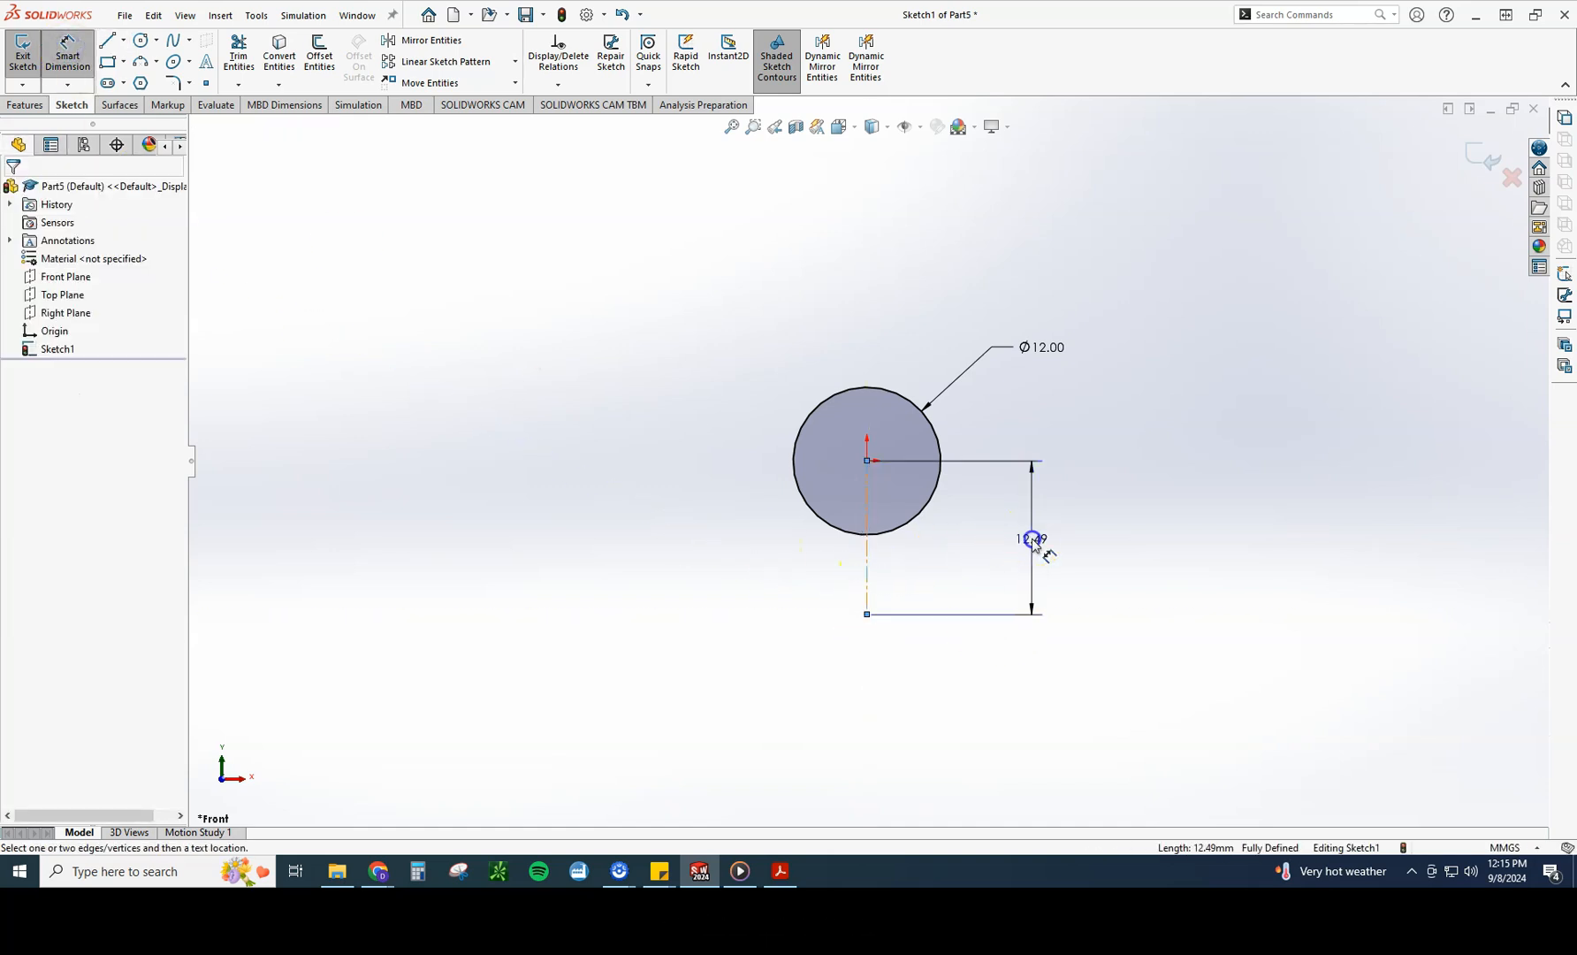
left_click(1032, 539)
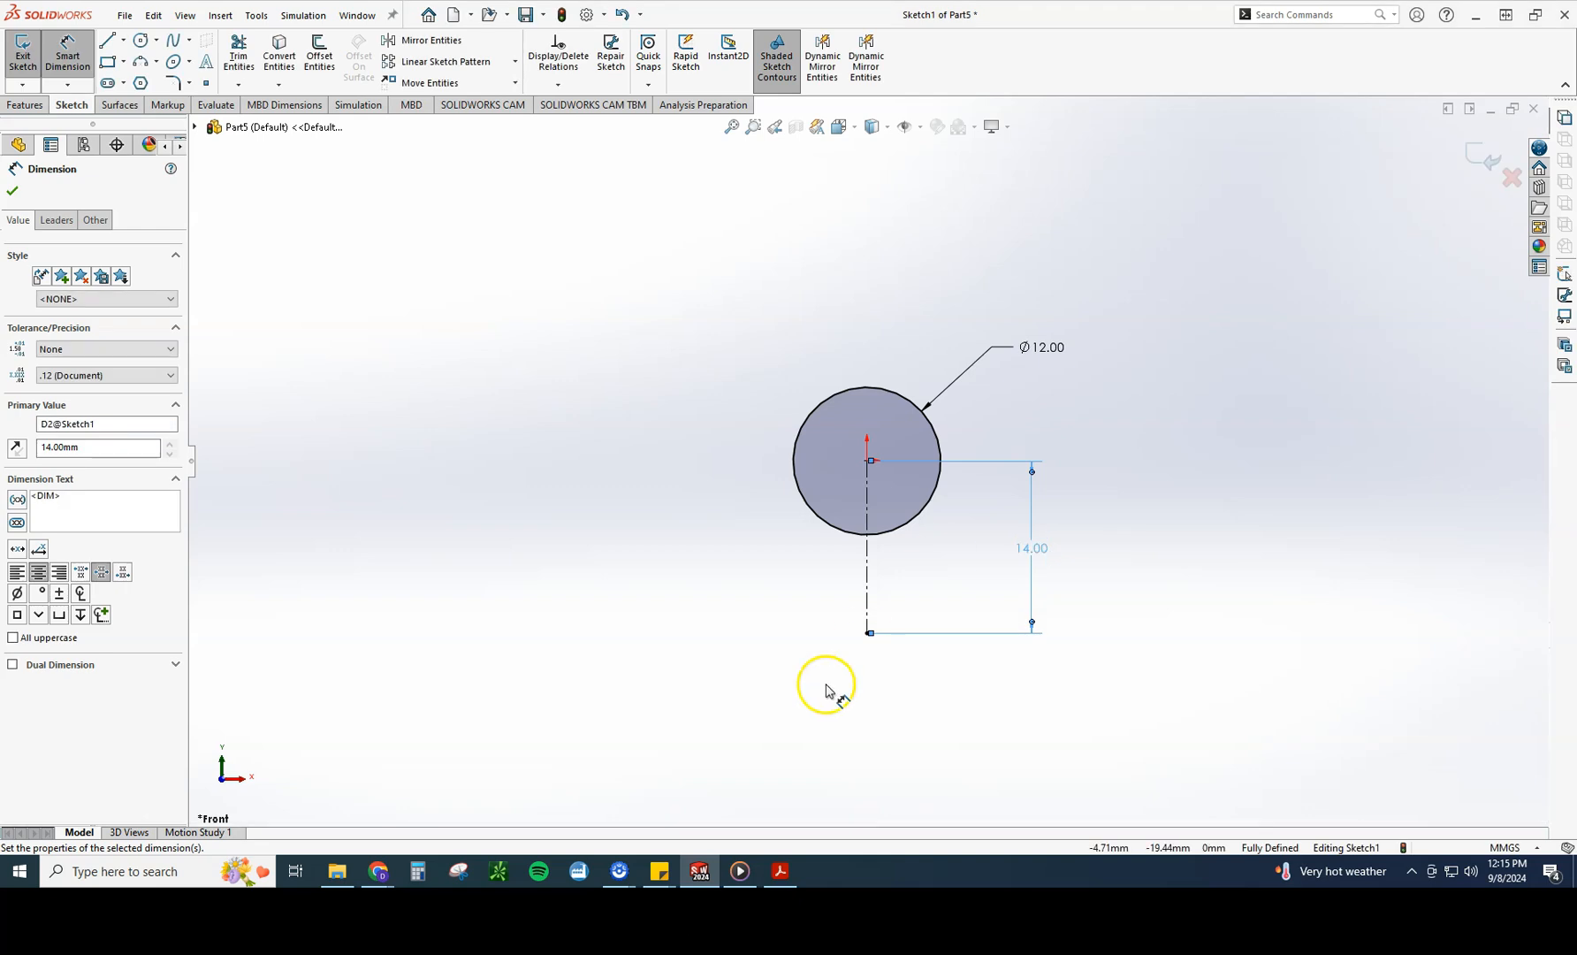
Step: Consult the latch PDF and sketch a five-line open profile from the centerline's lower end around the circle's left side, ending directly above its center
key("alt+Tab")
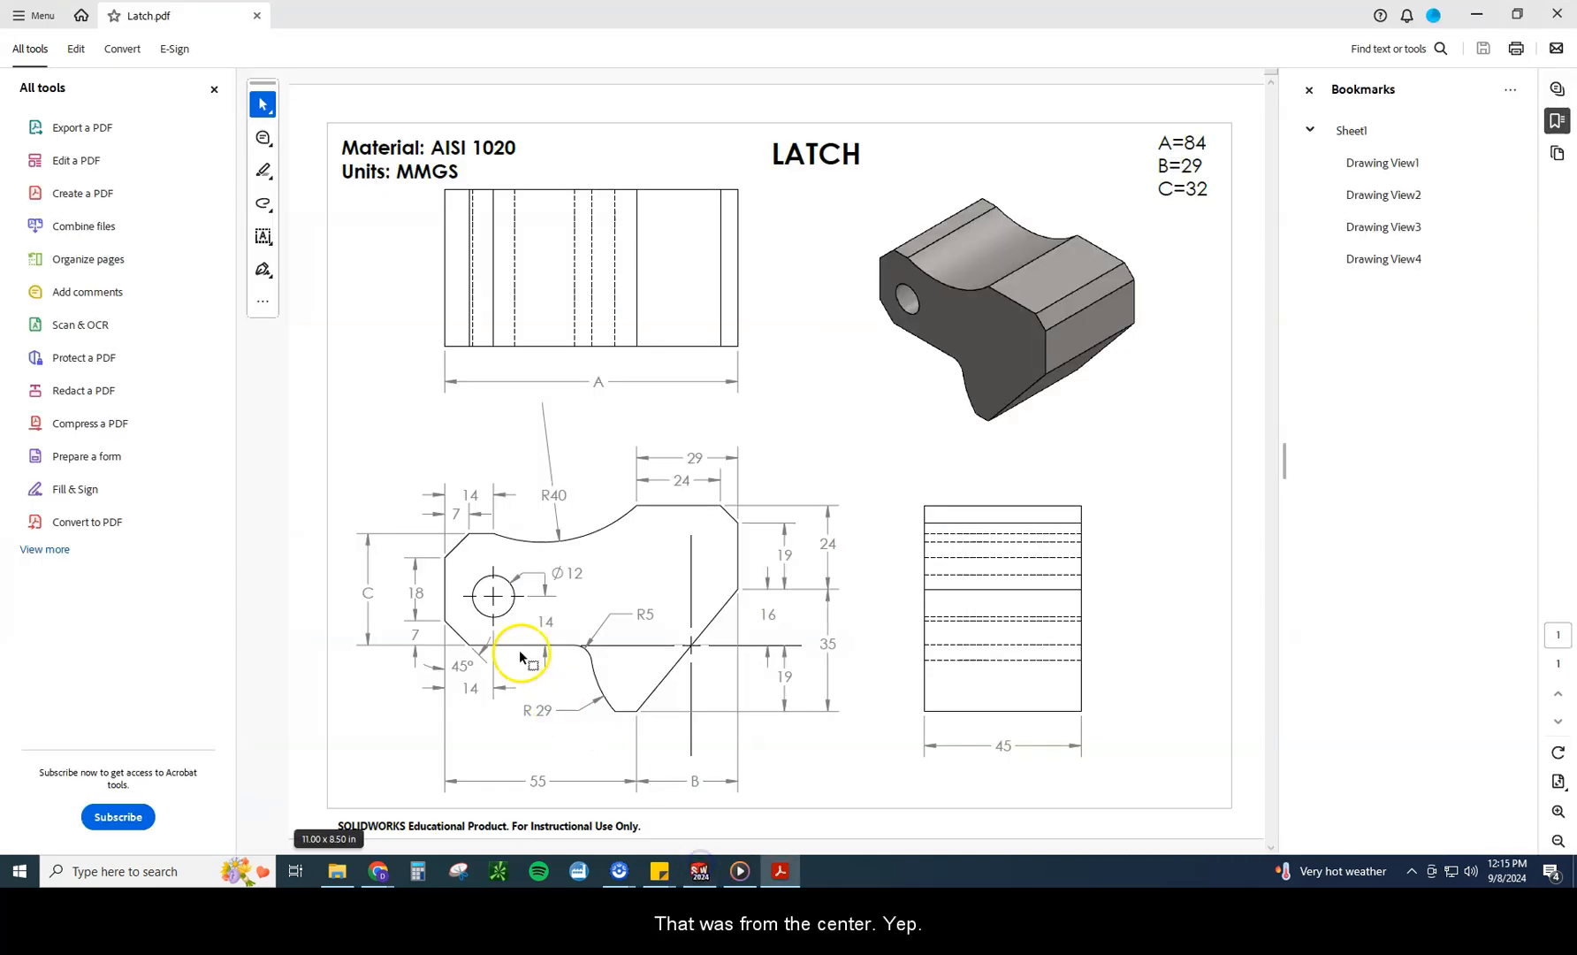
left_click(473, 648)
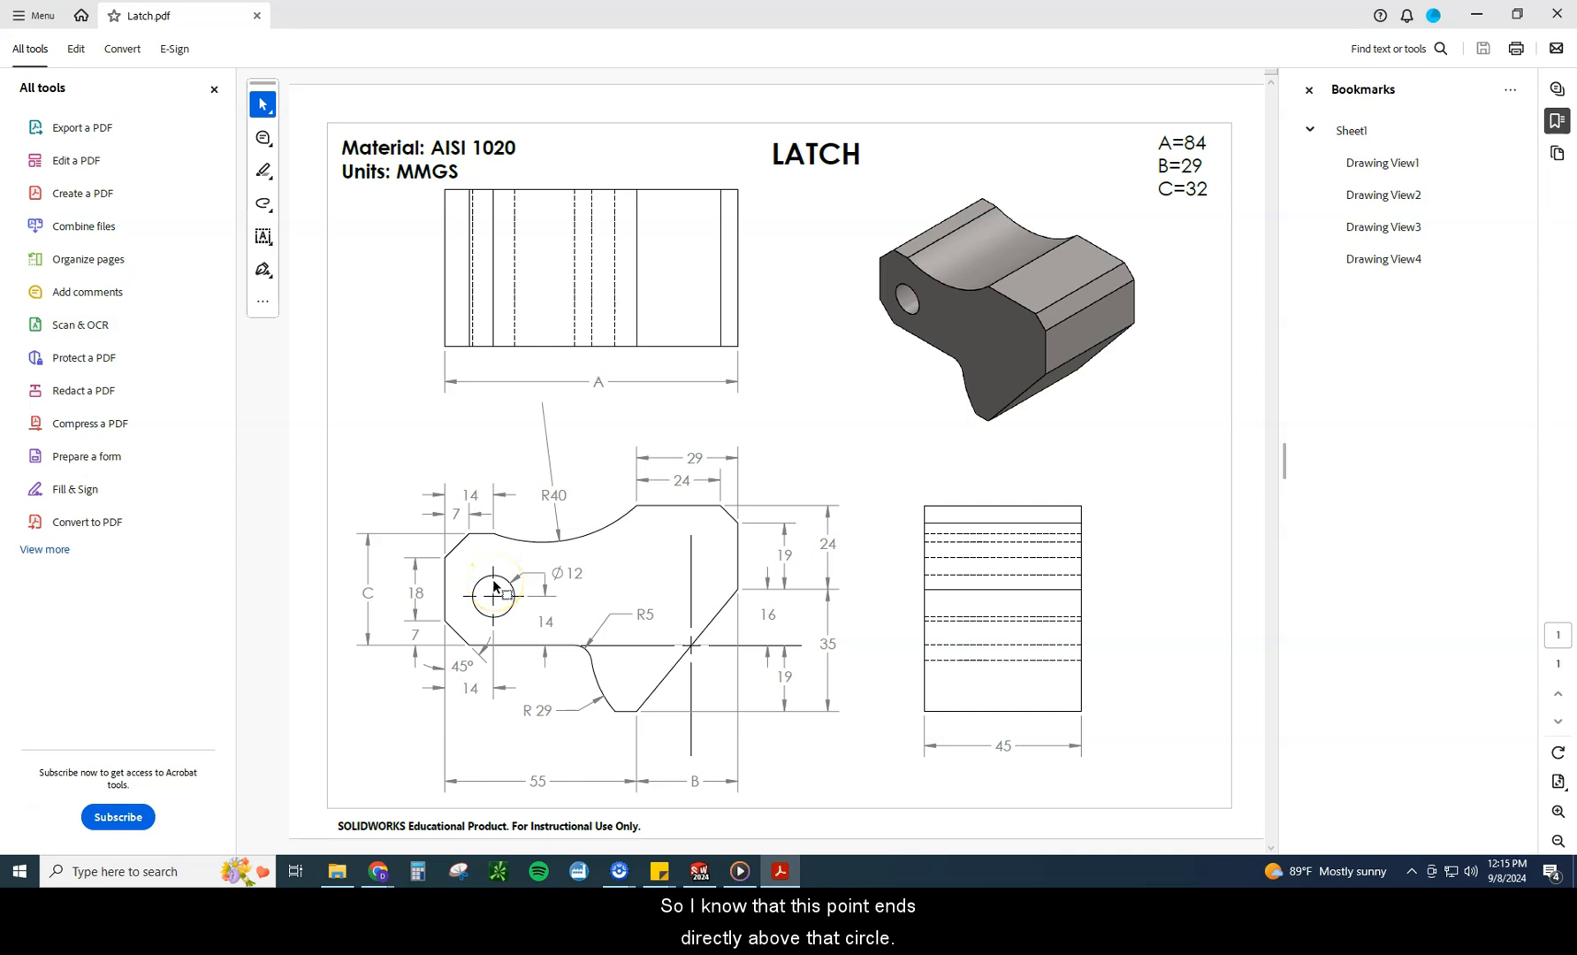
left_click(699, 873)
left_click(107, 40)
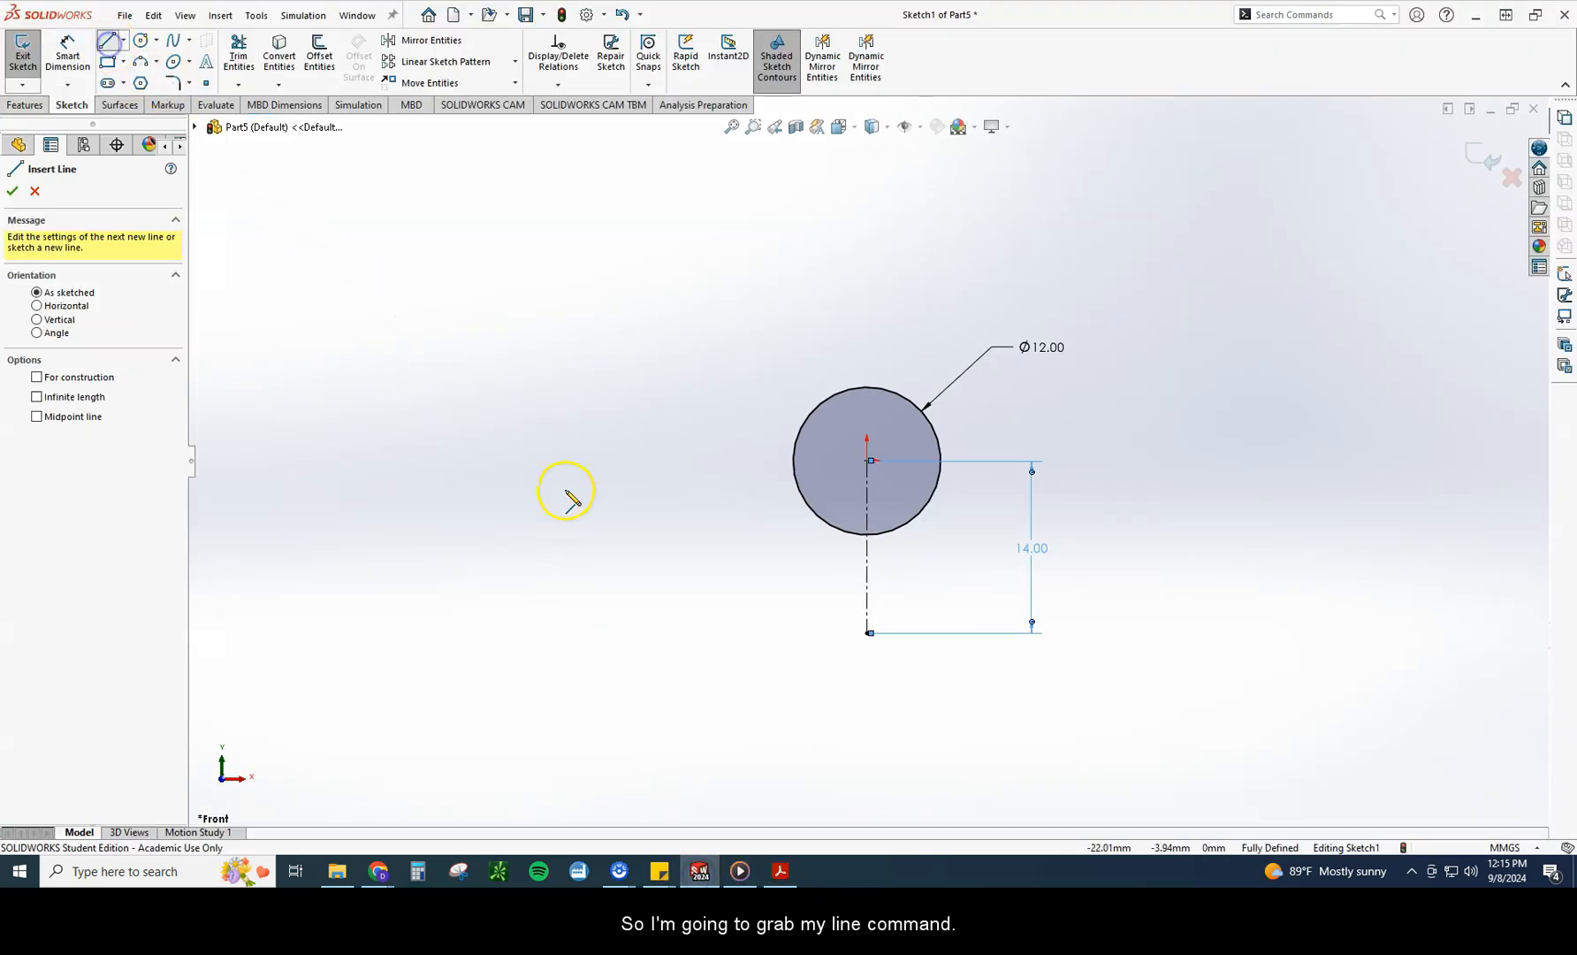
left_click(866, 633)
left_click(787, 633)
left_click(672, 563)
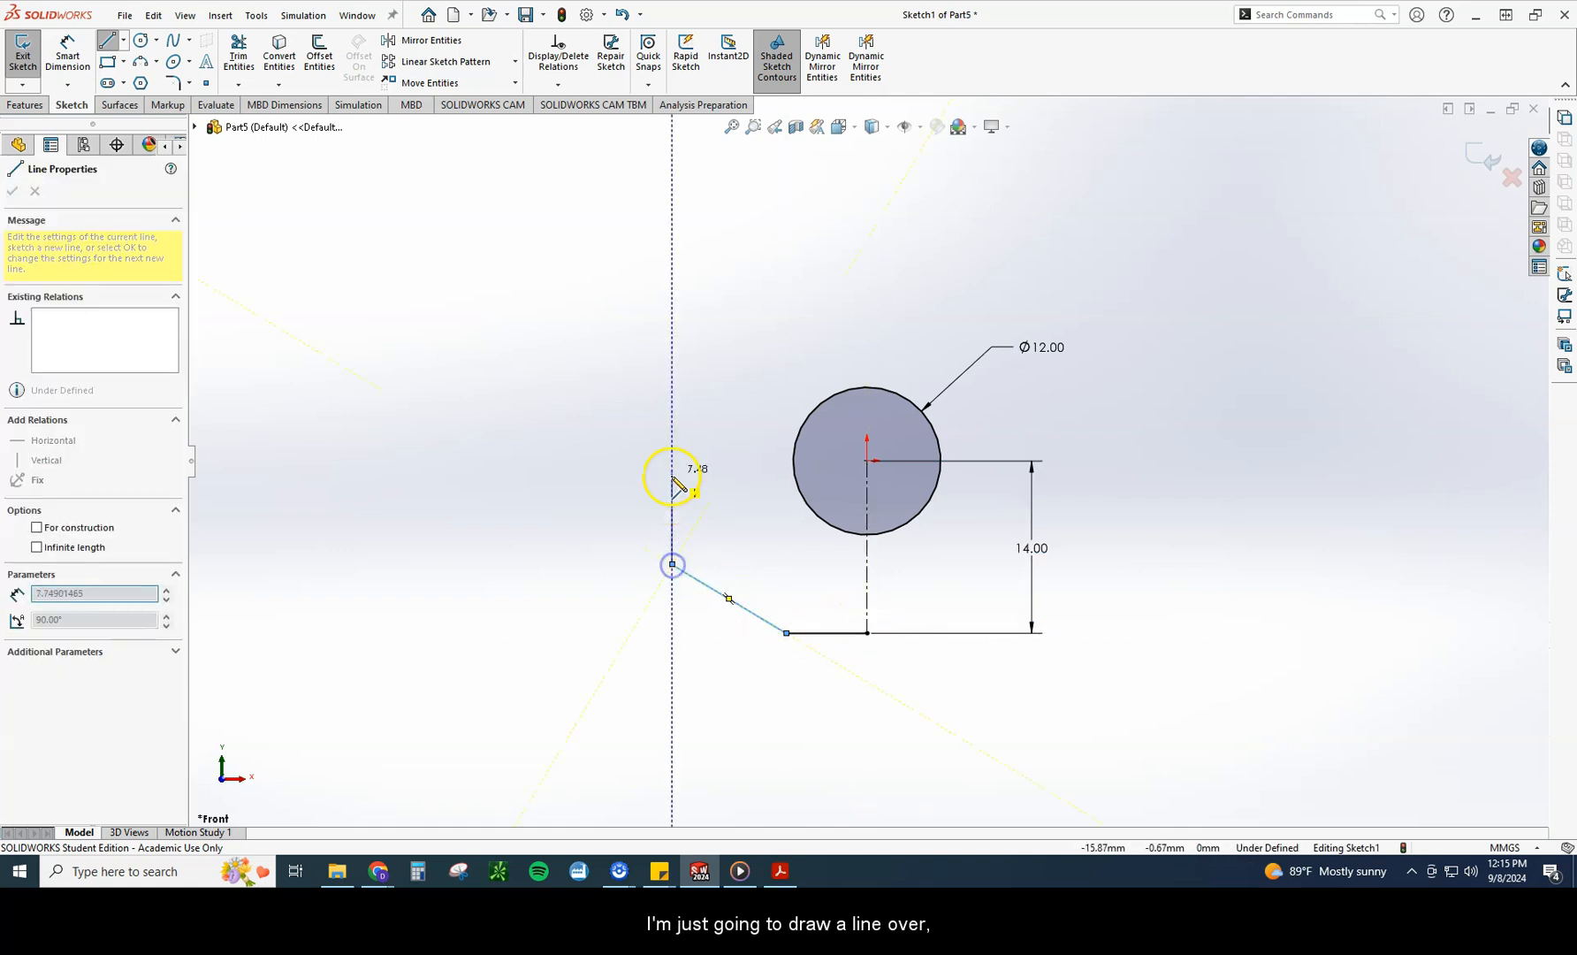
left_click(672, 399)
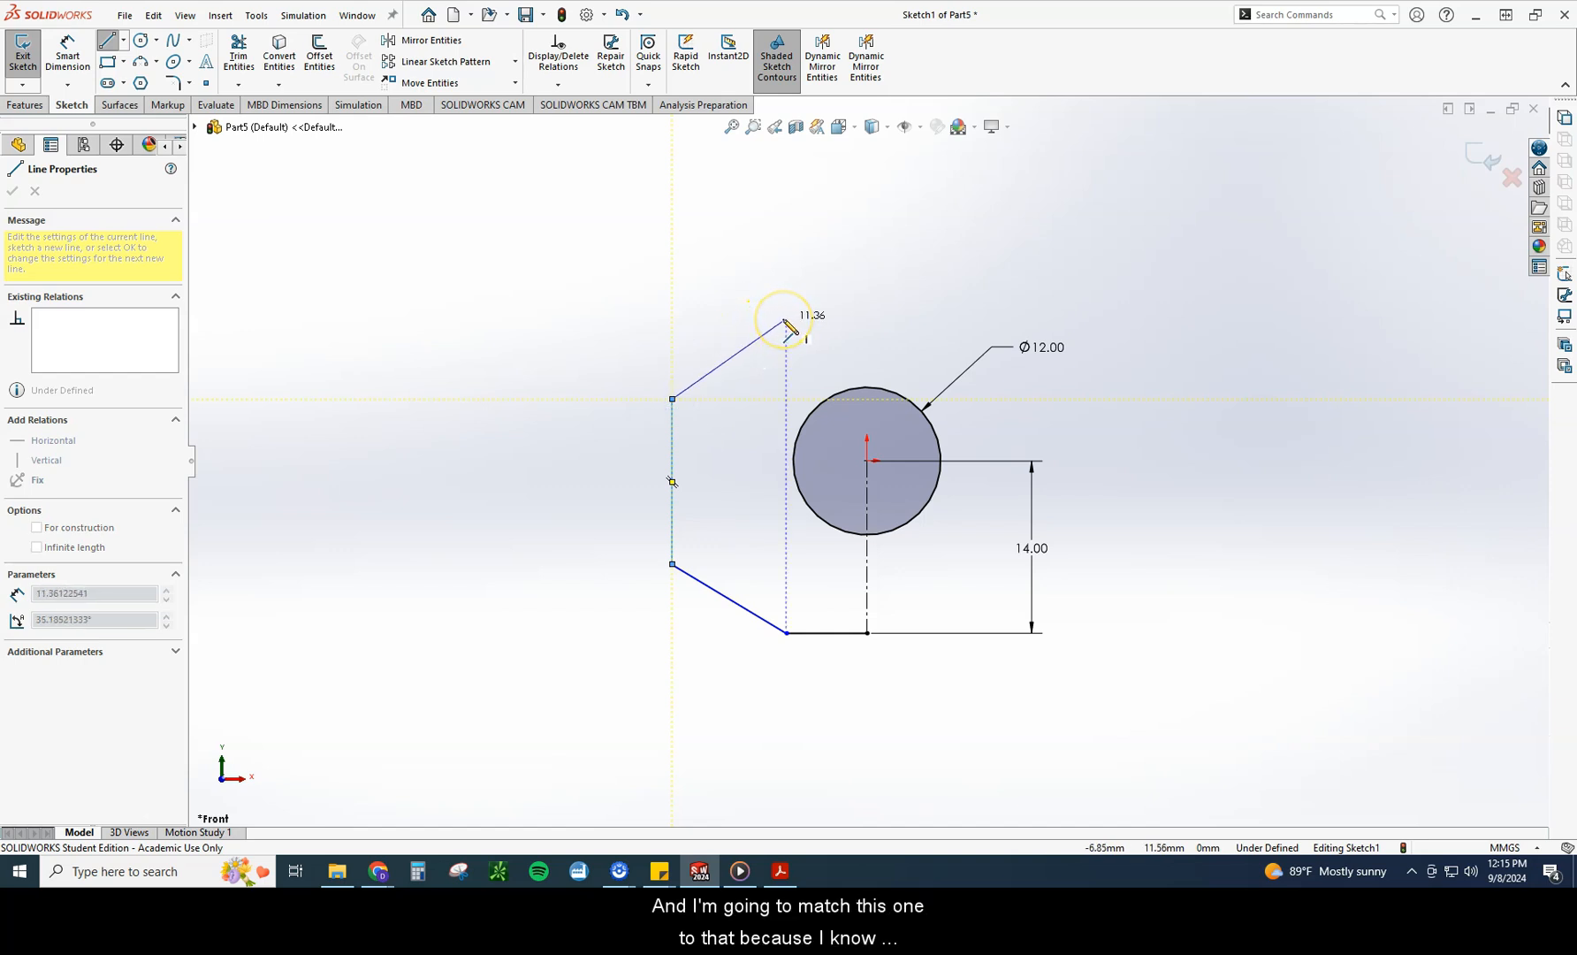
left_click(786, 319)
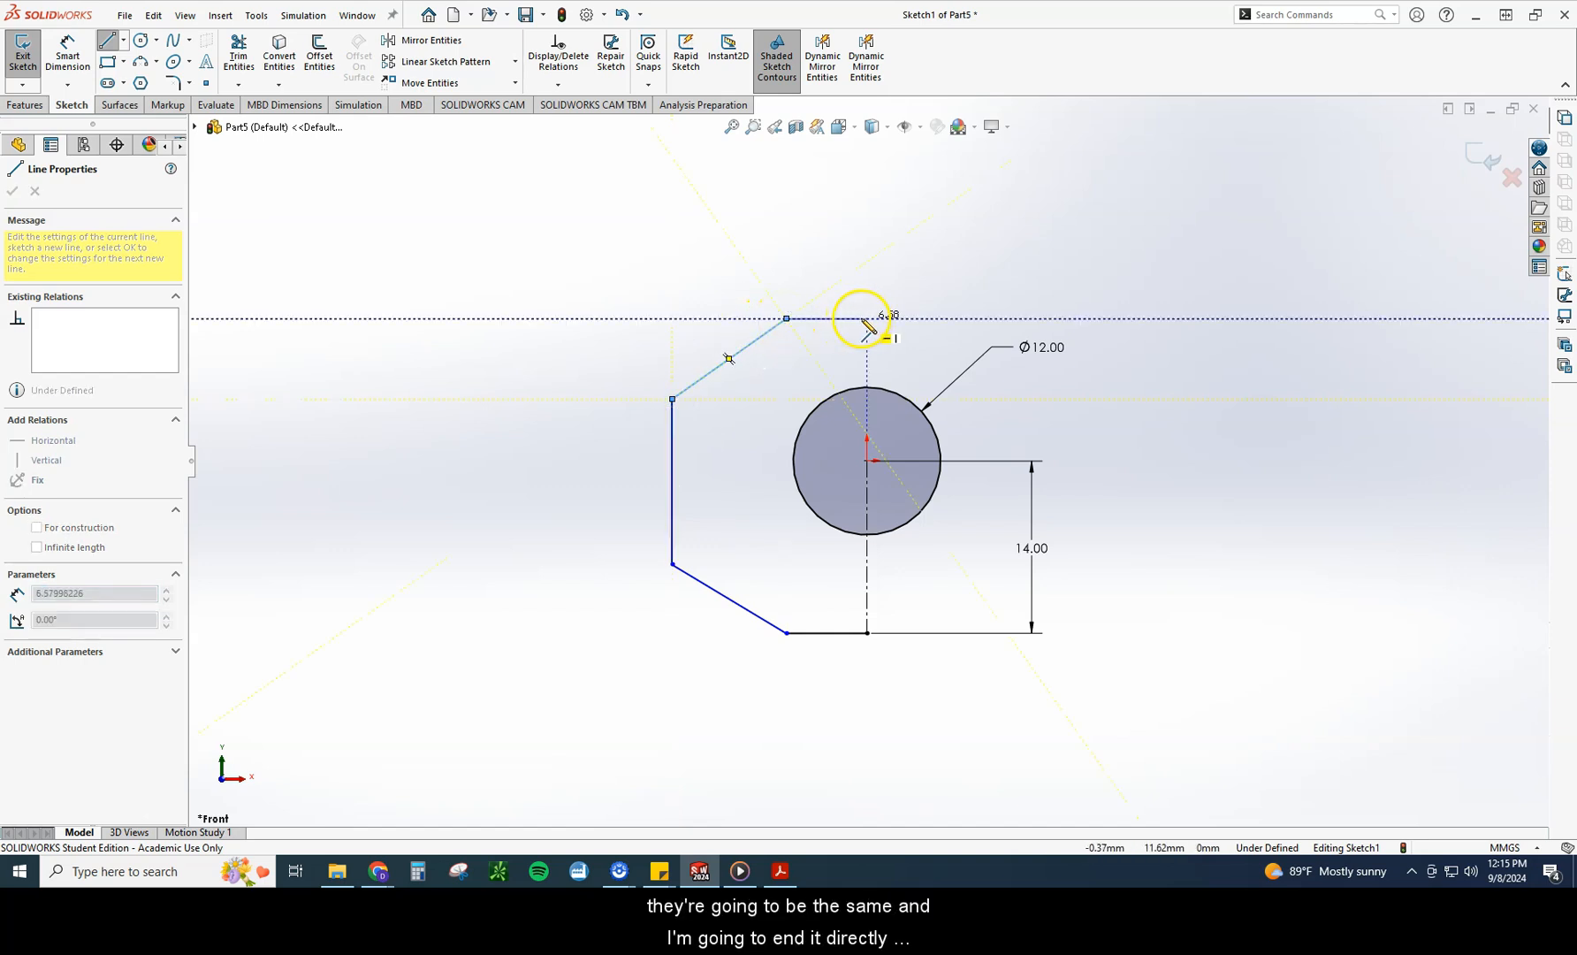
double_click(867, 319)
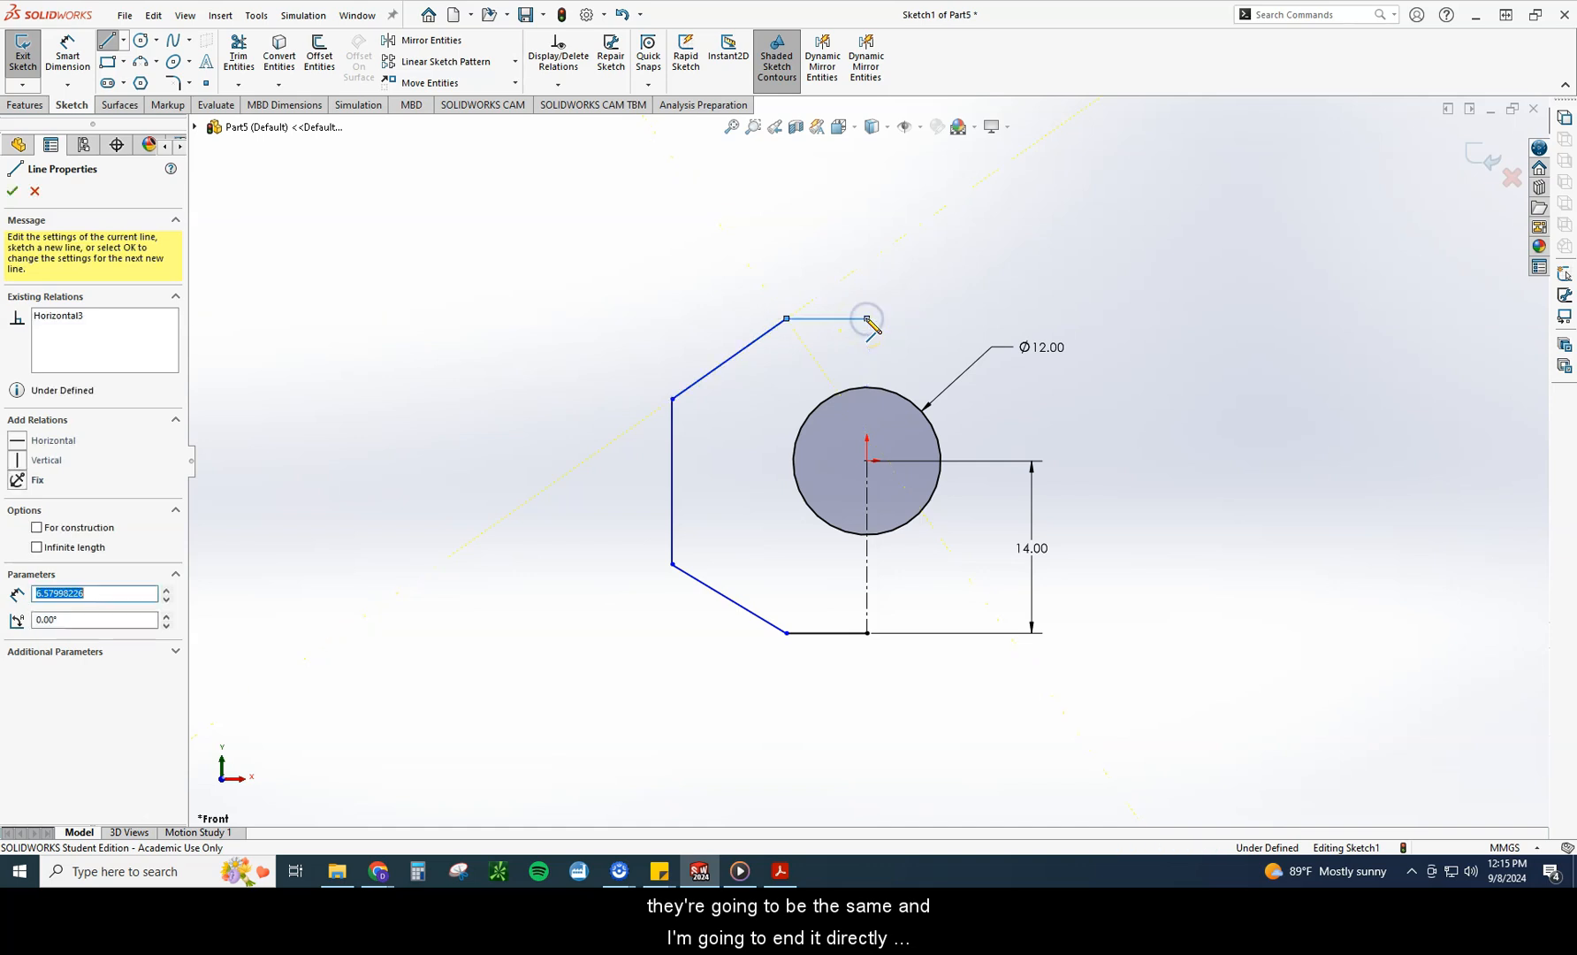
key("Escape")
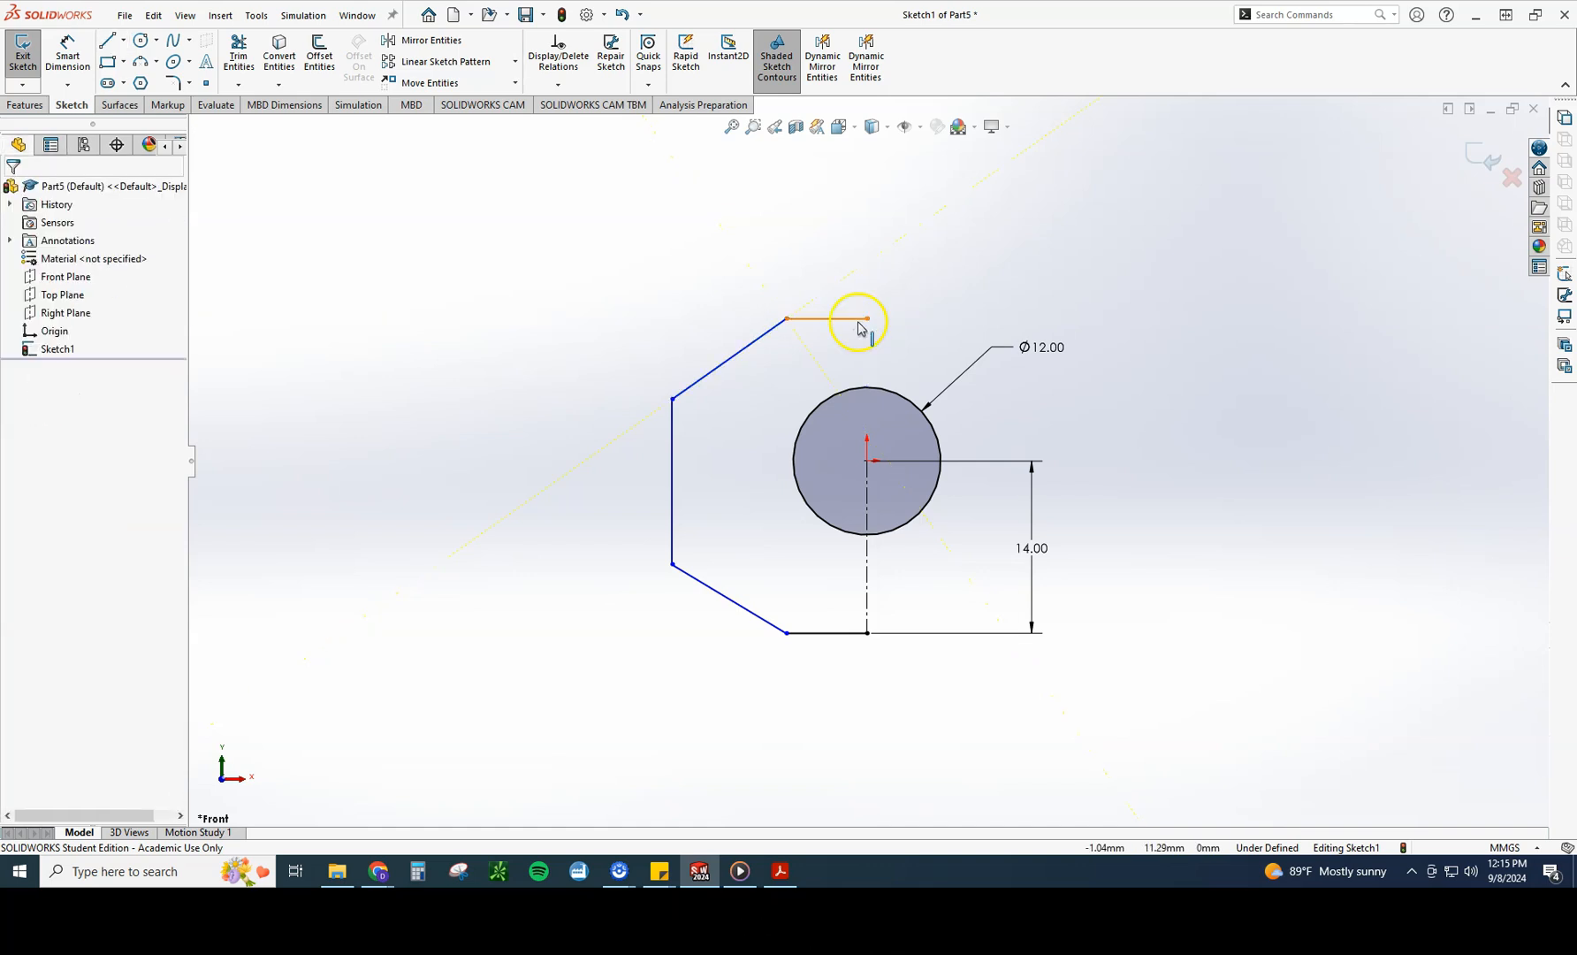
Step: Dimension the distance between the profile's lower and upper horizontal lines as 32 mm
left_click(68, 45)
left_click(809, 633)
left_click(814, 320)
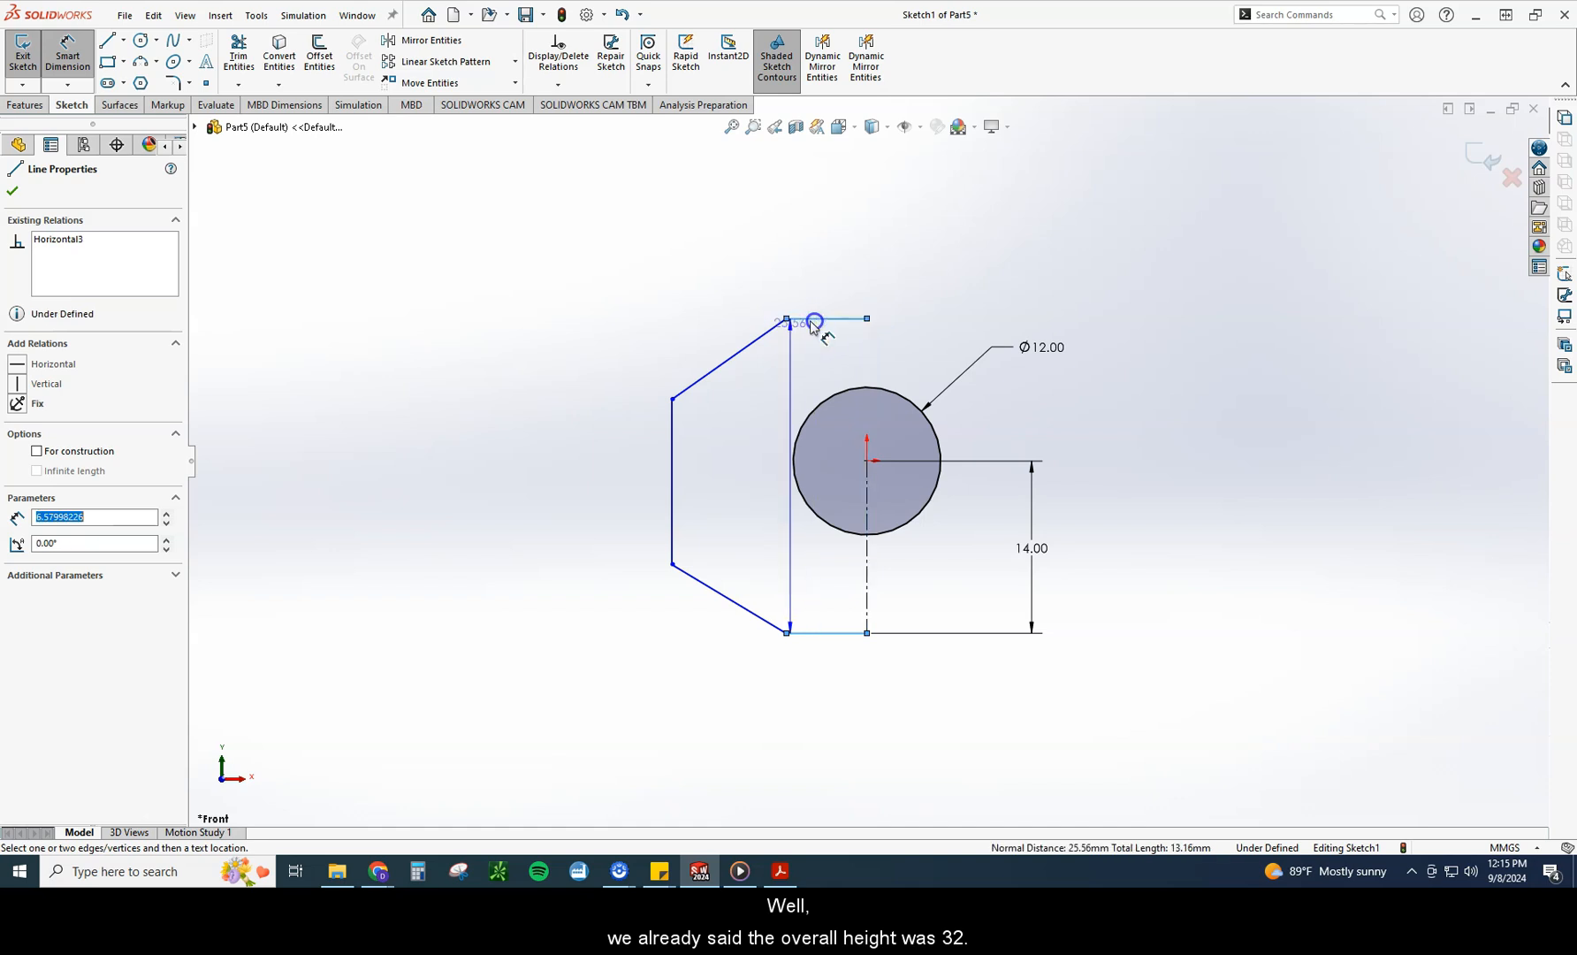
left_click(494, 452)
type("32")
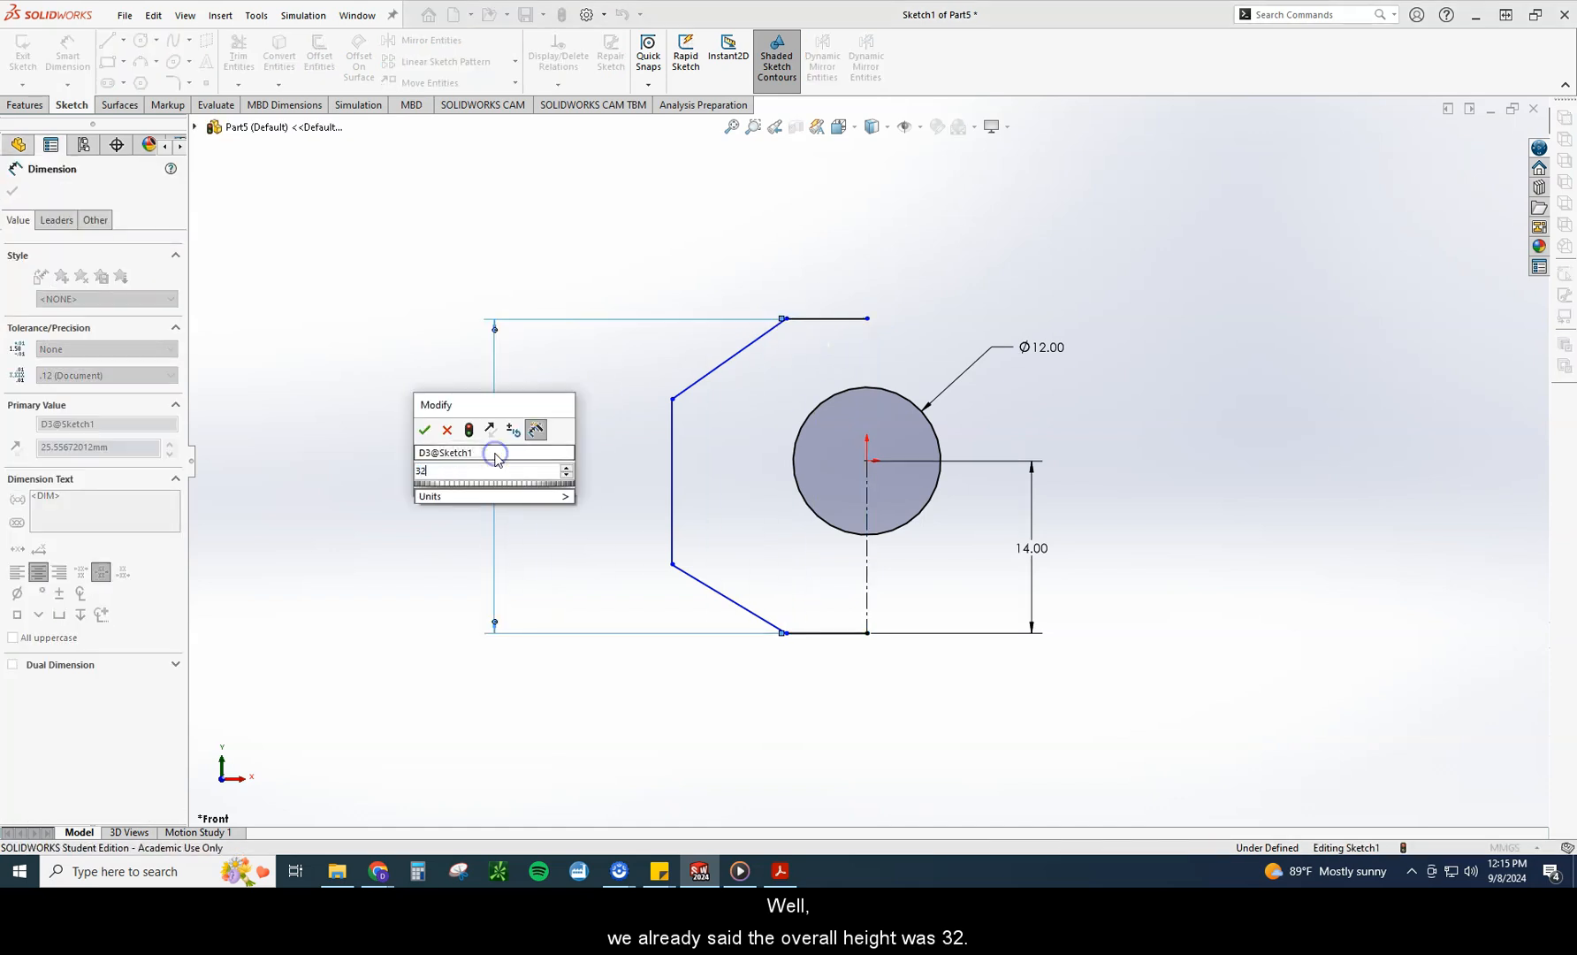
key("Return")
Step: Dimension the profile's left vertical line as 18 mm
left_click(674, 444)
left_click(599, 424)
left_click(628, 519)
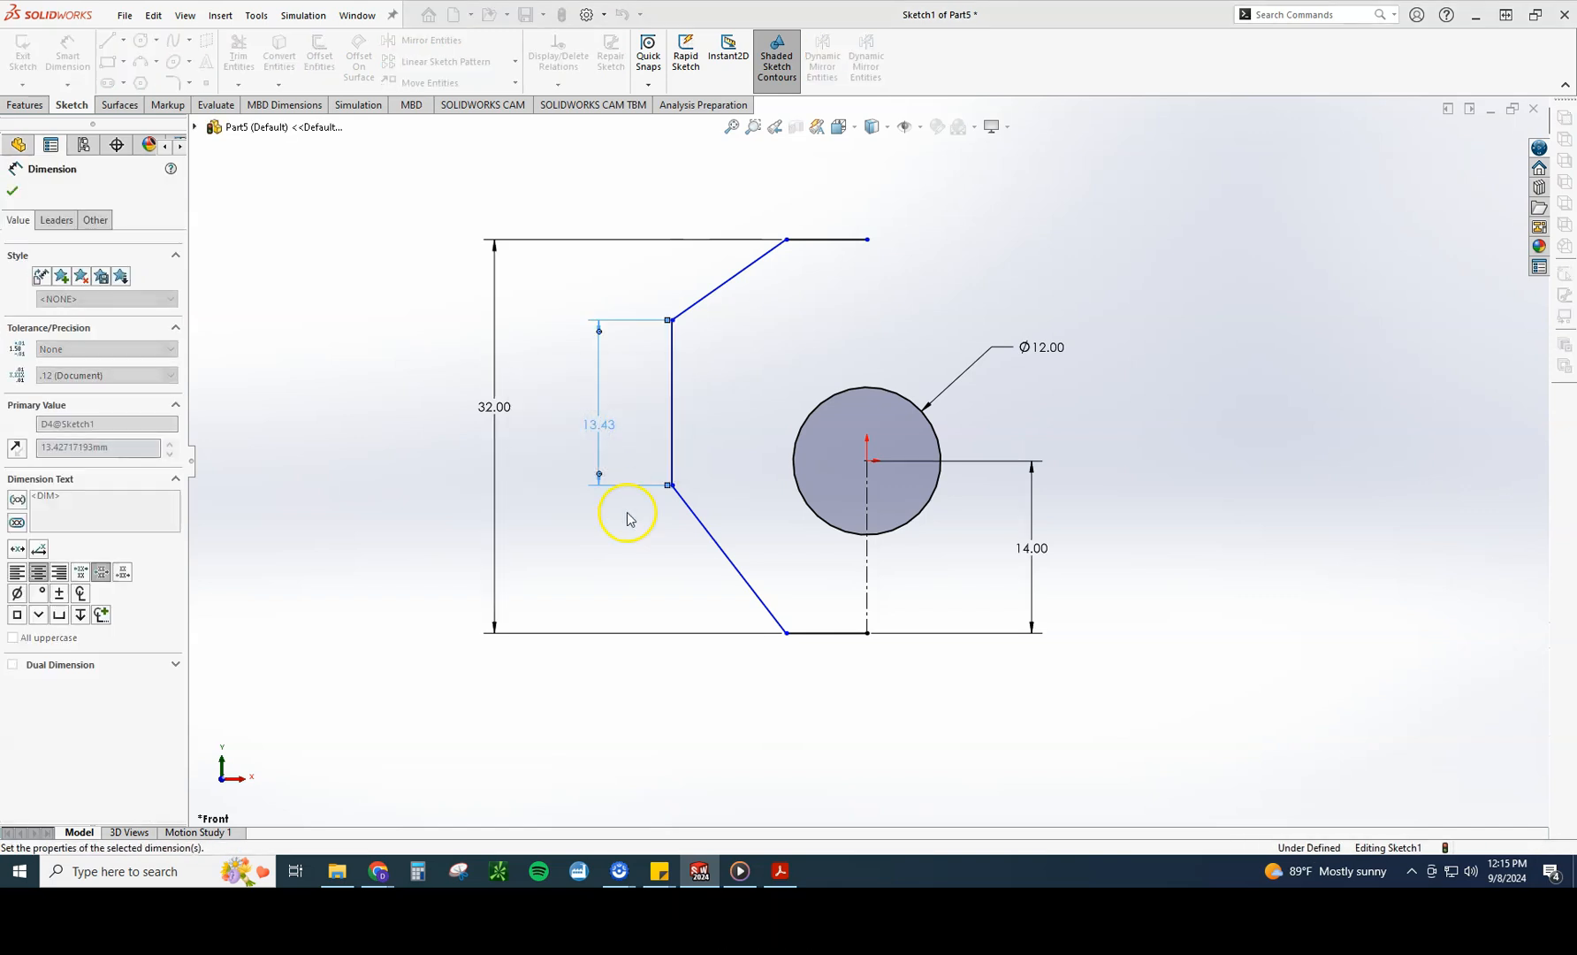
Step: Dimension the left vertical line's horizontal distances to the centerline's lower end and to the upper horizontal line's right end as 14 mm each
left_click(674, 526)
left_click(871, 568)
left_click(809, 712)
type("14")
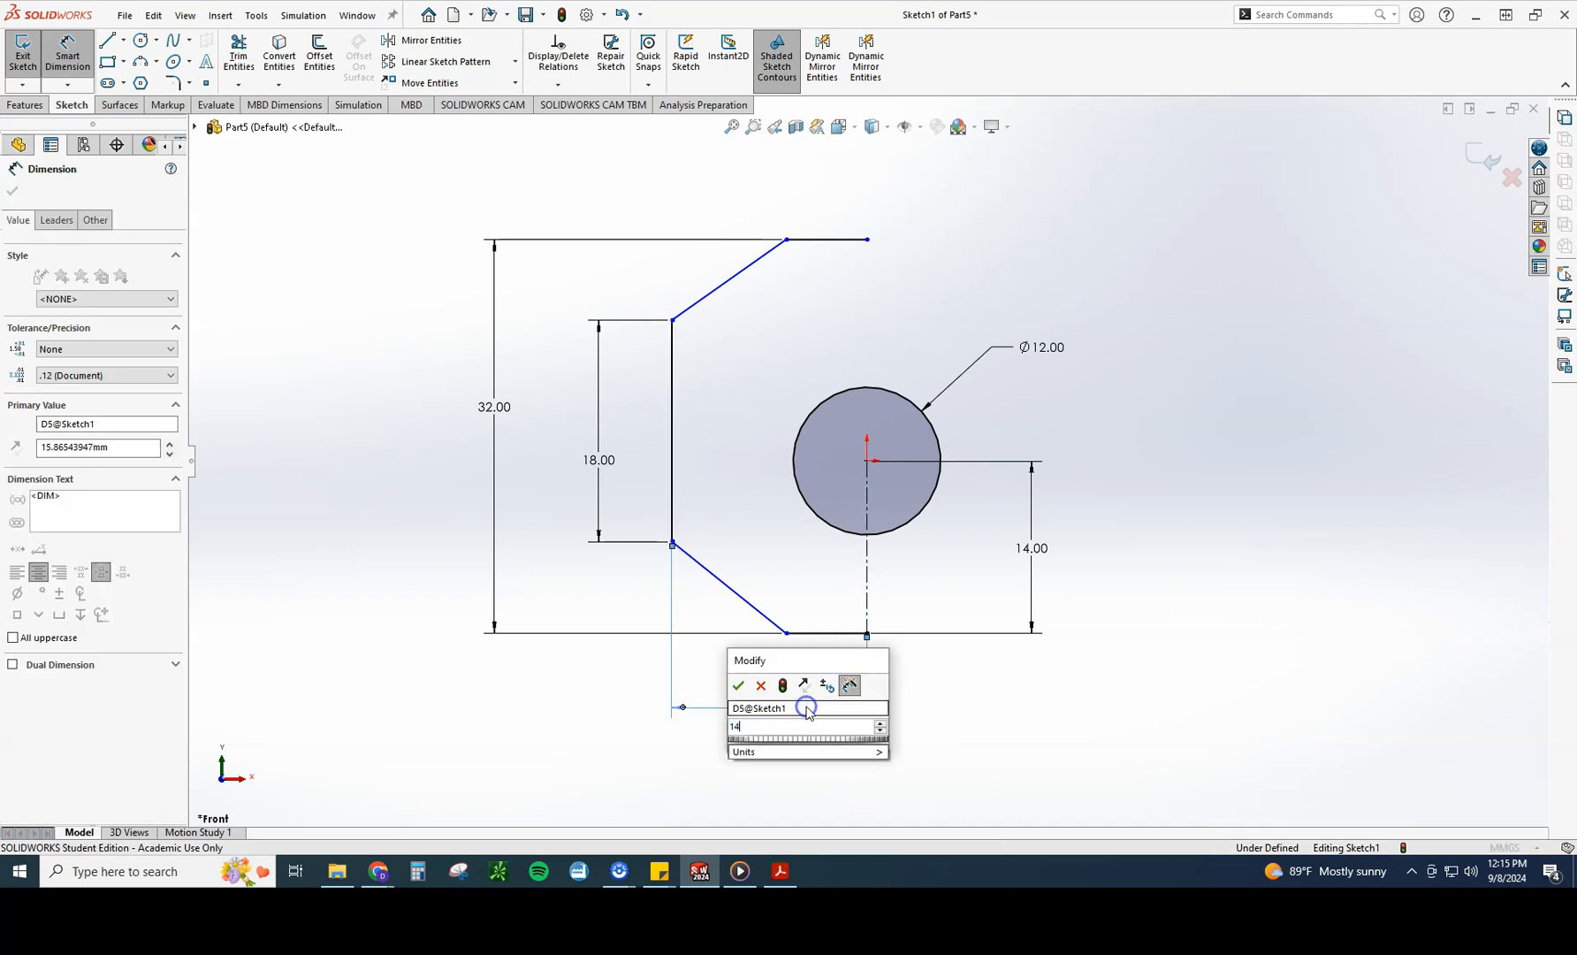
key("Return")
left_click(697, 462)
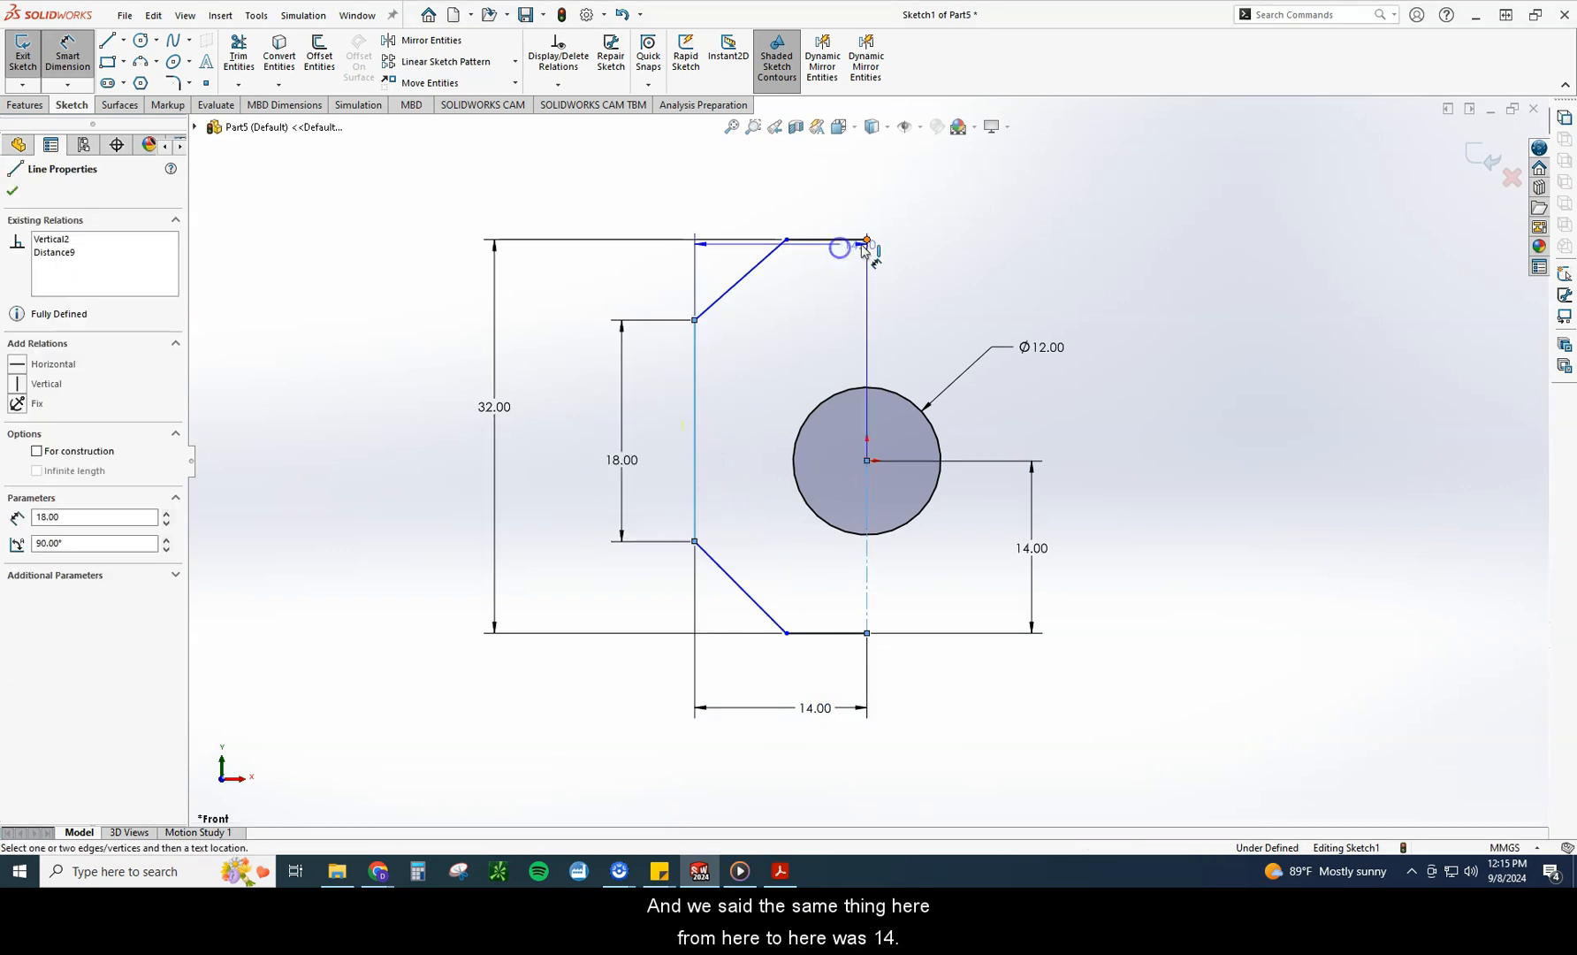
left_click(868, 240)
left_click(720, 232)
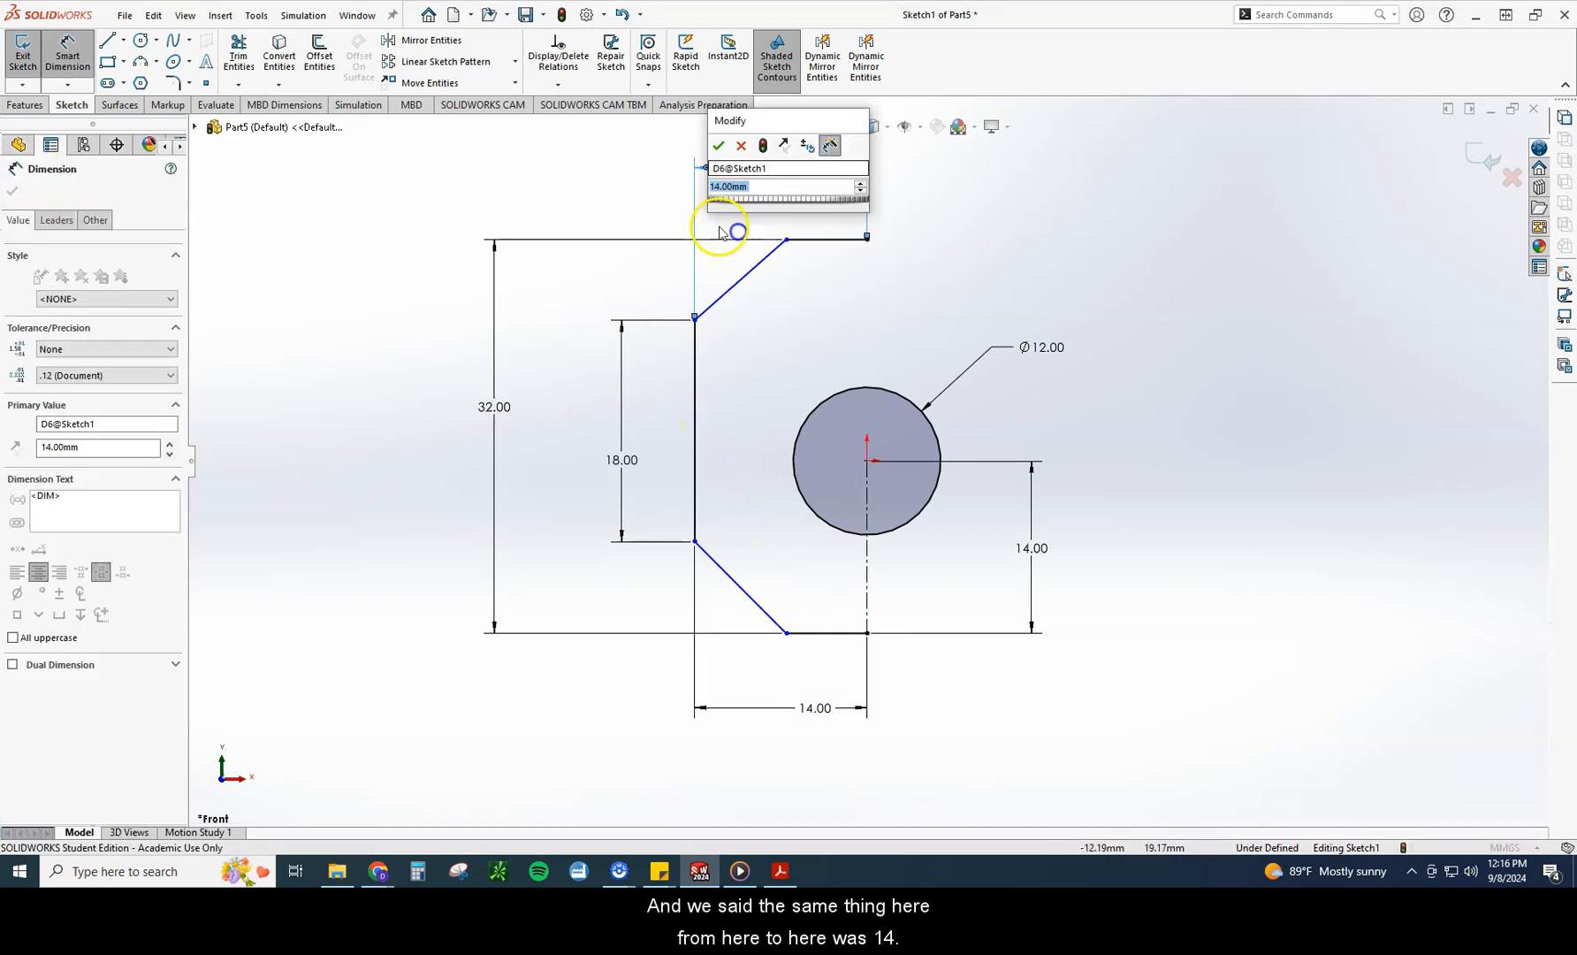
left_click(718, 145)
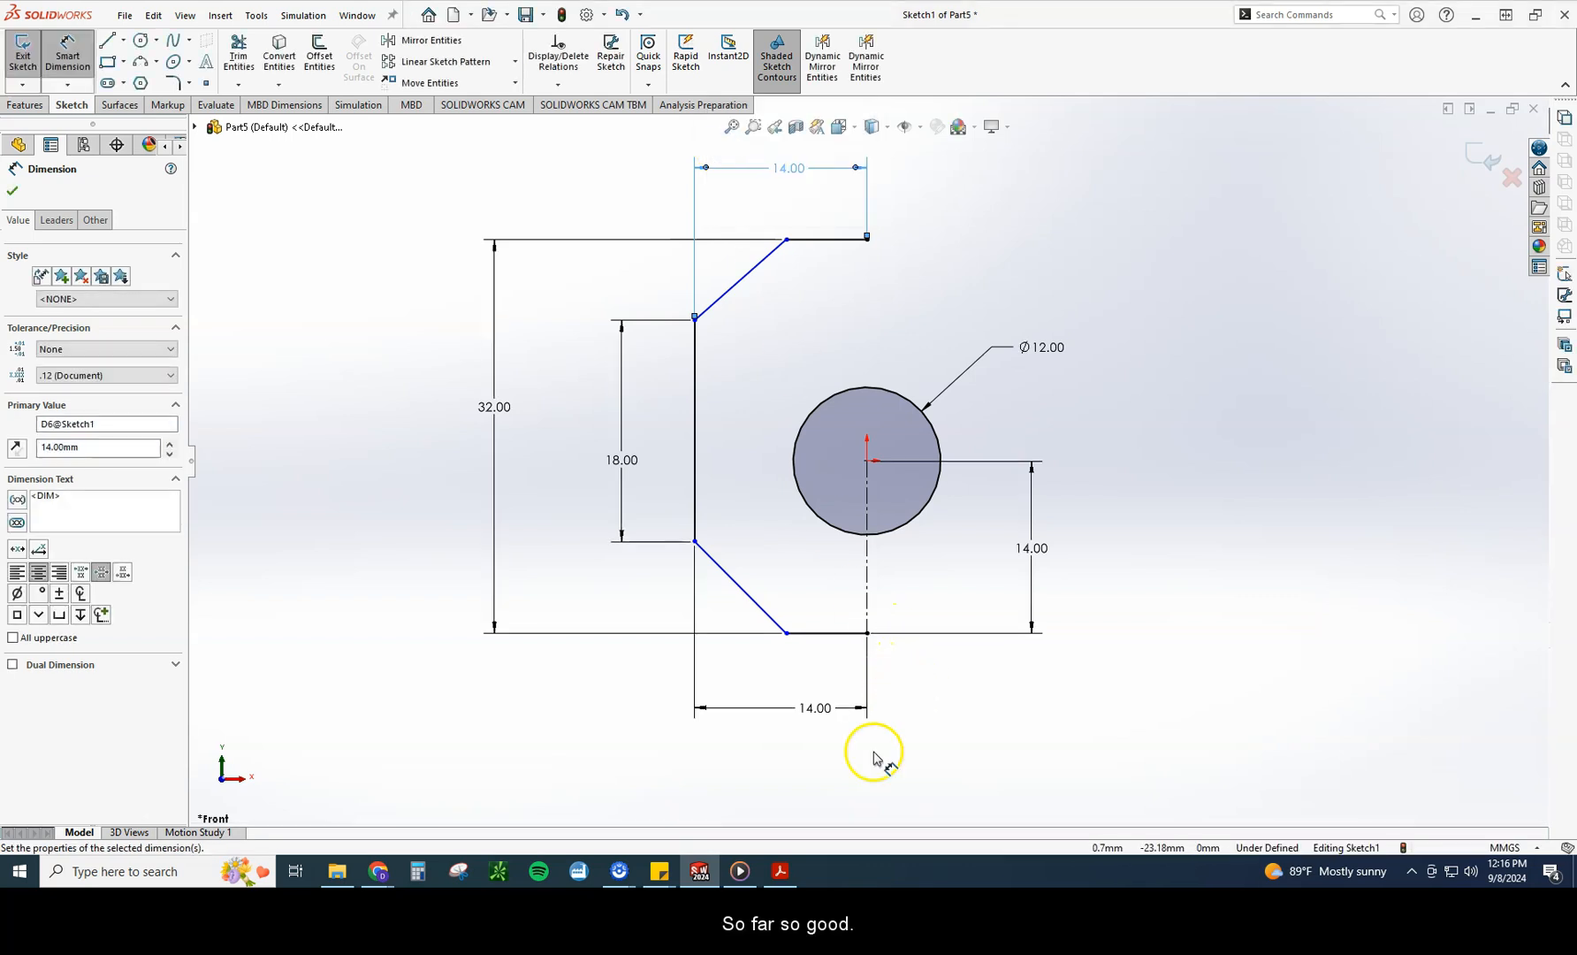
Step: Consult the latch PDF for the lower-left corner and dimension the lower angled line's vertical height as 7 mm
left_click(710, 877)
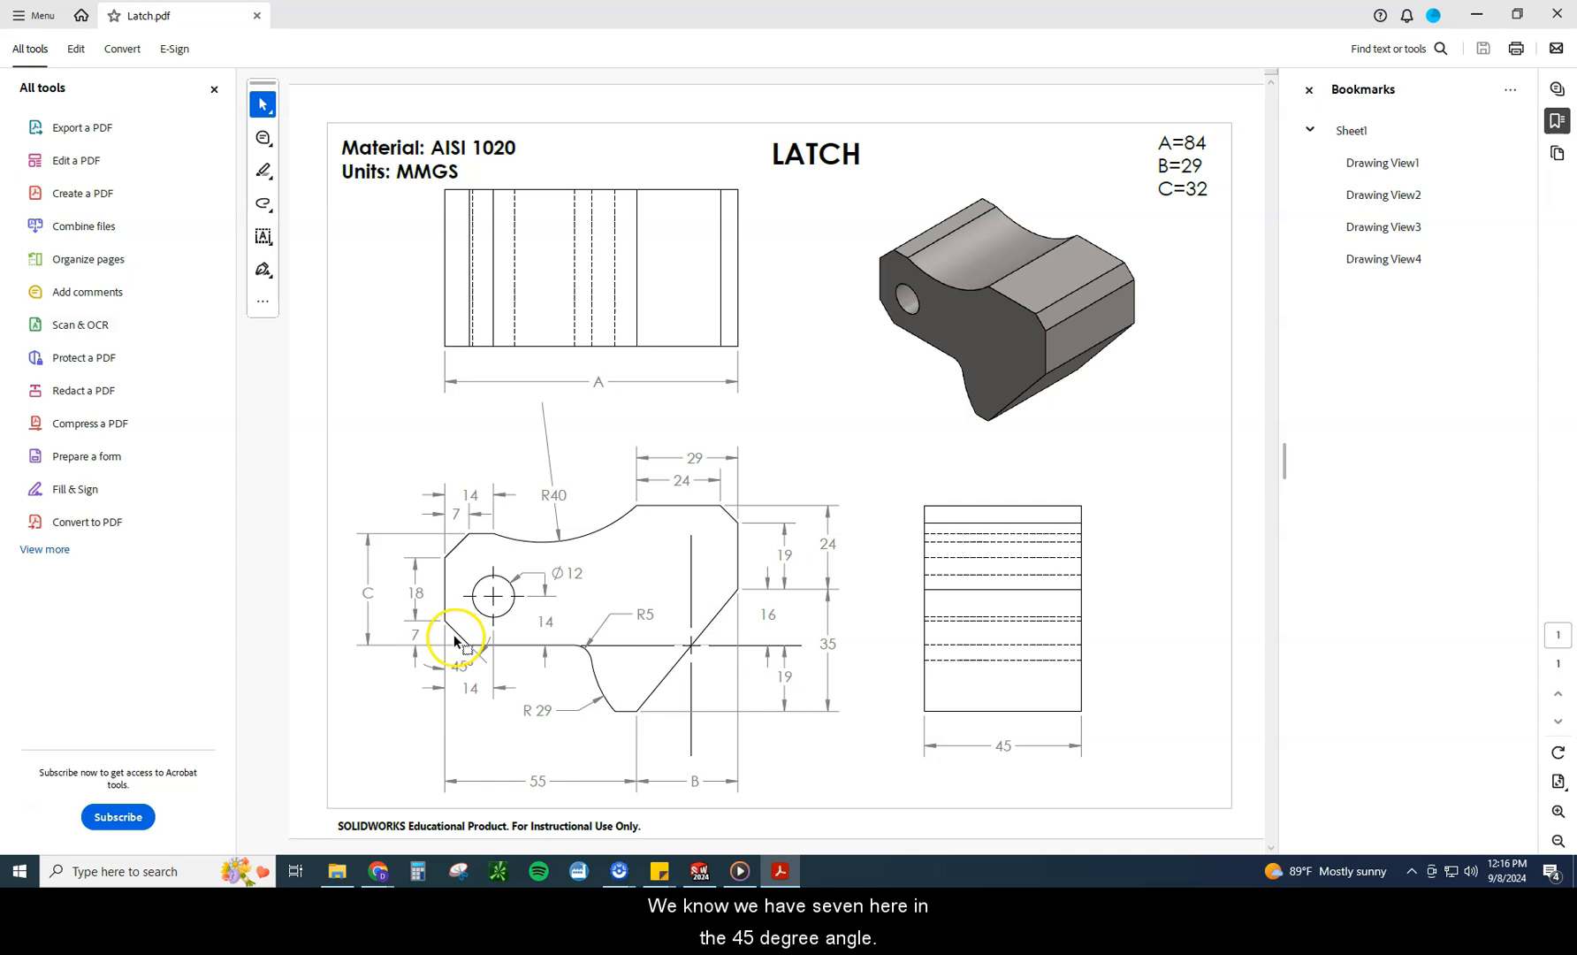
left_click(699, 872)
left_click(750, 596)
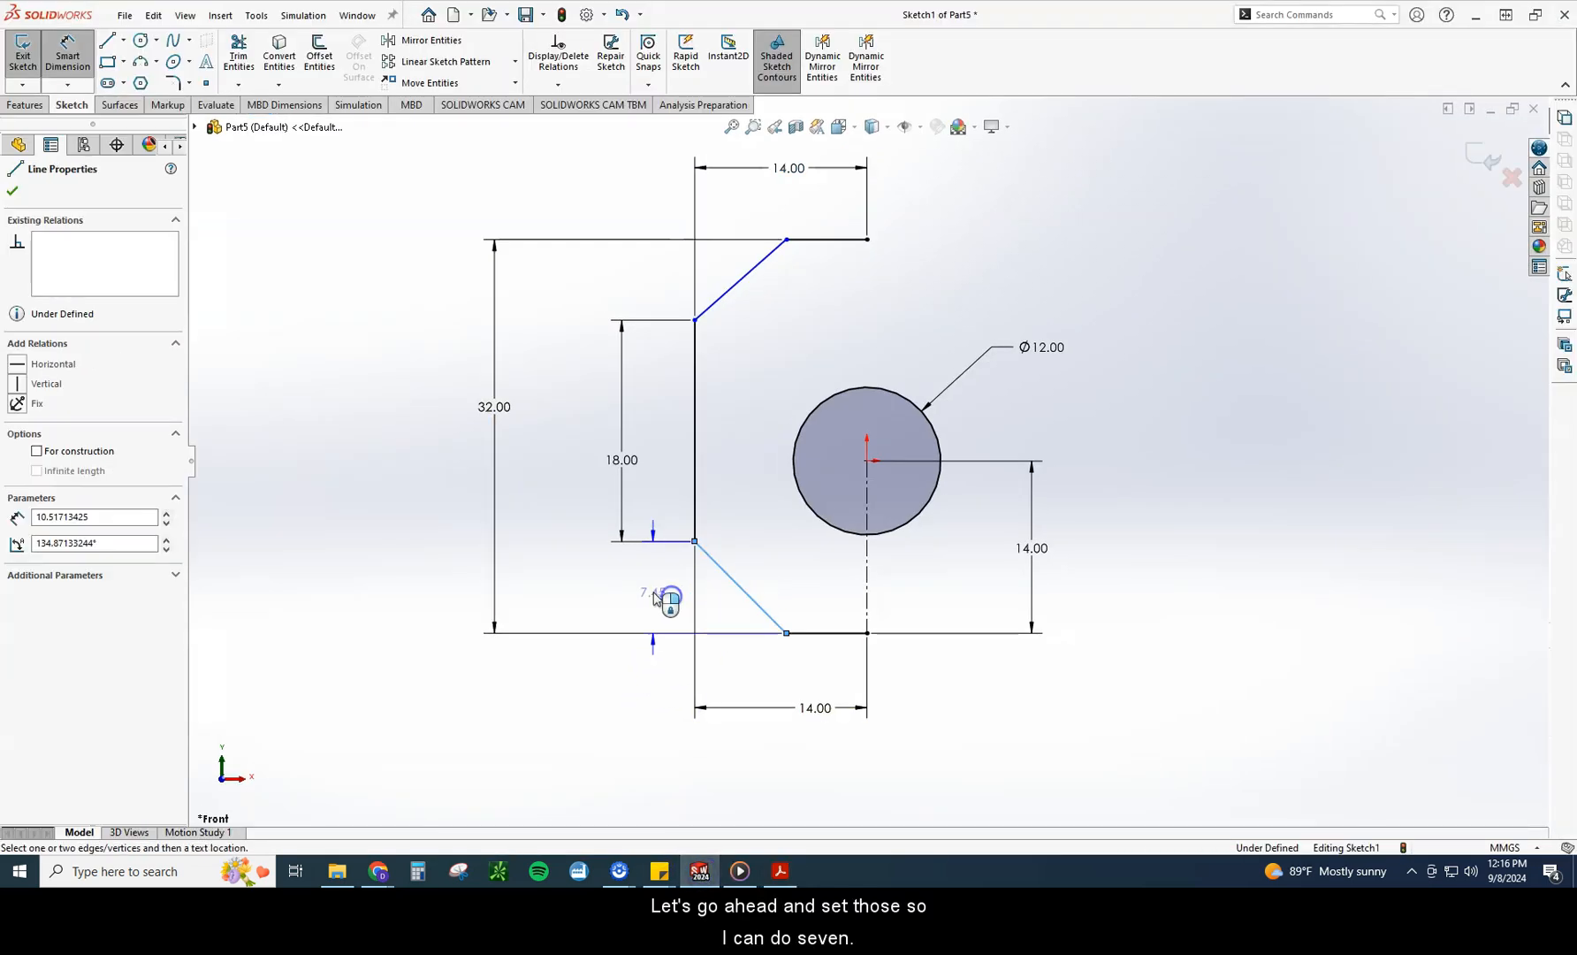
left_click(698, 619)
type("7")
key("Return")
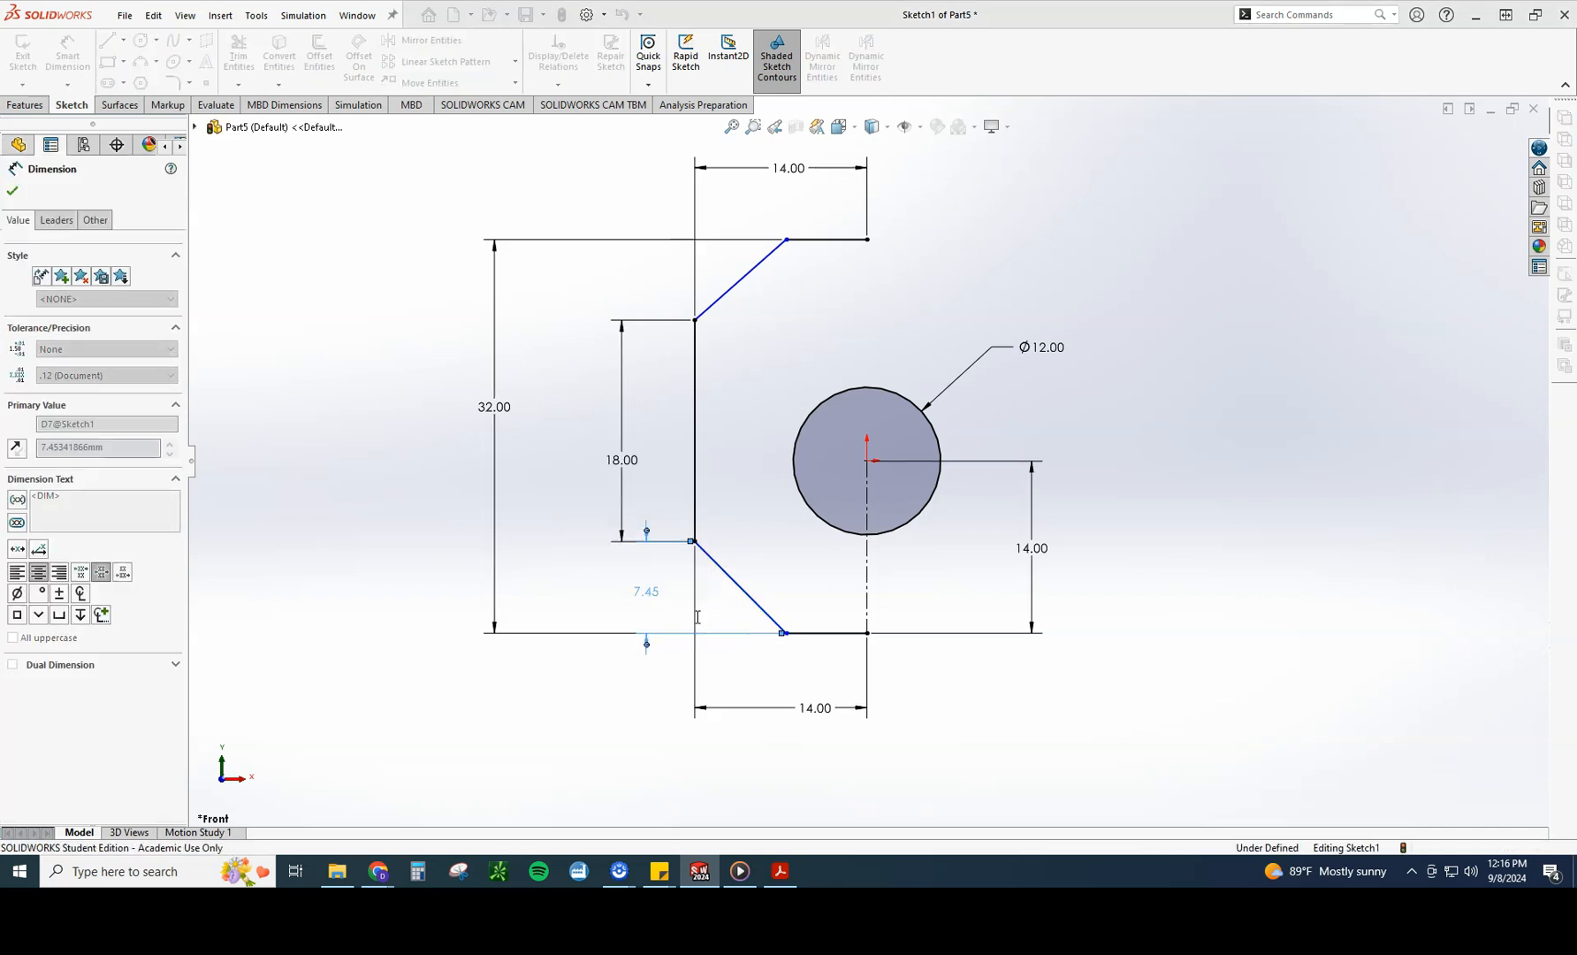
left_click(715, 306)
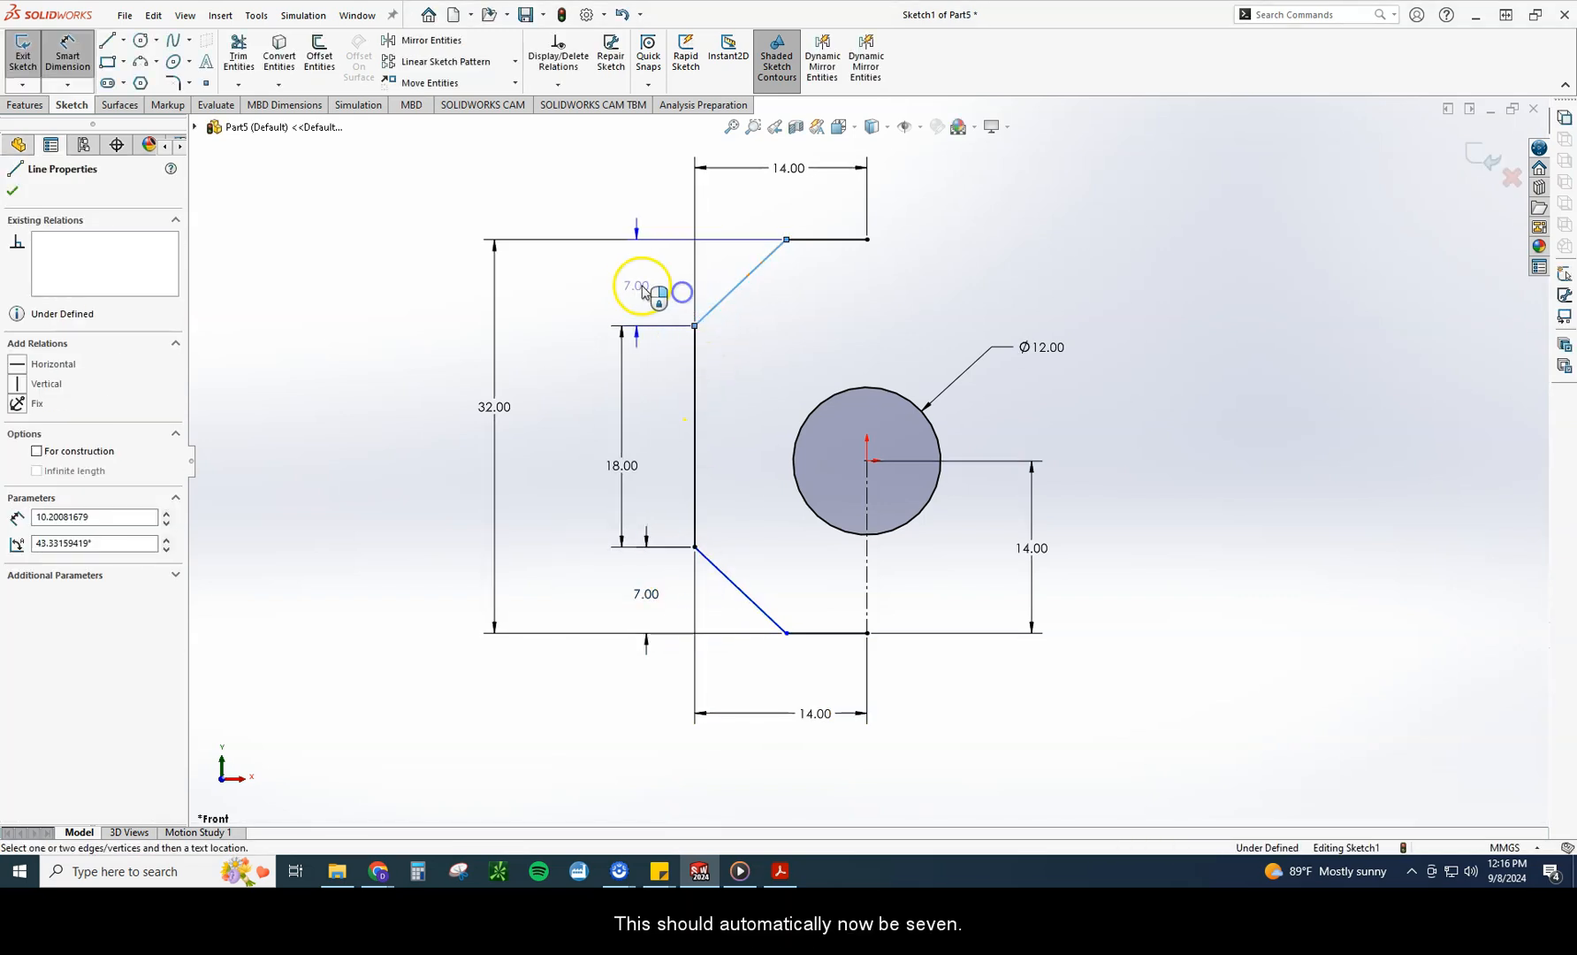
left_click(613, 288)
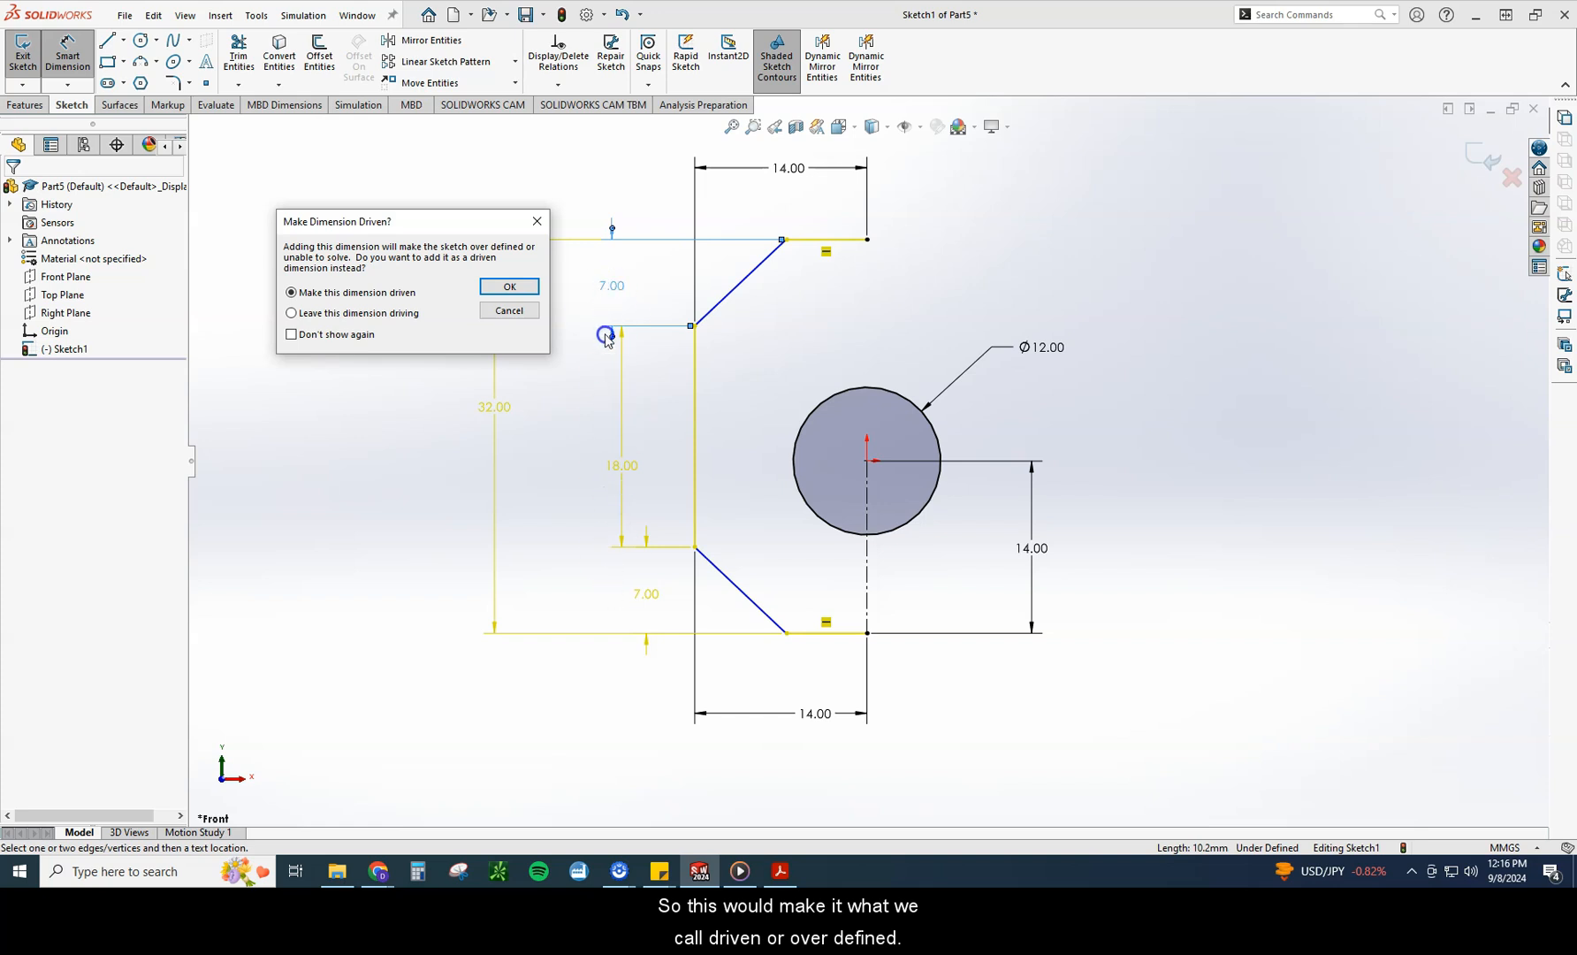
left_click(504, 312)
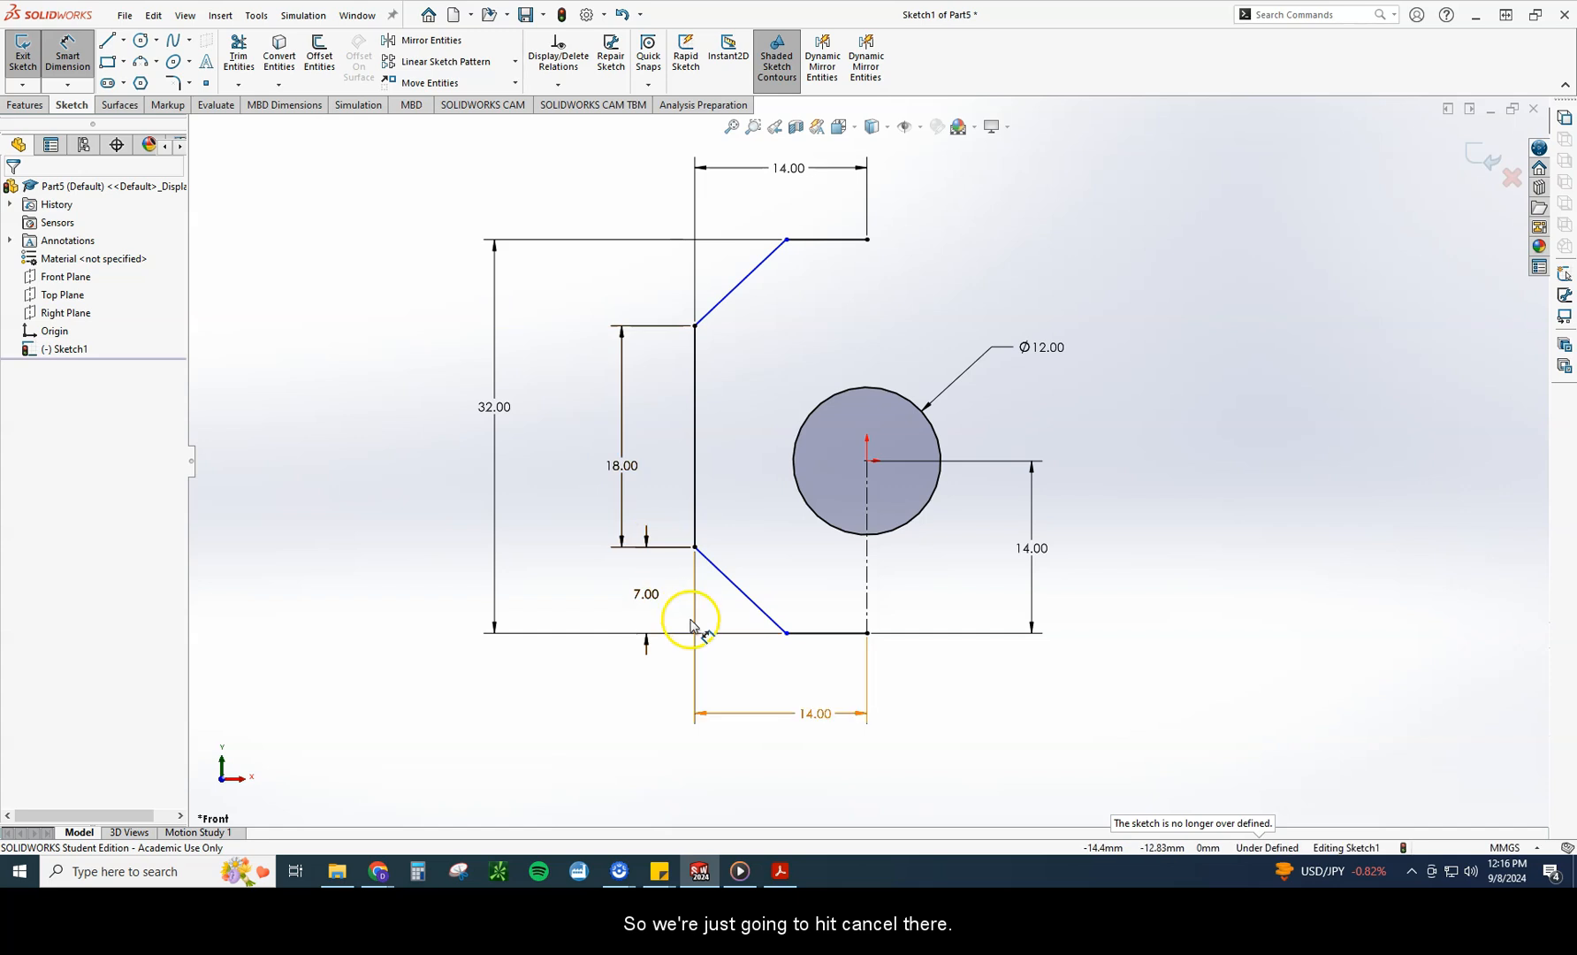
Step: Dimension the horizontal widths of the upper and lower angled lines as 7 mm each
left_click(727, 307)
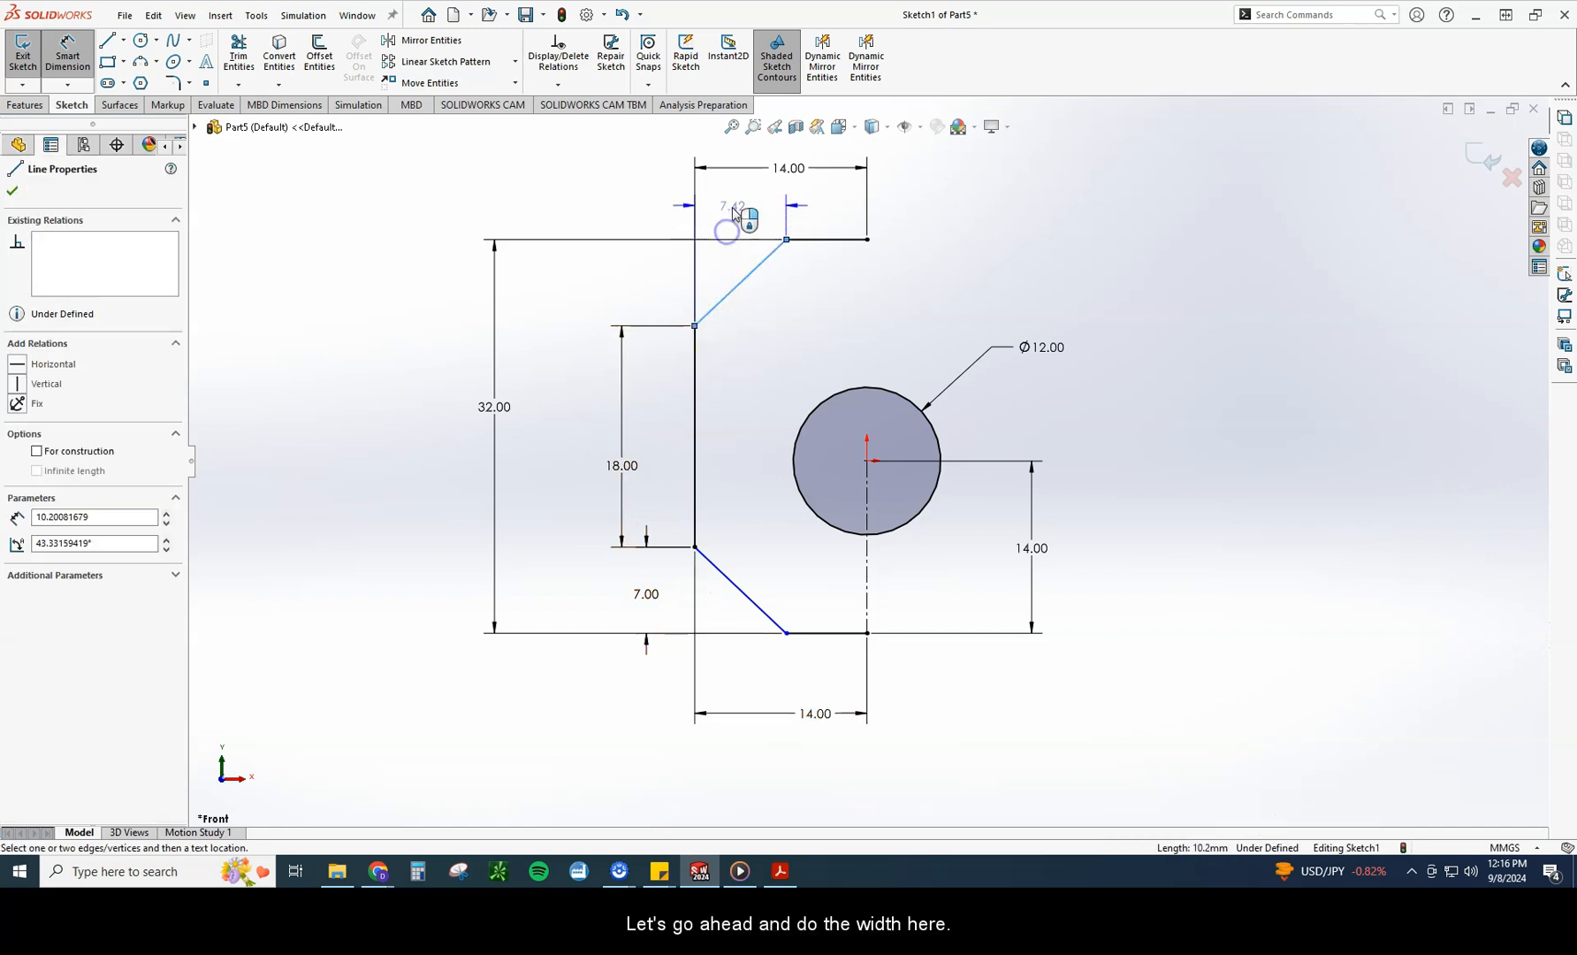
left_click(778, 214)
type("7")
key("Return")
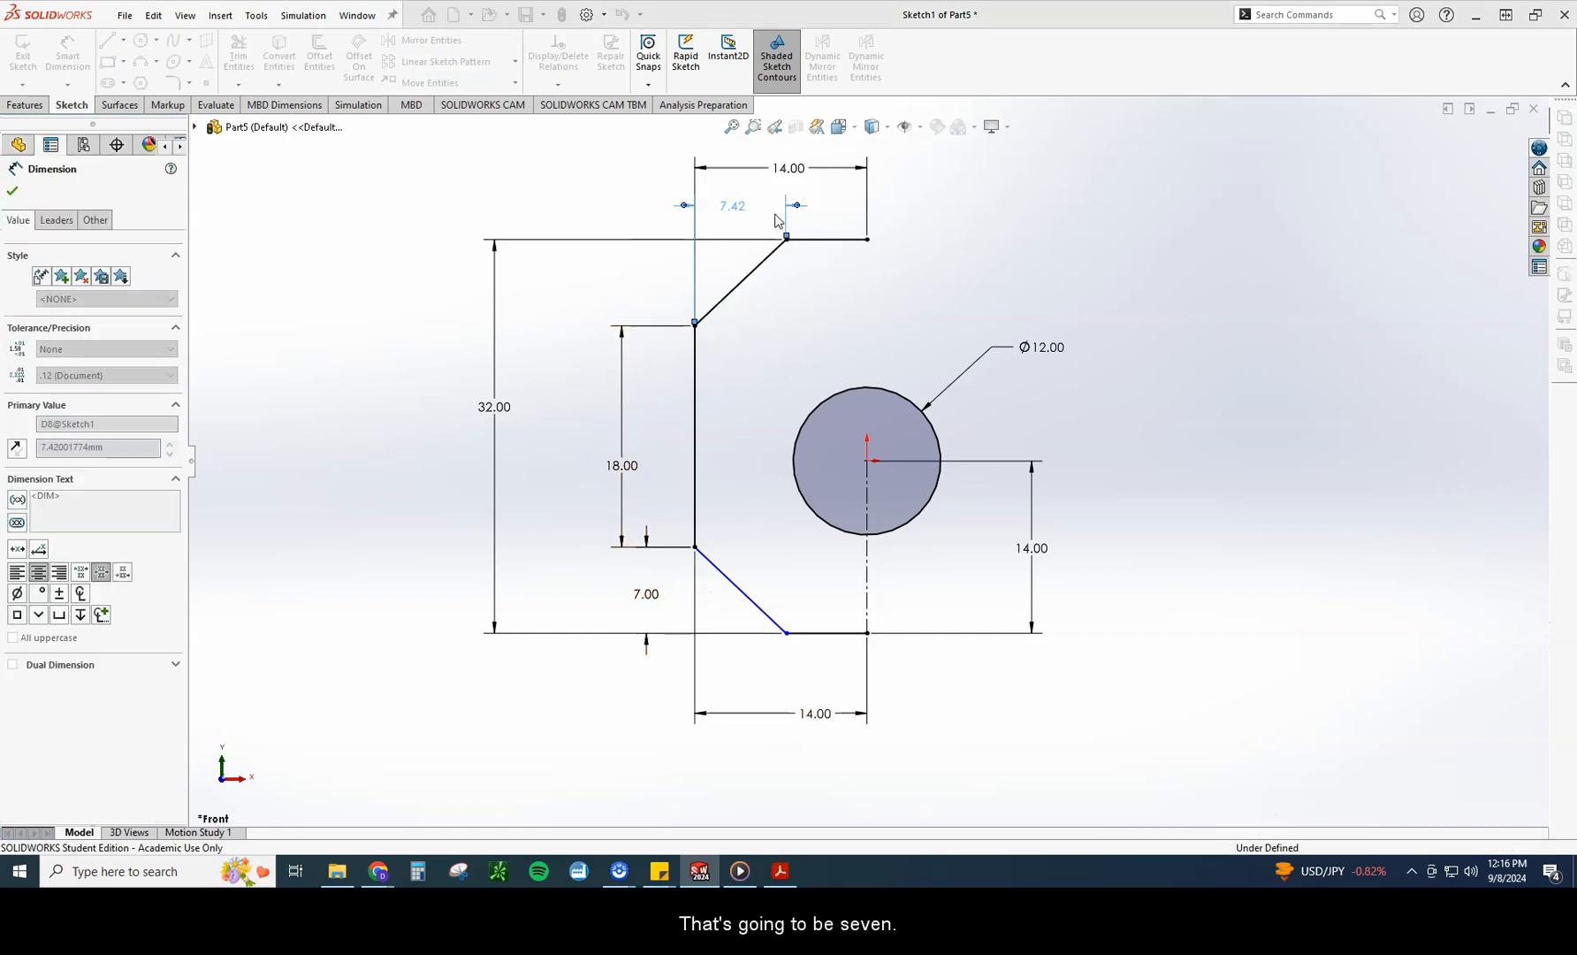
left_click(758, 606)
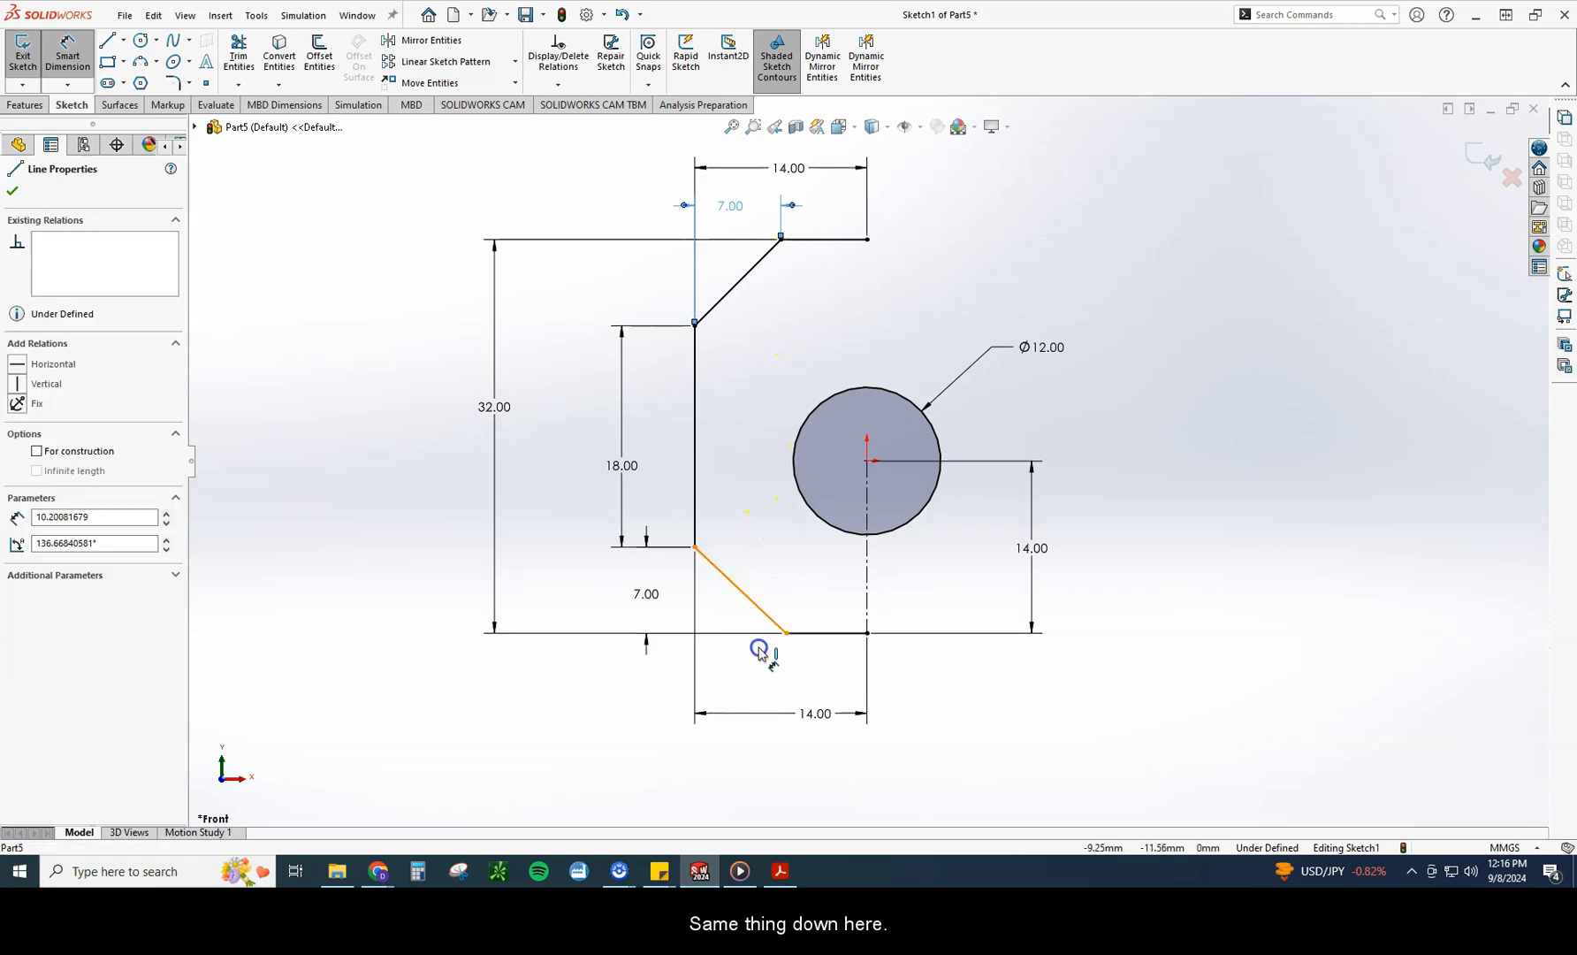
left_click(759, 673)
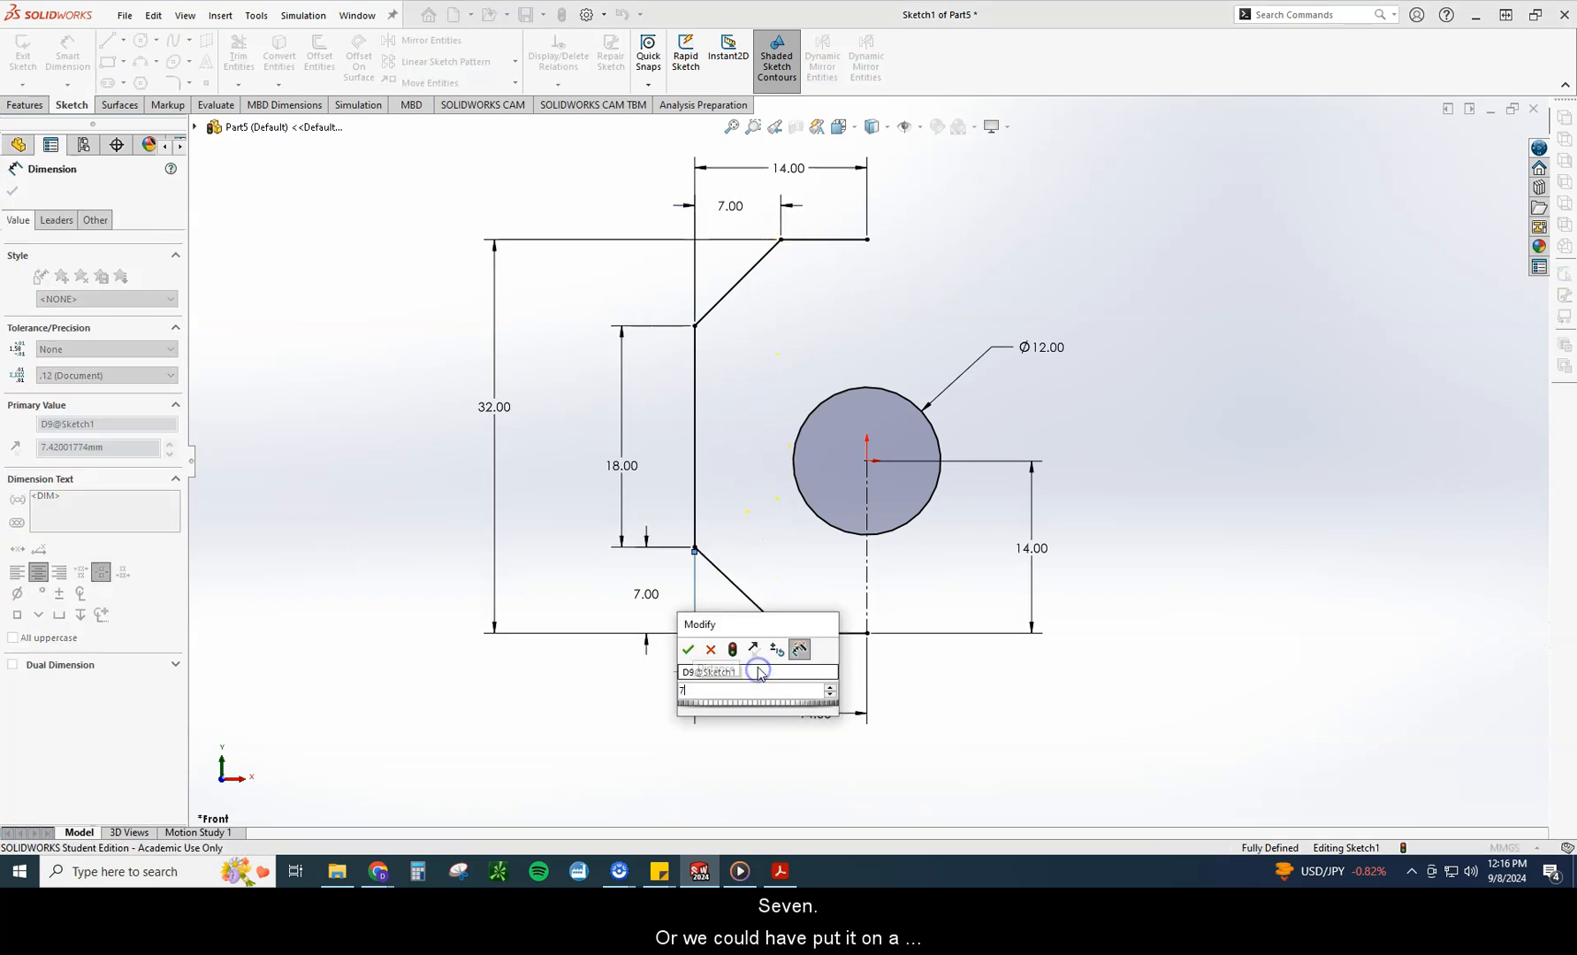
type("7")
key("Return")
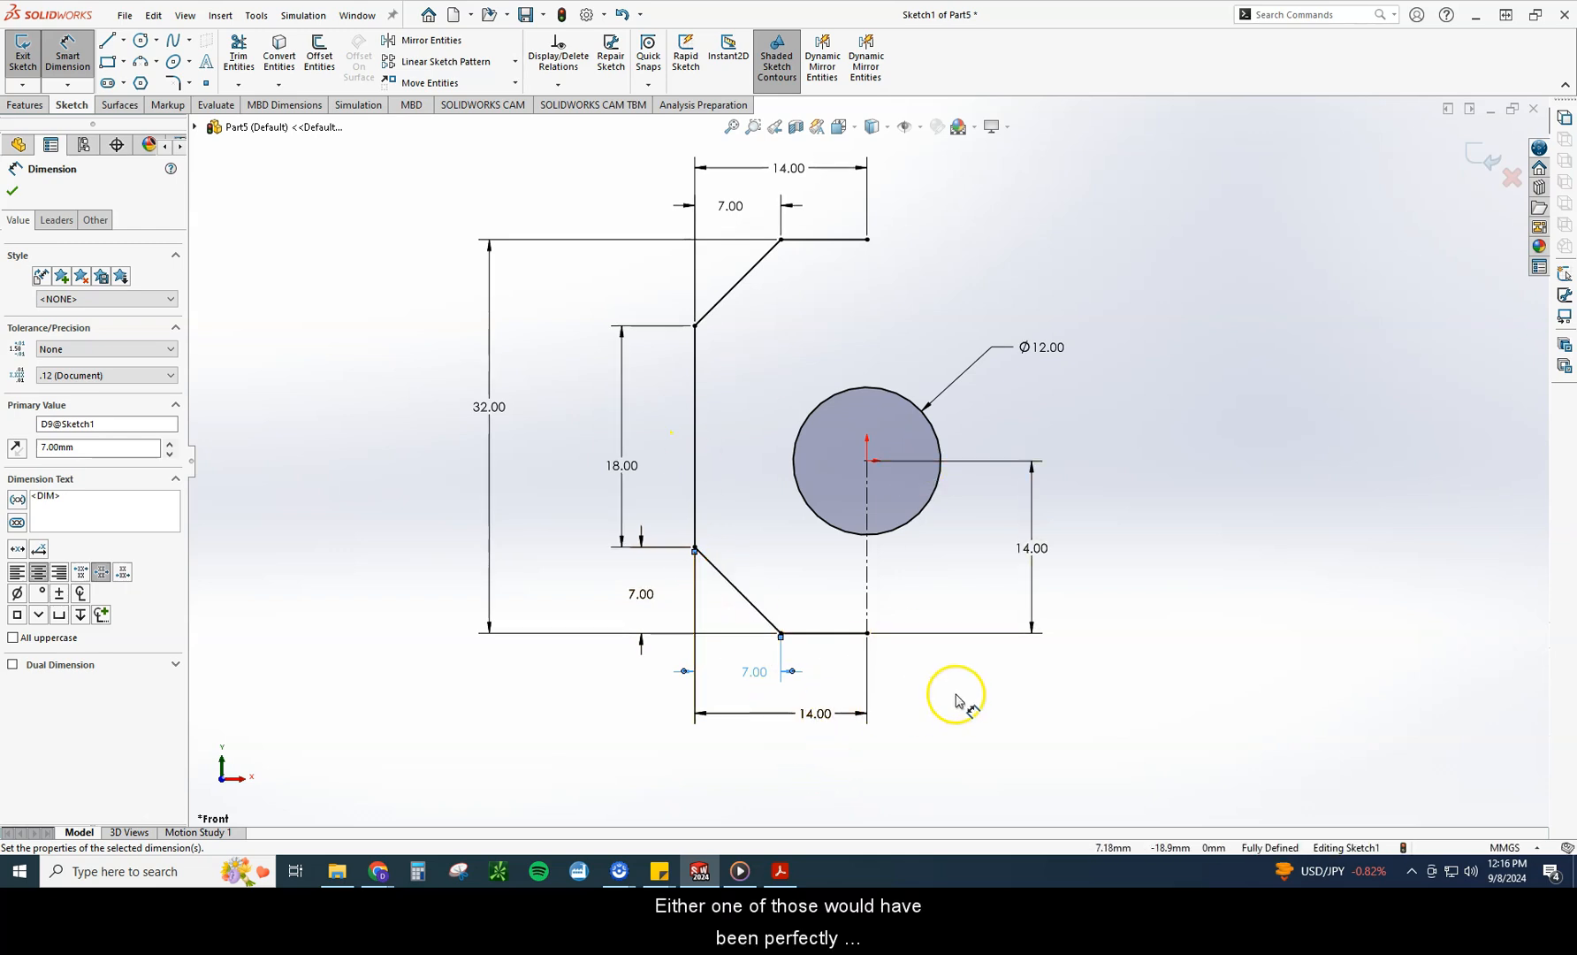
Step: Draw a horizontal centerline about 64 mm long to the right from the lower end of the vertical centerline
scroll(955, 698, "up", 4)
scroll(1210, 448, "down", 2)
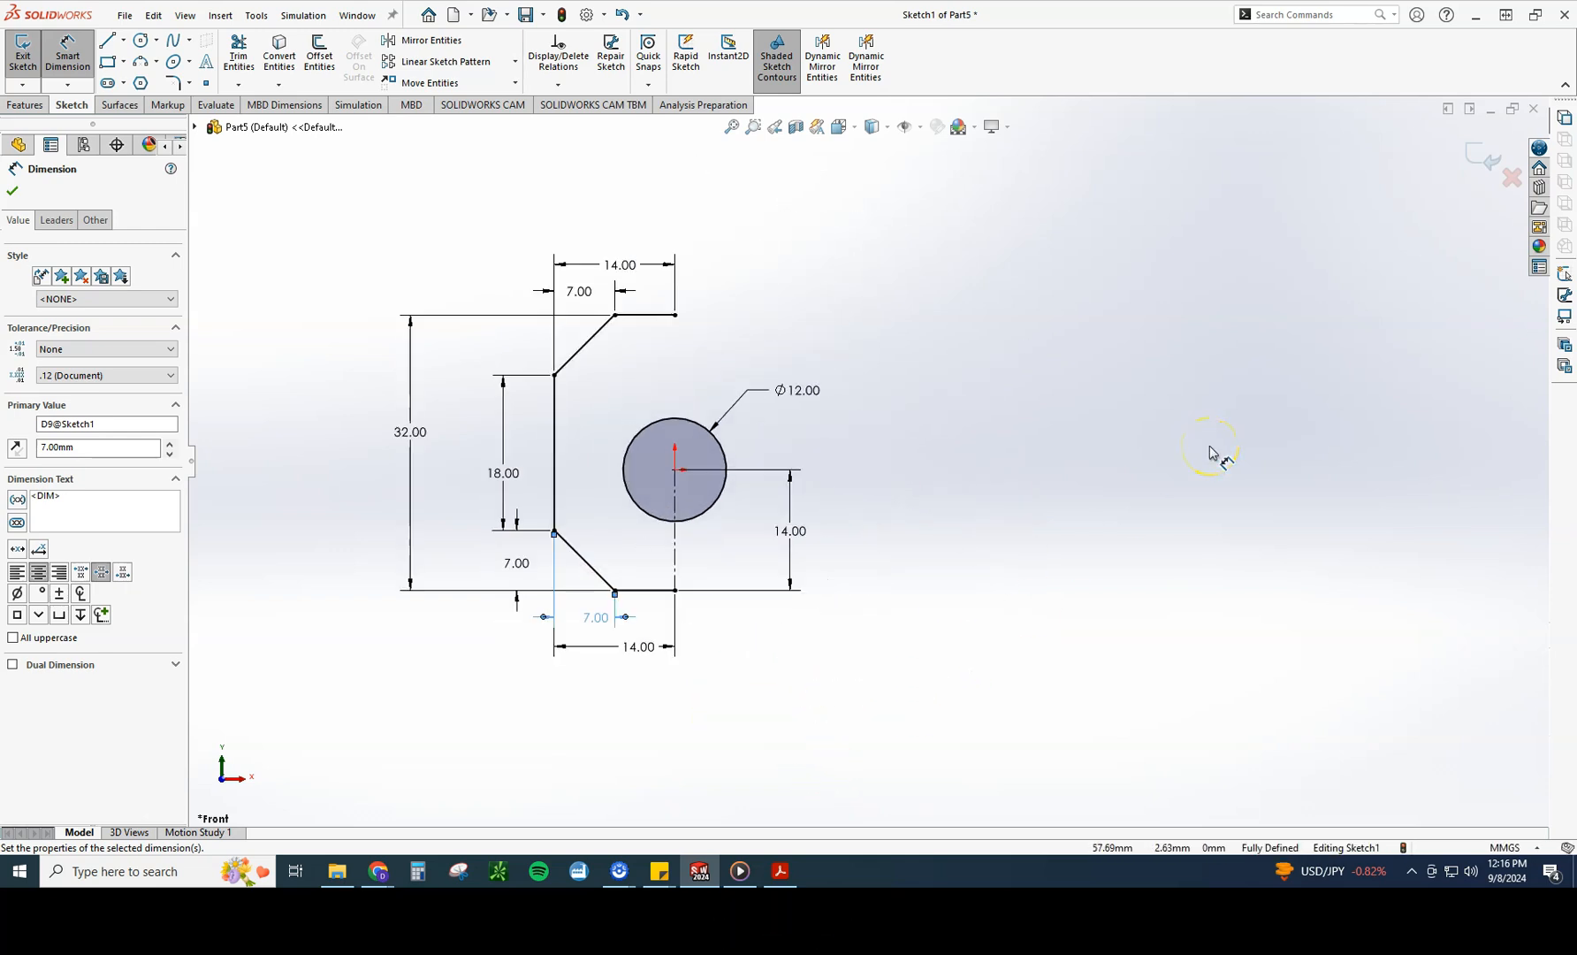
left_click(124, 42)
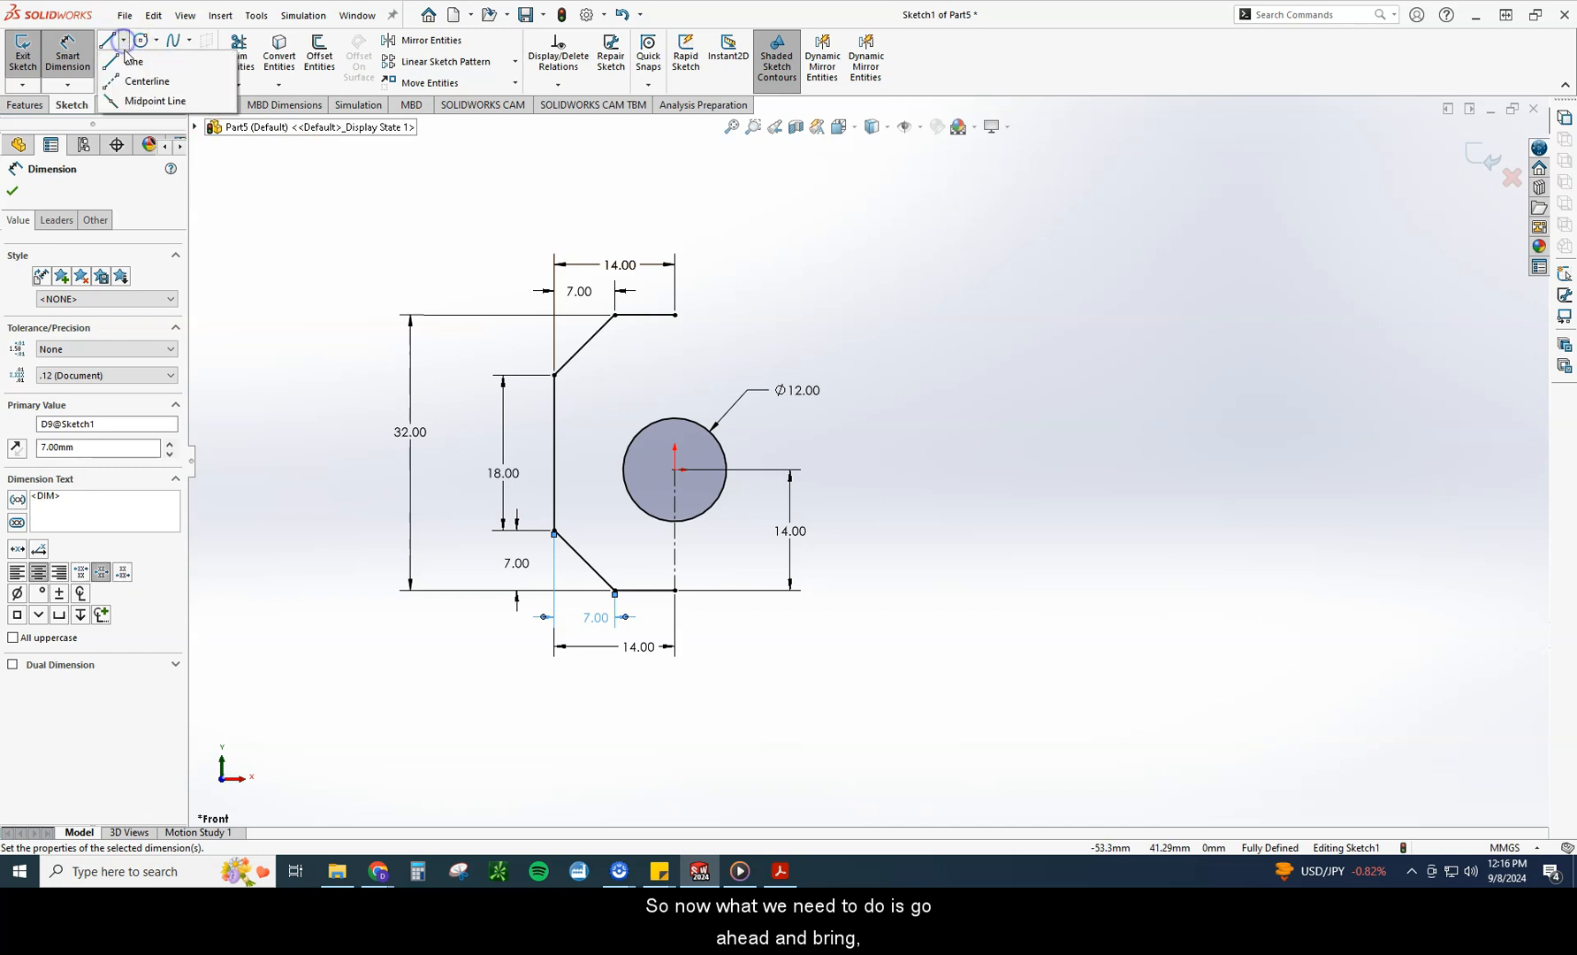
left_click(130, 81)
left_click(675, 589)
left_click(1225, 589)
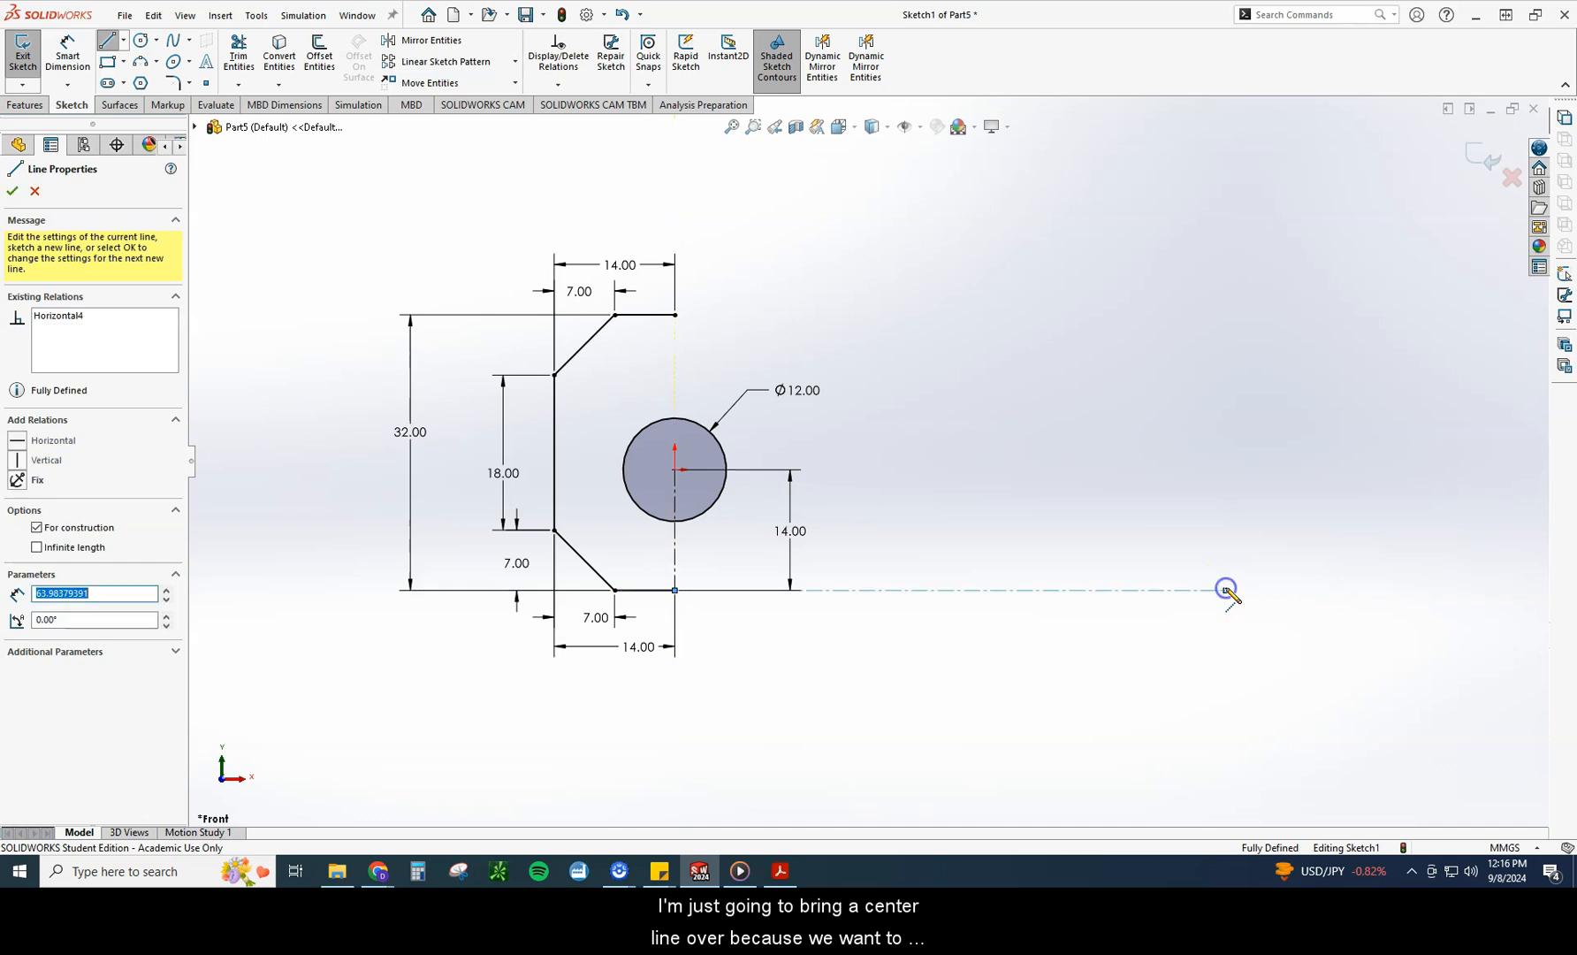
key("Escape")
Step: Consult the latch PDF for the overall width and right-hand contour, and dimension the horizontal centerline as 70 mm
left_click(780, 871)
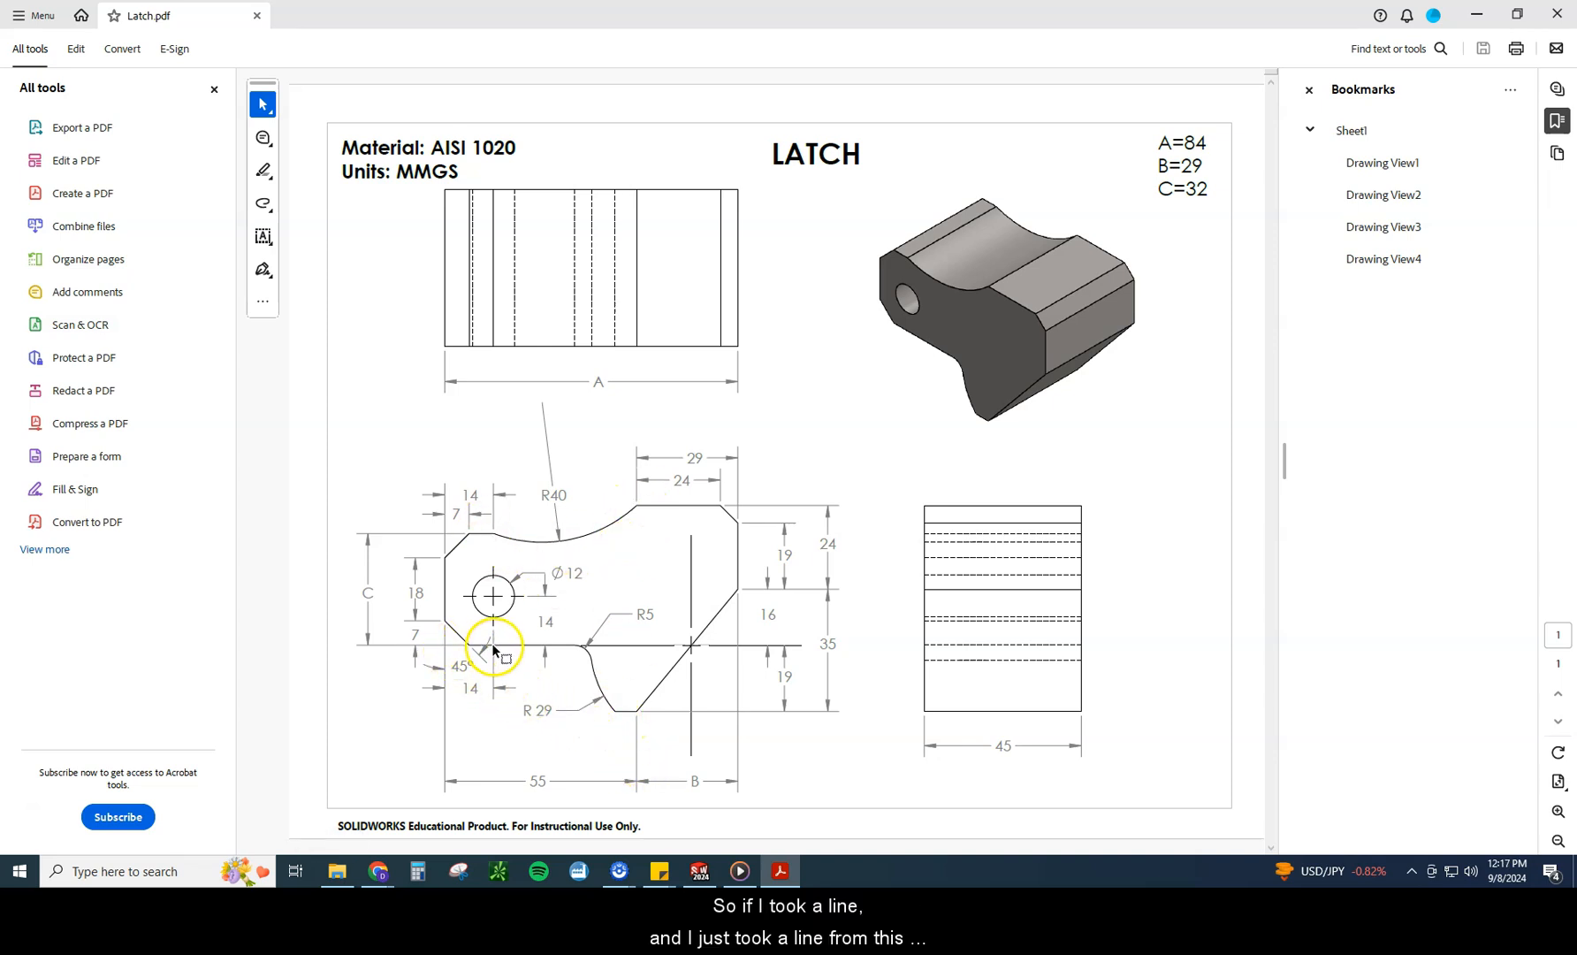
double_click(595, 384)
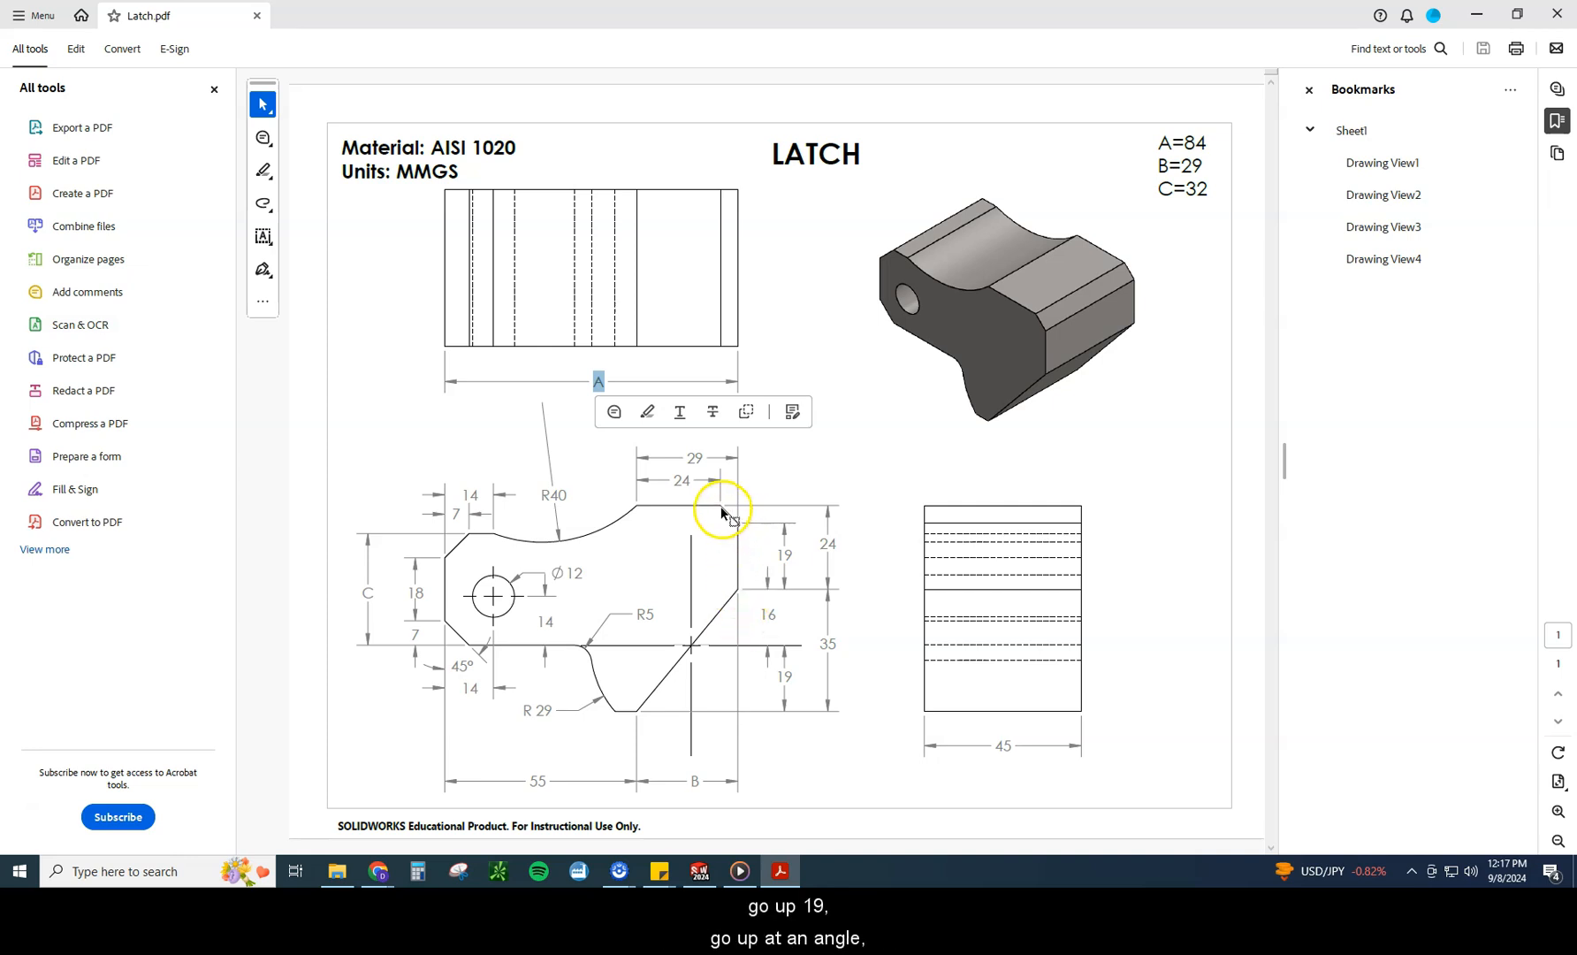
left_click(700, 874)
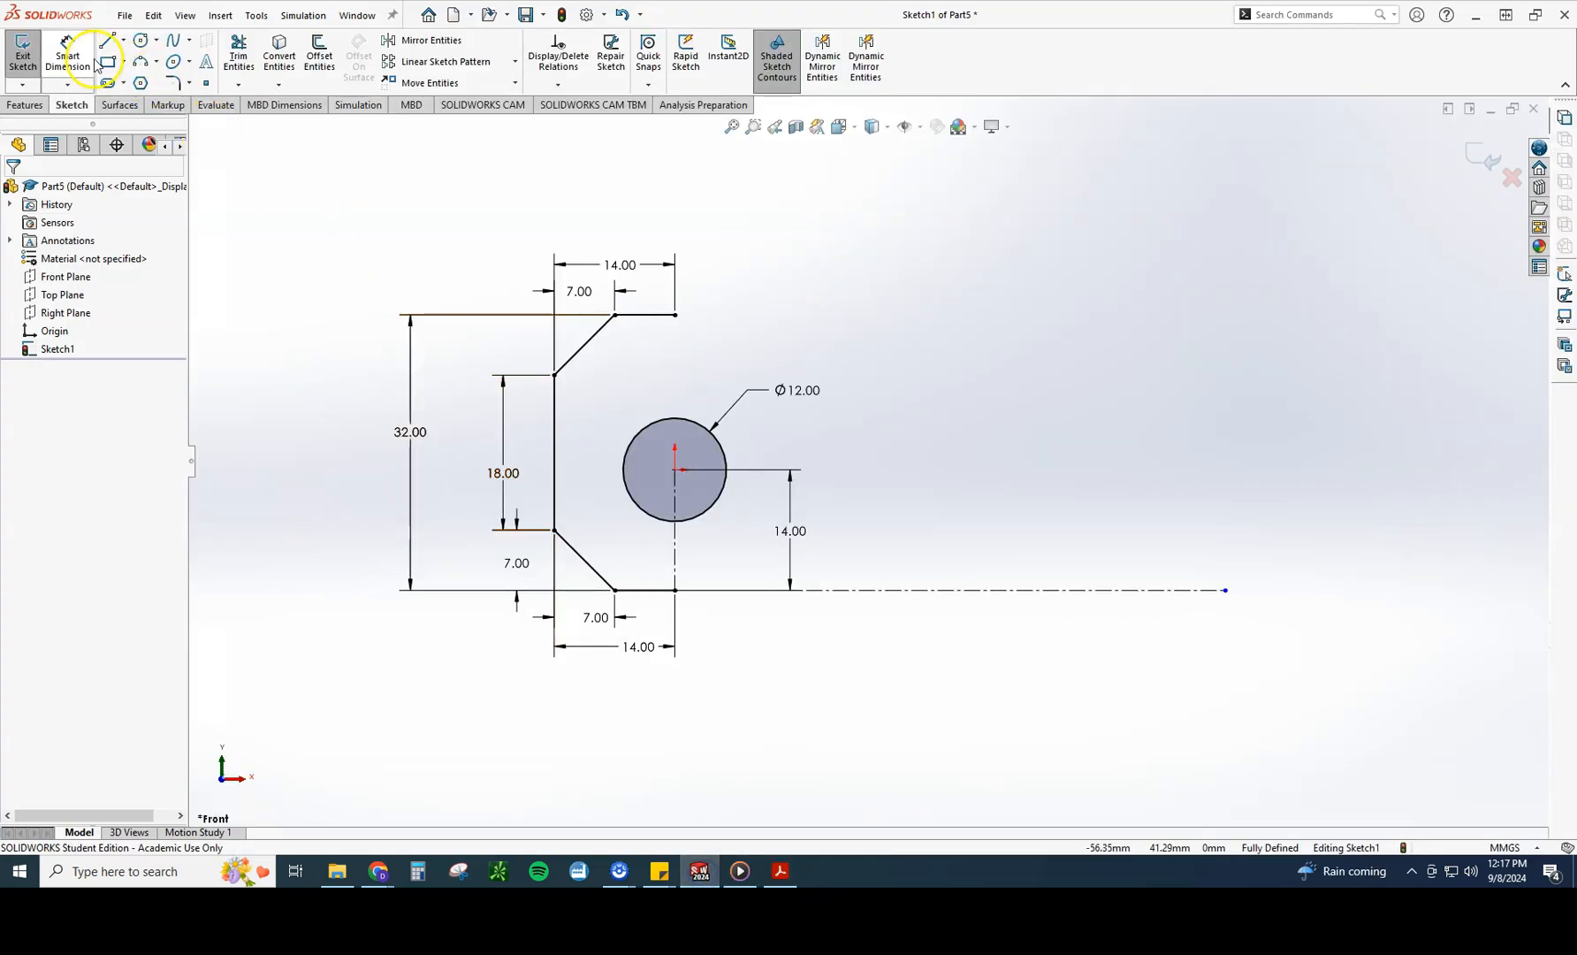
left_click(94, 62)
left_click(849, 590)
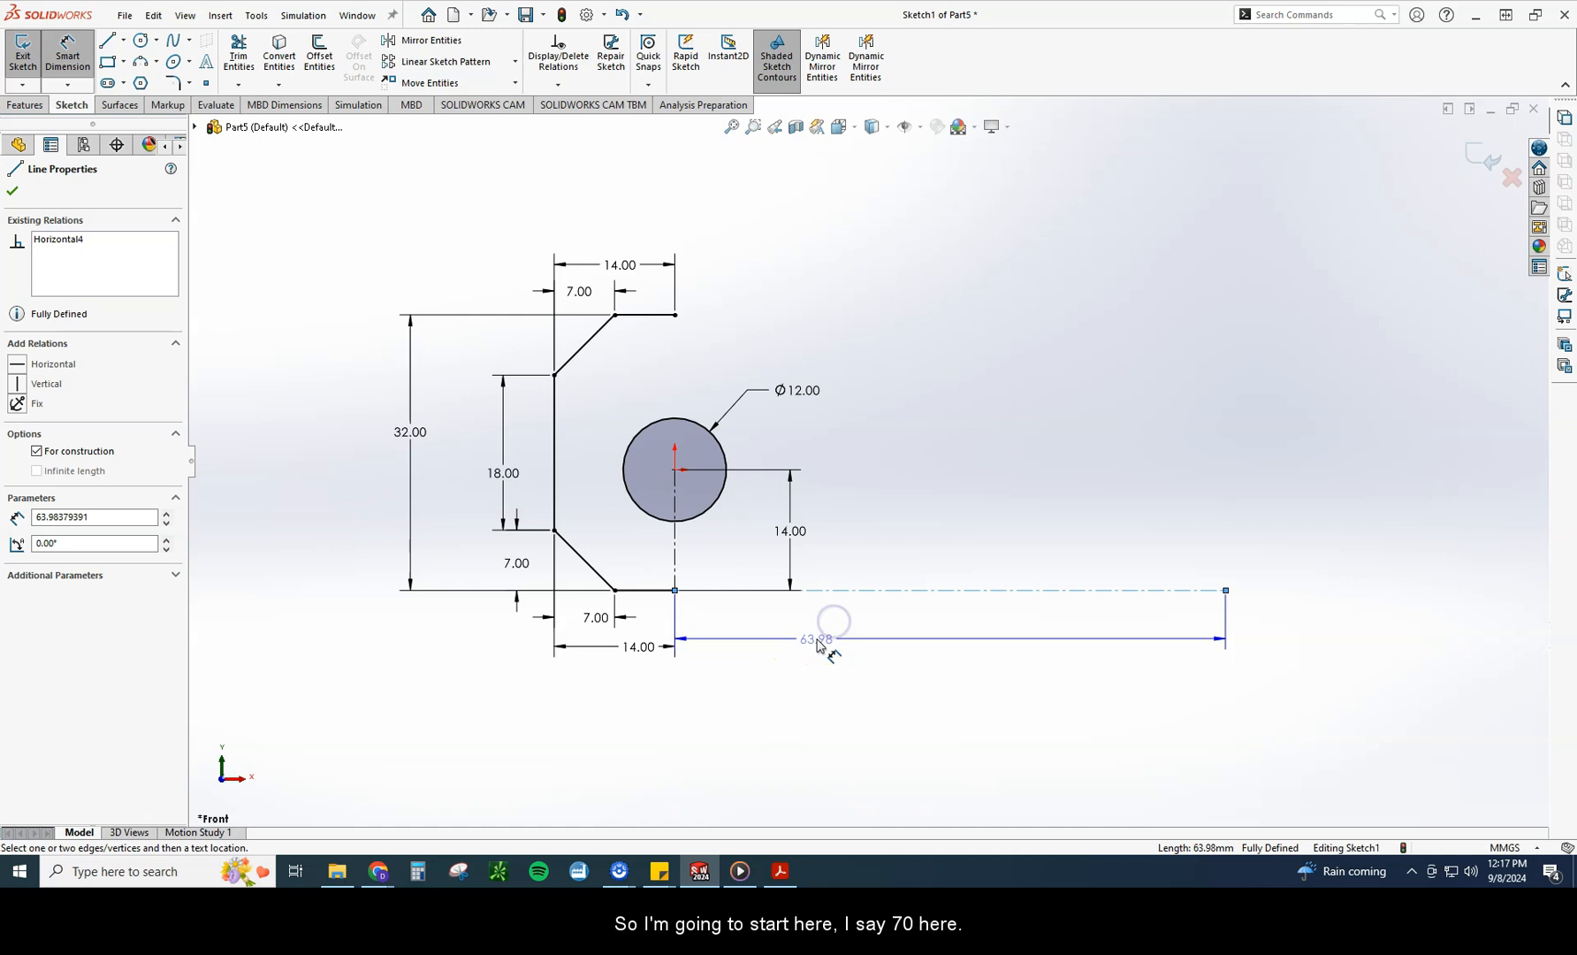
left_click(818, 645)
type("70")
key("Return")
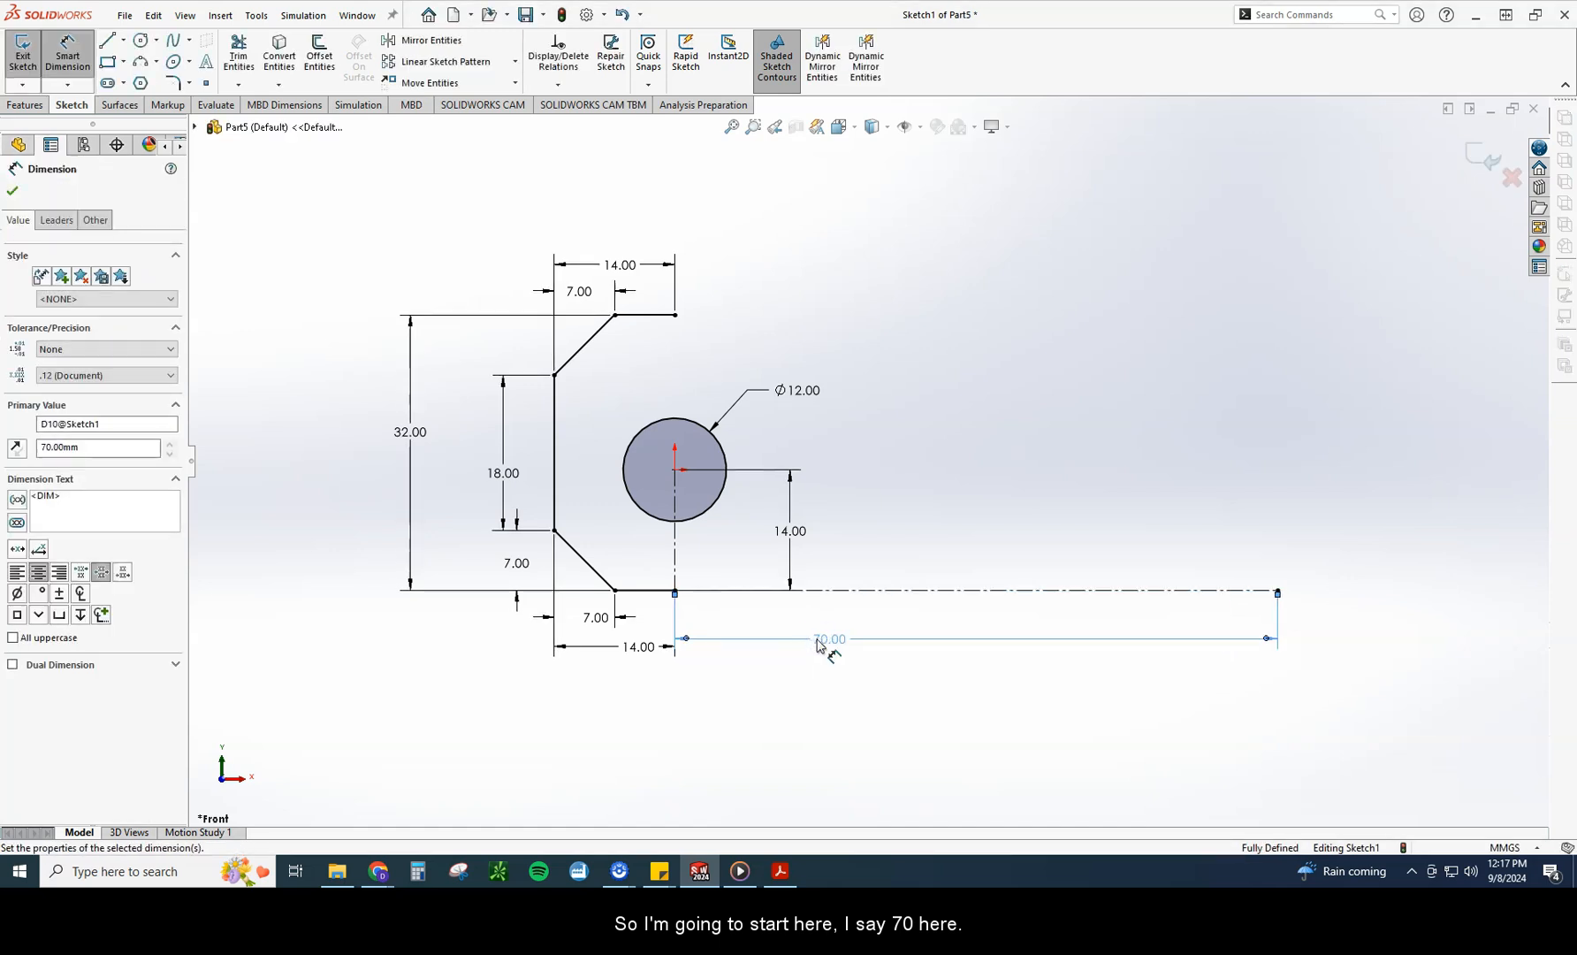
Step: From the horizontal centerline's right end, sketch connected vertical lines about 12 and 18 mm long, an up-left angled line, and a leftward horizontal line about 24 mm long
left_click(107, 40)
left_click_drag(1278, 591, 1276, 487)
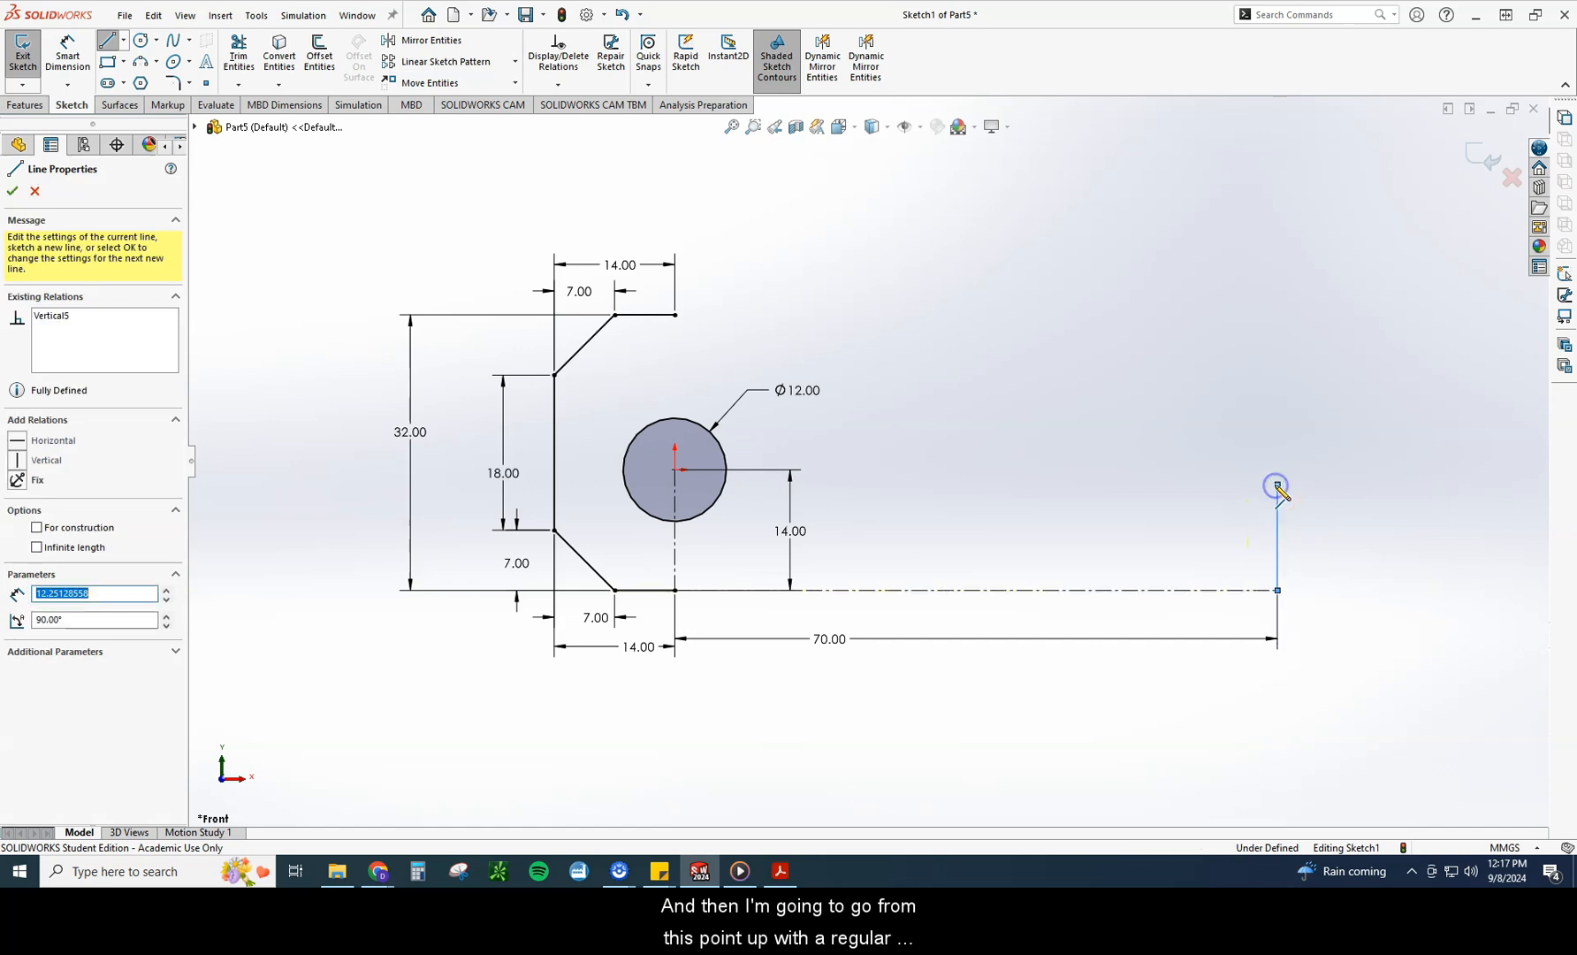
left_click(1278, 487)
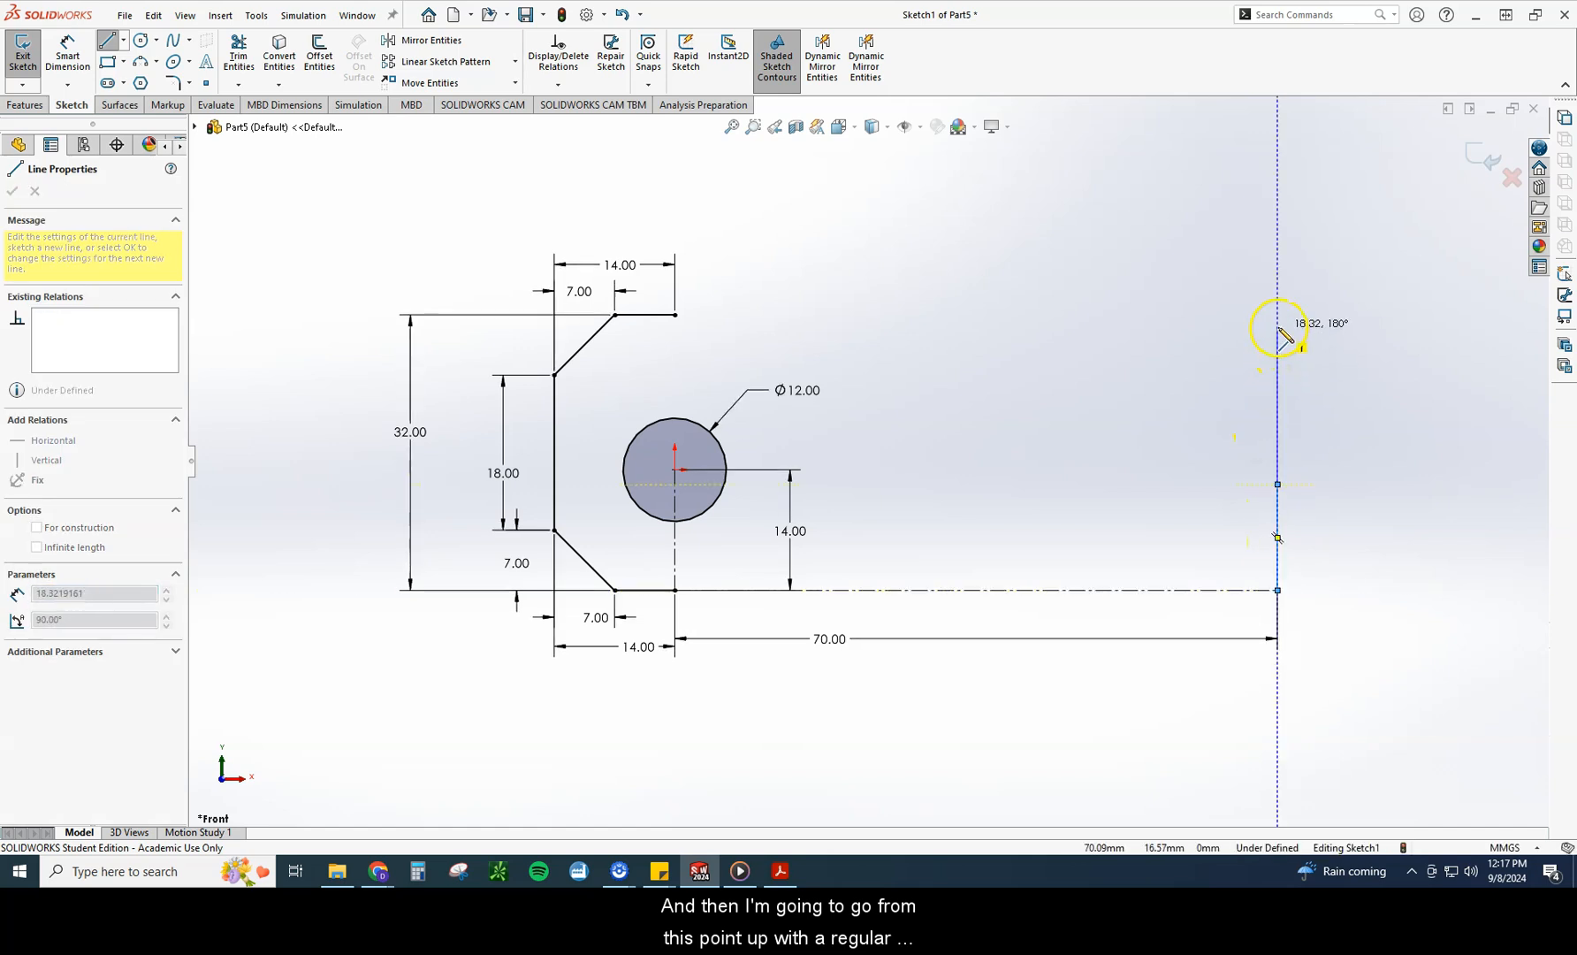
left_click(1278, 329)
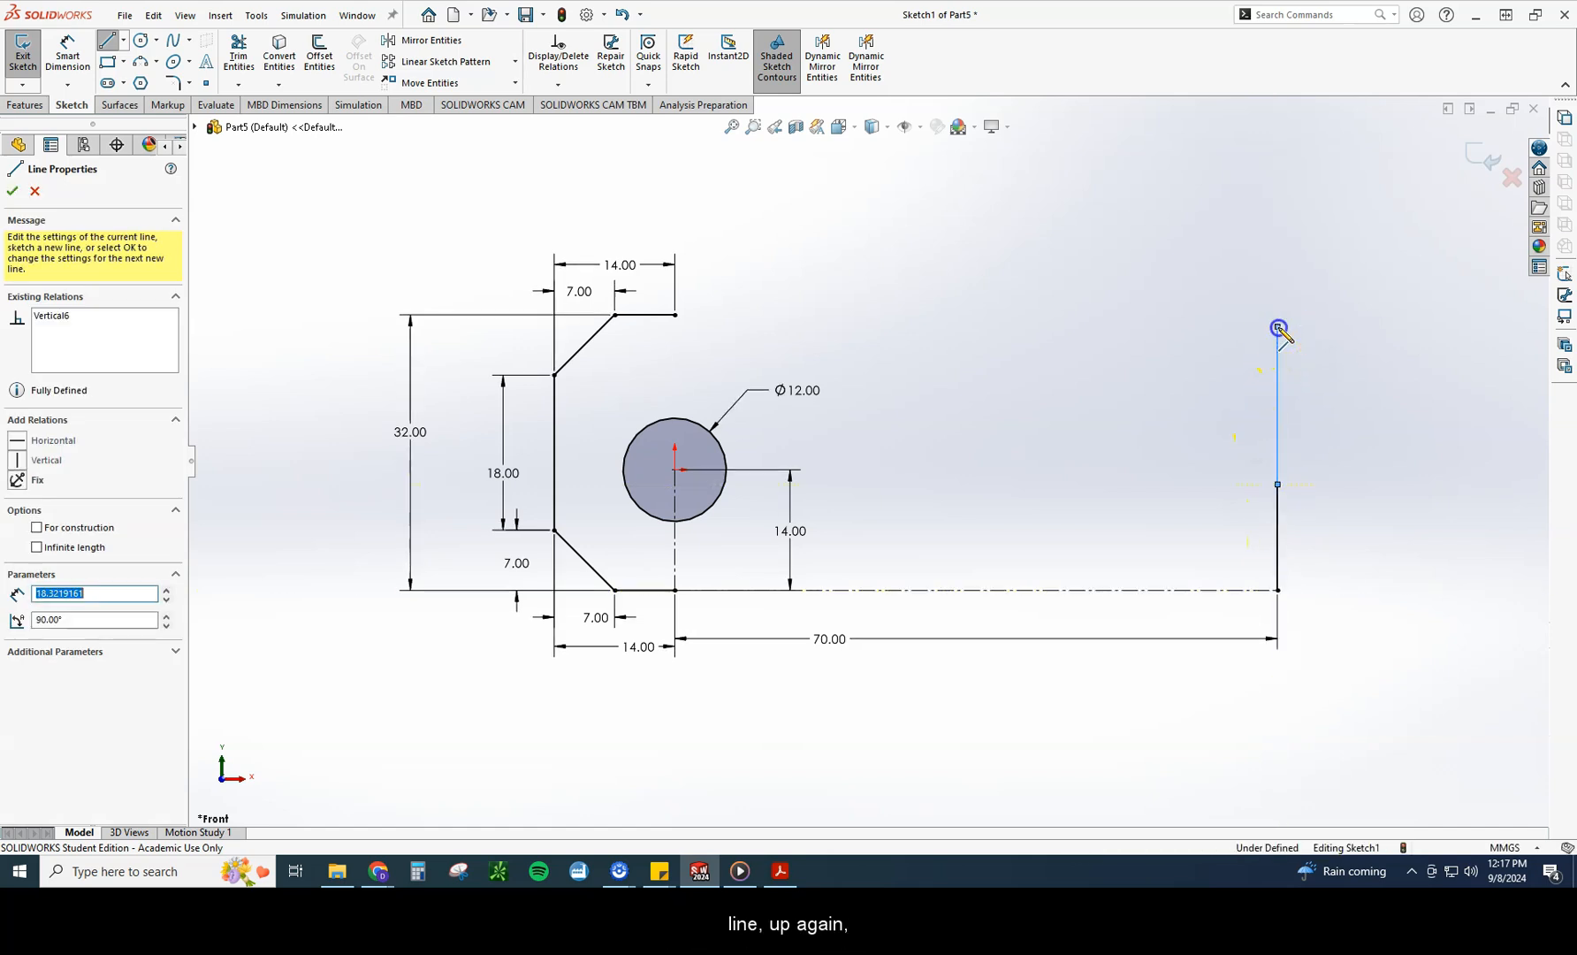
left_click(1240, 275)
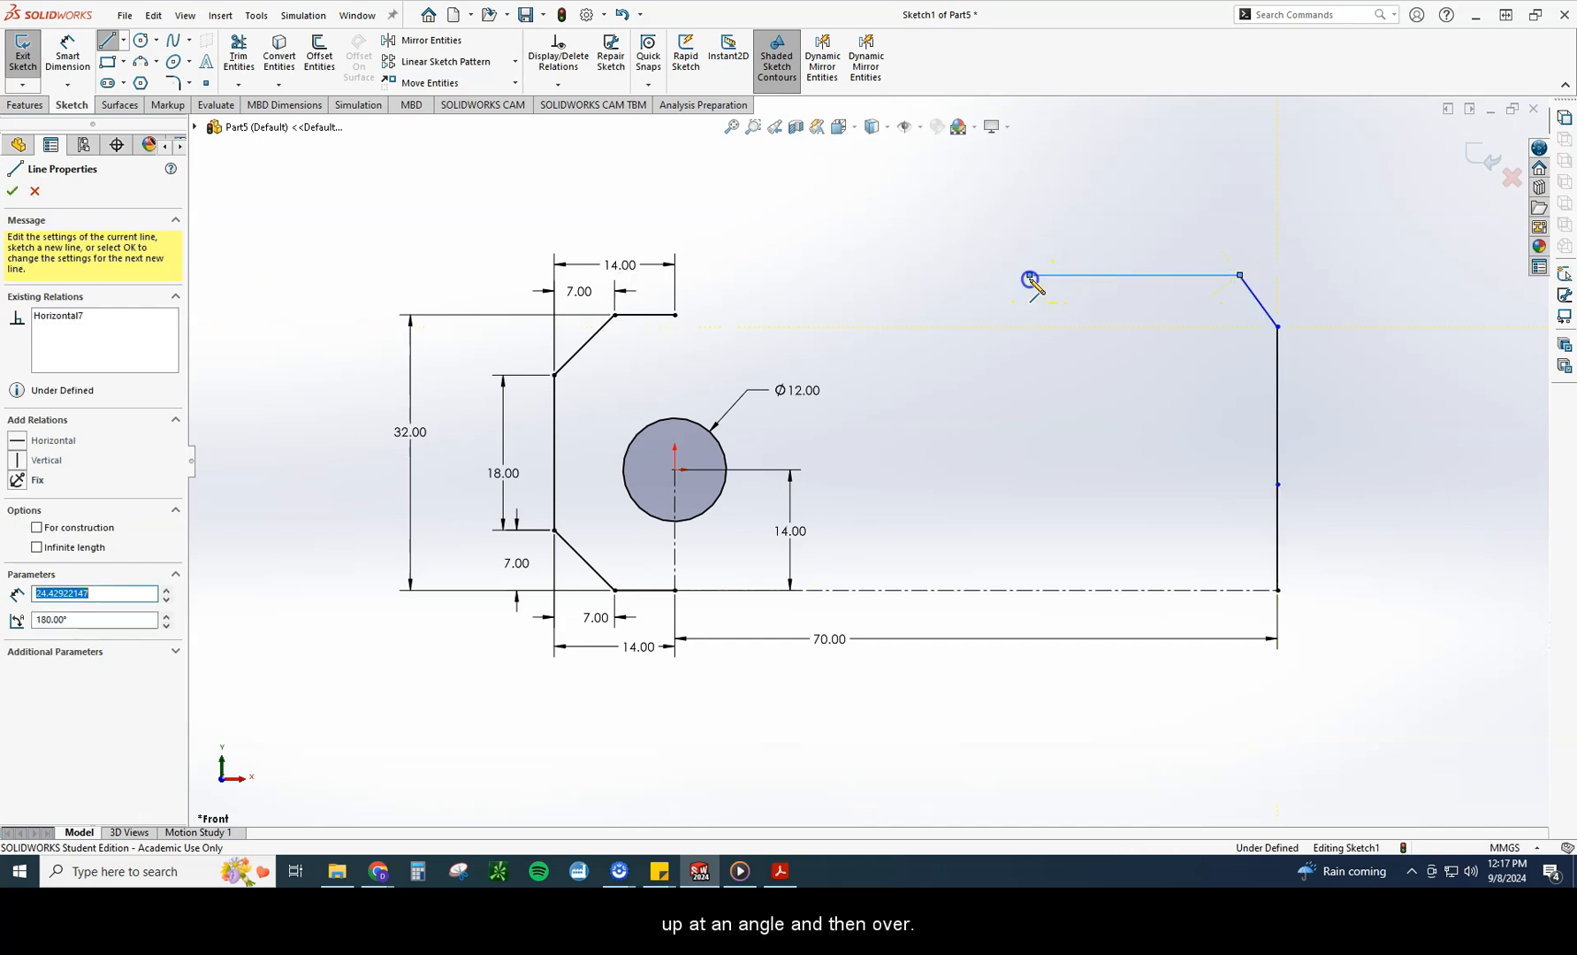
double_click(1029, 275)
Step: Dimension the right side's lower vertical line as 16 mm and the vertical line above it as 19 mm
left_click(68, 58)
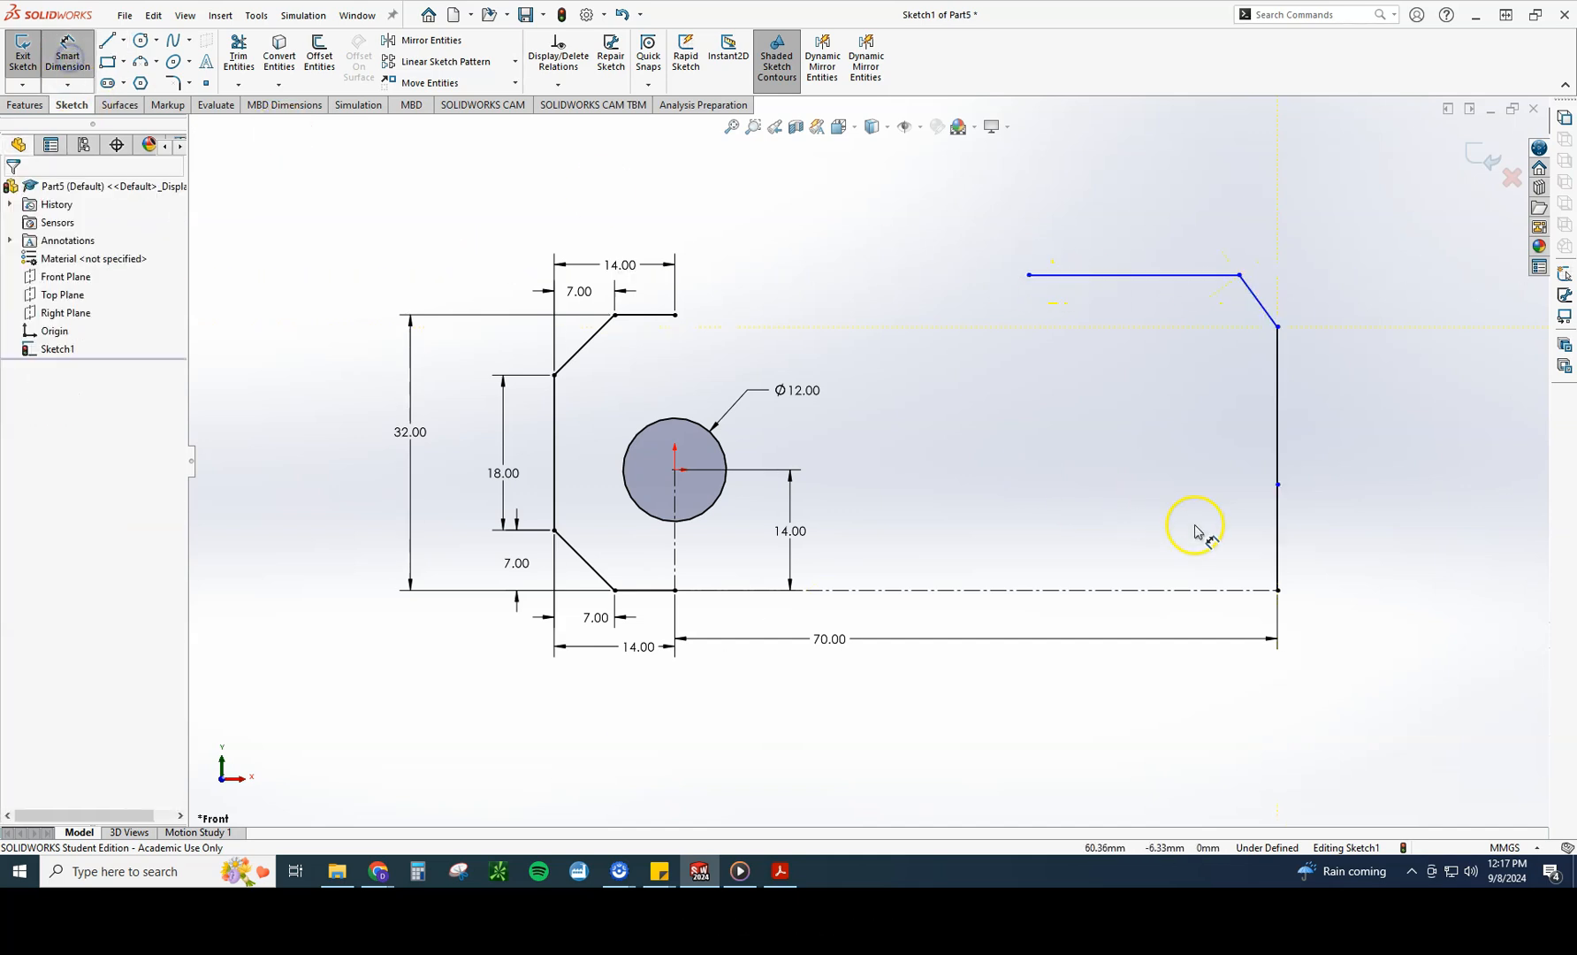
left_click(1275, 543)
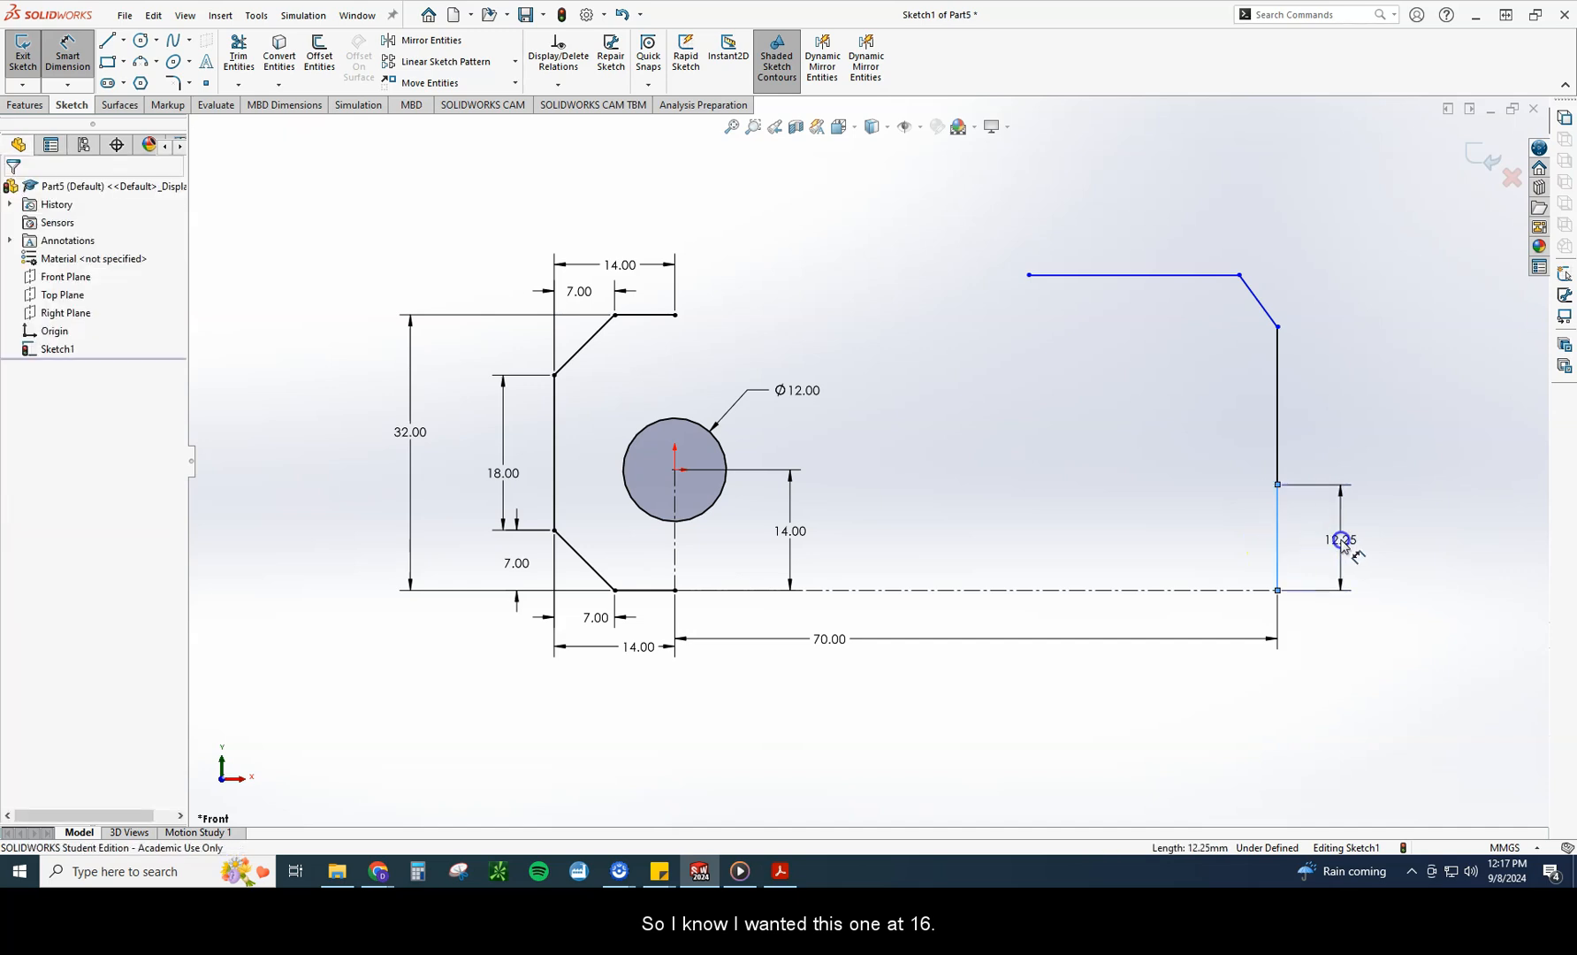
left_click(1340, 540)
type("16")
key("Return")
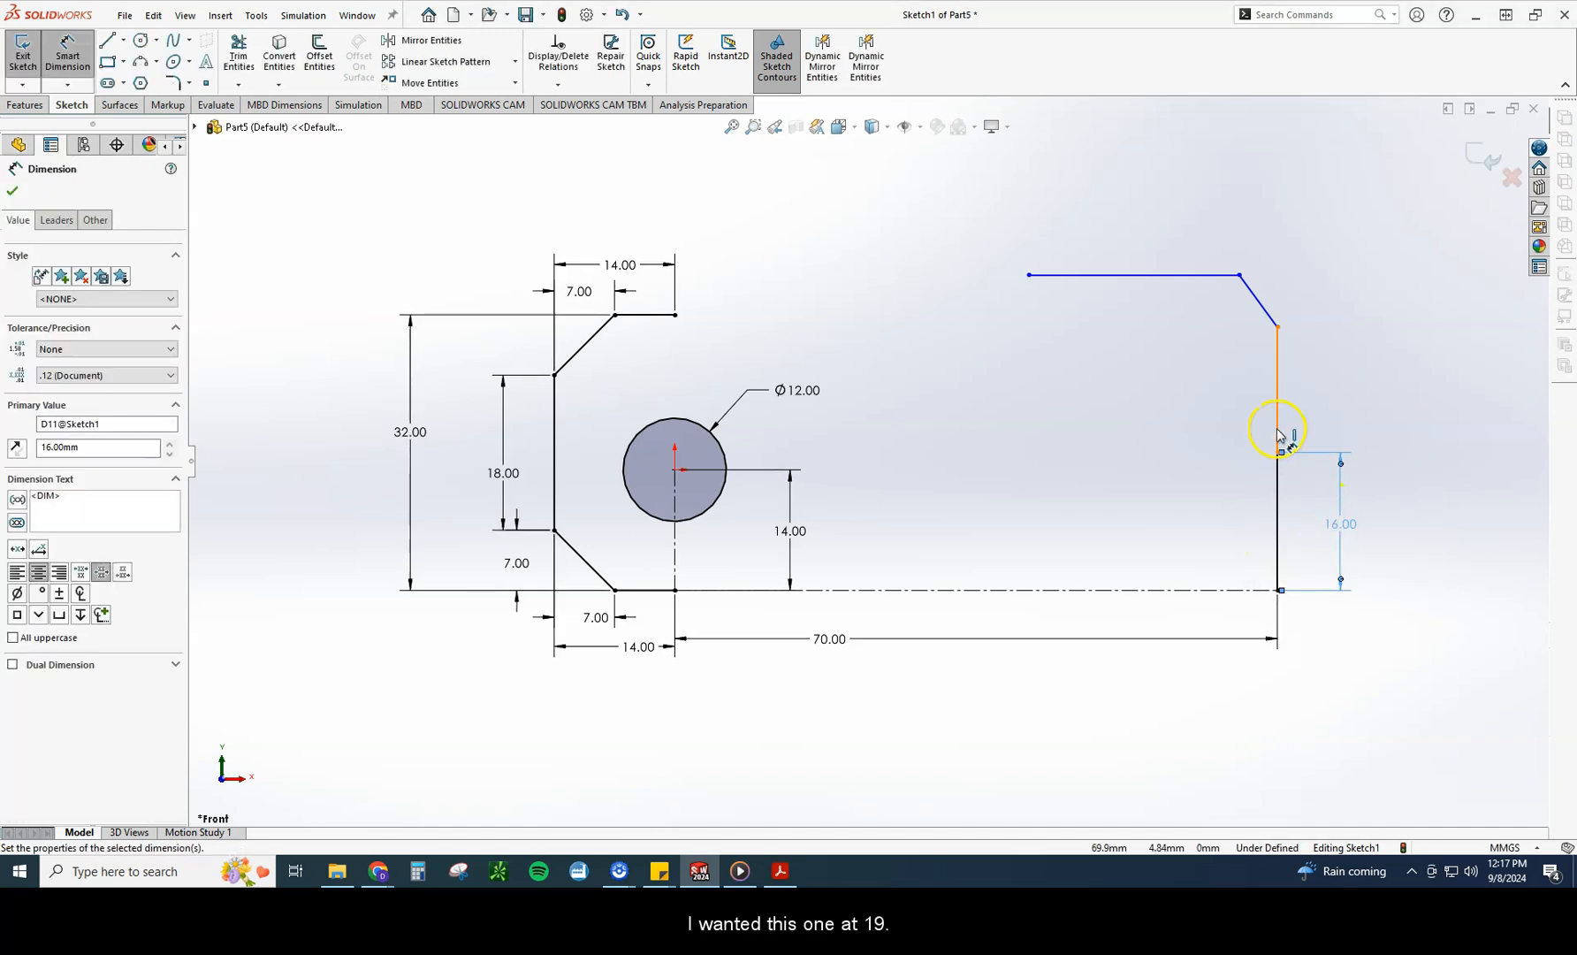
left_click(1278, 428)
left_click(1350, 403)
type("19")
key("Return")
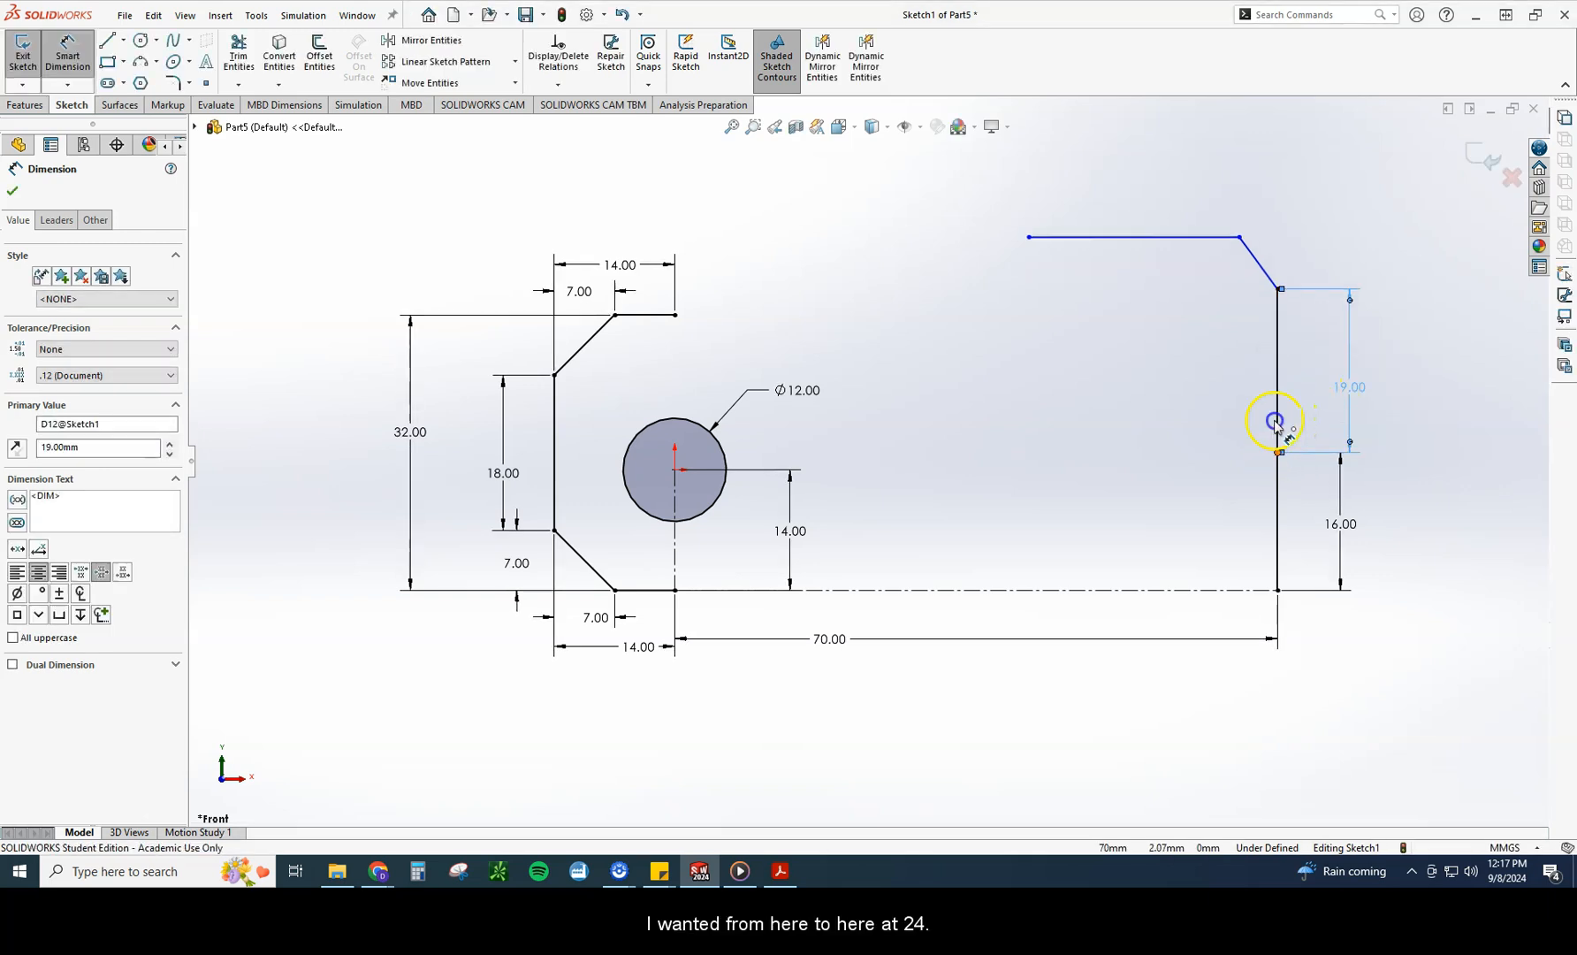
Step: Dimension the vertical distance from the joint of the two right vertical lines to the angled line's upper end as 24 mm
left_click(1275, 423)
left_click(1239, 238)
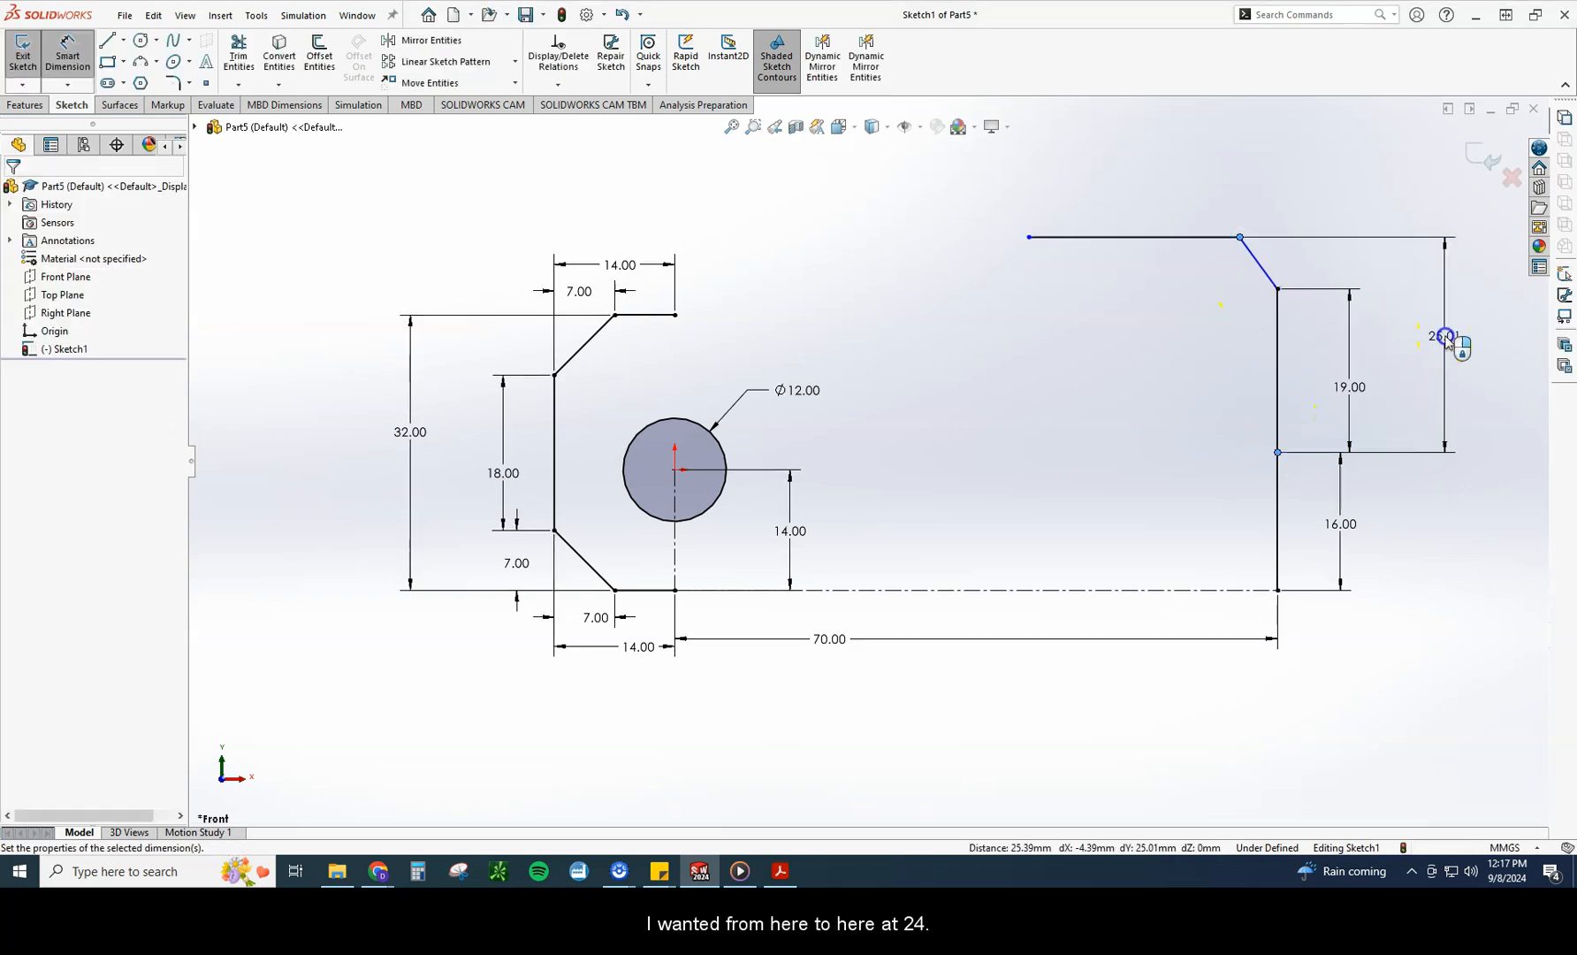
left_click(1447, 340)
type("24")
key("Return")
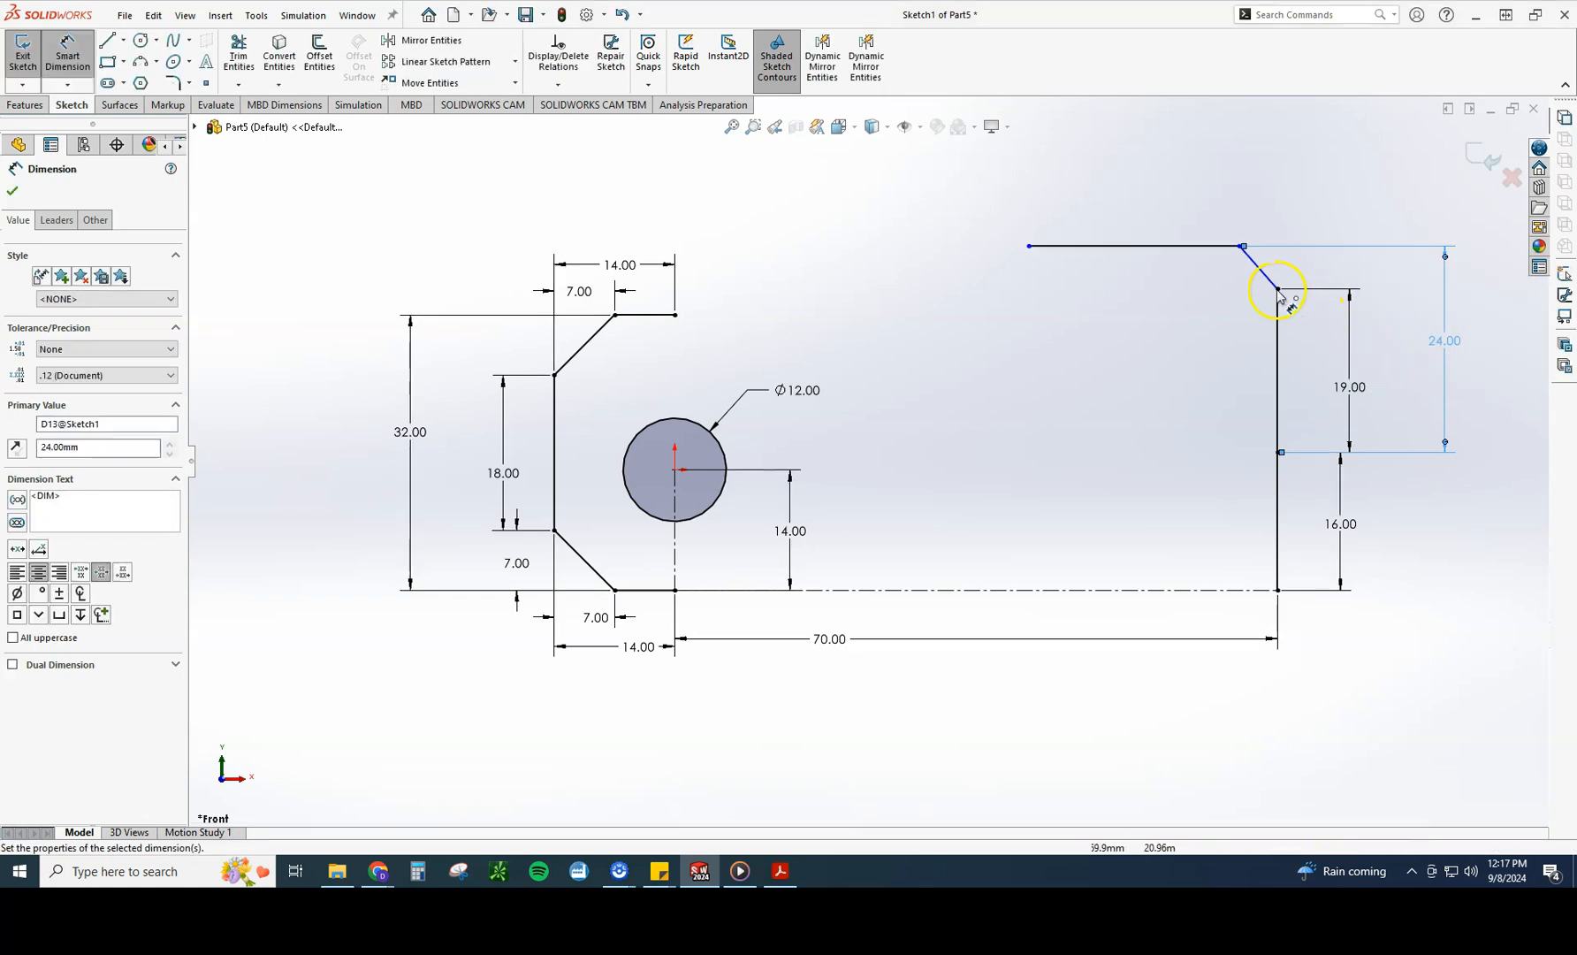
Step: Dimension the right contour's upper section as 29 mm wide overall and its top horizontal line as 24 mm
left_click(1029, 245)
left_click(1278, 289)
left_click(1193, 168)
type("29")
key("Return")
left_click(1173, 246)
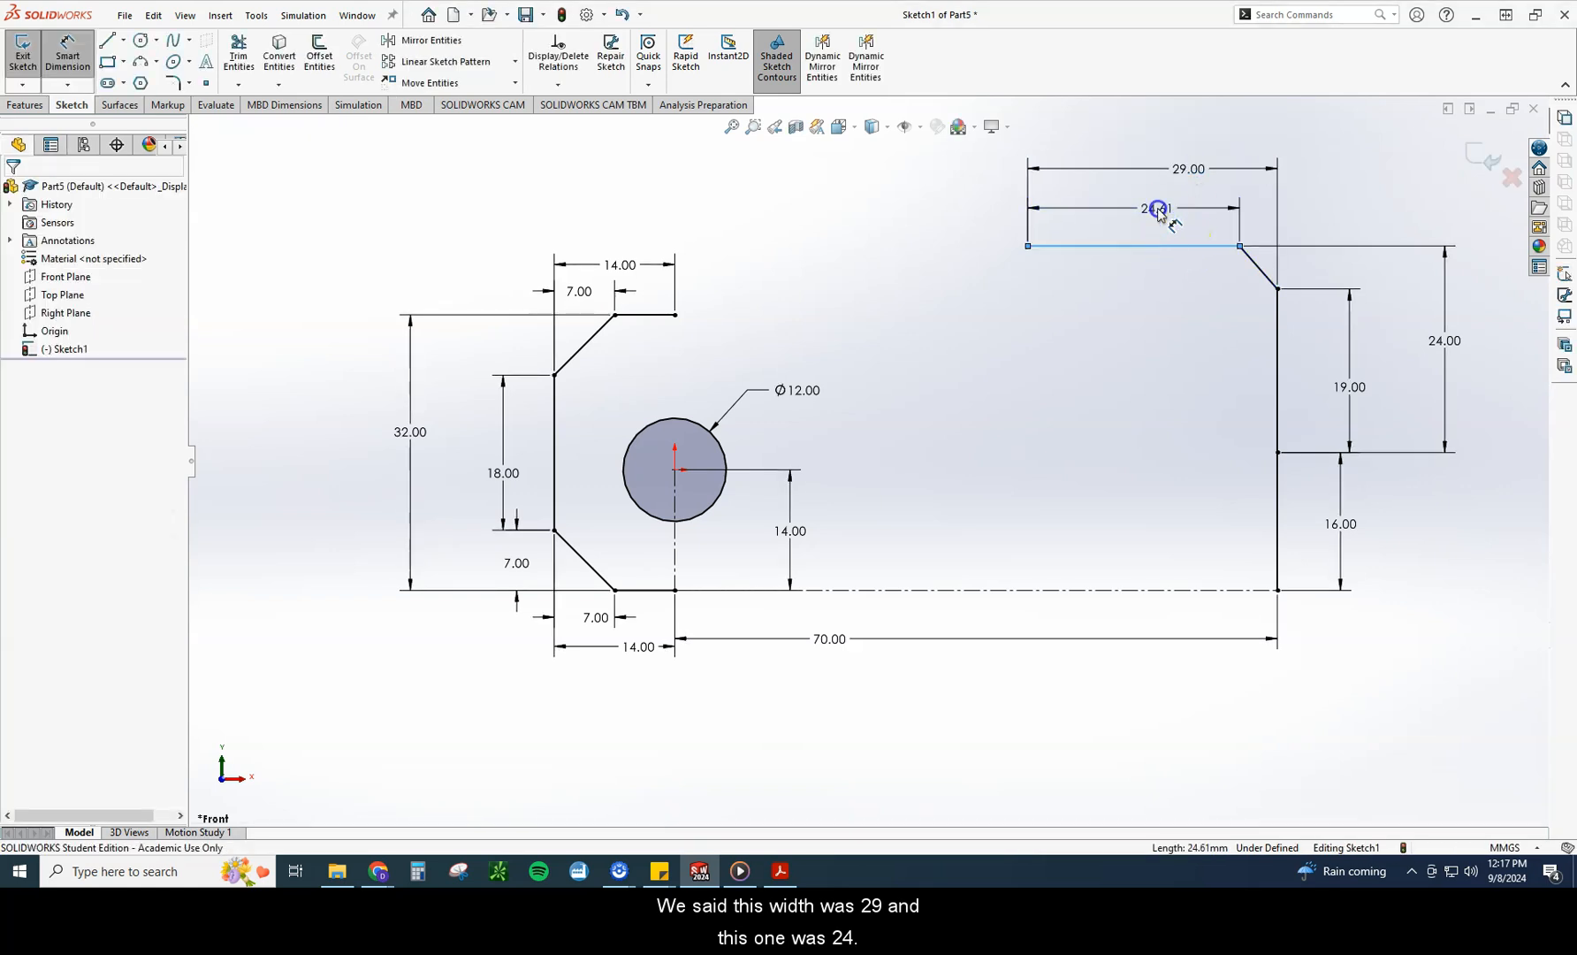
left_click(1160, 211)
type("24")
key("Return")
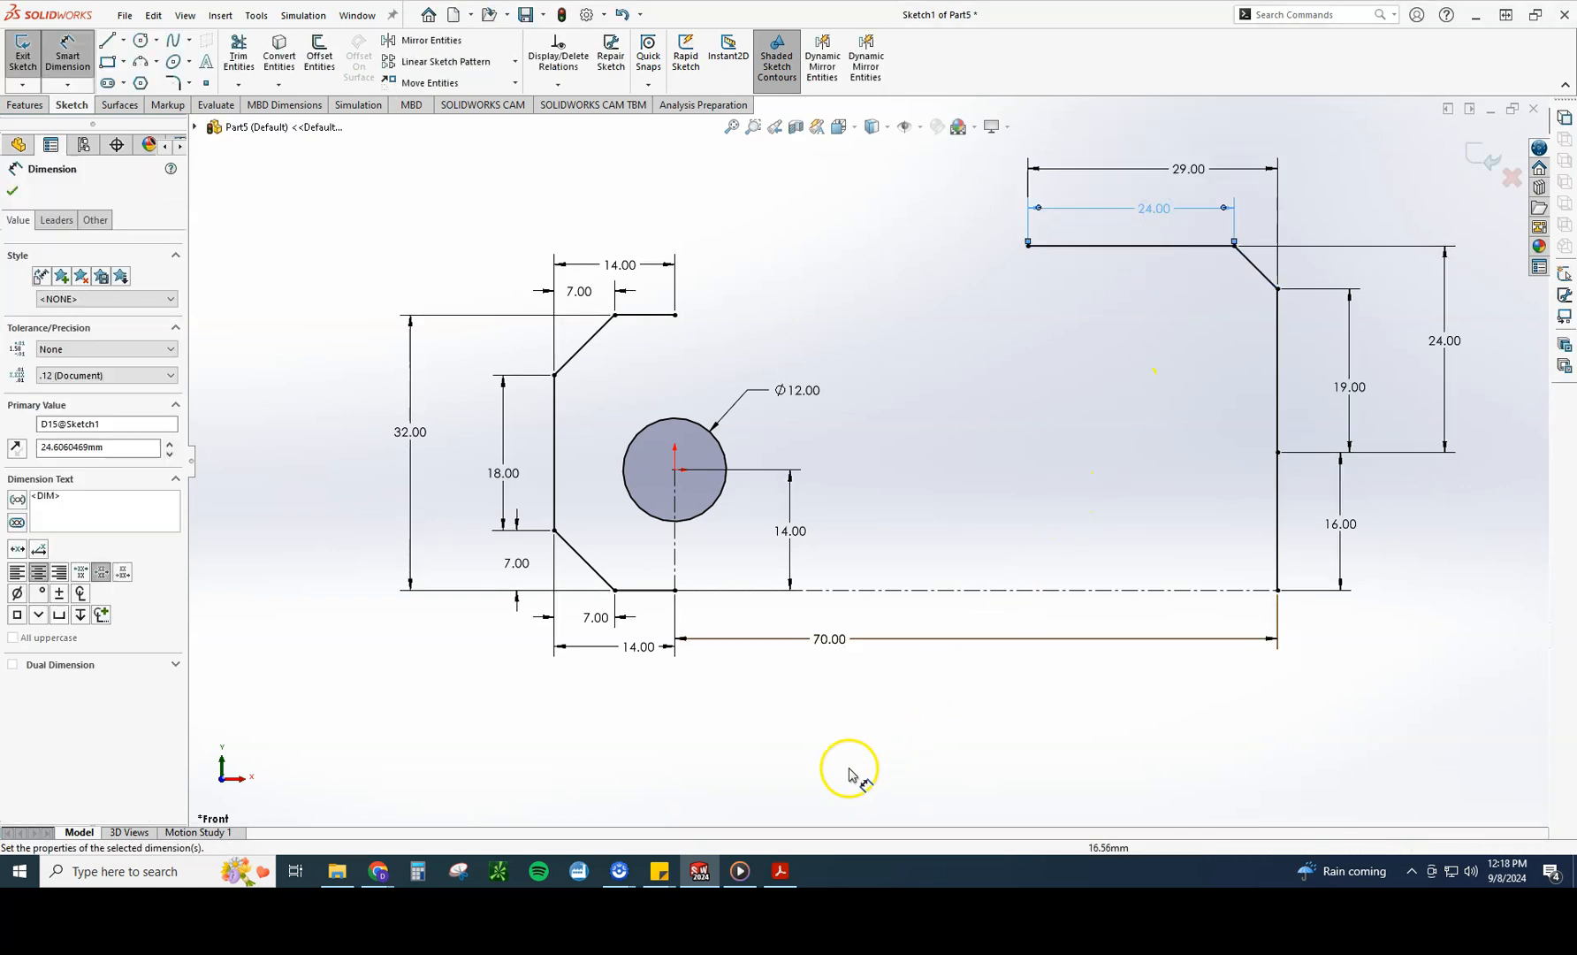
Step: Consult the latch PDF for the lower end point of the diagonal edge, and return to SOLIDWORKS
left_click(699, 871)
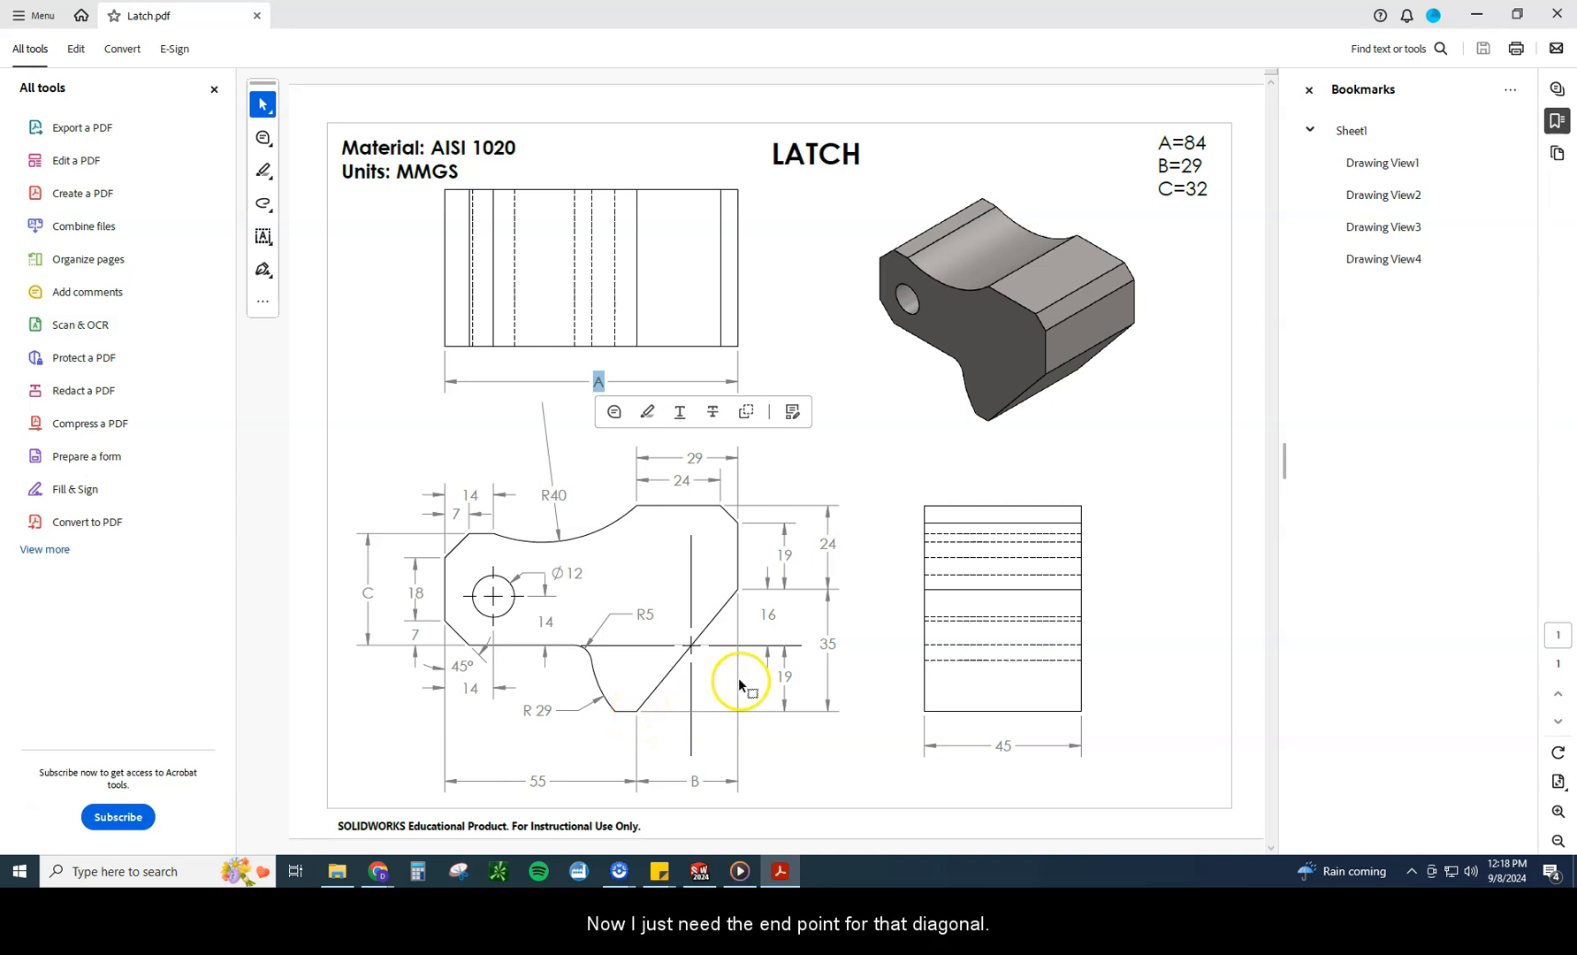
left_click(698, 872)
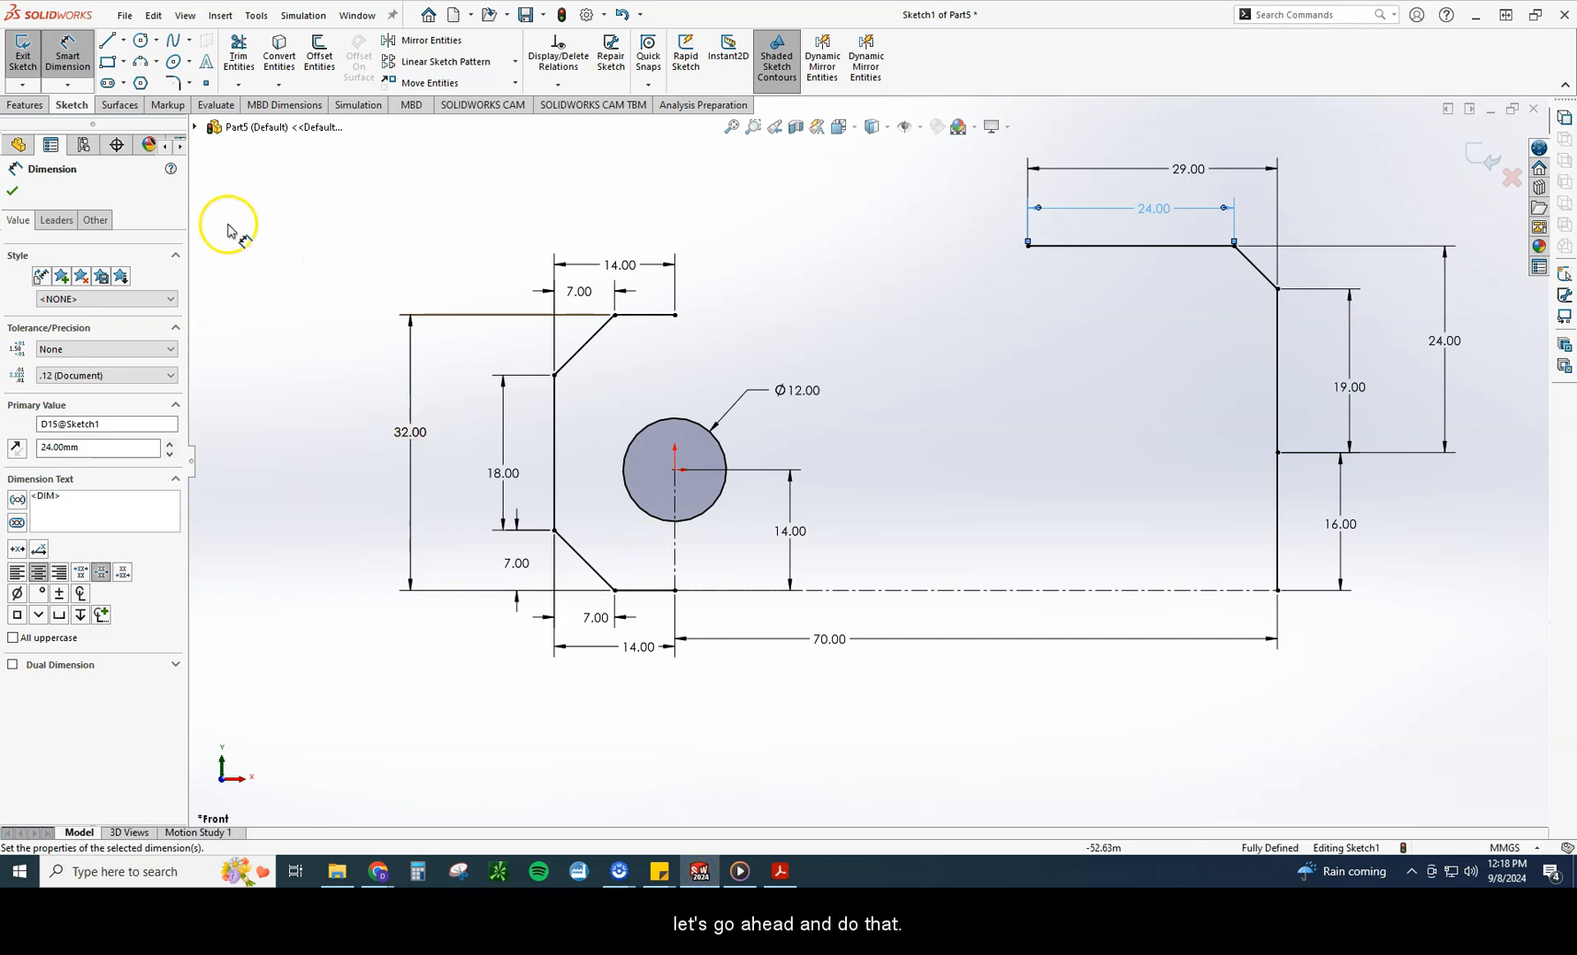
left_click(108, 40)
left_click(1278, 590)
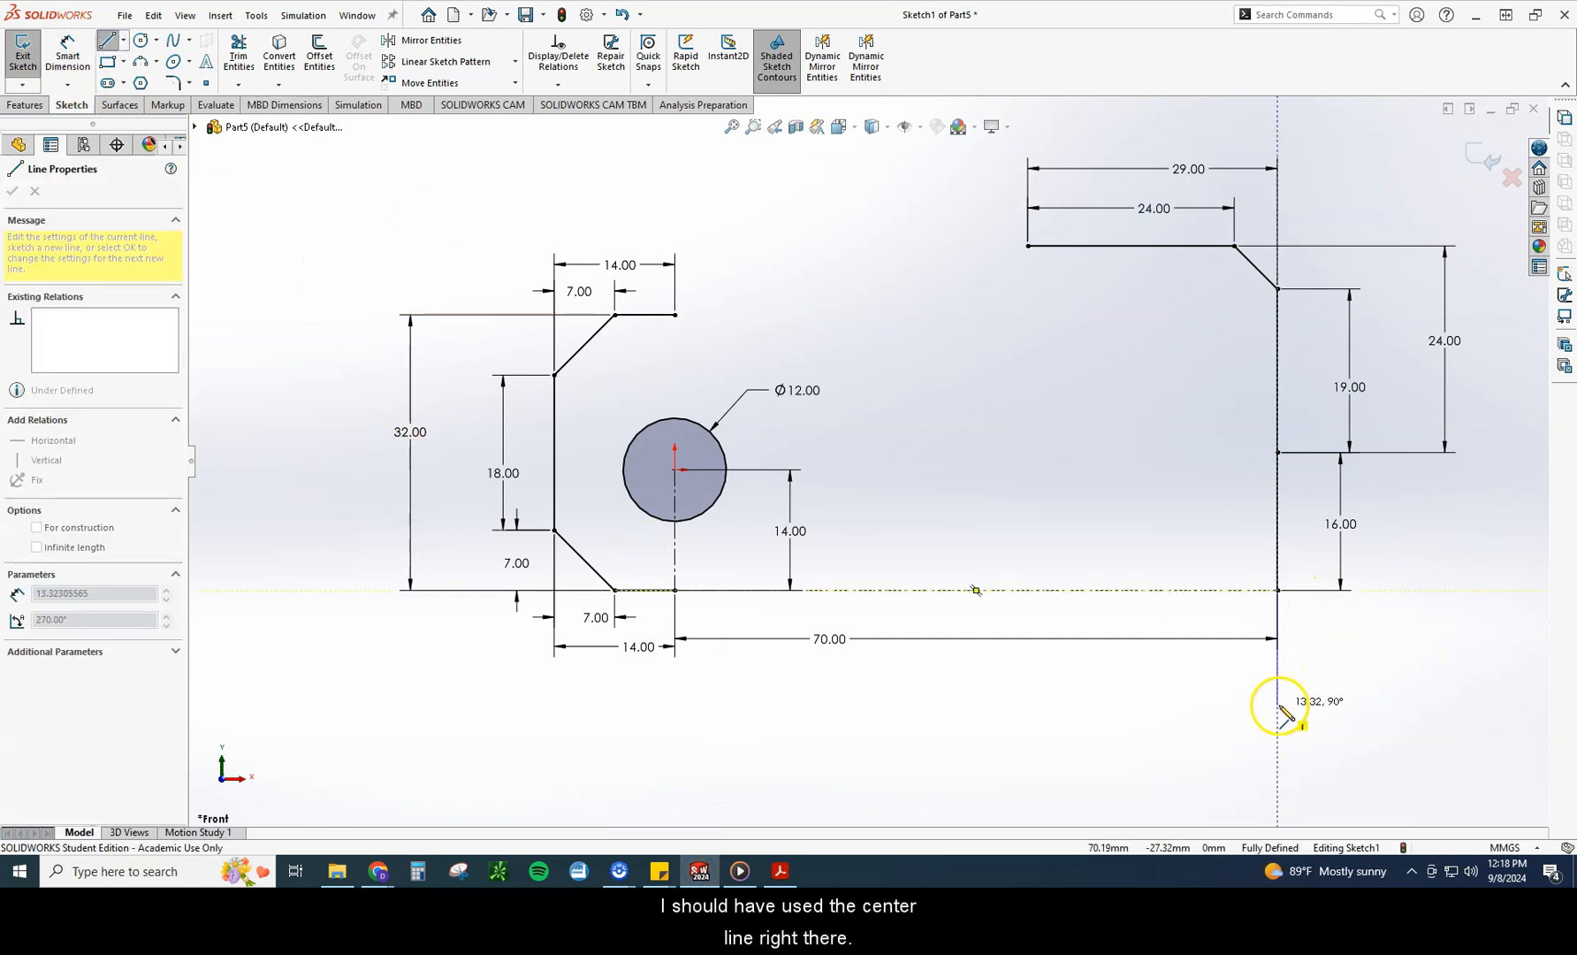
key("Escape")
left_click(123, 41)
left_click(133, 78)
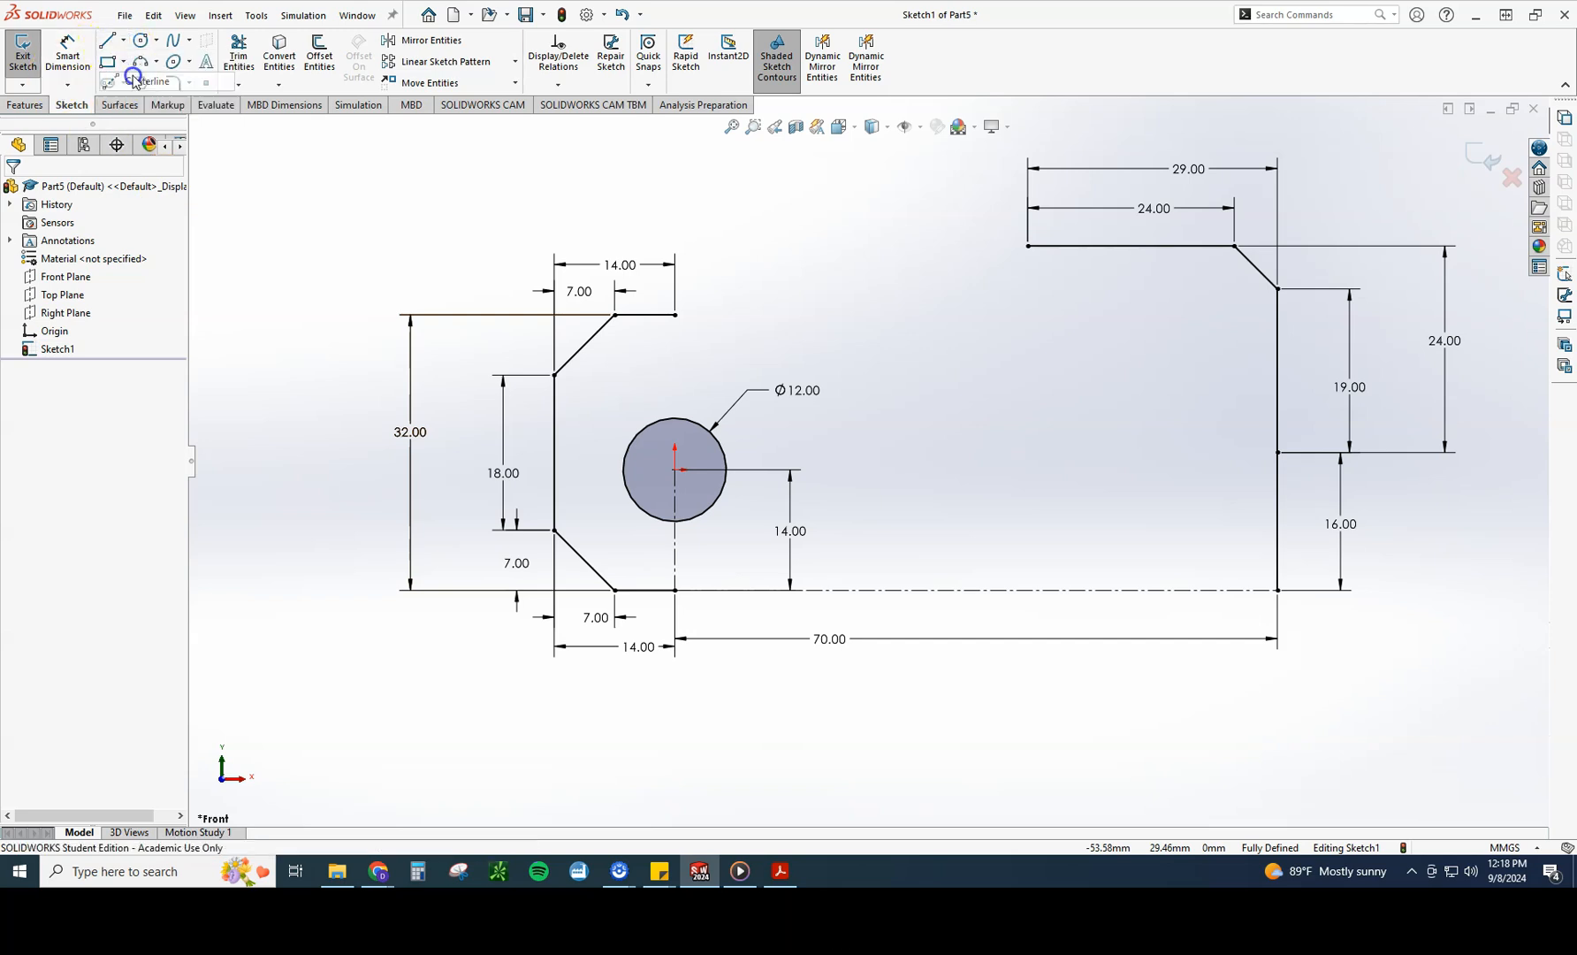
left_click(1279, 589)
left_click(1277, 453)
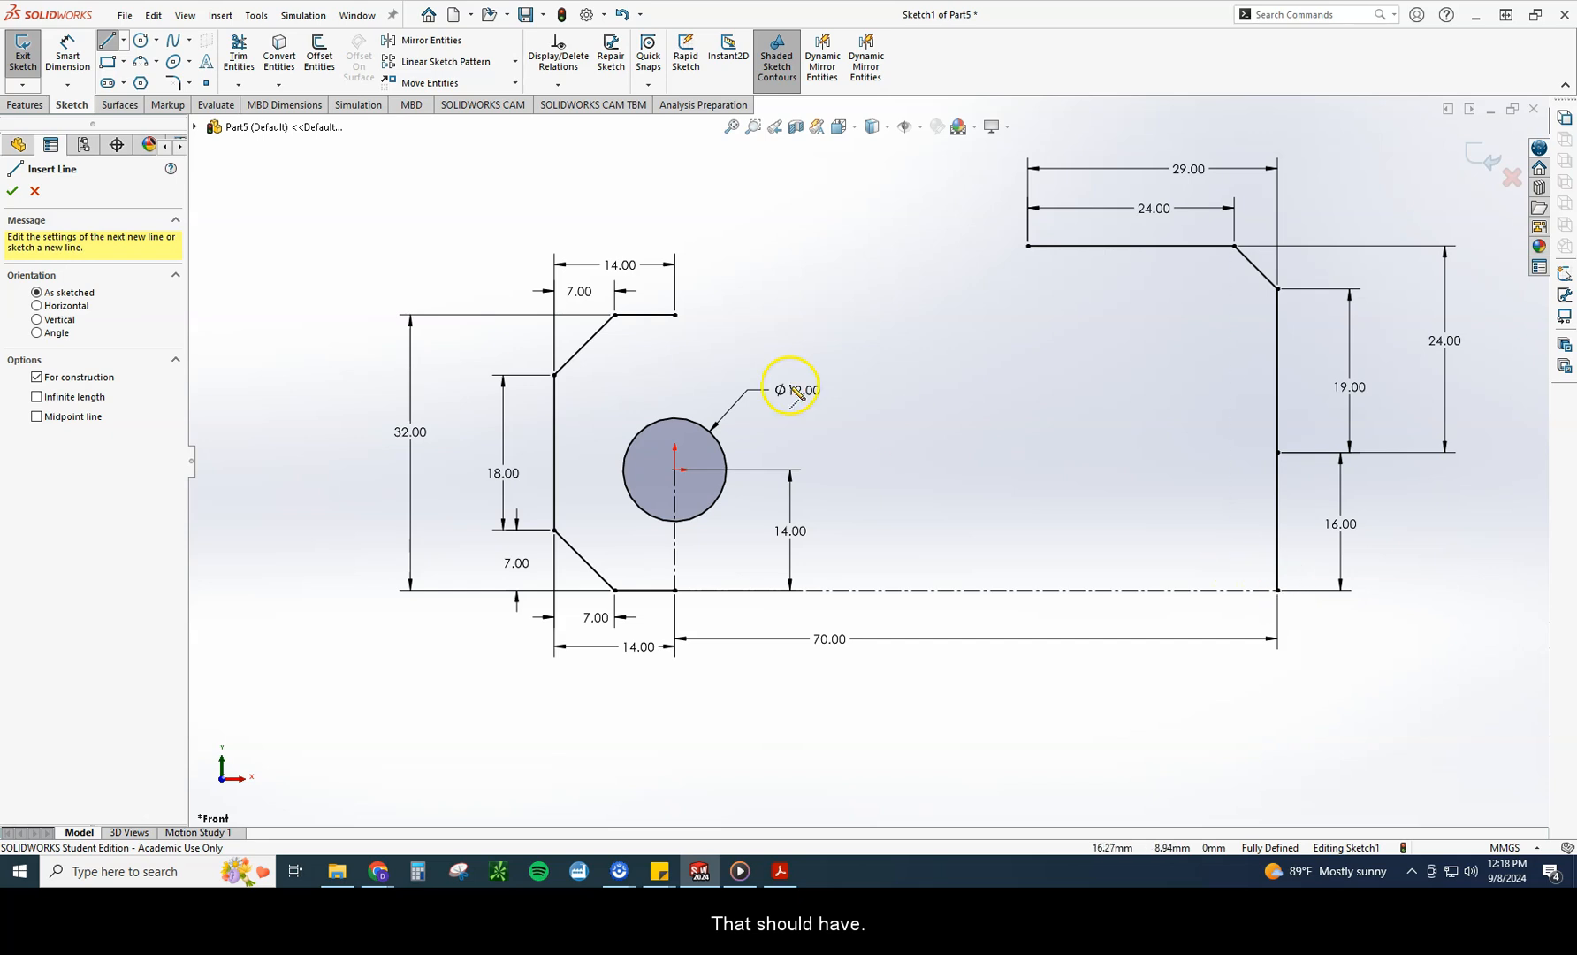
left_click(35, 192)
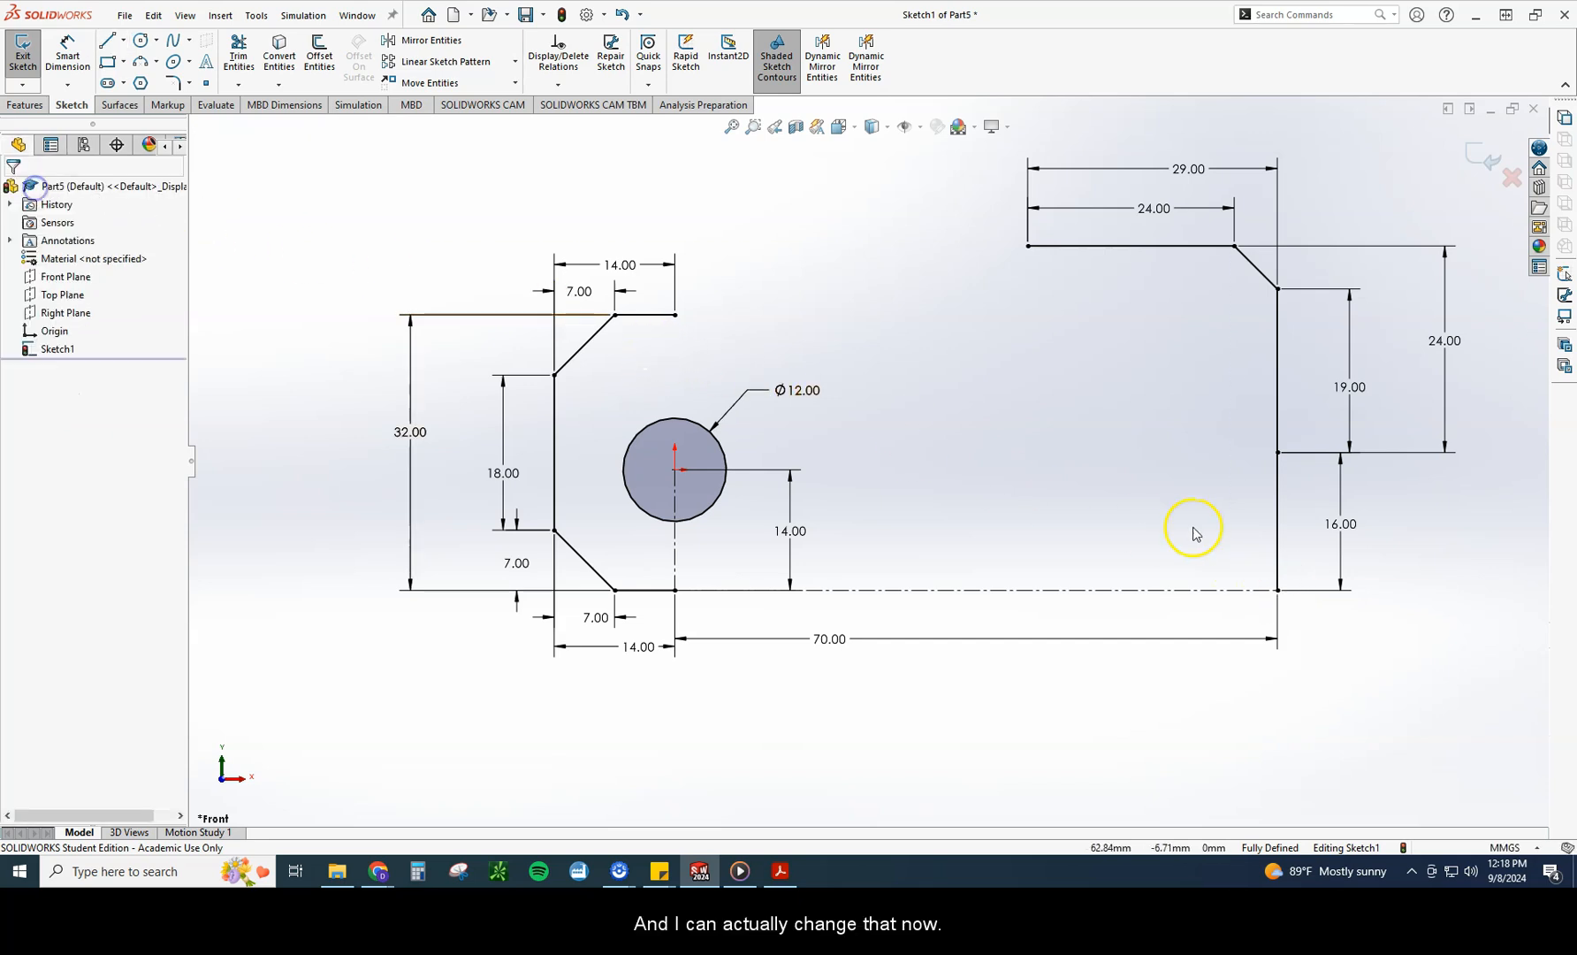
Step: Convert the 16 mm vertical line at the lower right of the profile to construction geometry
left_click(1277, 535)
left_click(1350, 483)
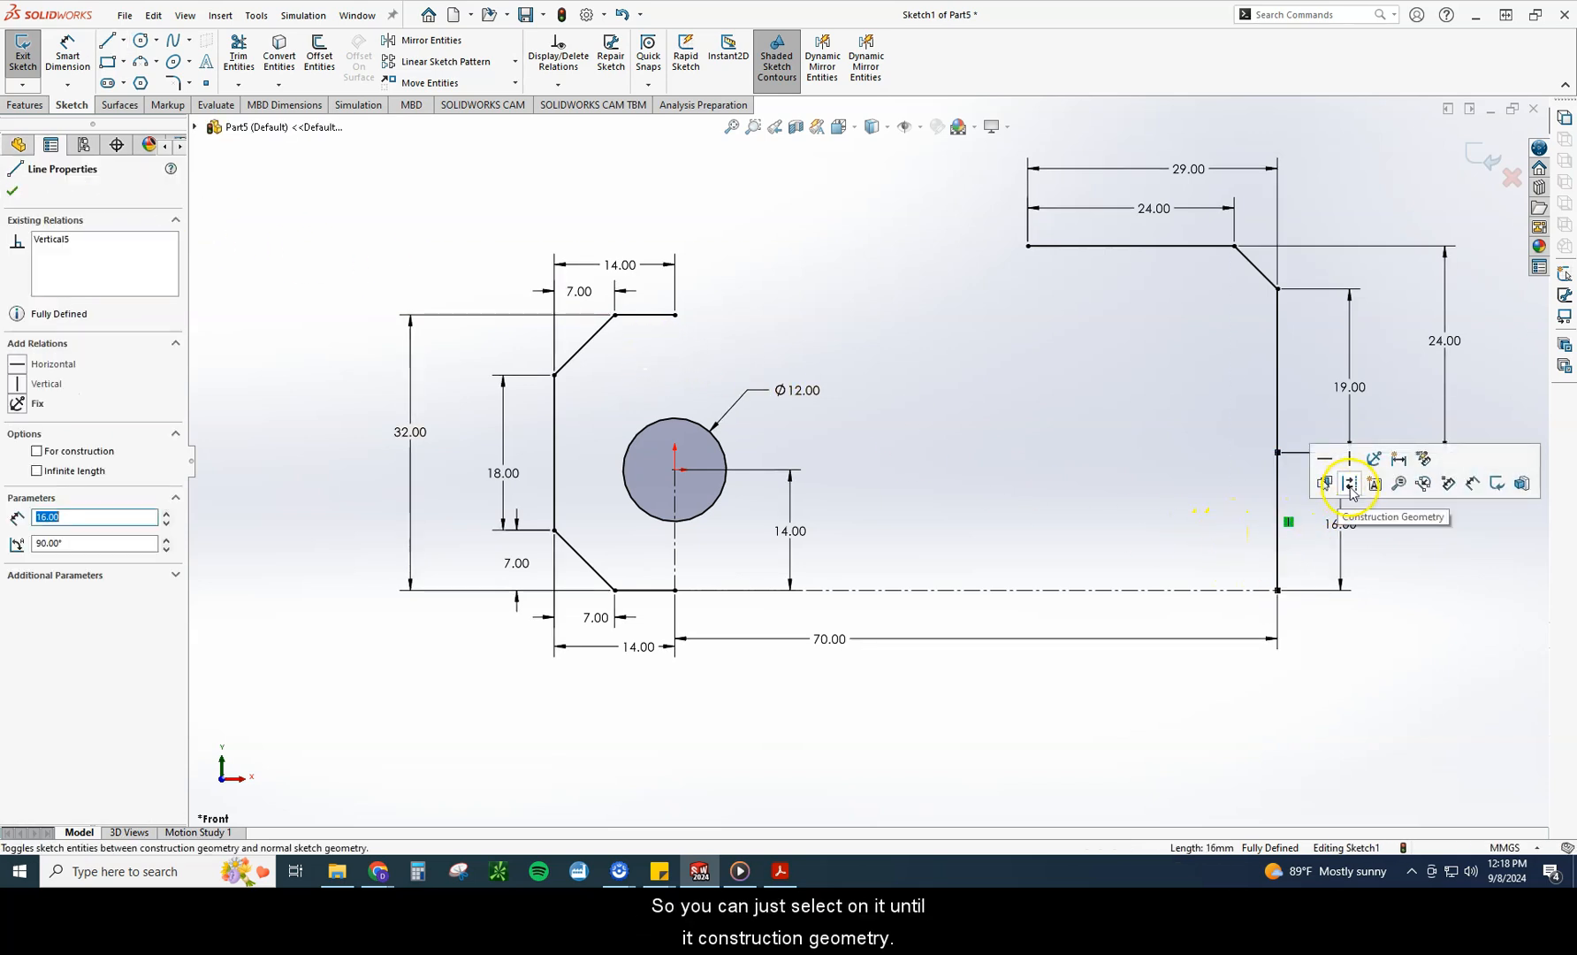
left_click(1443, 560)
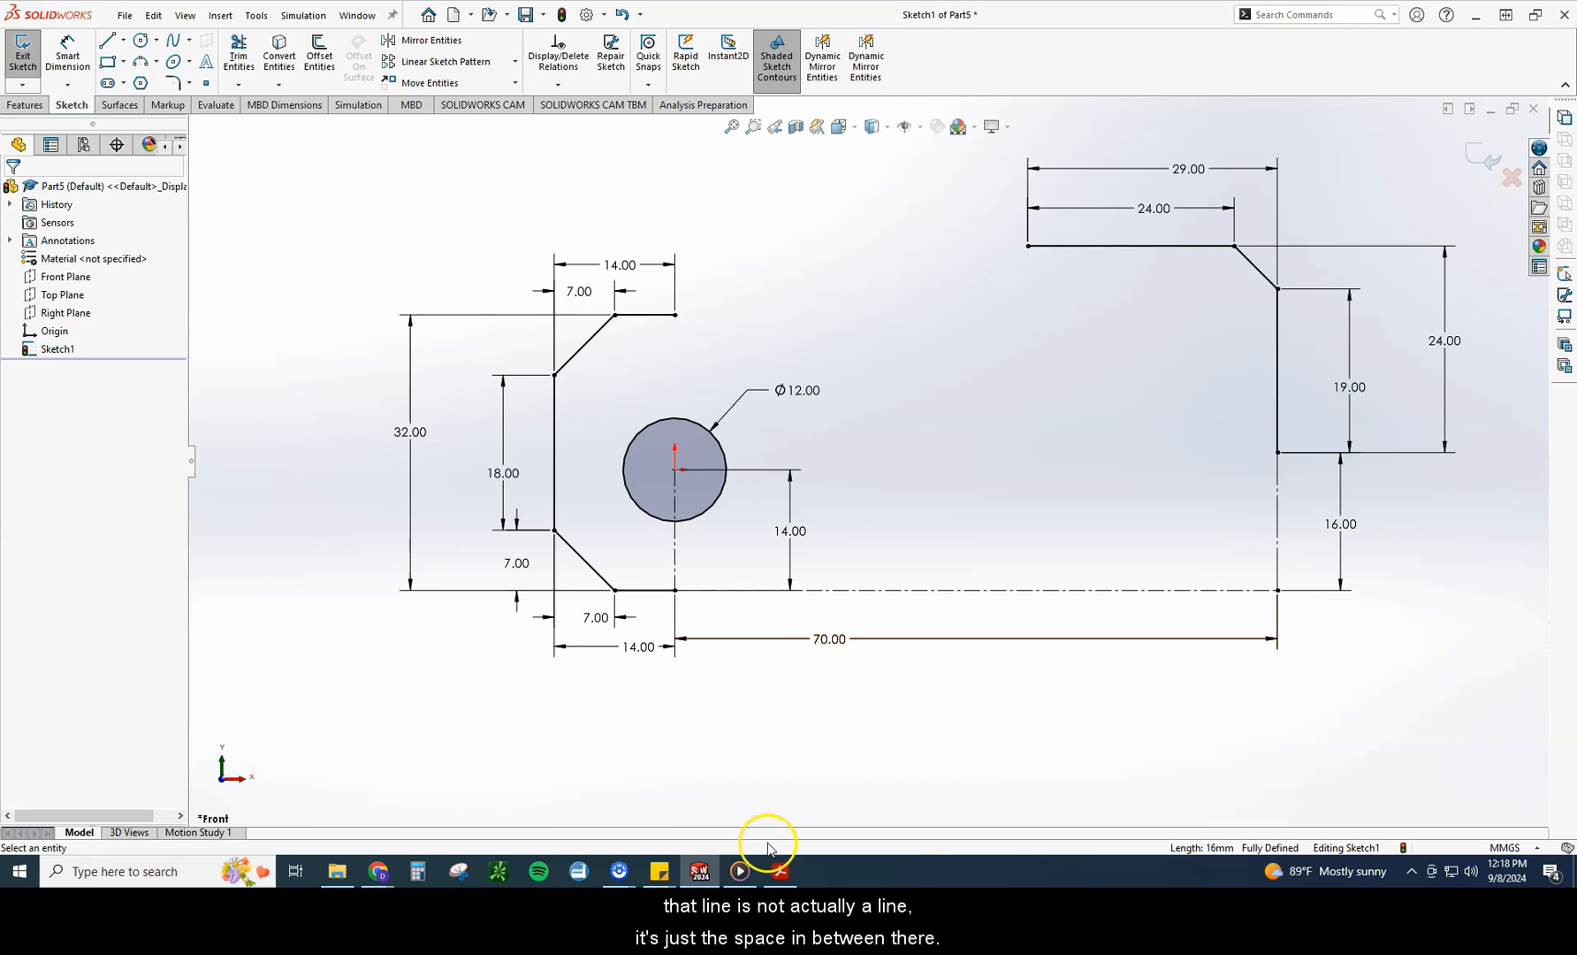
Step: After checking the latch PDF, sketch centerlines from the horizontal centerline's right end, about 21 mm down and about 19 mm to the left
left_click(780, 871)
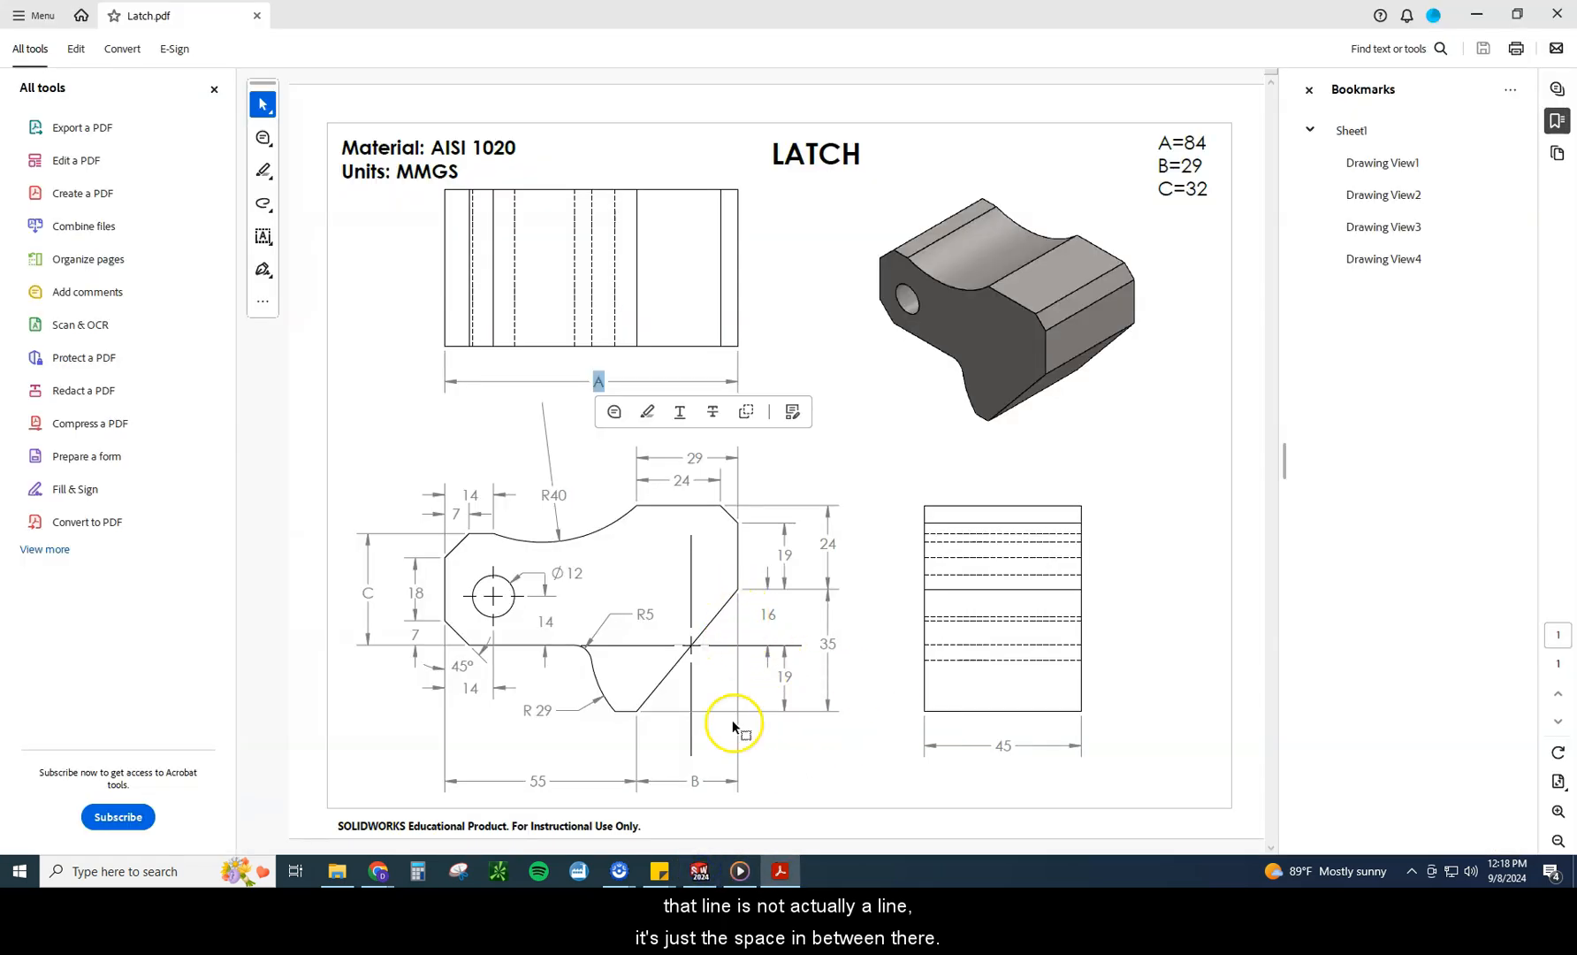
left_click(699, 871)
left_click(123, 40)
left_click(139, 76)
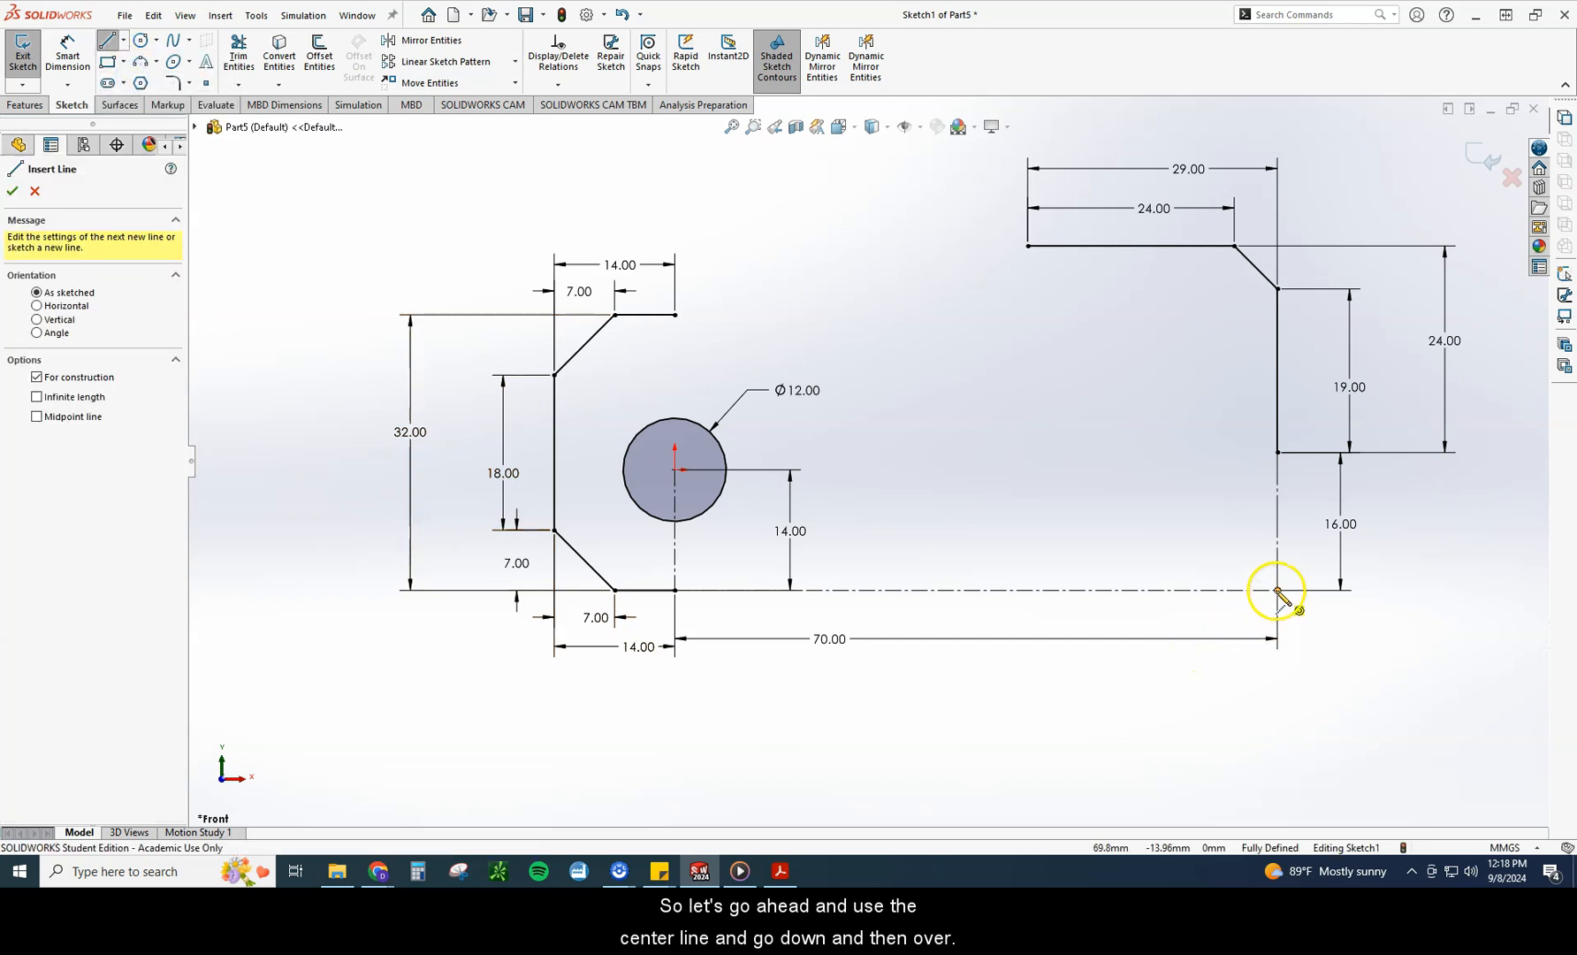
left_click(1277, 590)
left_click(1277, 772)
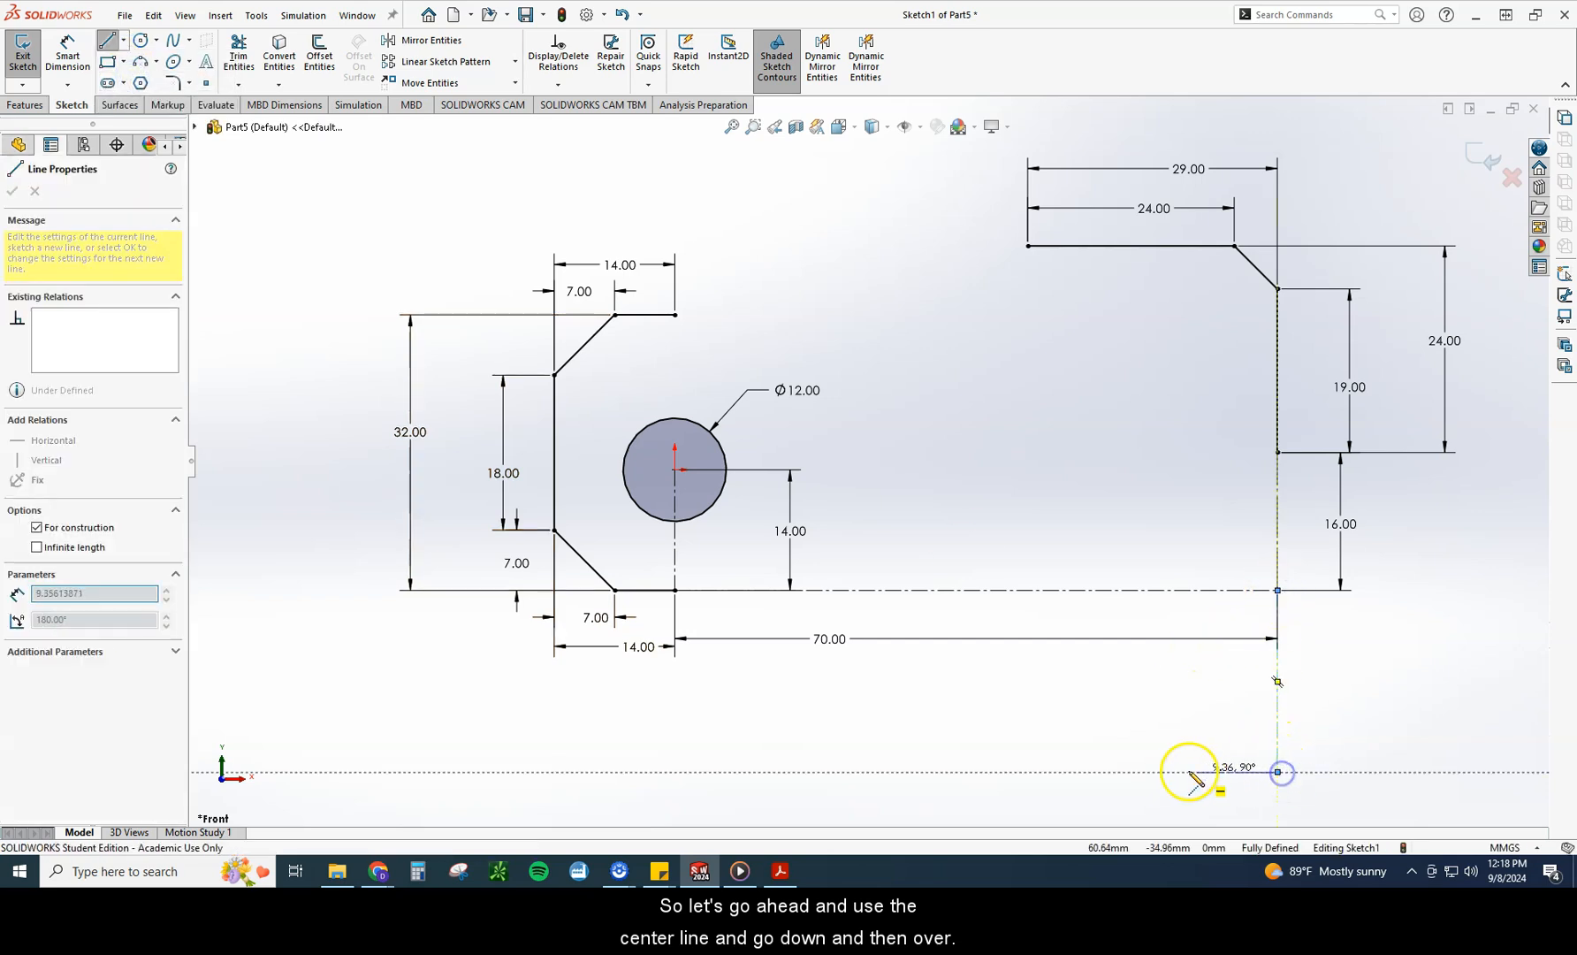
left_click(1116, 772)
key("Escape")
Step: Dimension the new vertical centerline as 19 mm and the horizontal centerline at its lower end as 29 mm
left_click(67, 54)
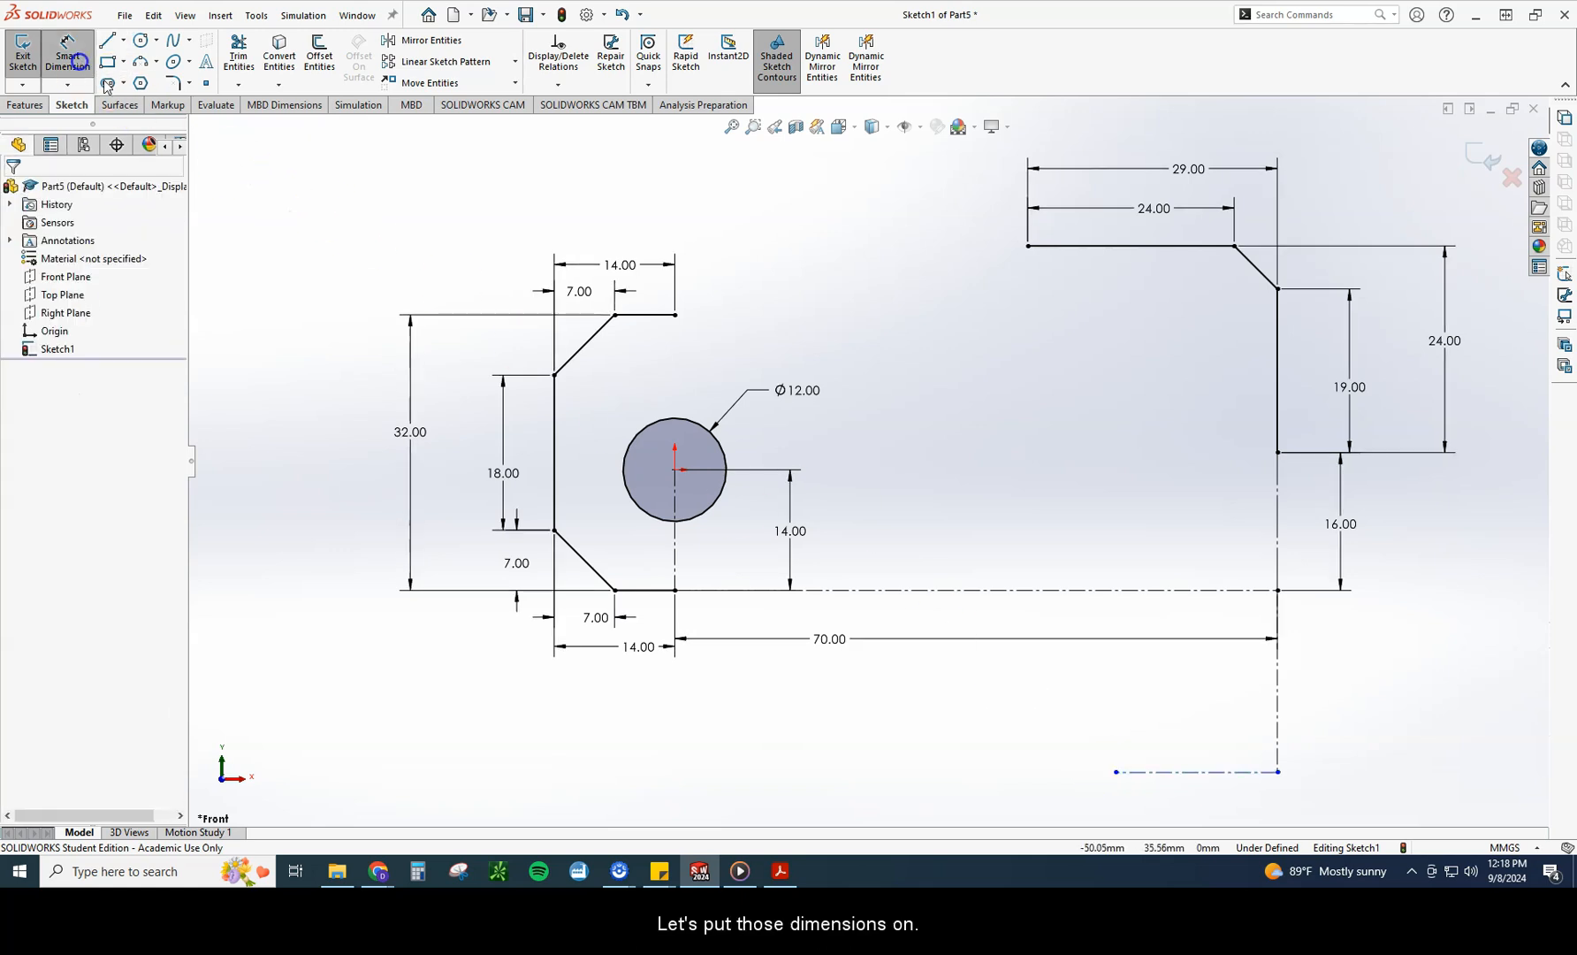
left_click(1279, 729)
left_click(1344, 691)
type("19")
key("Return")
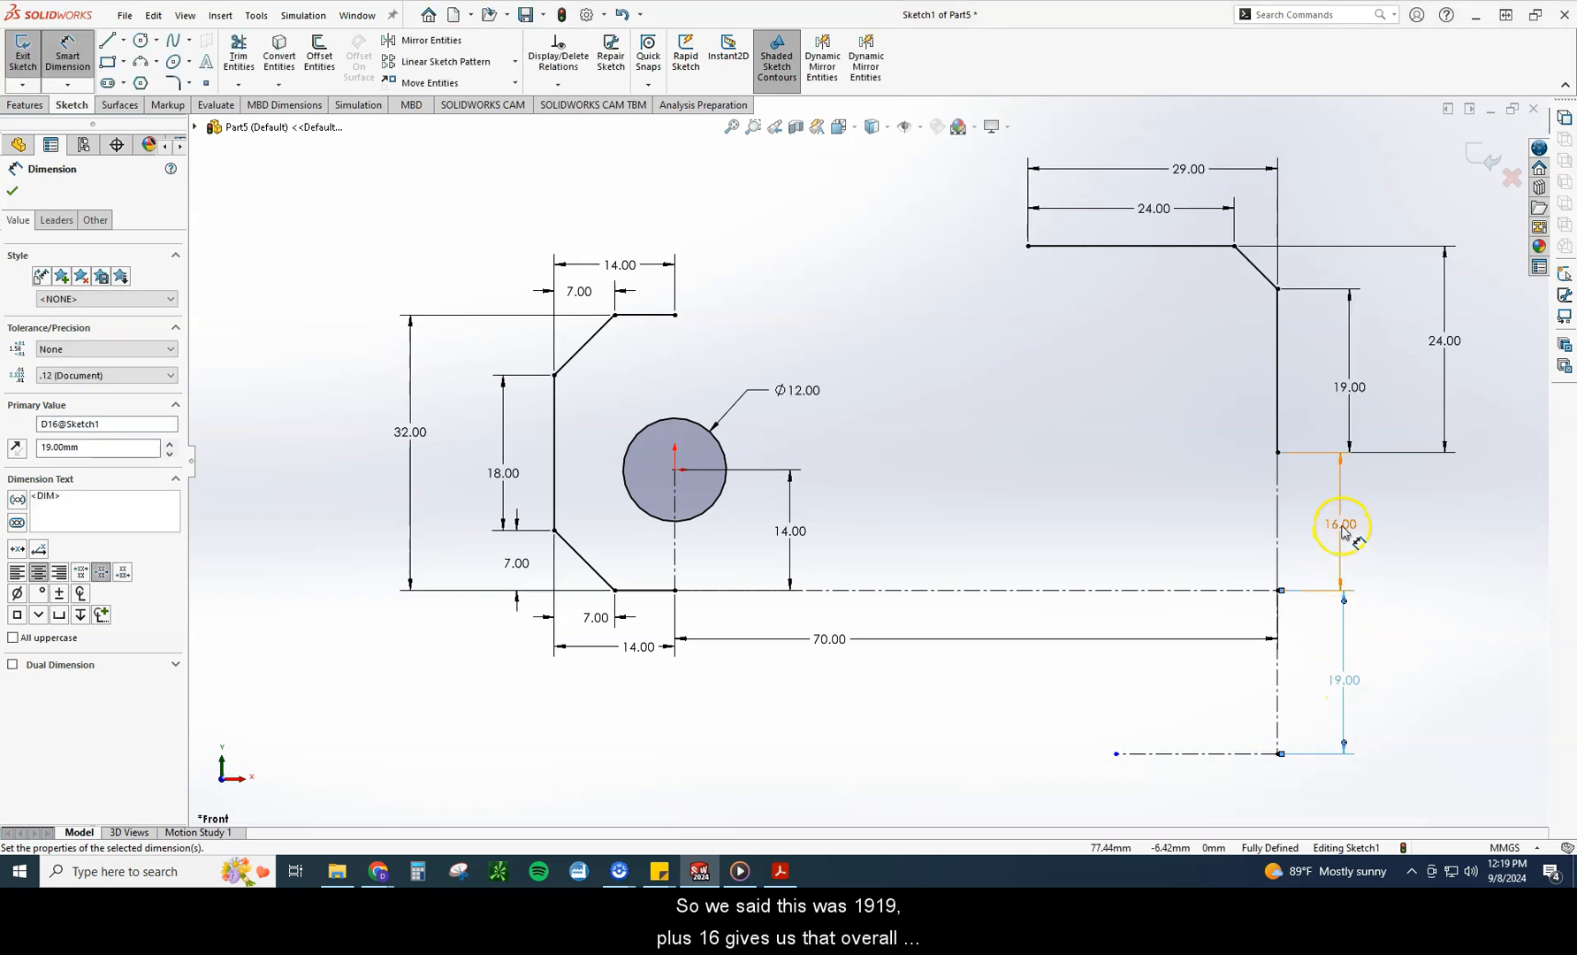
left_click(1185, 754)
left_click(1193, 803)
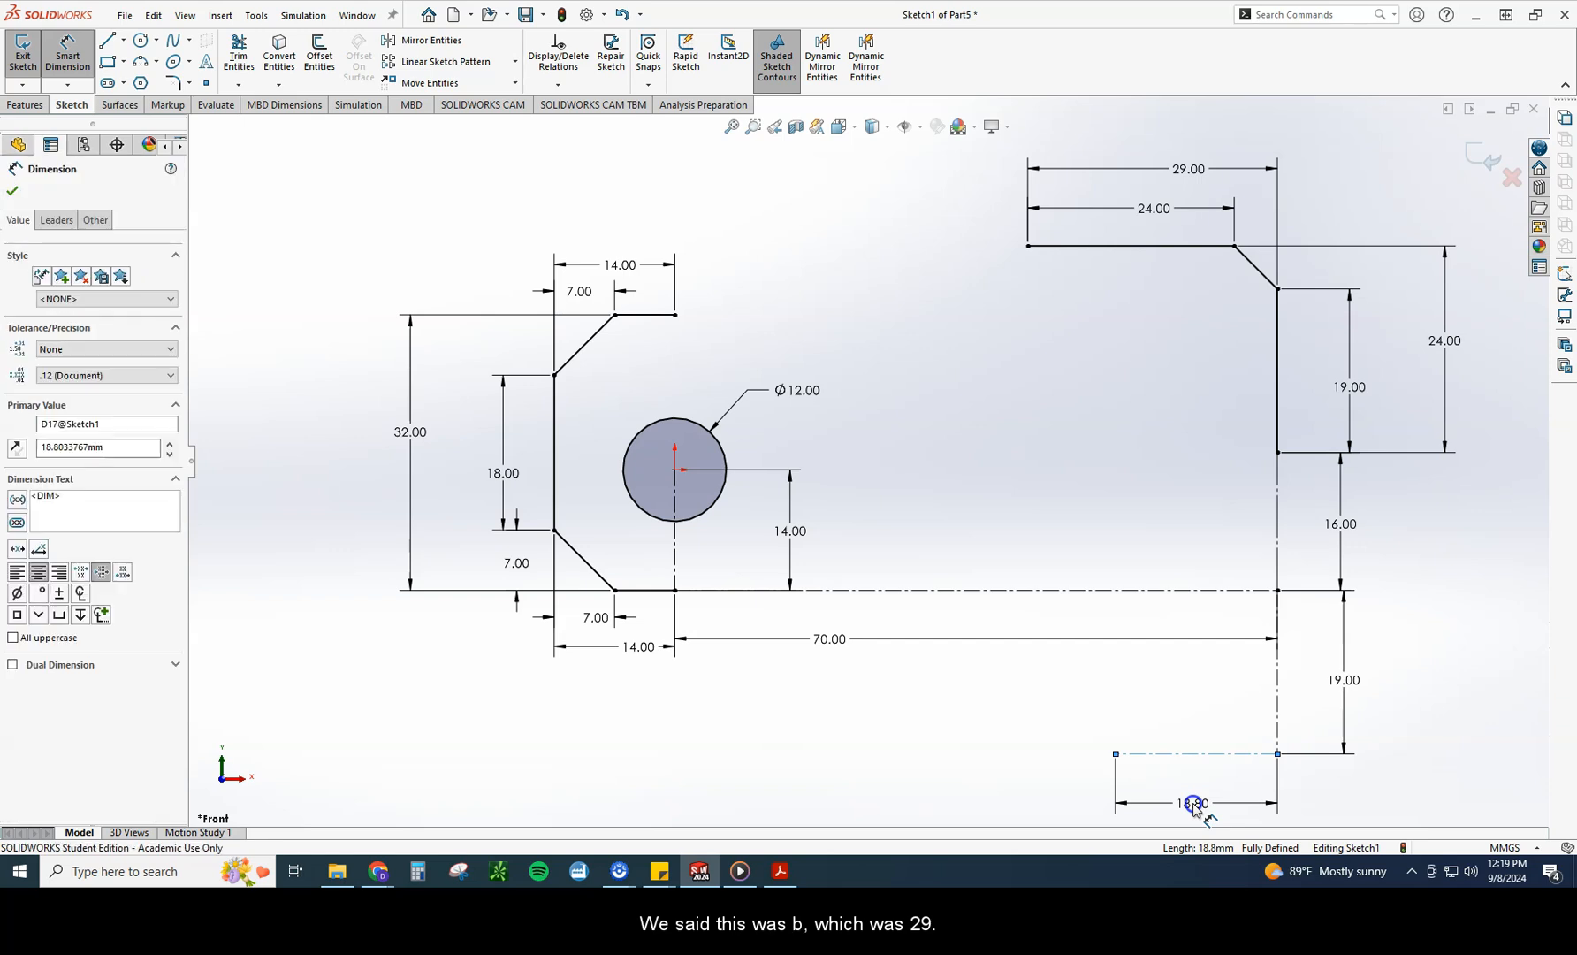
type("29")
key("Return")
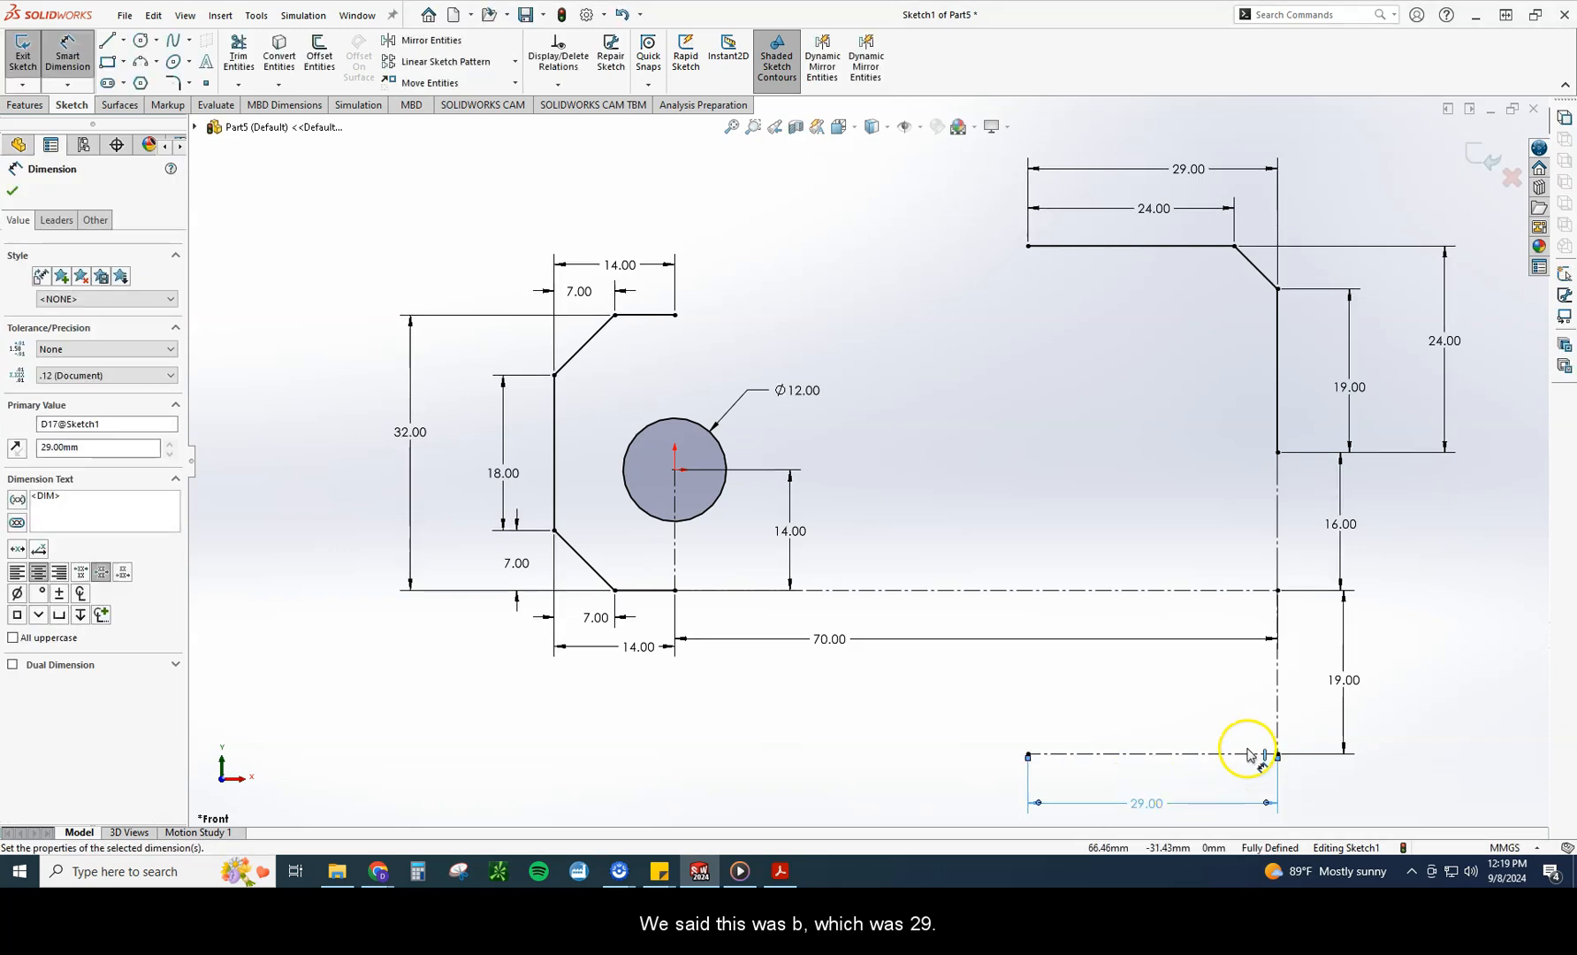
Step: Sketch a solid diagonal line from the lower horizontal centerline's left end to the lower end of the 19 mm right vertical line
left_click(107, 41)
left_click(1028, 754)
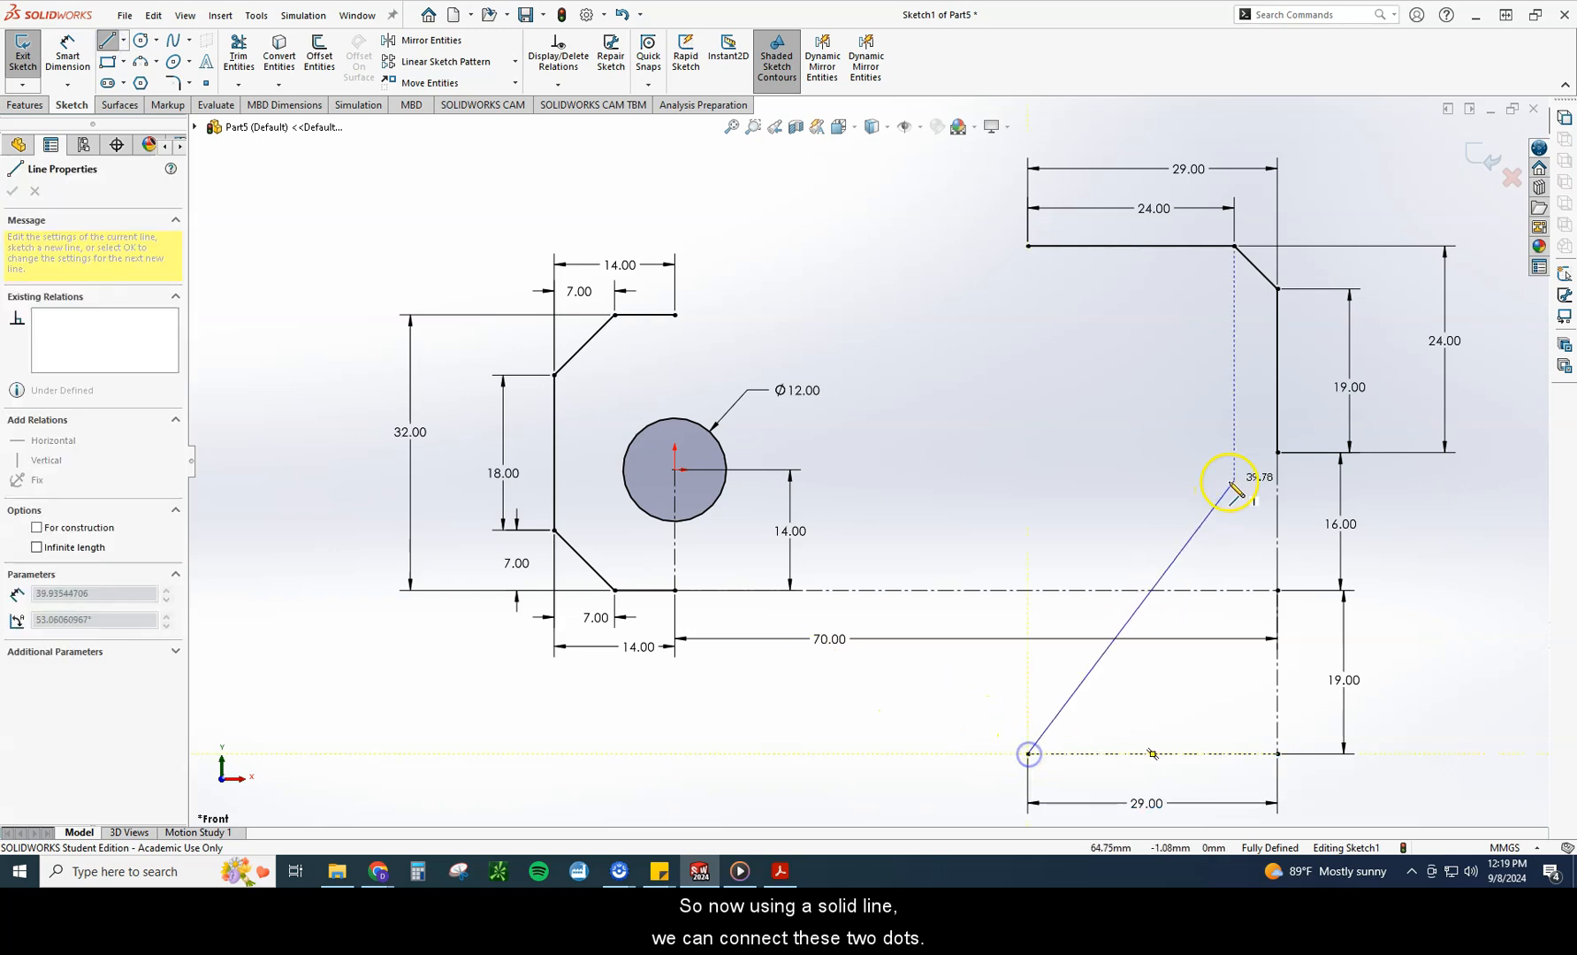
left_click(1279, 454)
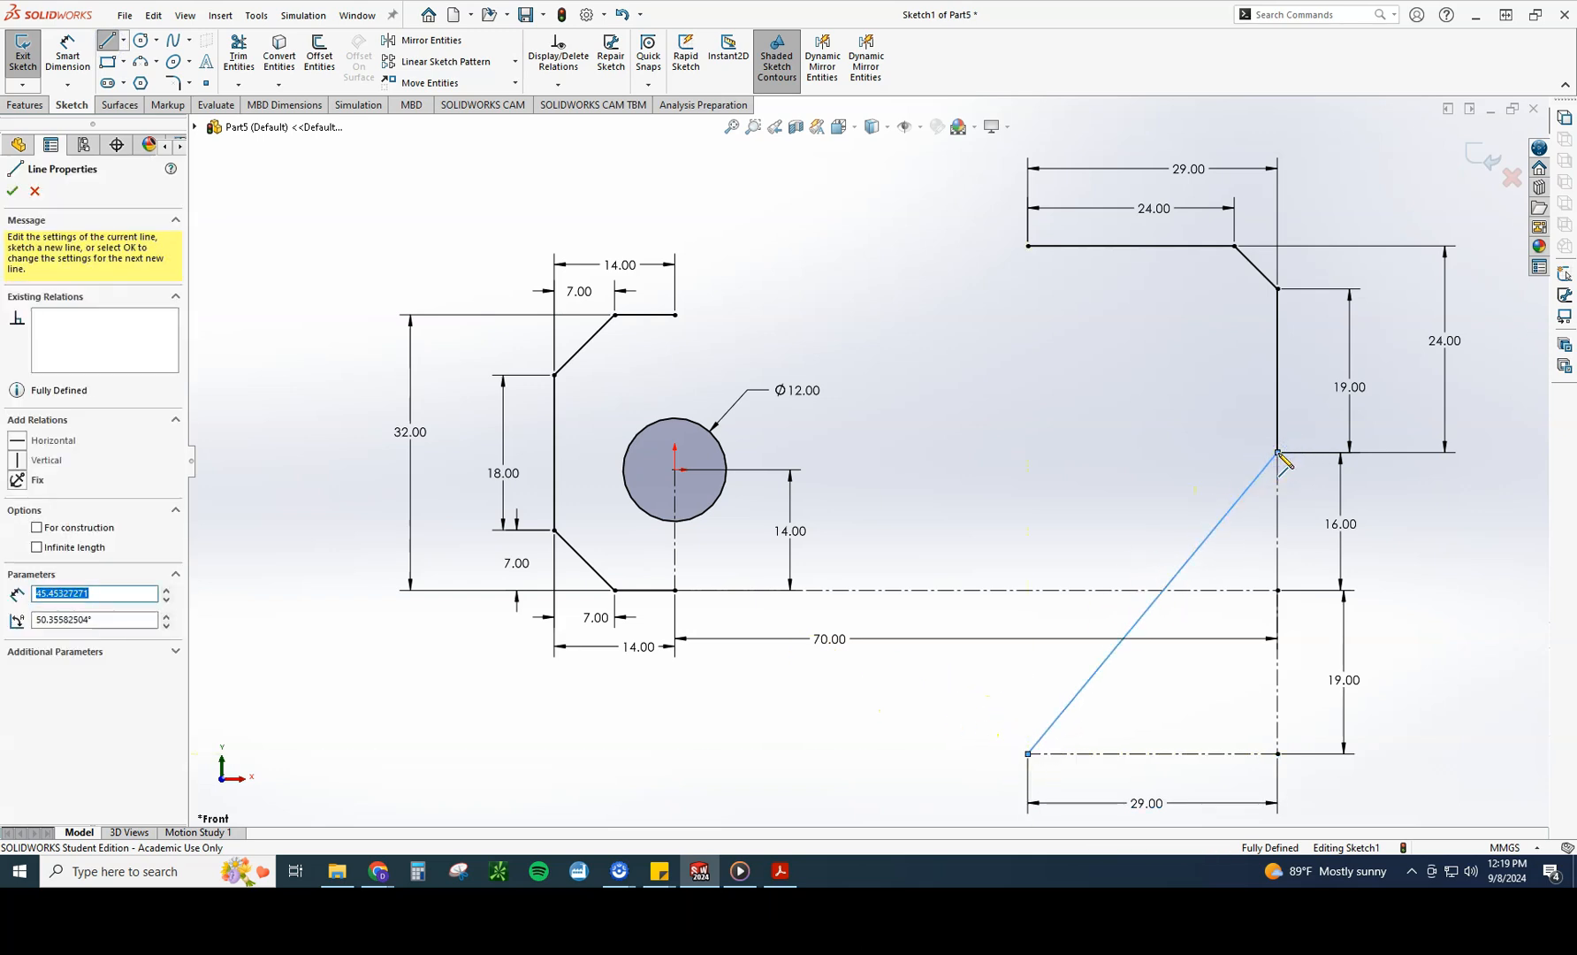
key("Escape")
key("Escape")
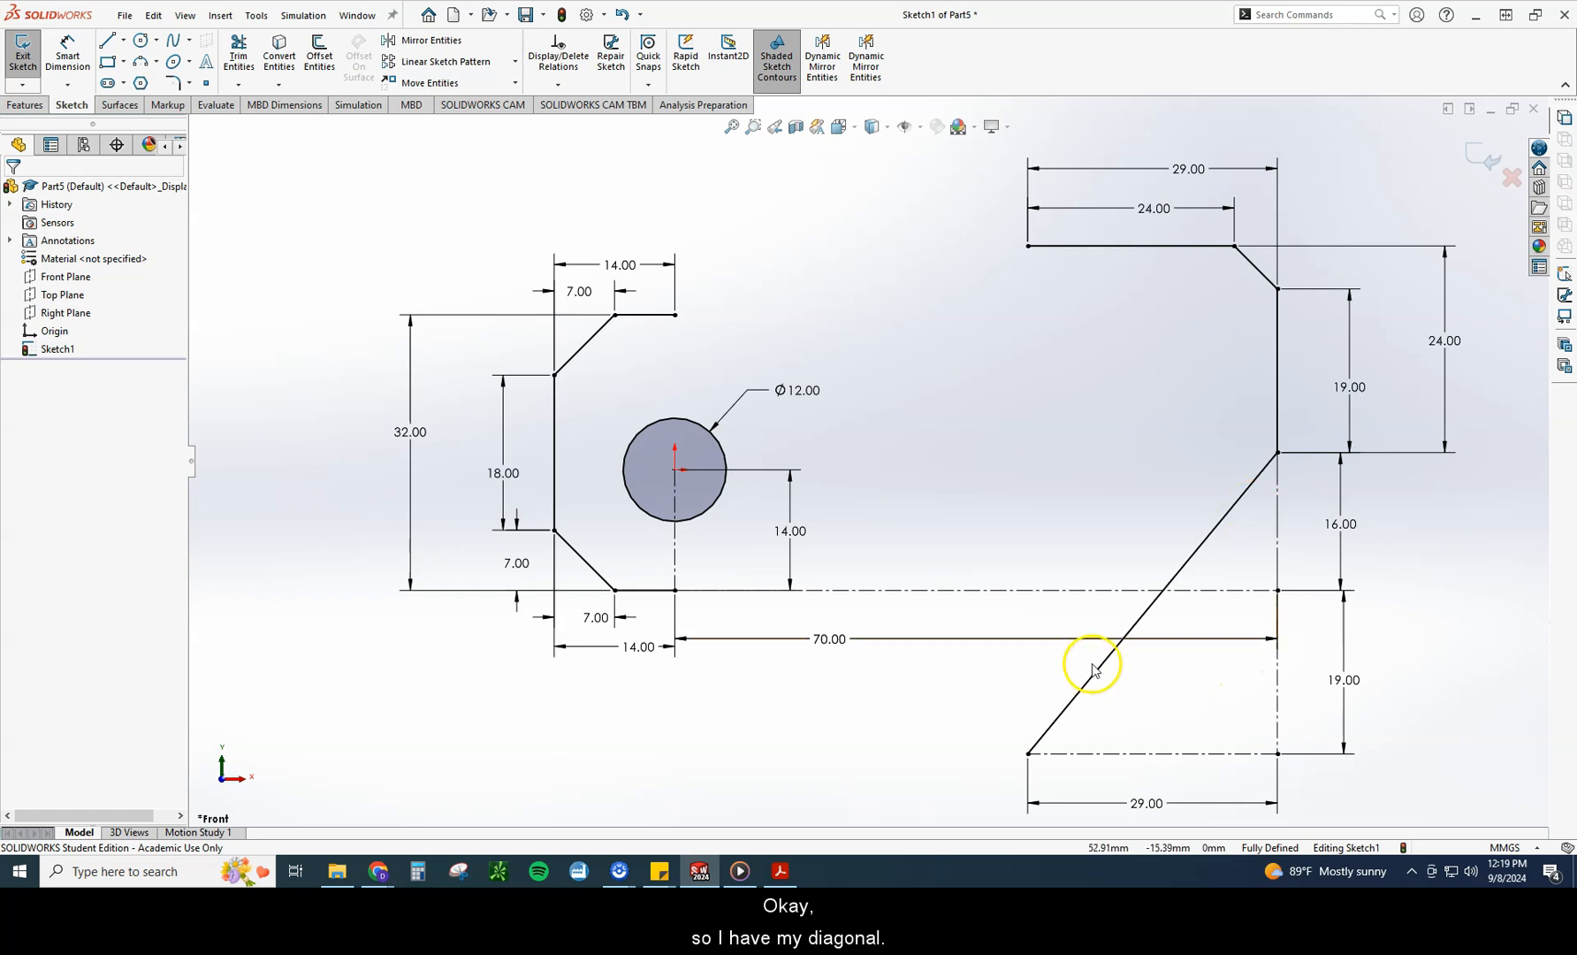
Step: Replace the 70 mm centerline dimension with an 84 mm overall width dimension between the left and right vertical edges
key("f")
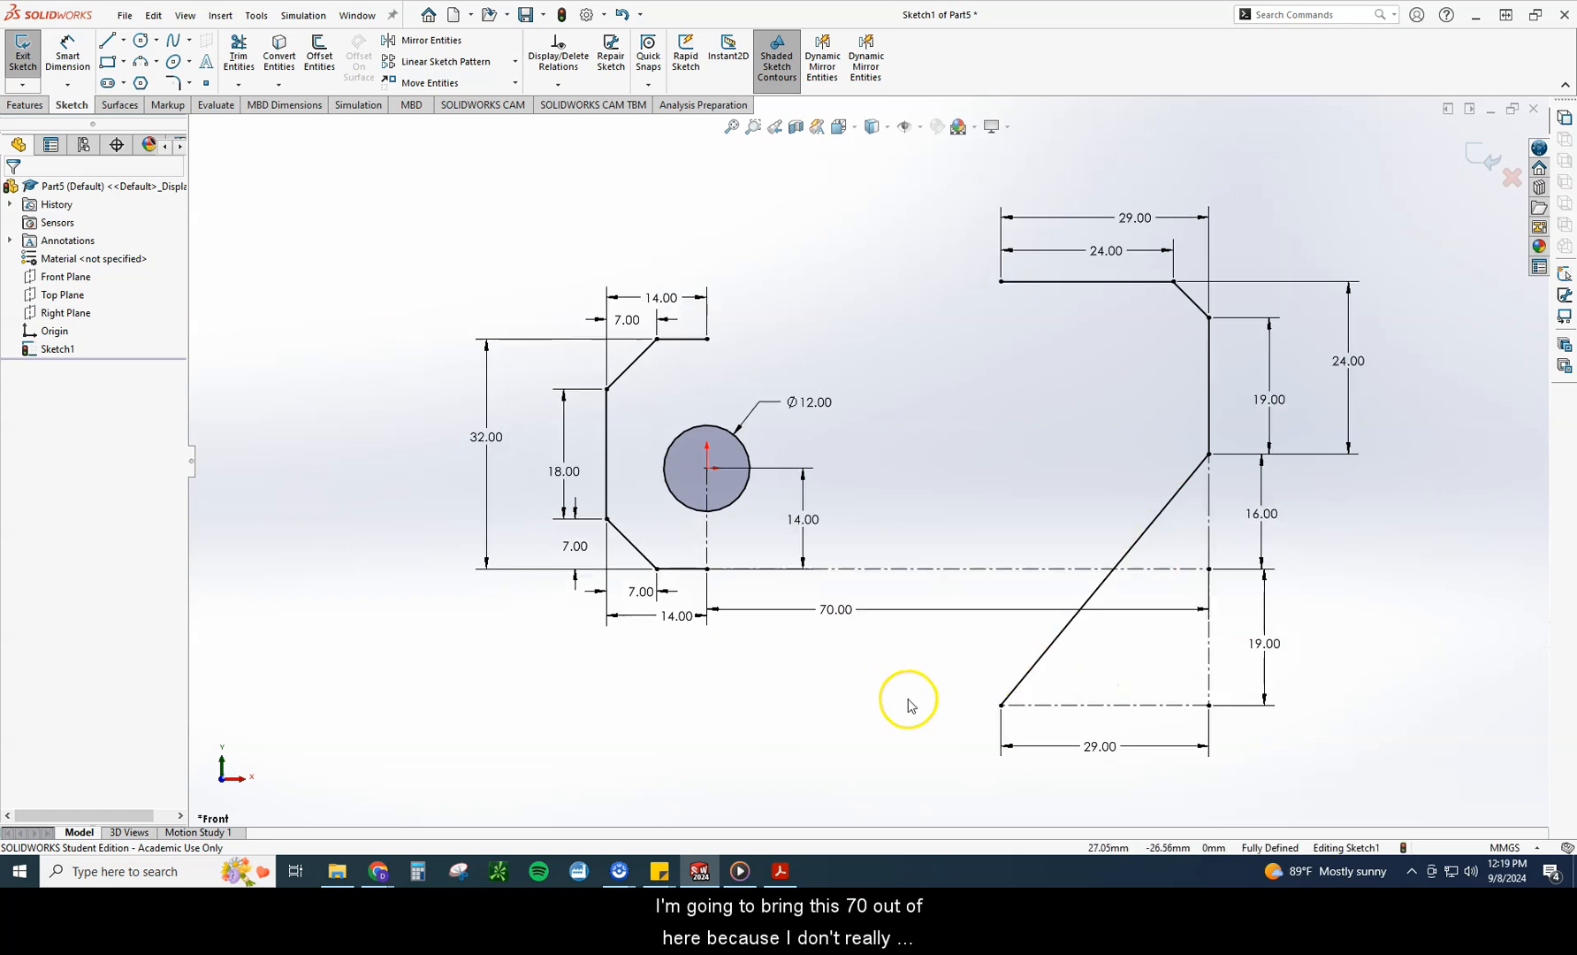
left_click(886, 586)
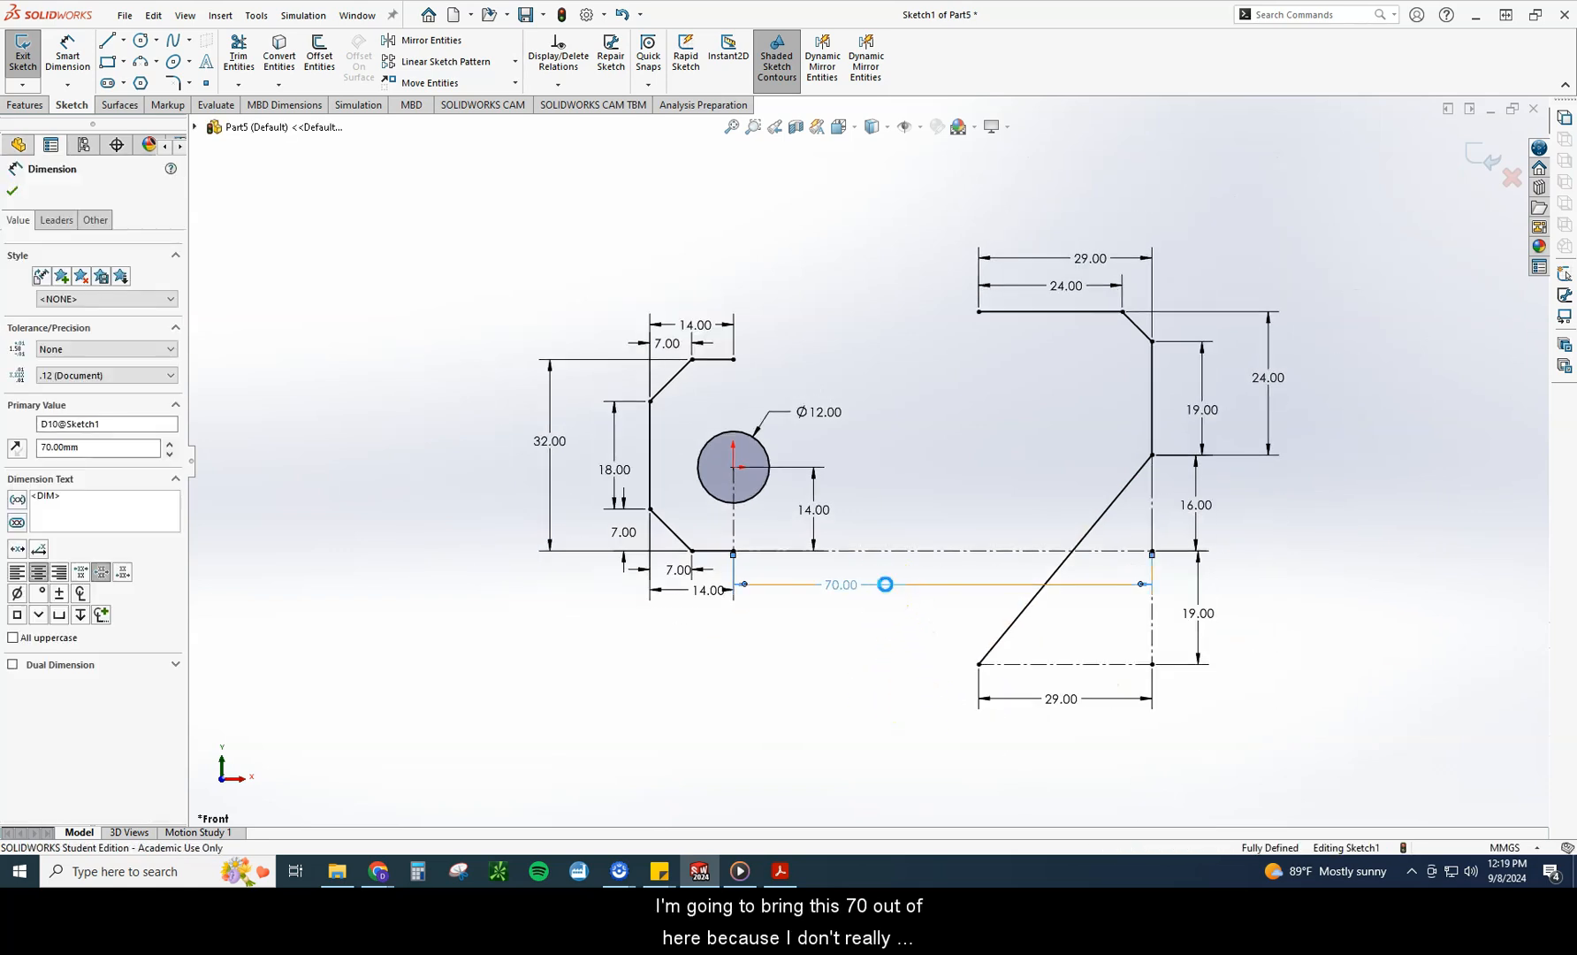
key("Delete")
left_click(67, 55)
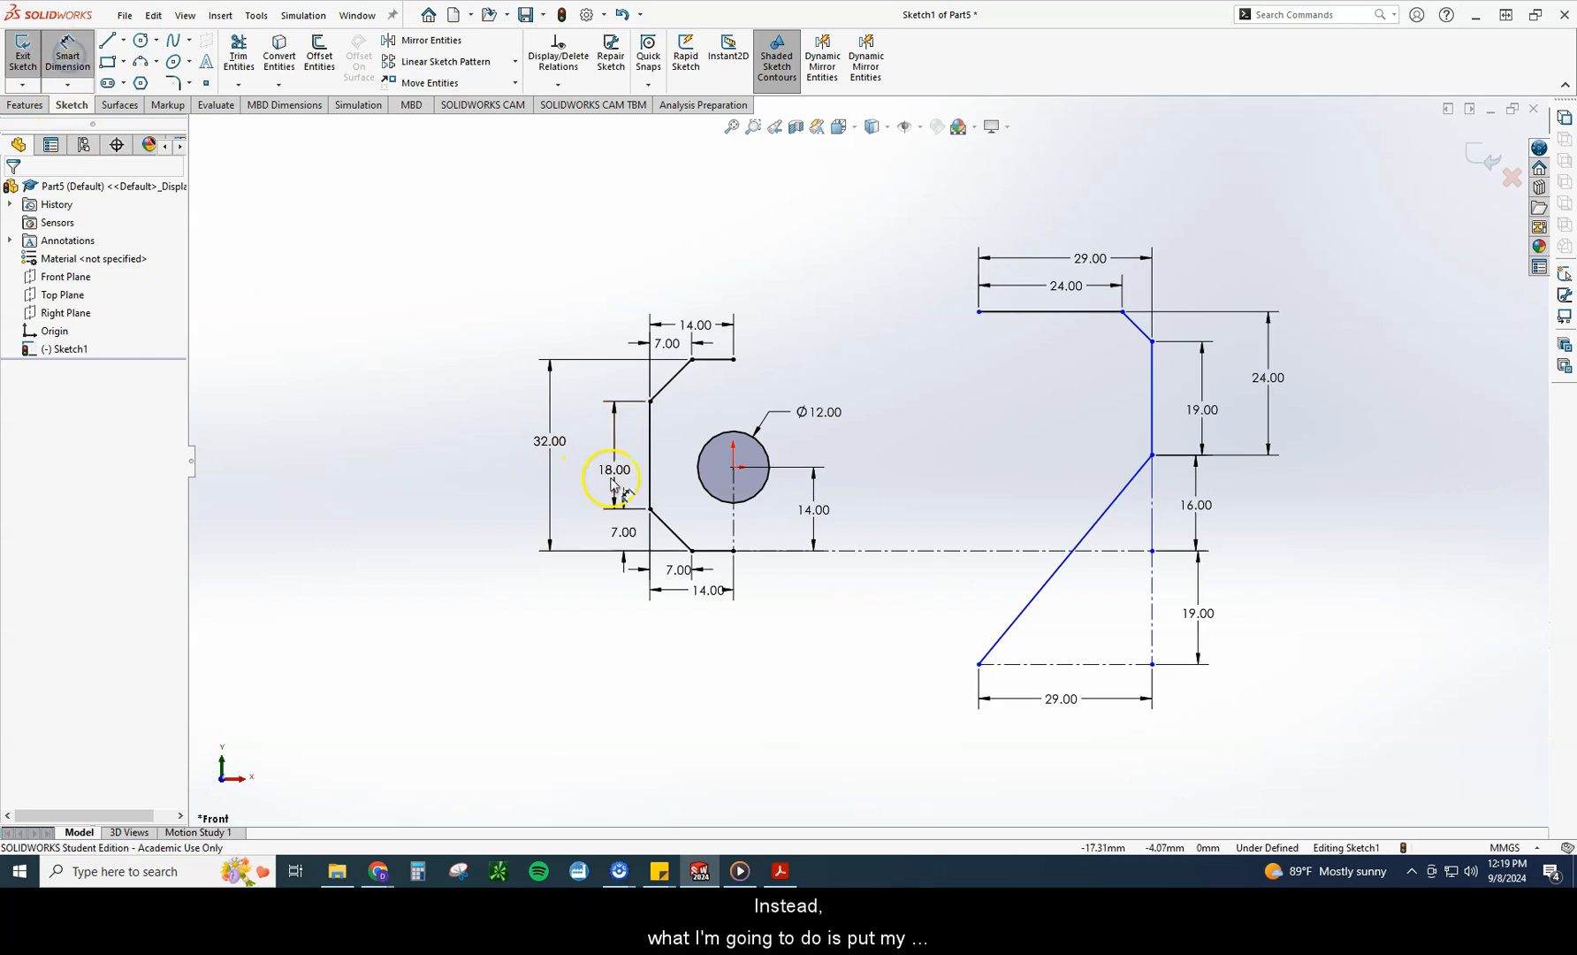
left_click(651, 509)
left_click(1152, 449)
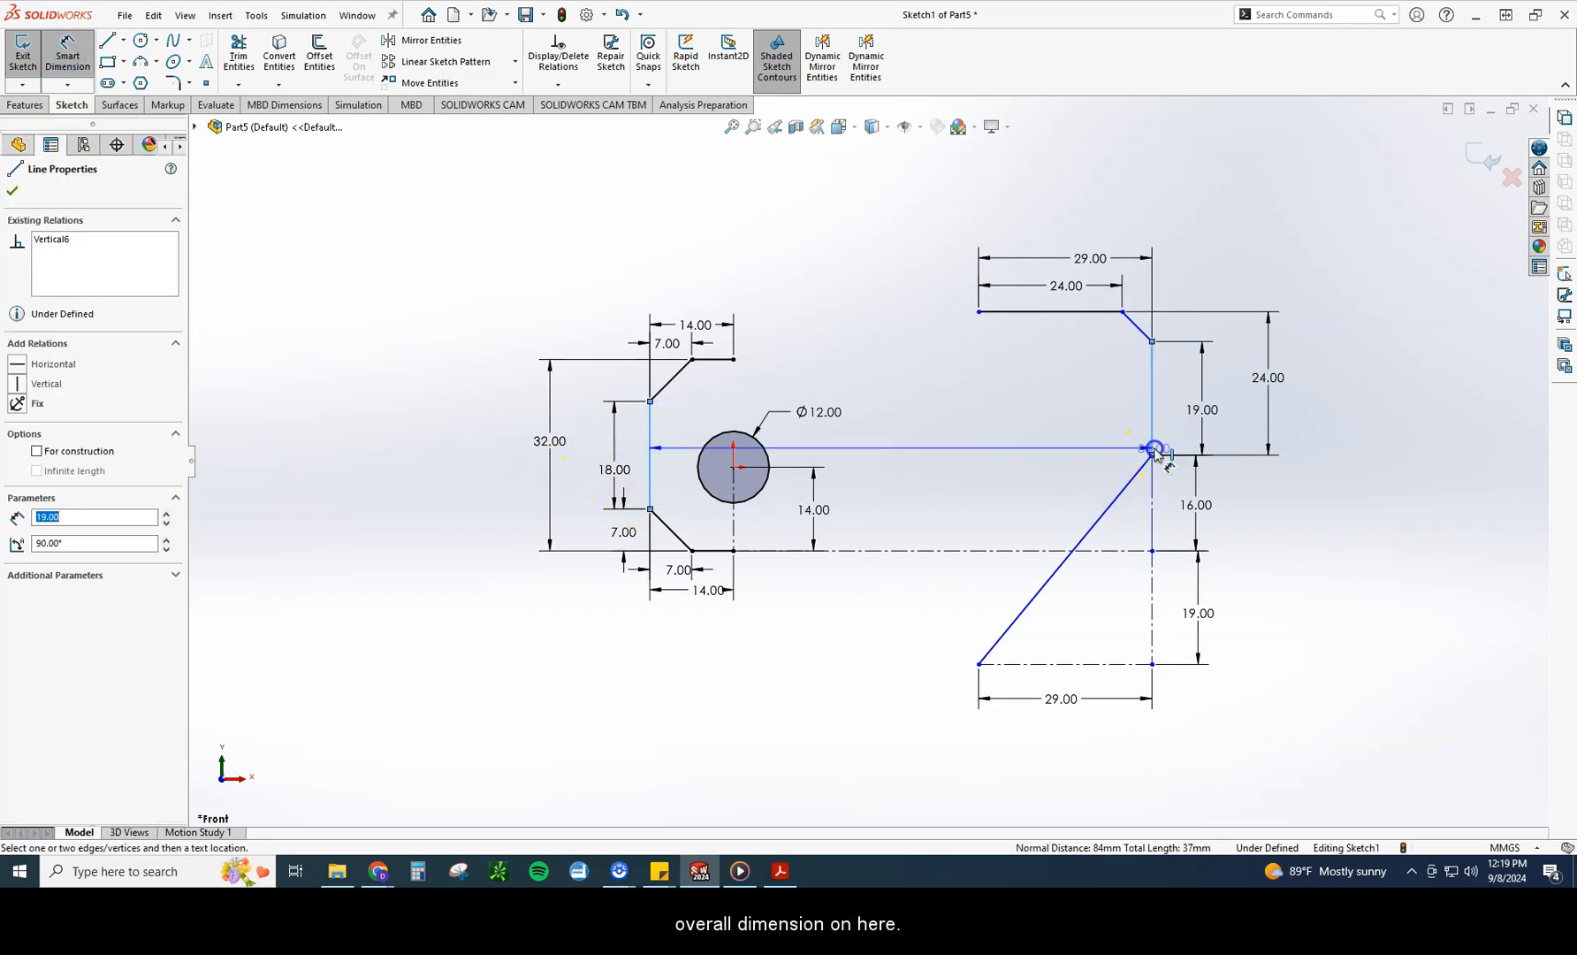
left_click(965, 789)
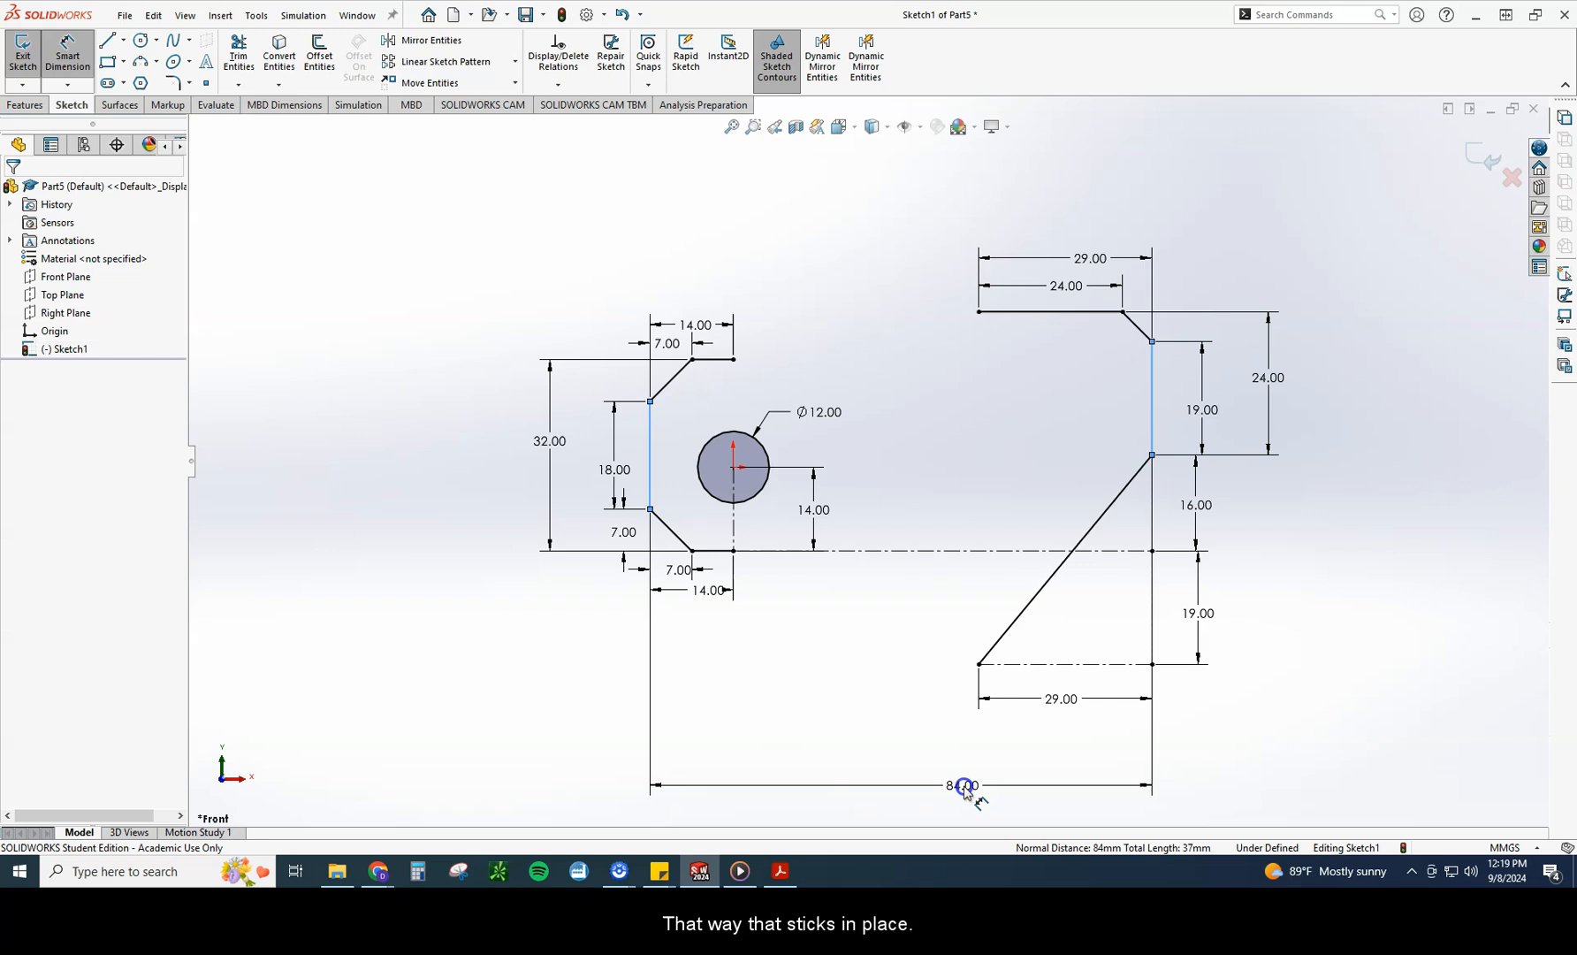
left_click(892, 762)
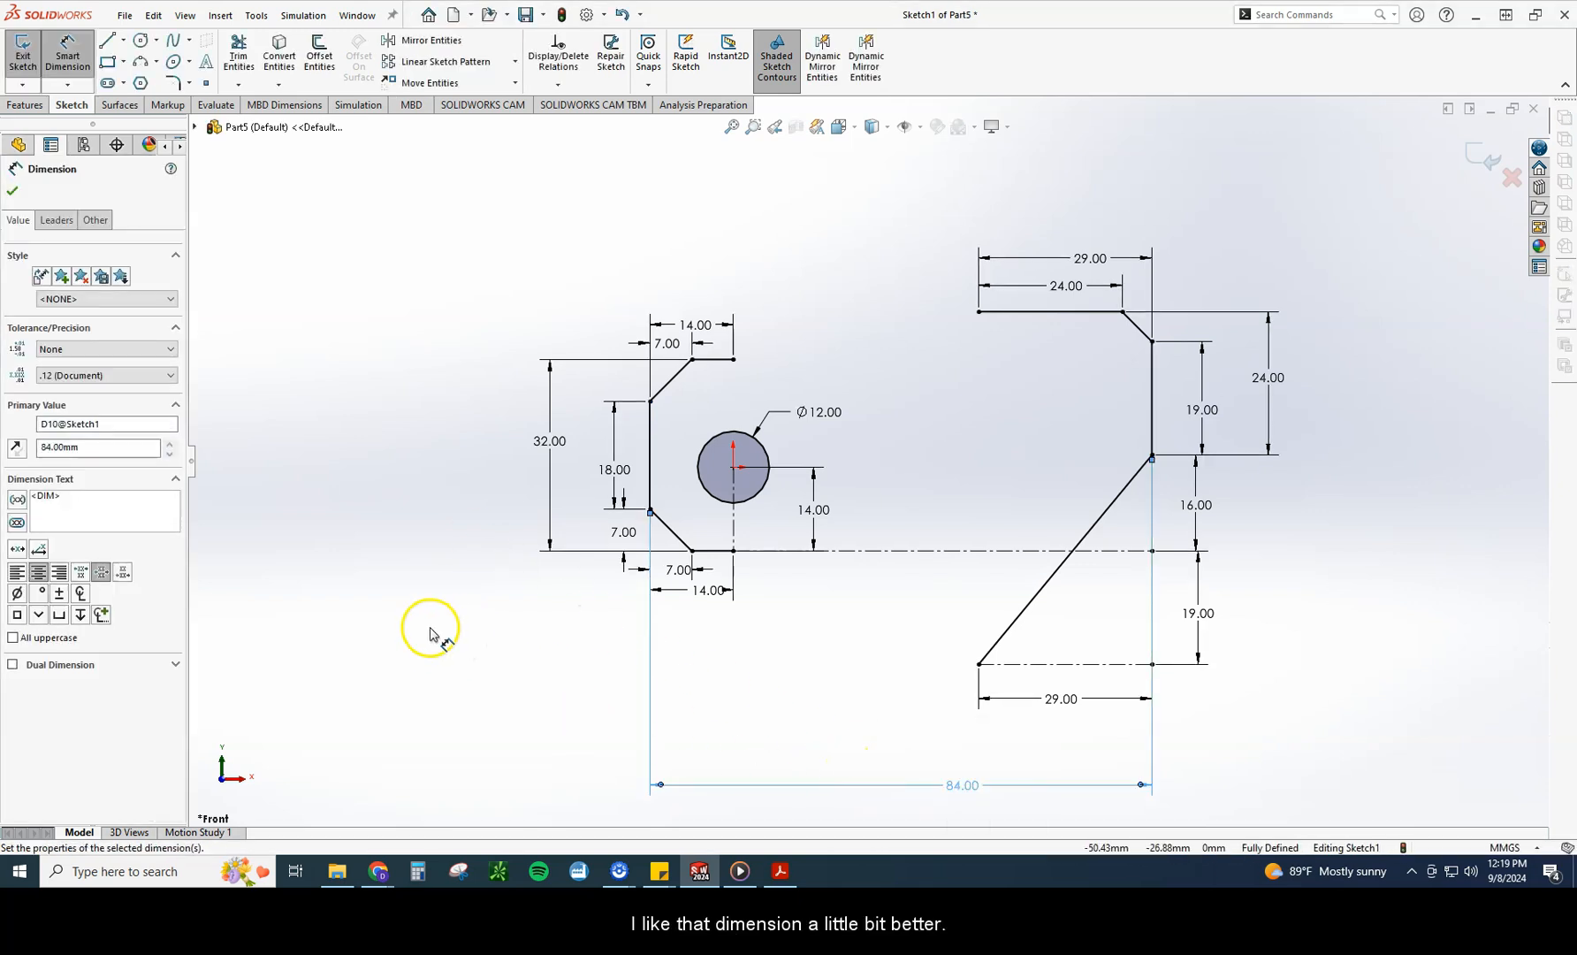
left_click(478, 637)
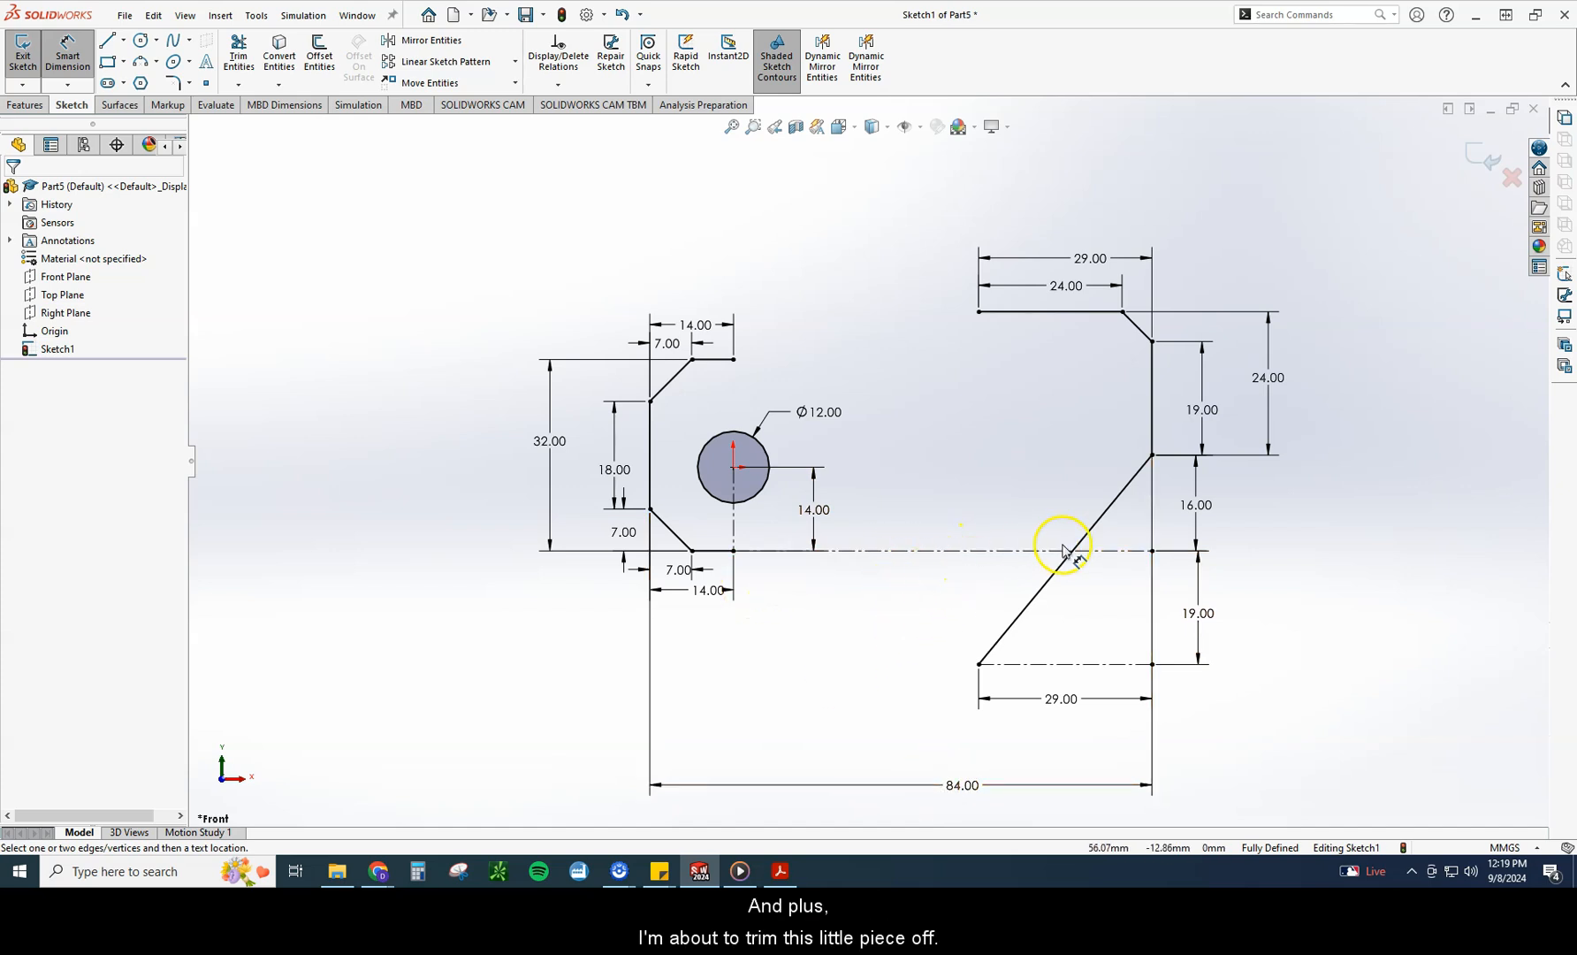
Step: Trim the piece of the long horizontal centerline that extends to the right of the diagonal line
left_click(246, 55)
key("Escape")
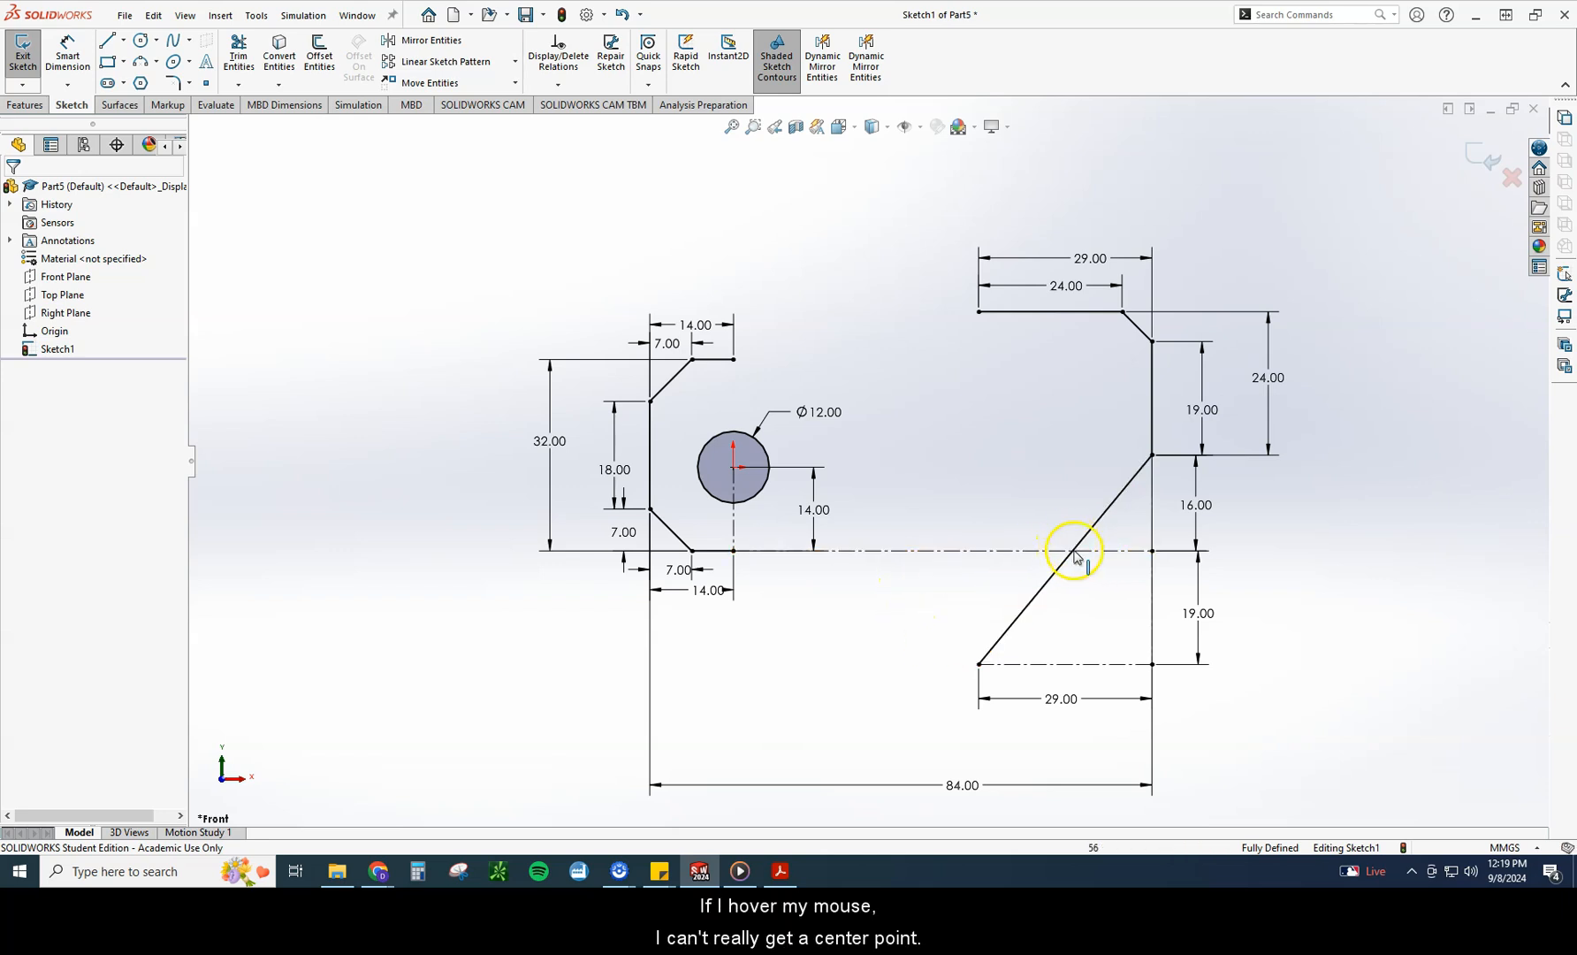
left_click(231, 65)
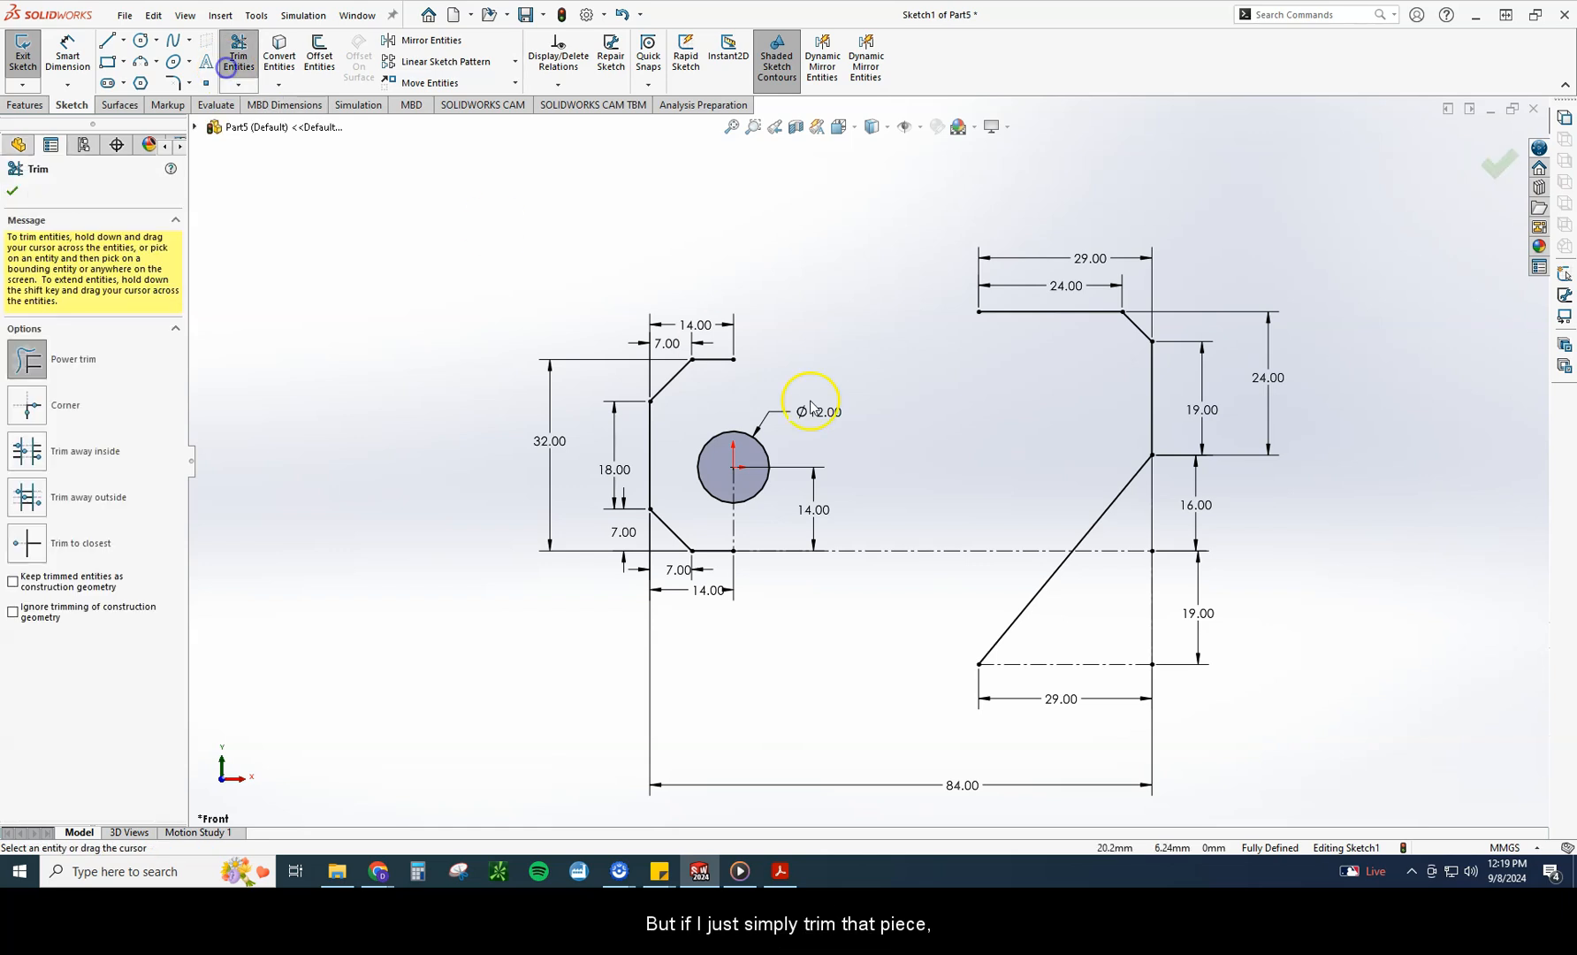
left_click_drag(1105, 556, 1102, 571)
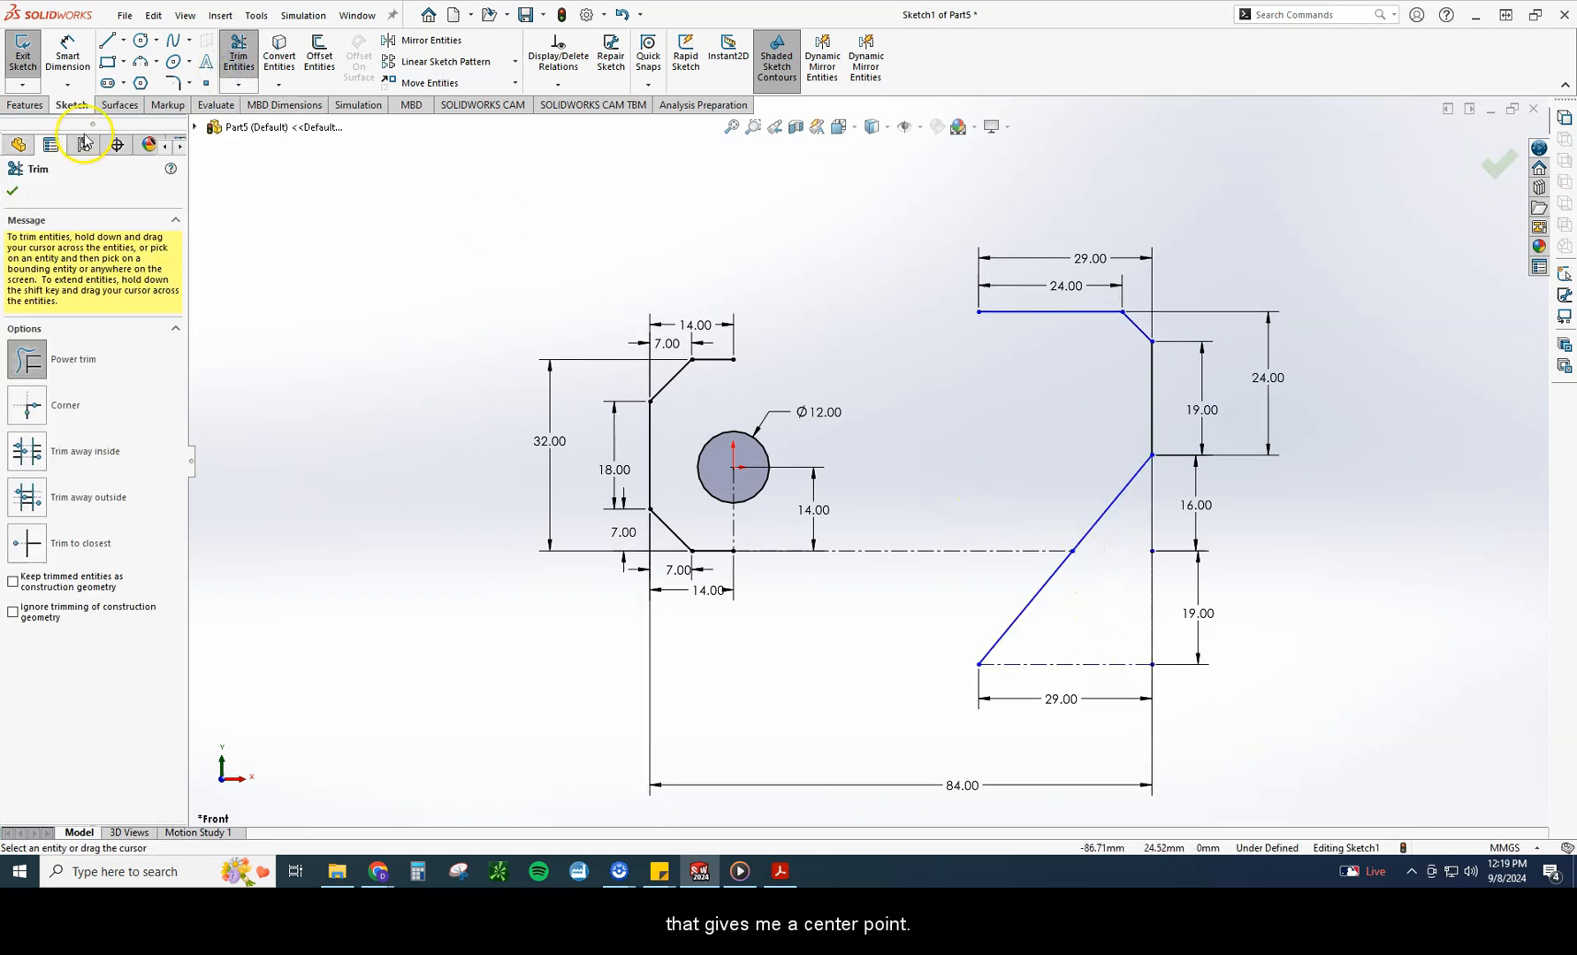
Step: Sketch a circle of about 30 mm radius centered where the trimmed horizontal centerline meets the diagonal line
left_click(135, 41)
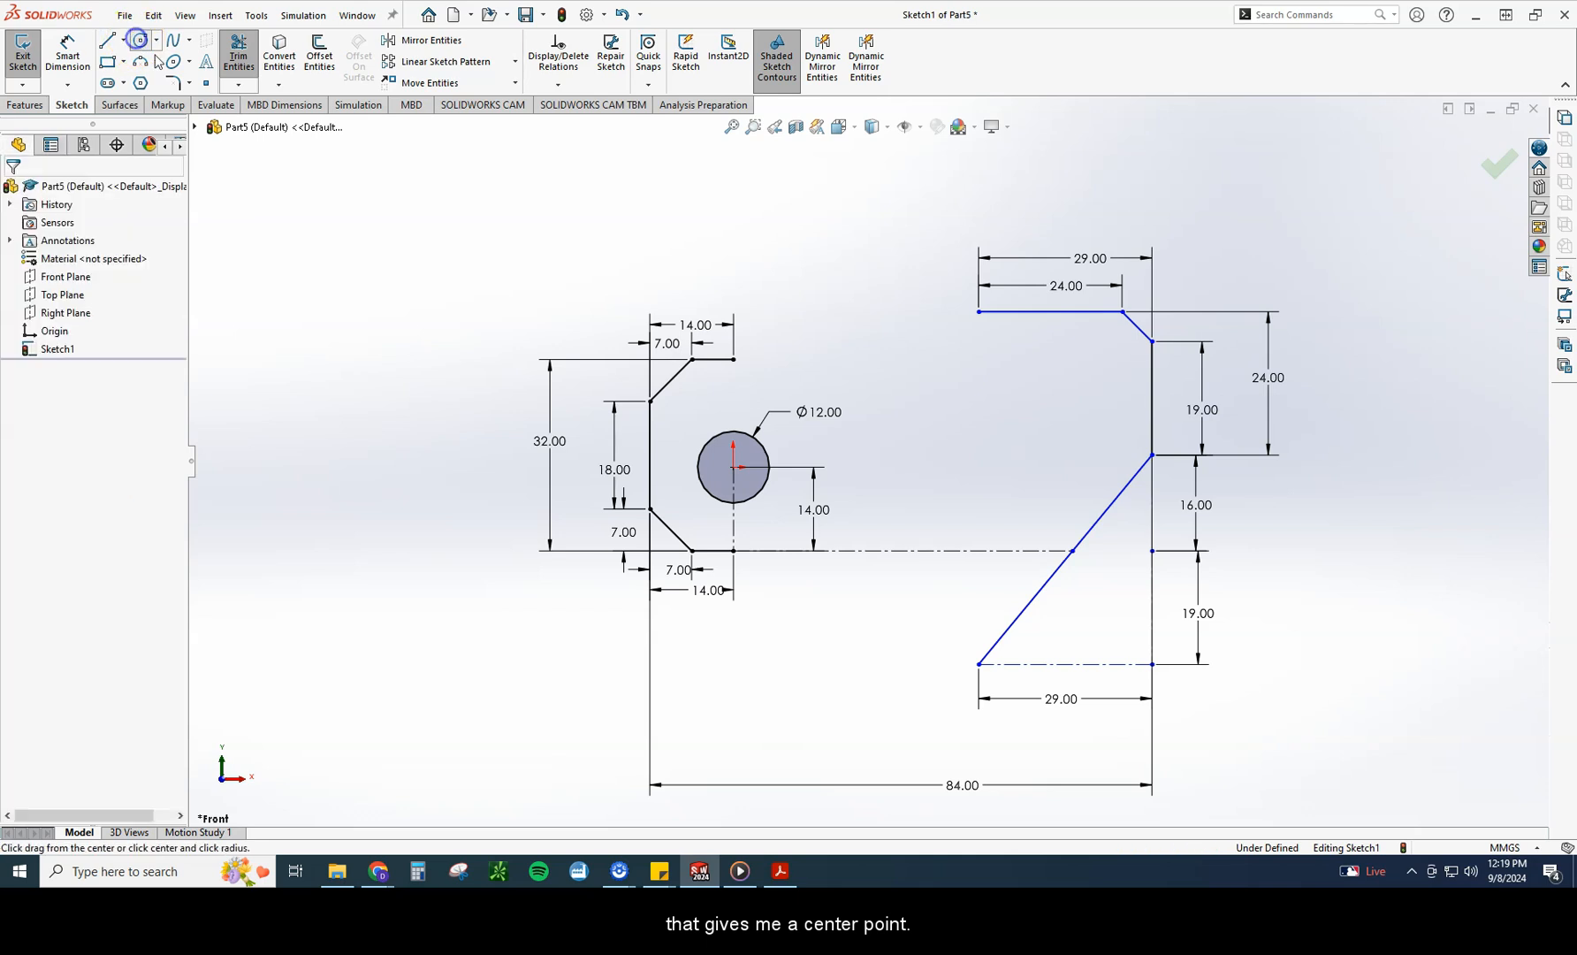
left_click(1072, 550)
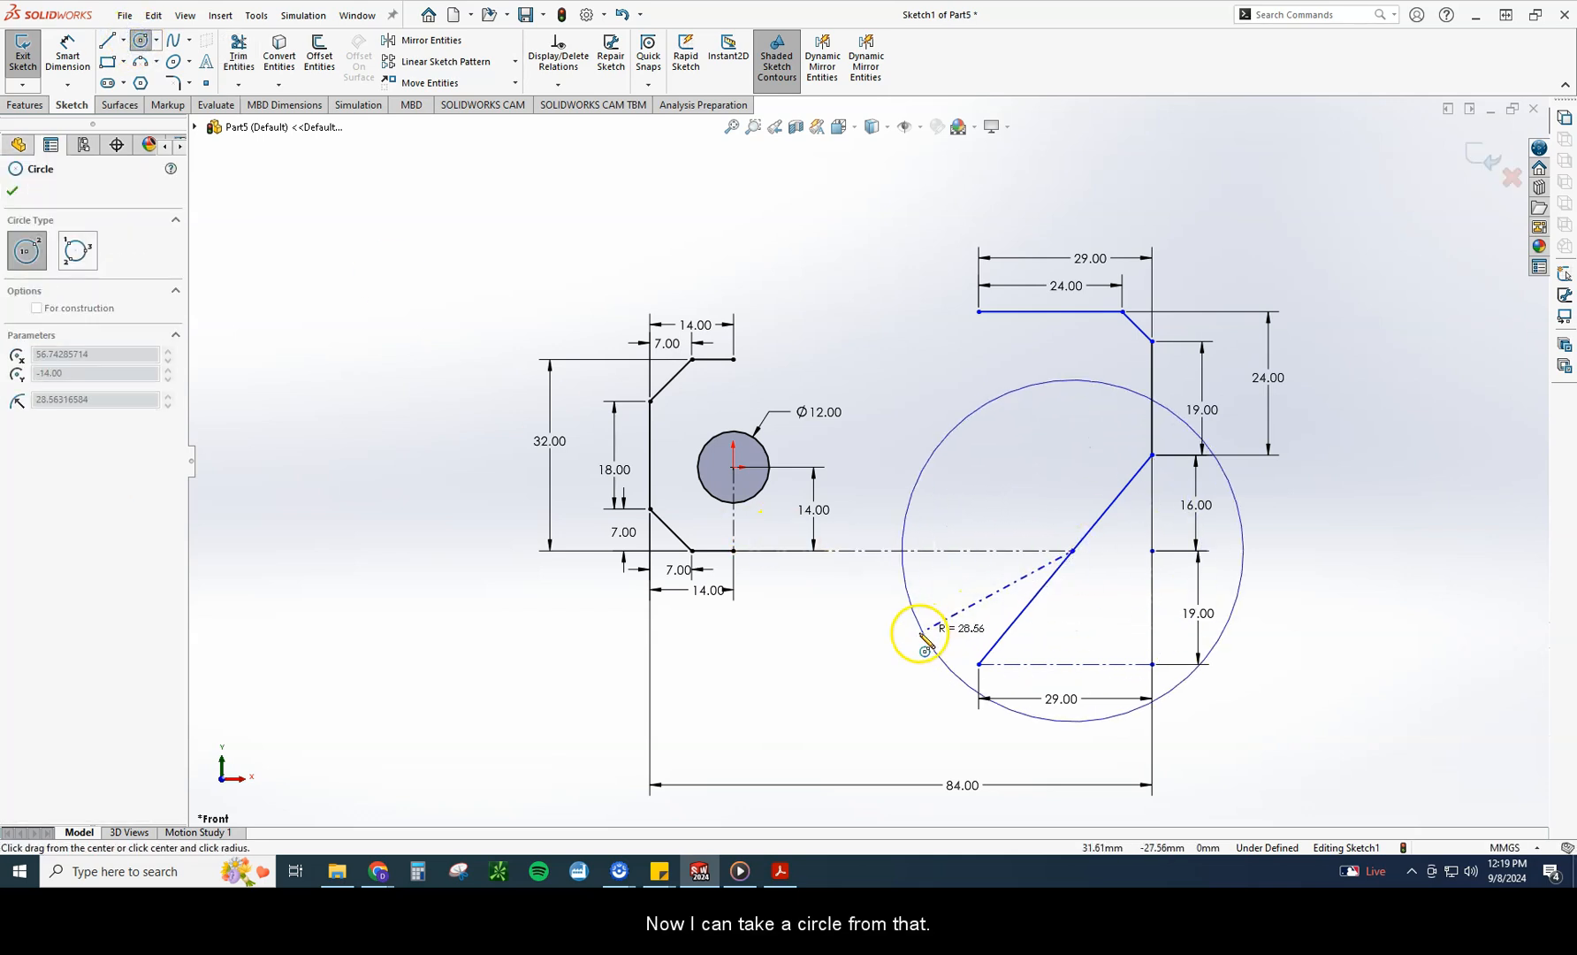
left_click(914, 635)
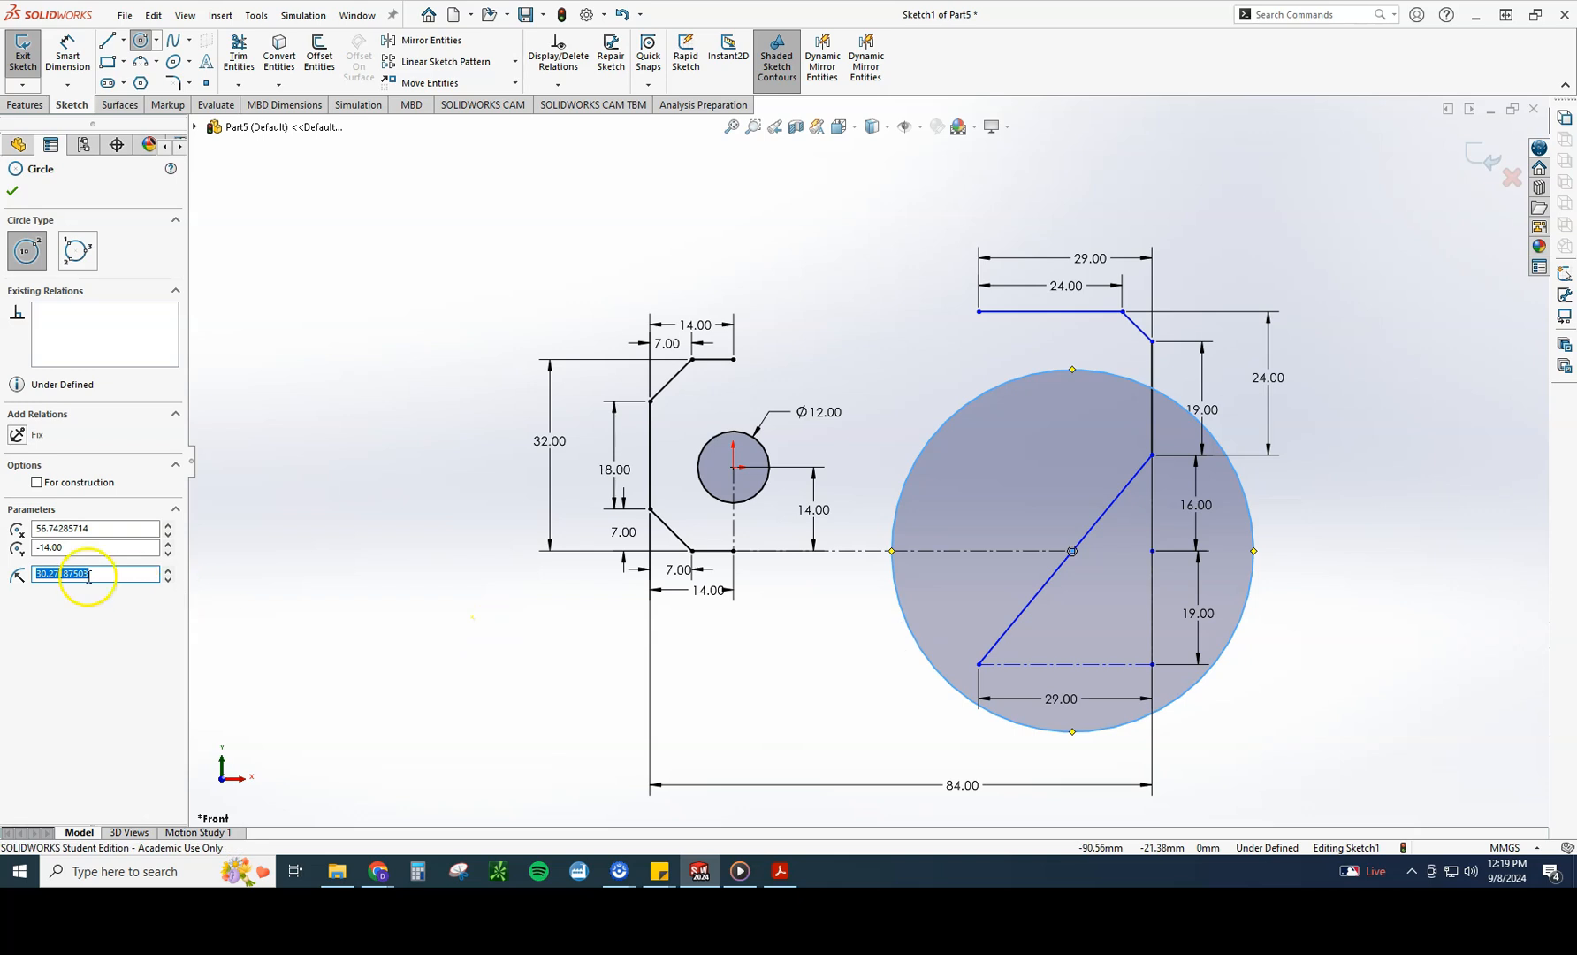
left_click(12, 193)
Step: Dimension the large circle's diameter as 29*2 (58 mm) and close the dimension command
left_click(67, 55)
left_click(926, 659)
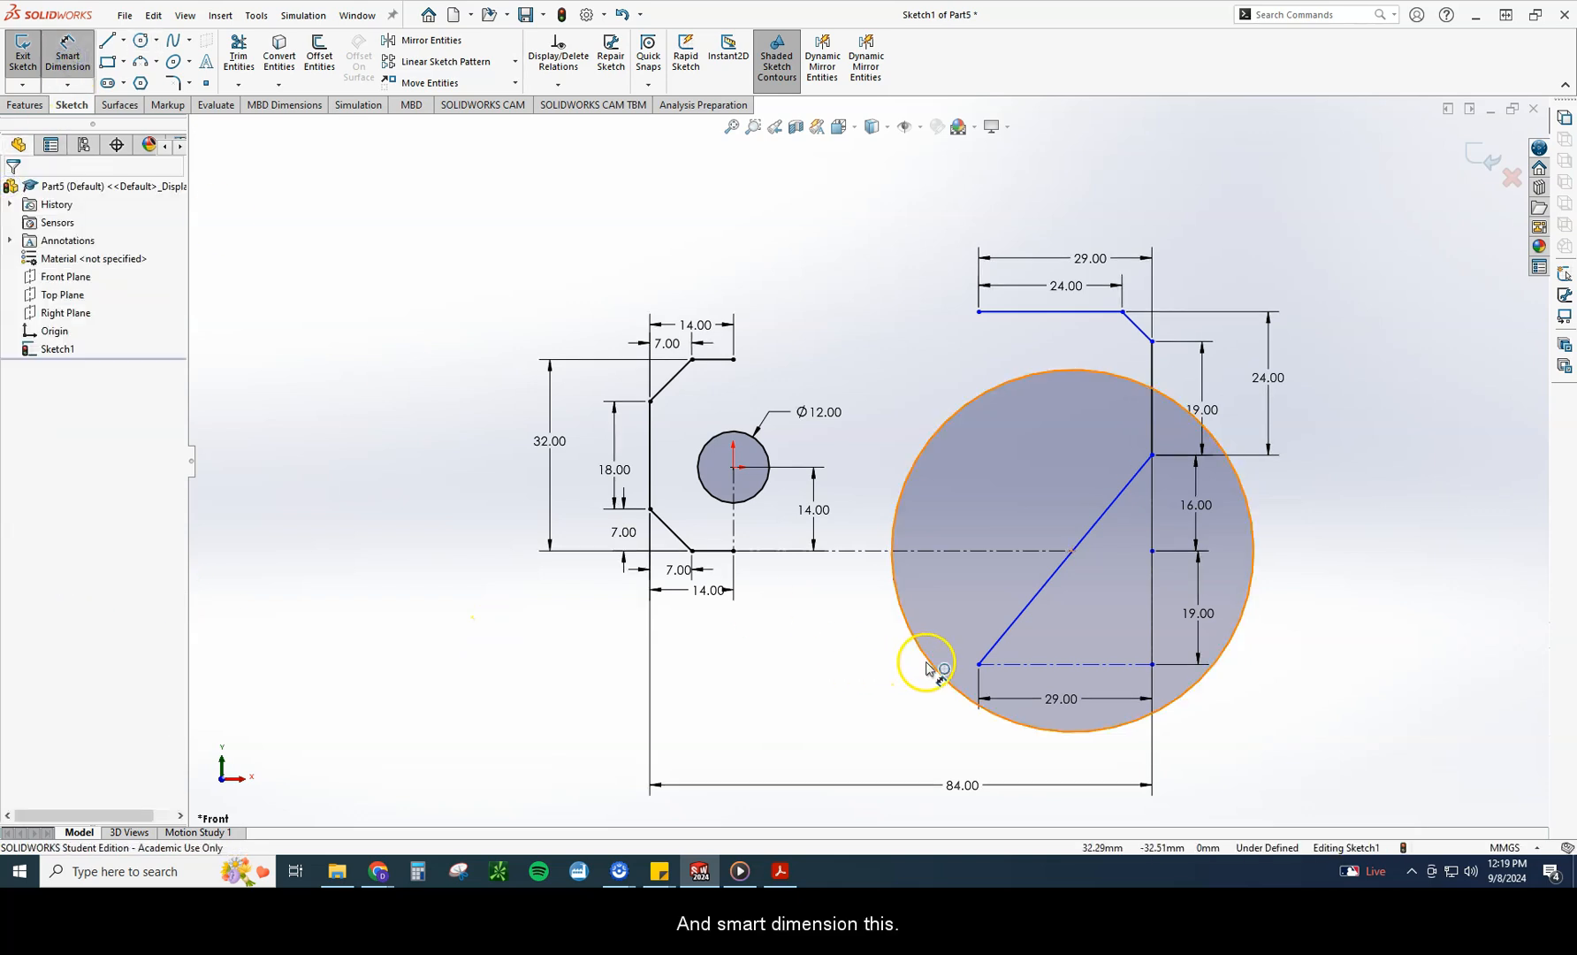
left_click(835, 750)
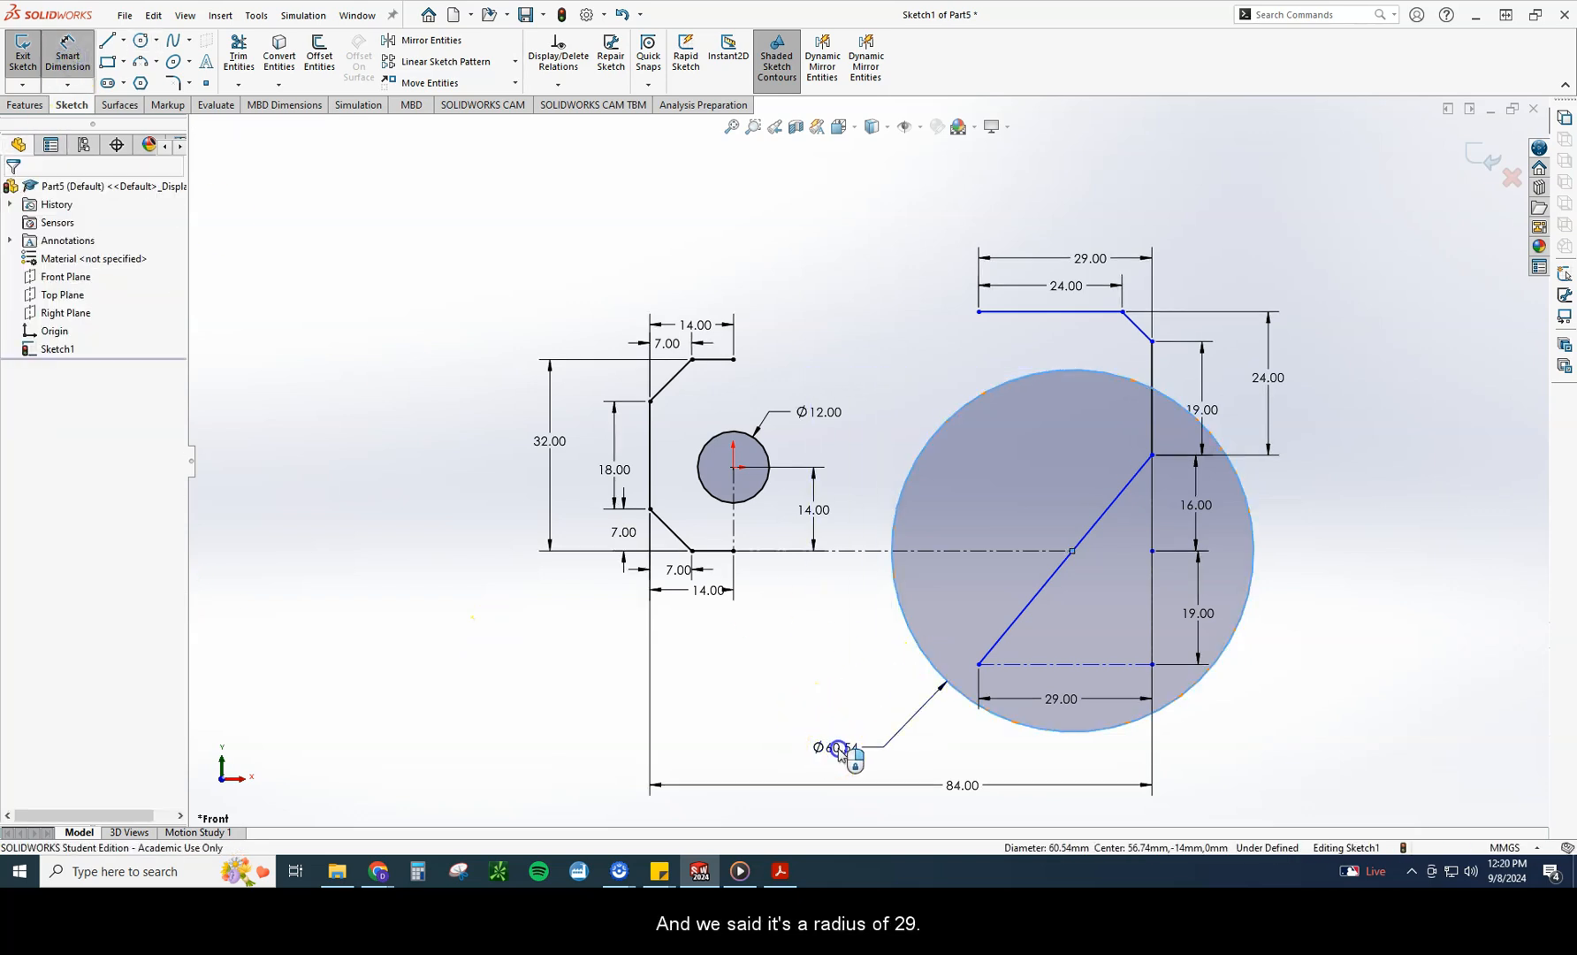
type("29*2")
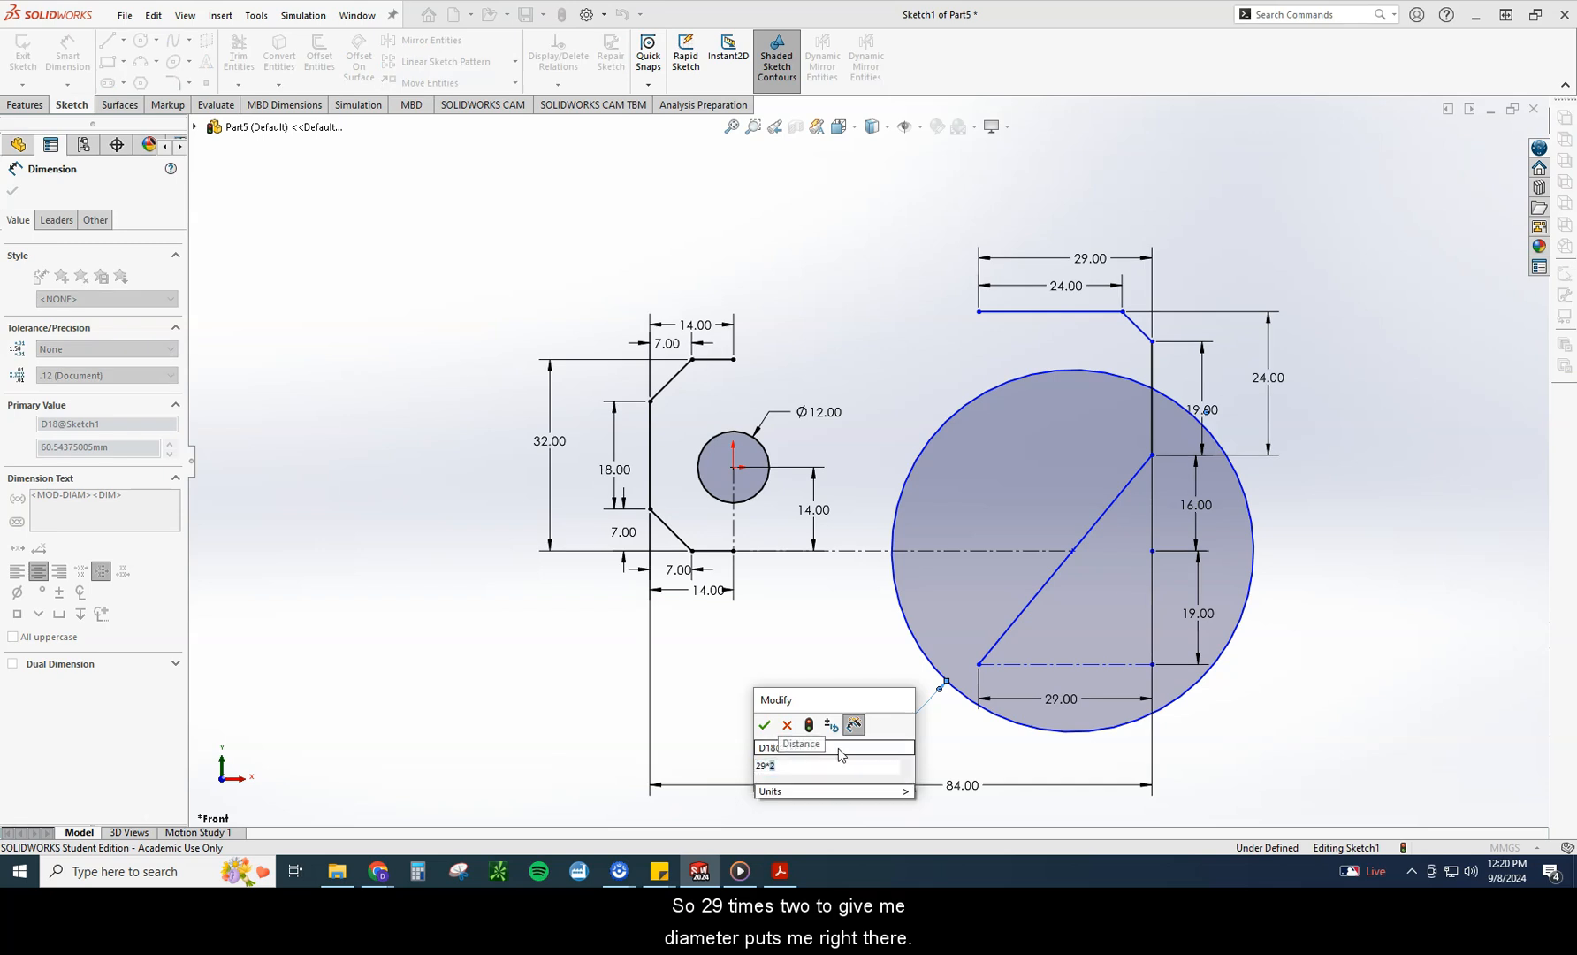
key("Return")
left_click(828, 711)
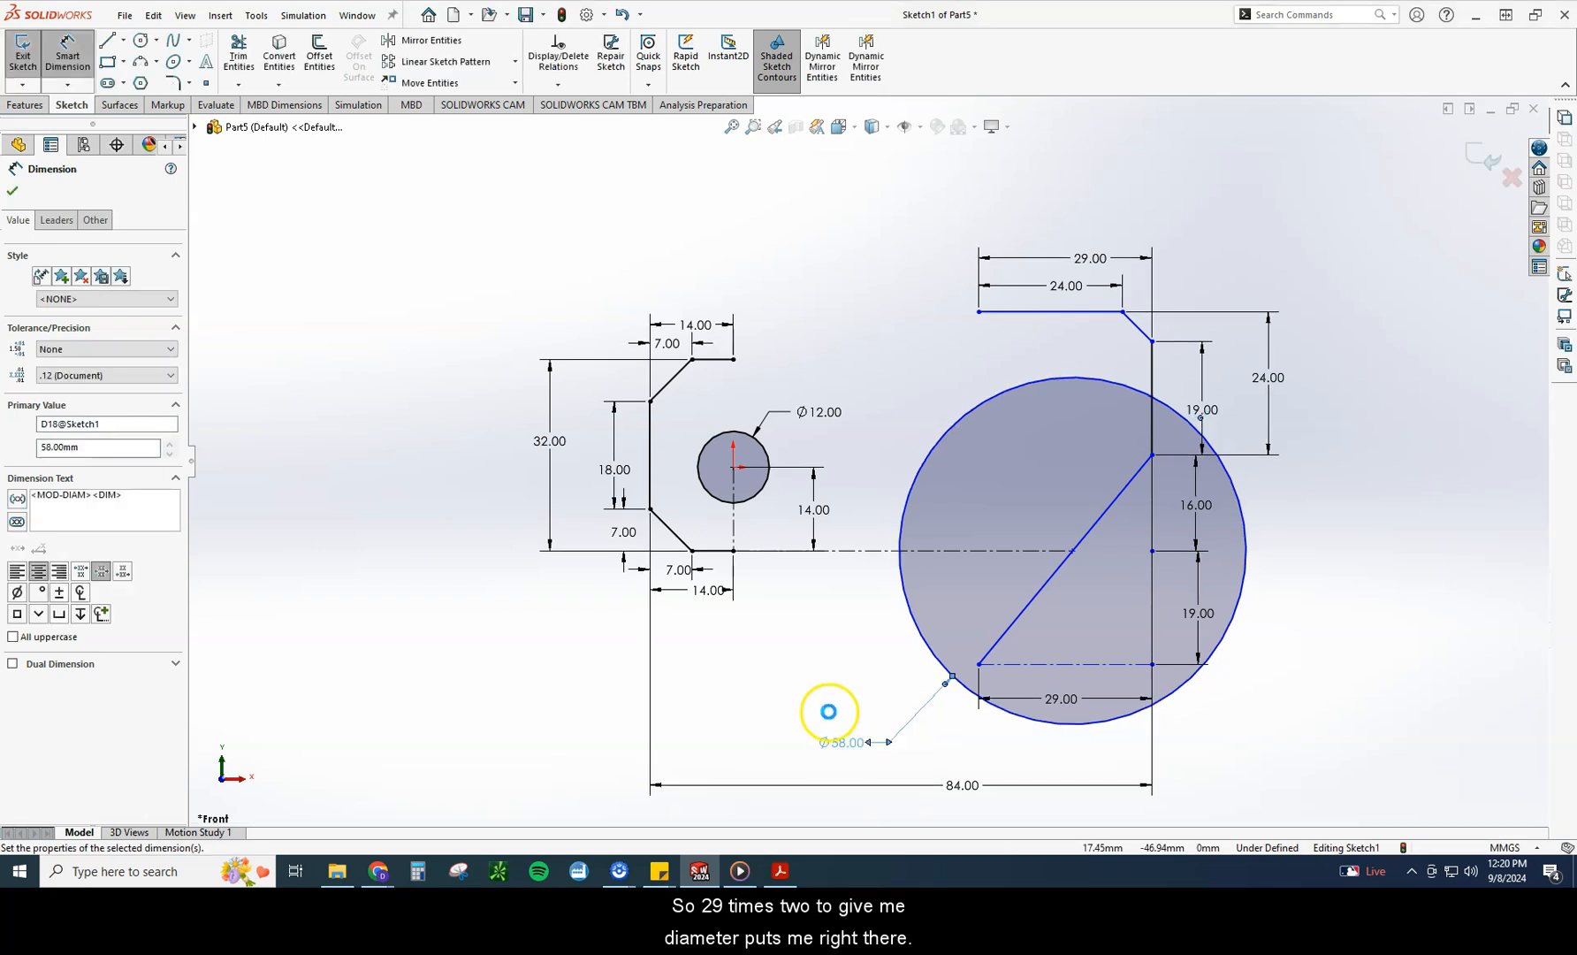
left_click(31, 193)
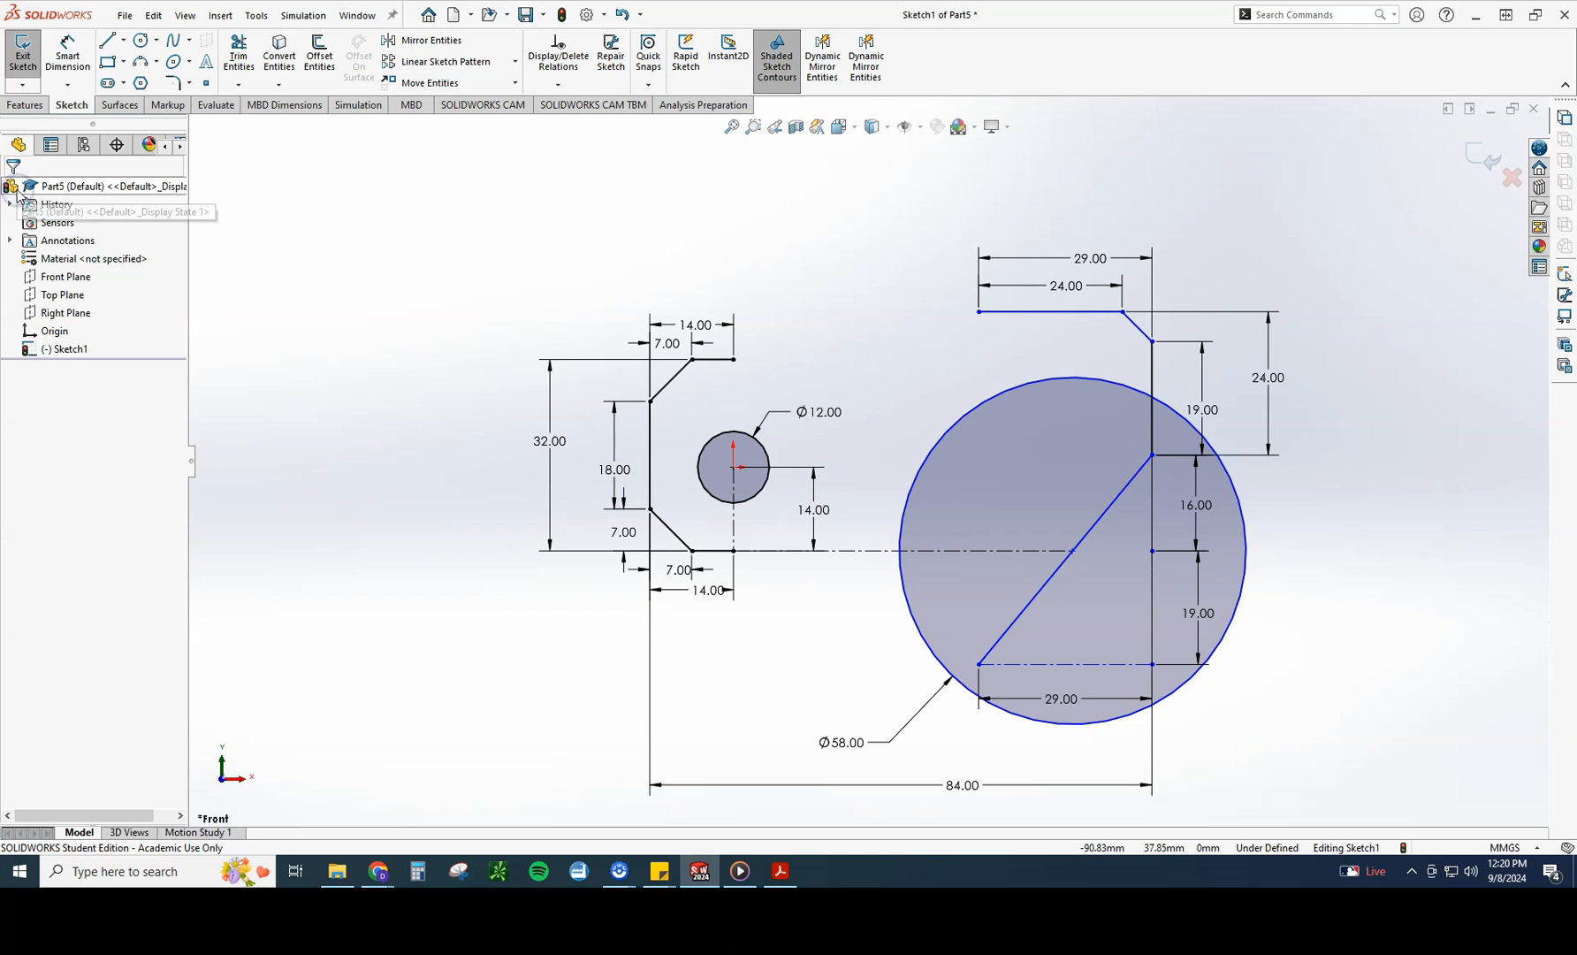
Step: Sketch a horizontal line about 14 mm long extending left from the diagonal's lower end past the 58 mm circle
left_click(107, 40)
left_click(978, 664)
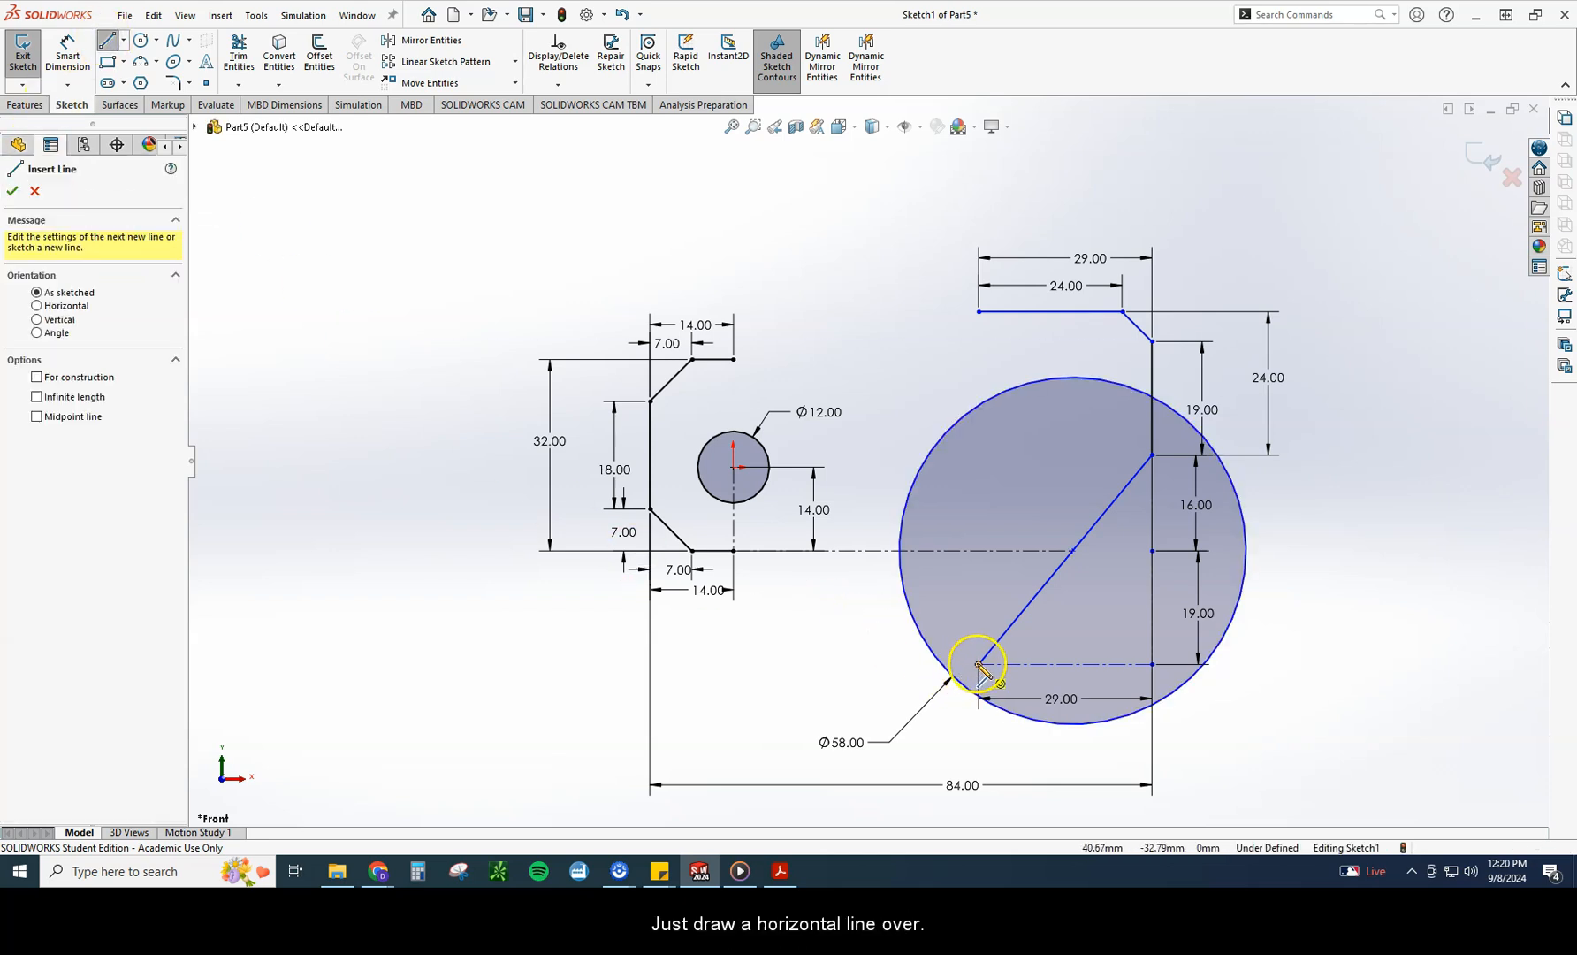
left_click(895, 664)
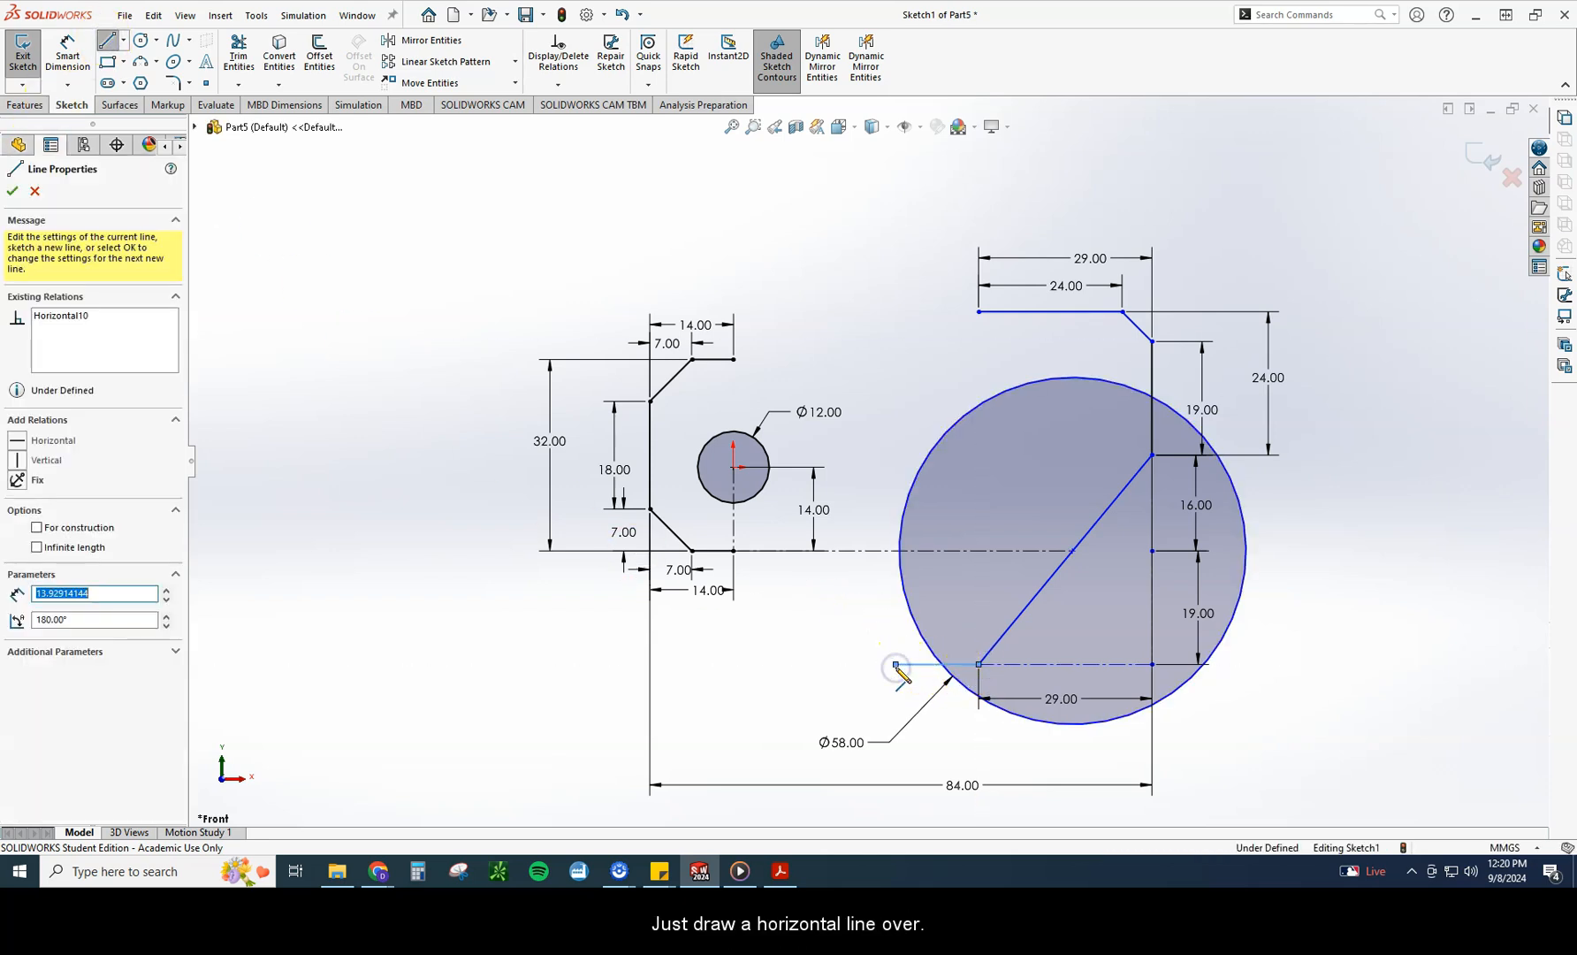
key("Escape")
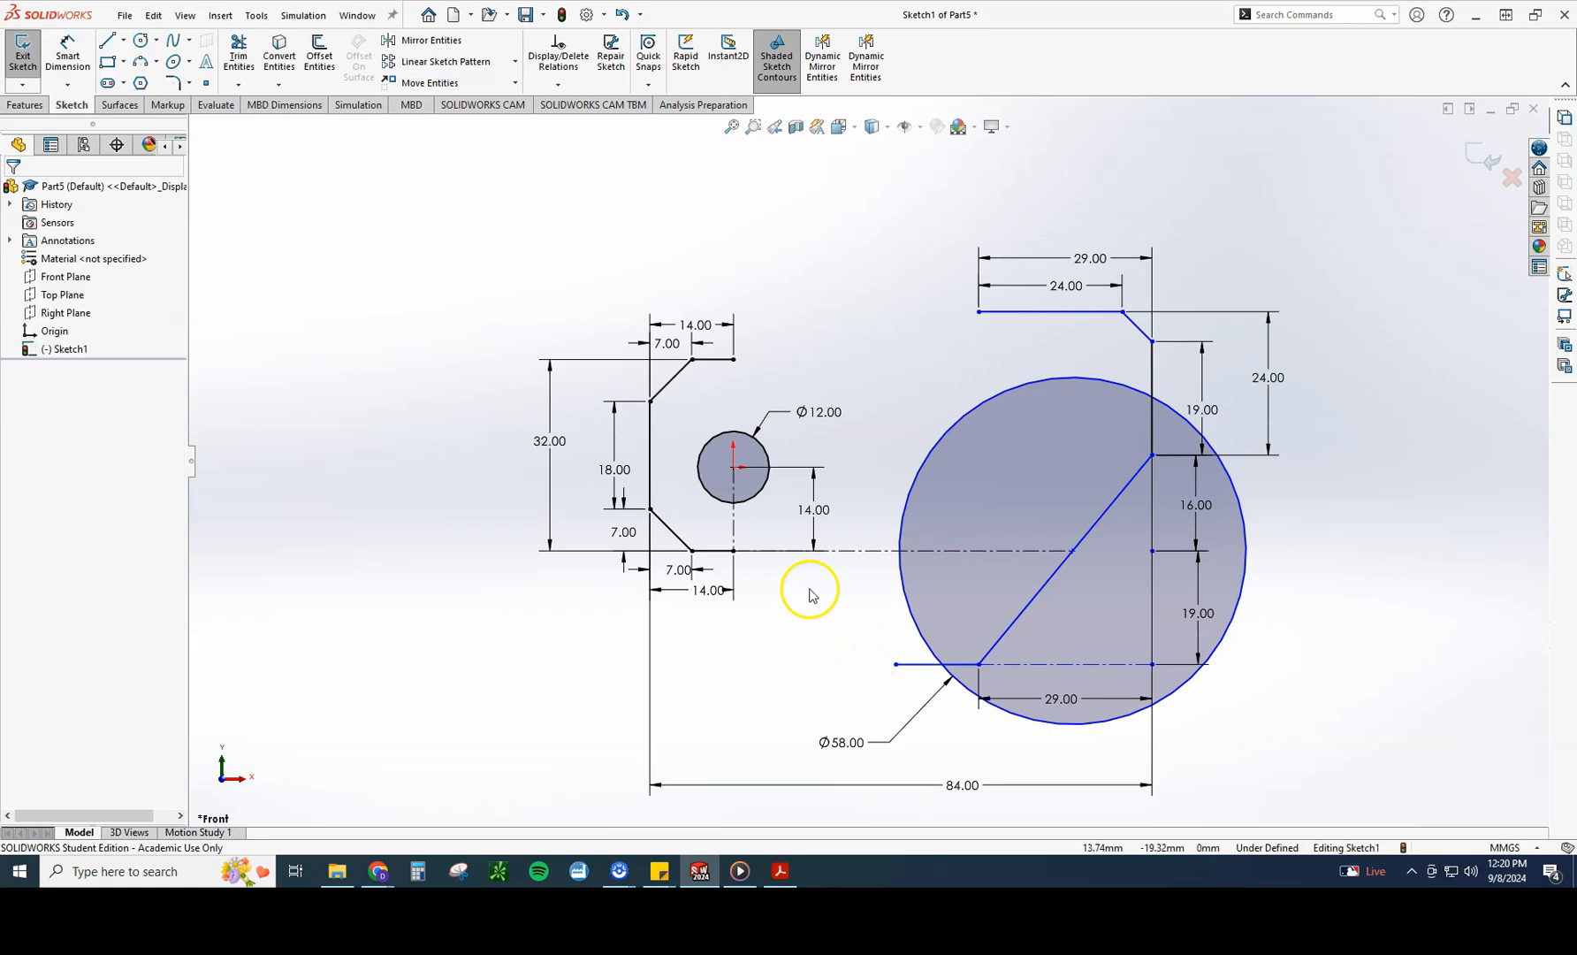
Step: Sketch a solid horizontal line about 31 mm long from the right end of the lower-left edge to just inside the large circle
left_click(106, 39)
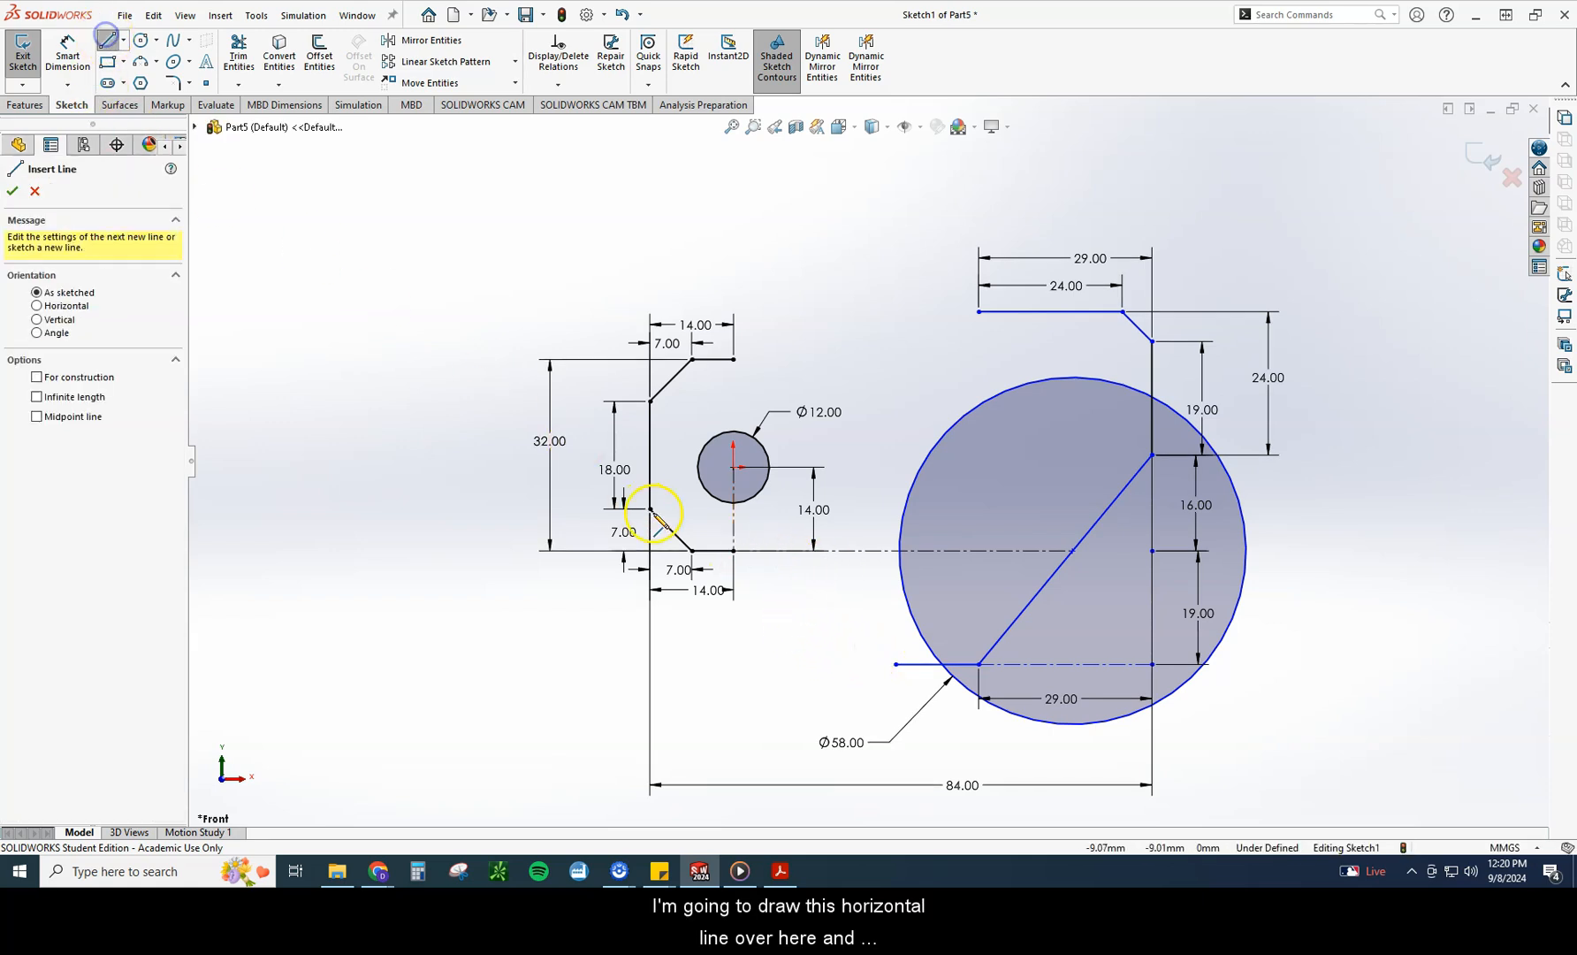
left_click_drag(734, 550, 919, 551)
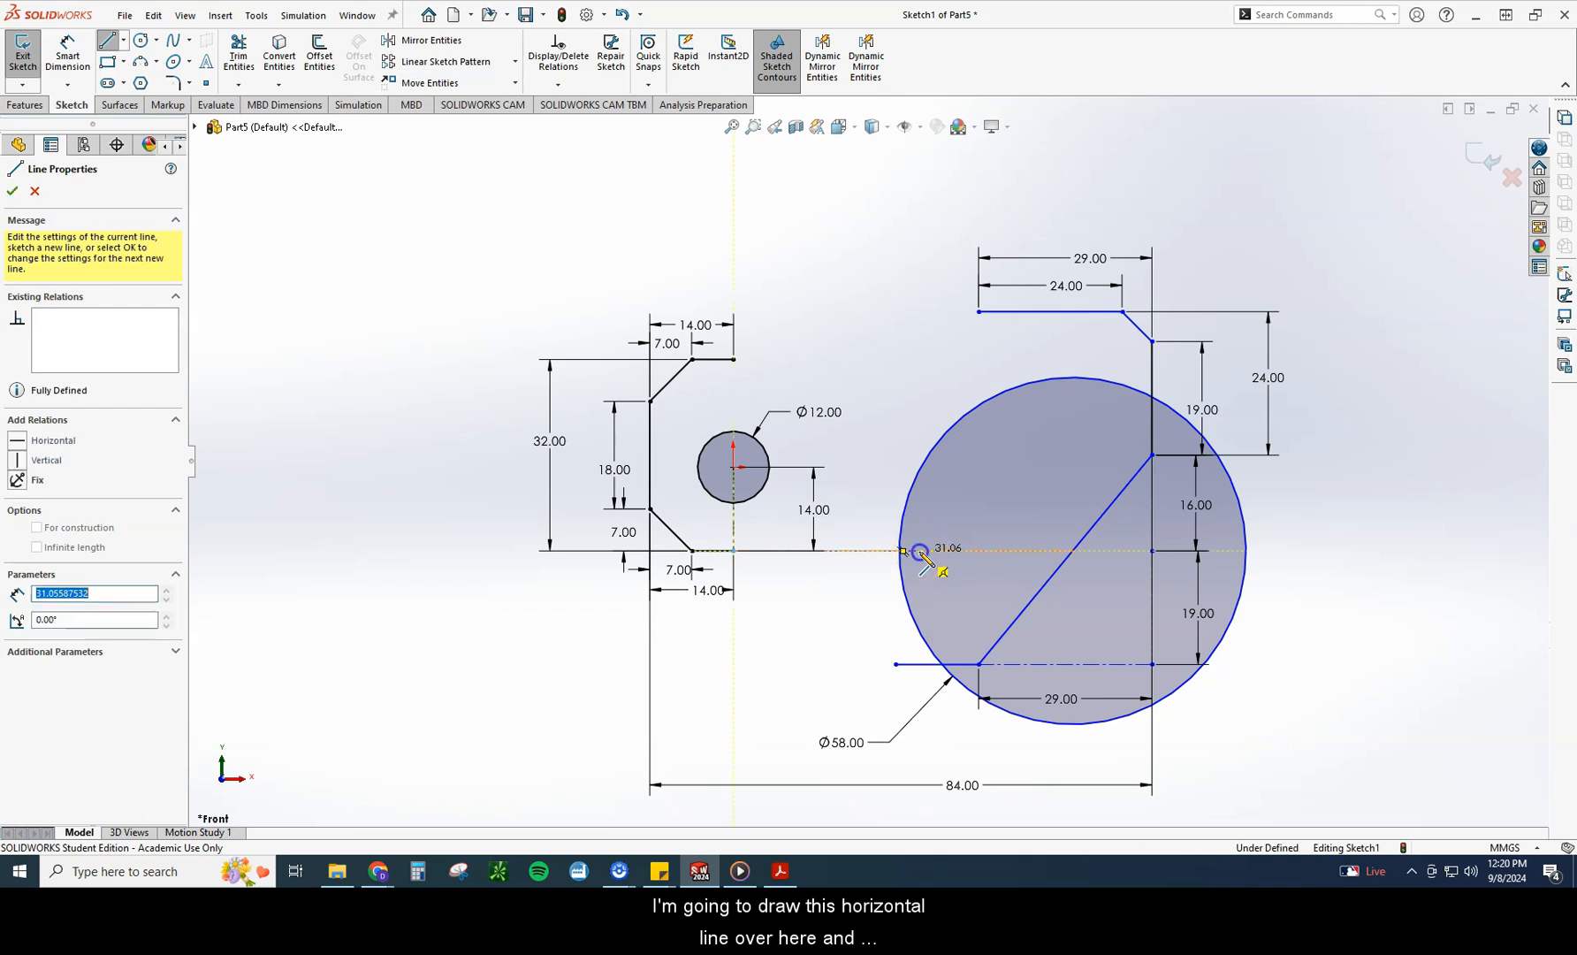
key("Escape")
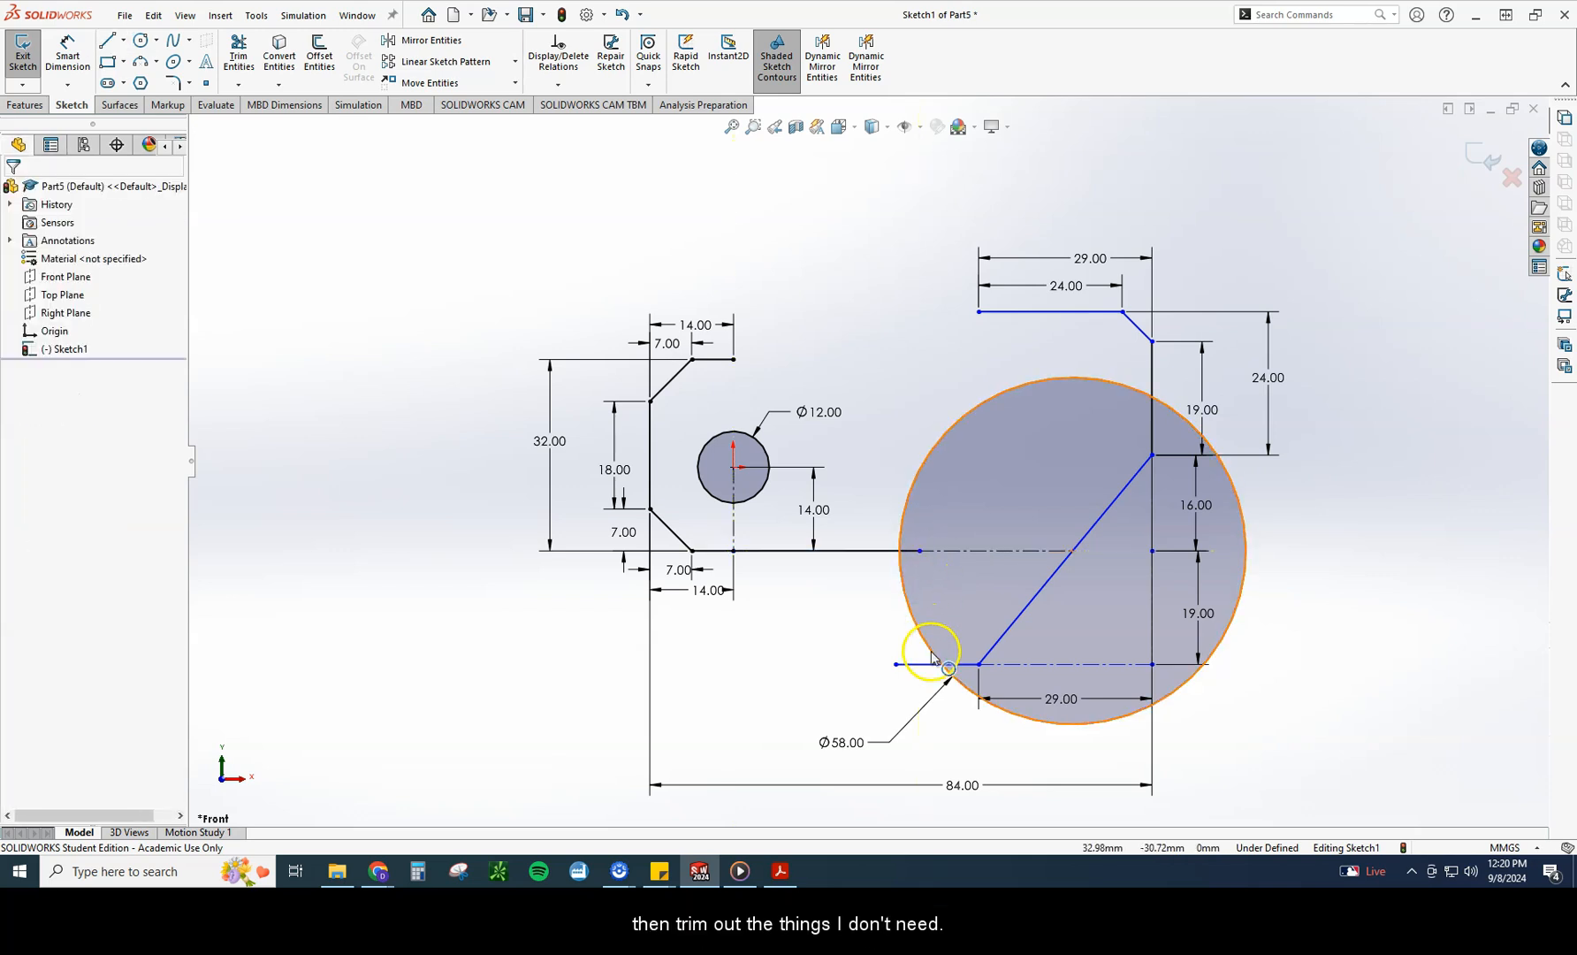
Step: Trim the large circle to its lower-left arc, removing the overhanging line ends and the centerline remnant inside the profile
left_click(241, 55)
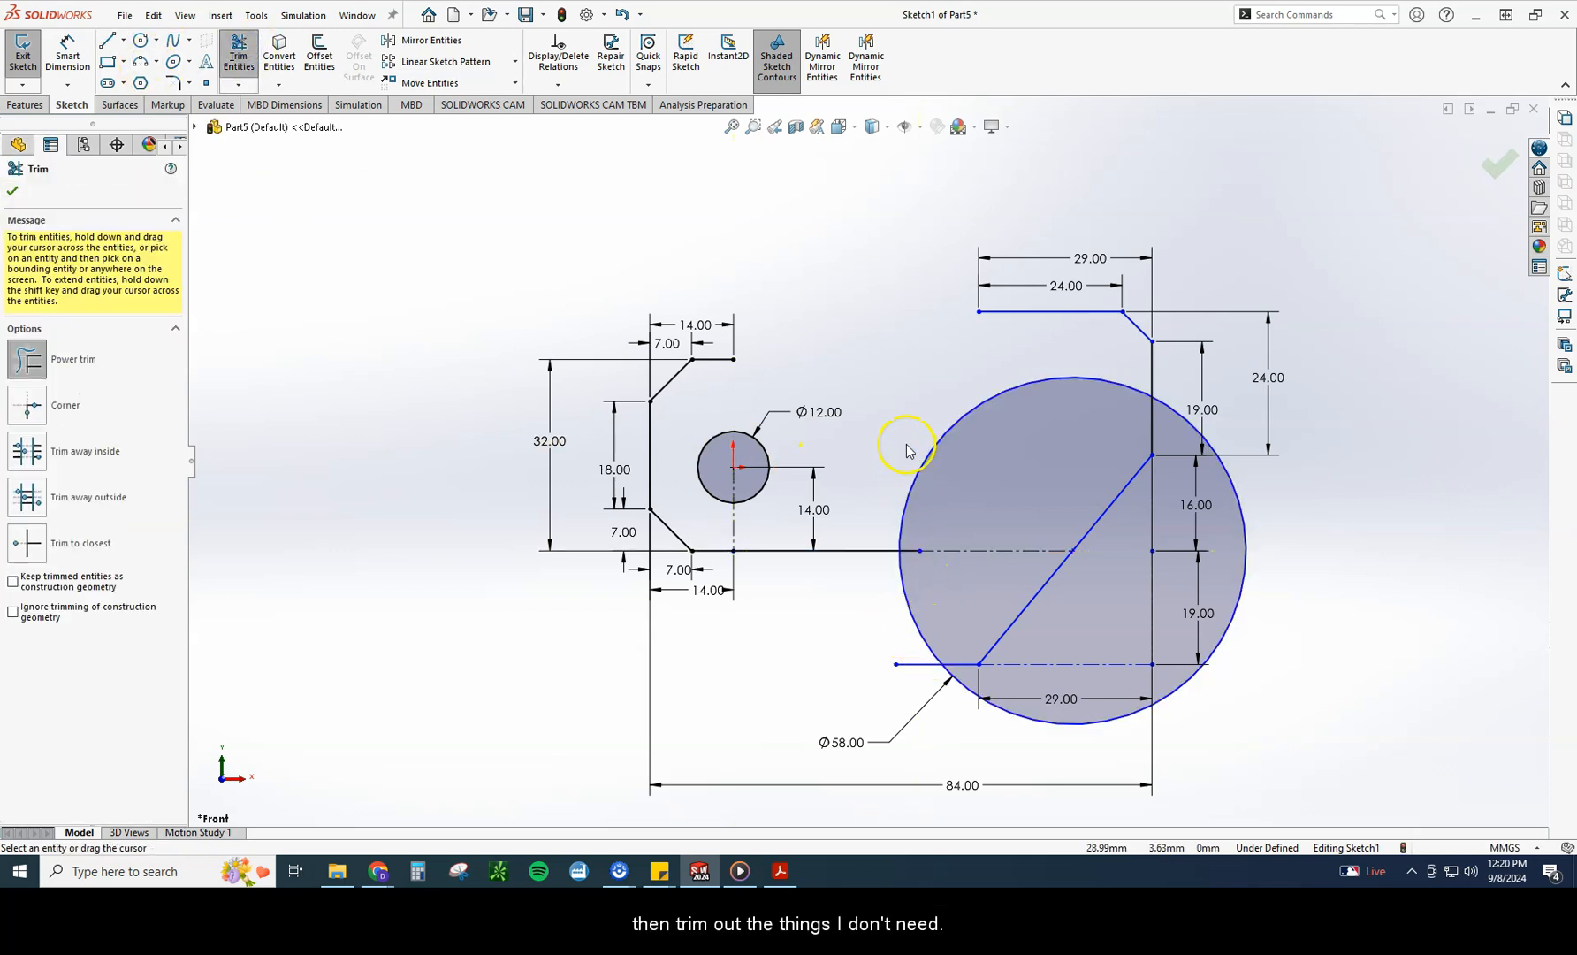
left_click_drag(898, 422, 959, 458)
mouse_move(1127, 522)
left_mouse_down()
mouse_move(1274, 546)
mouse_move(1035, 718)
mouse_move(892, 665)
mouse_move(905, 650)
left_mouse_up()
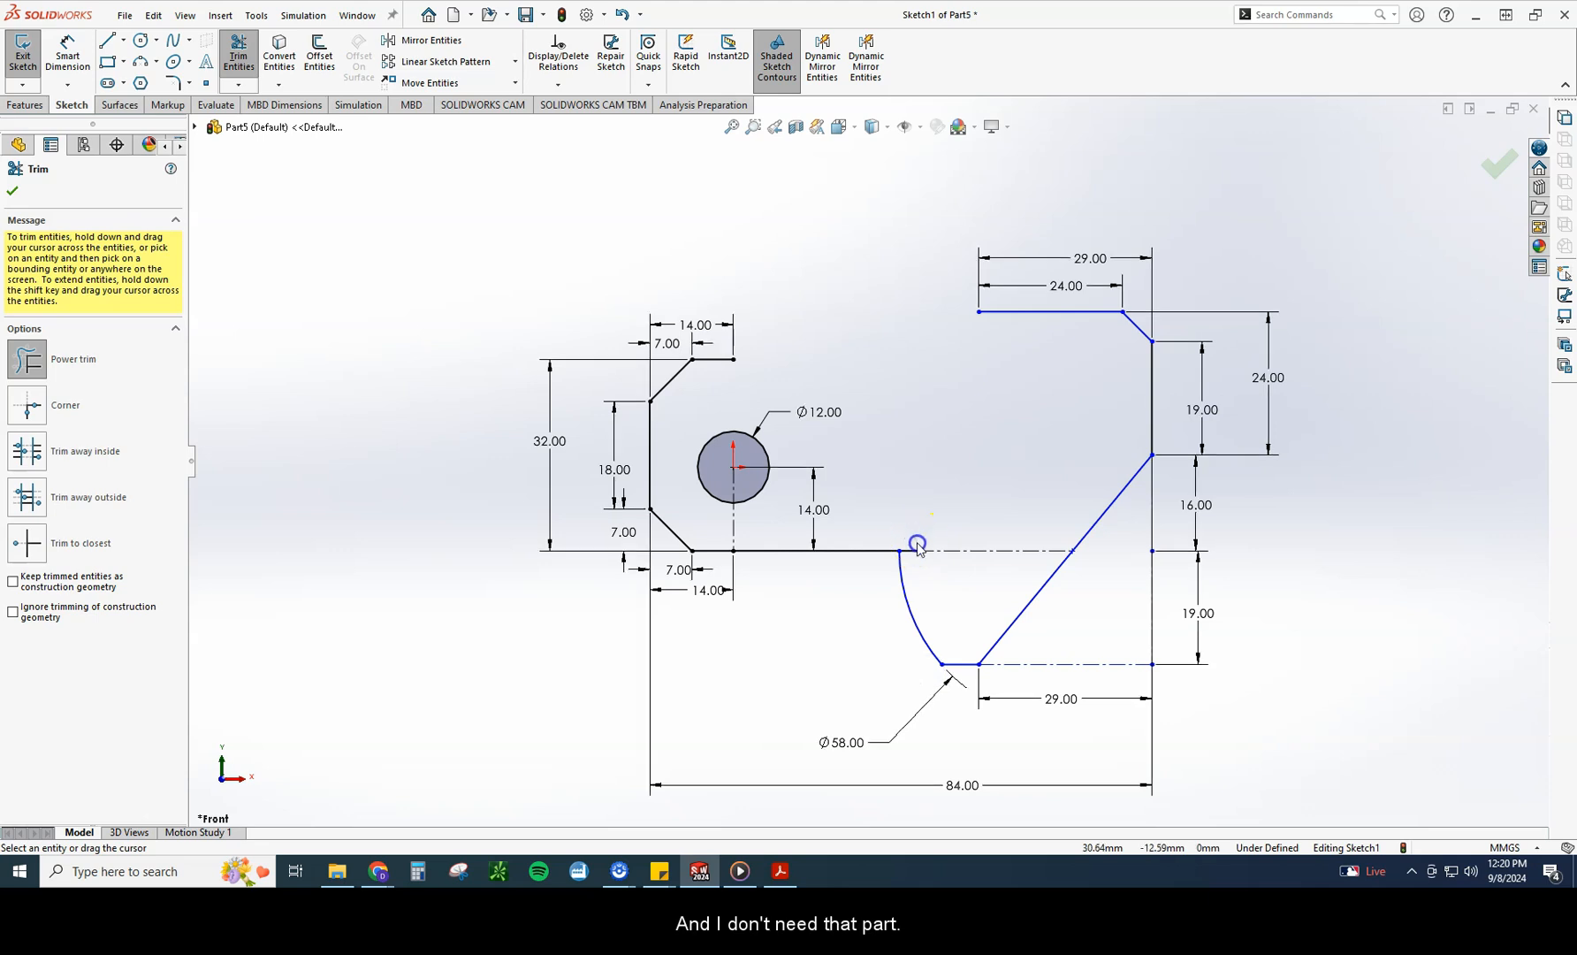
left_click(943, 587)
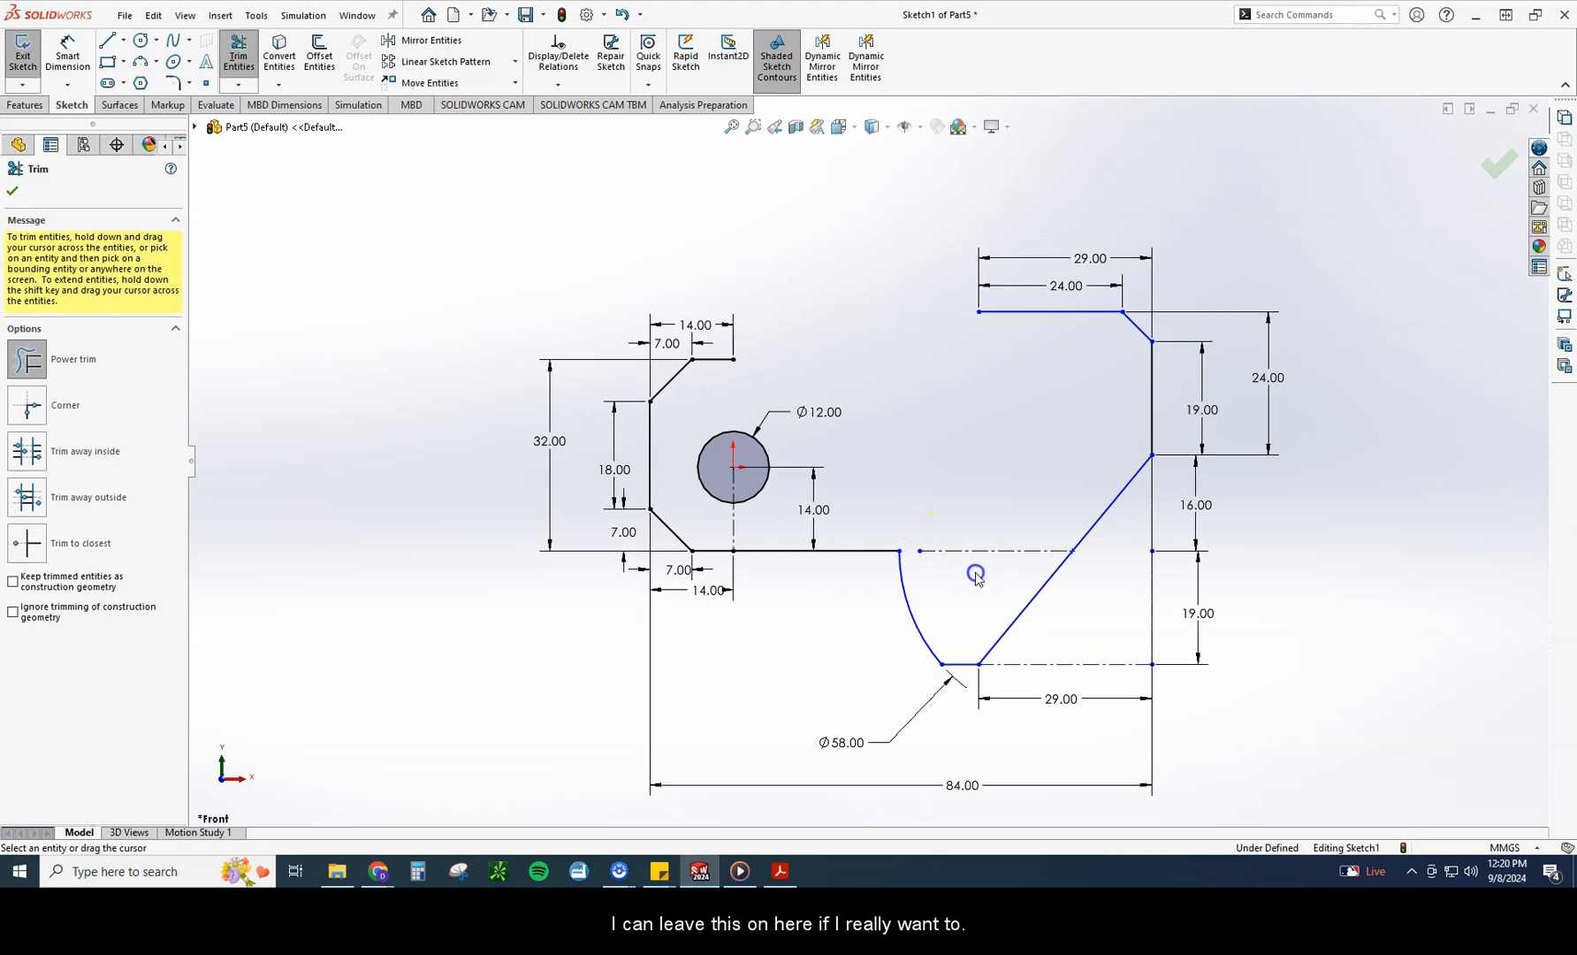
left_click_drag(976, 576, 1006, 471)
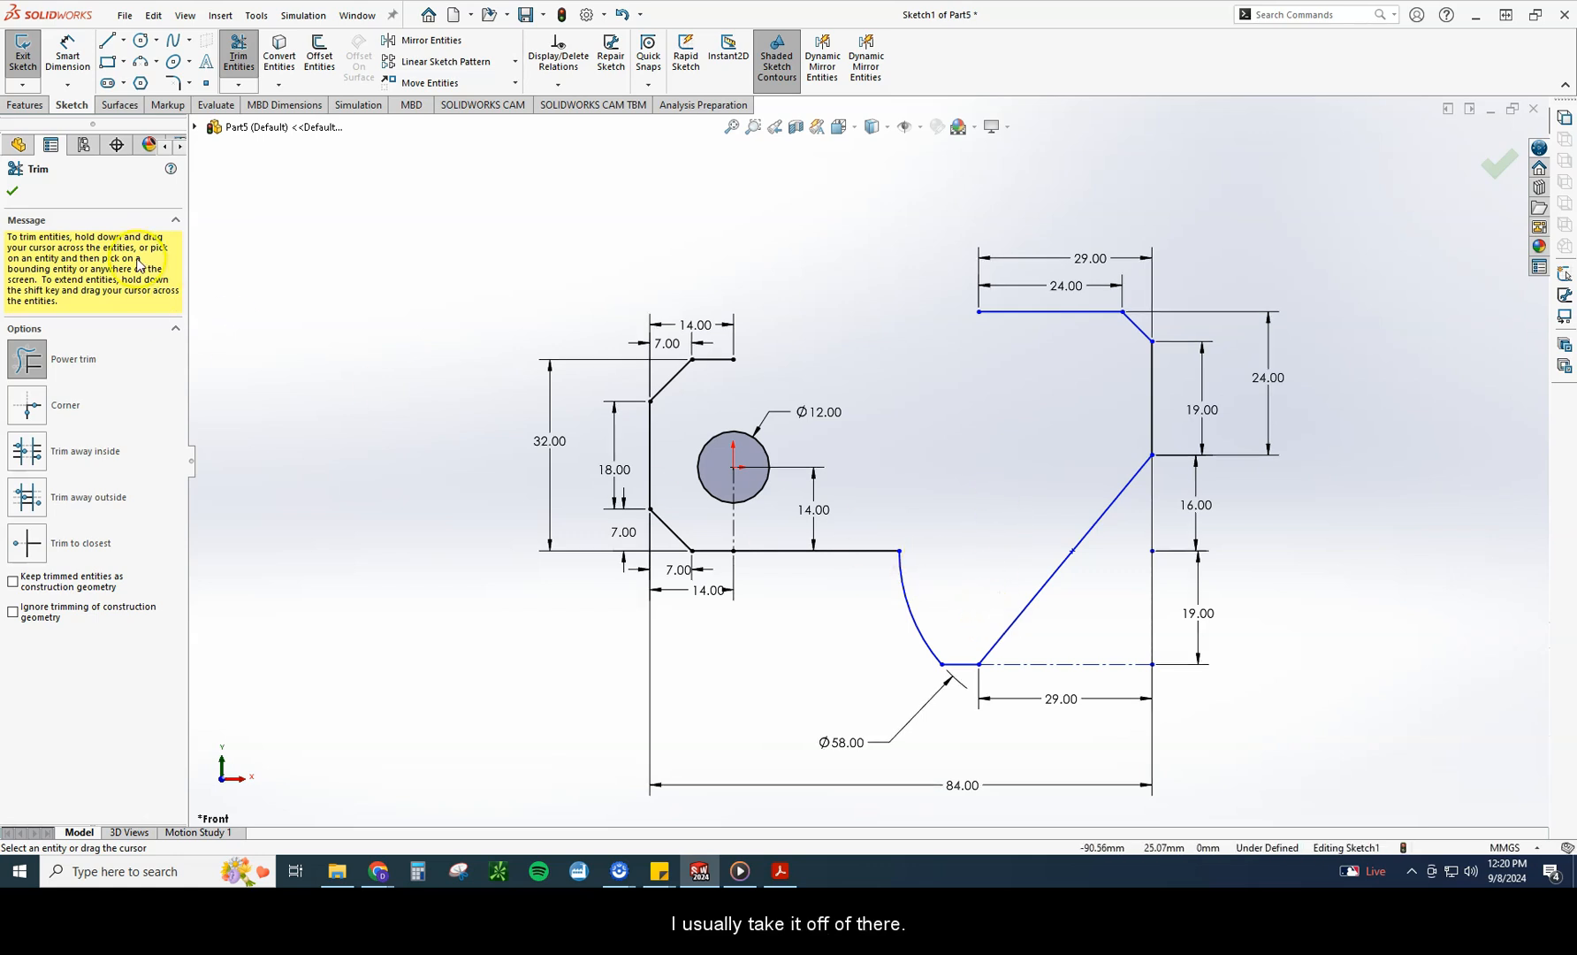
left_click(13, 195)
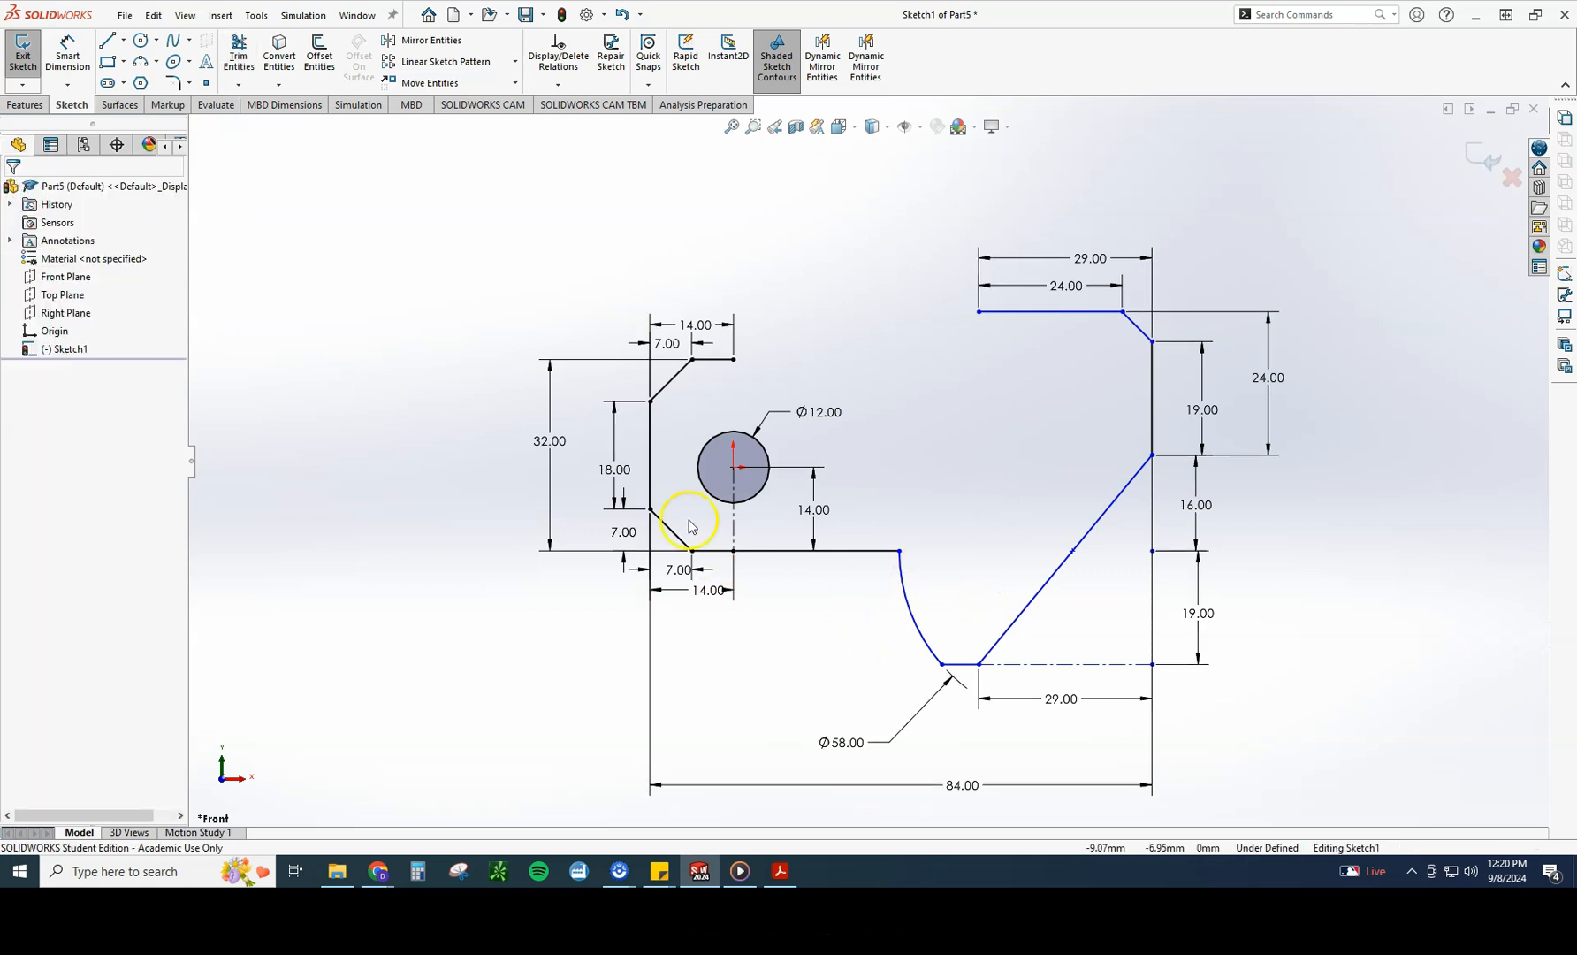
Step: Reposition the 58 mm diameter dimension and make the arc's center point coincident with the lower horizontal line
left_click_drag(851, 745, 778, 691)
left_click(824, 742)
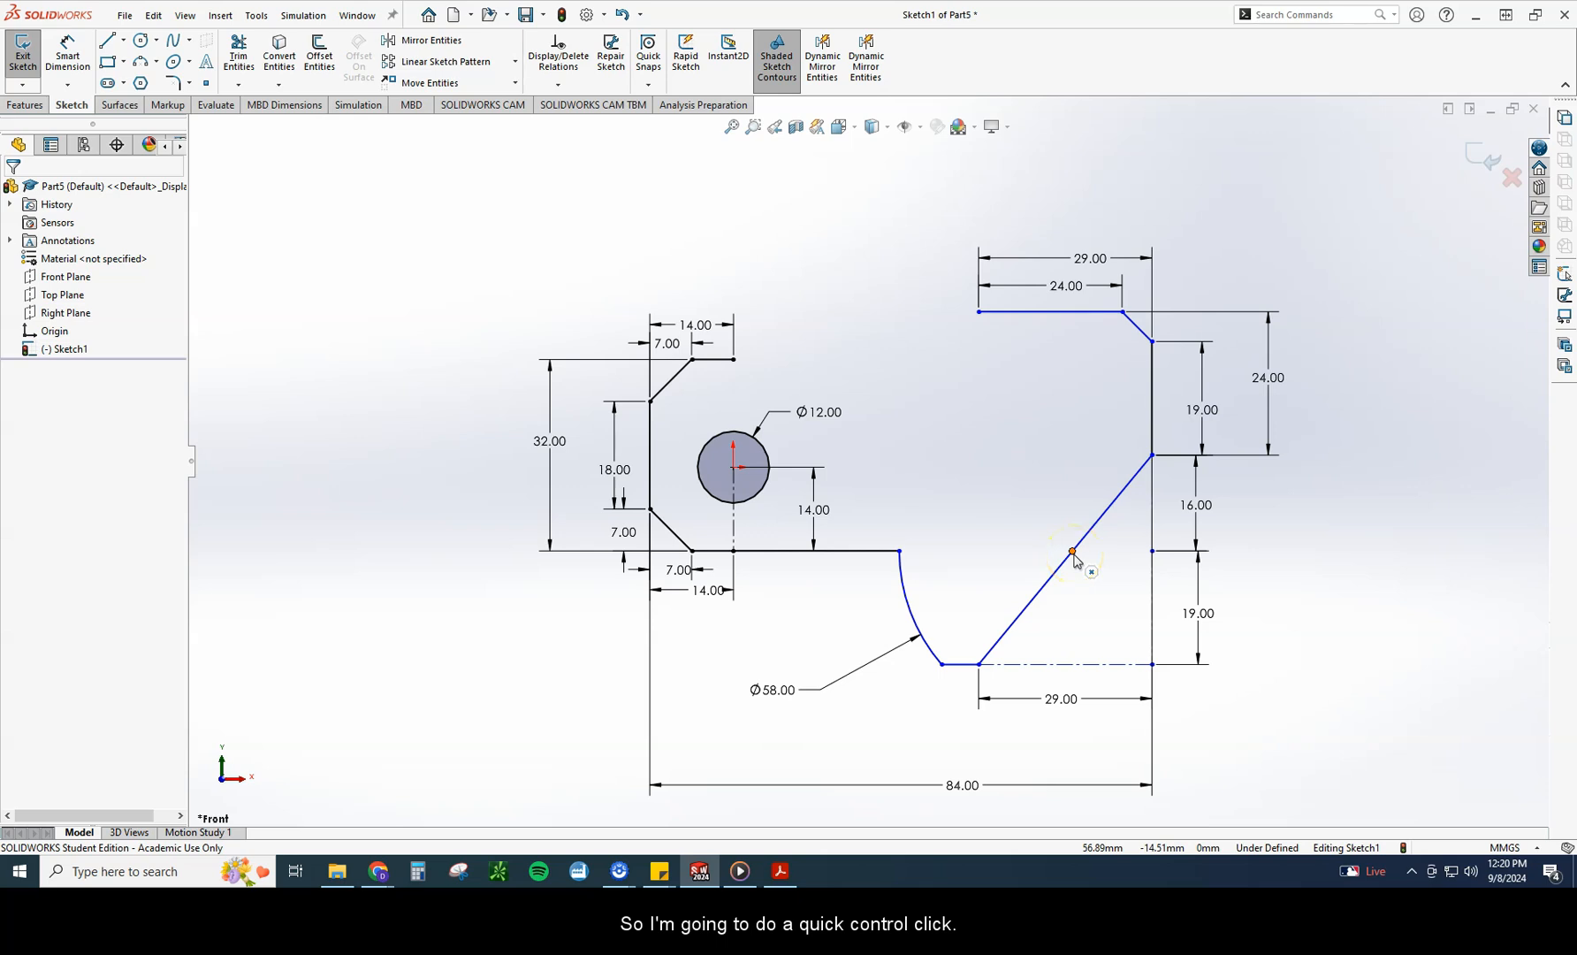
left_click(1073, 551, "ctrl")
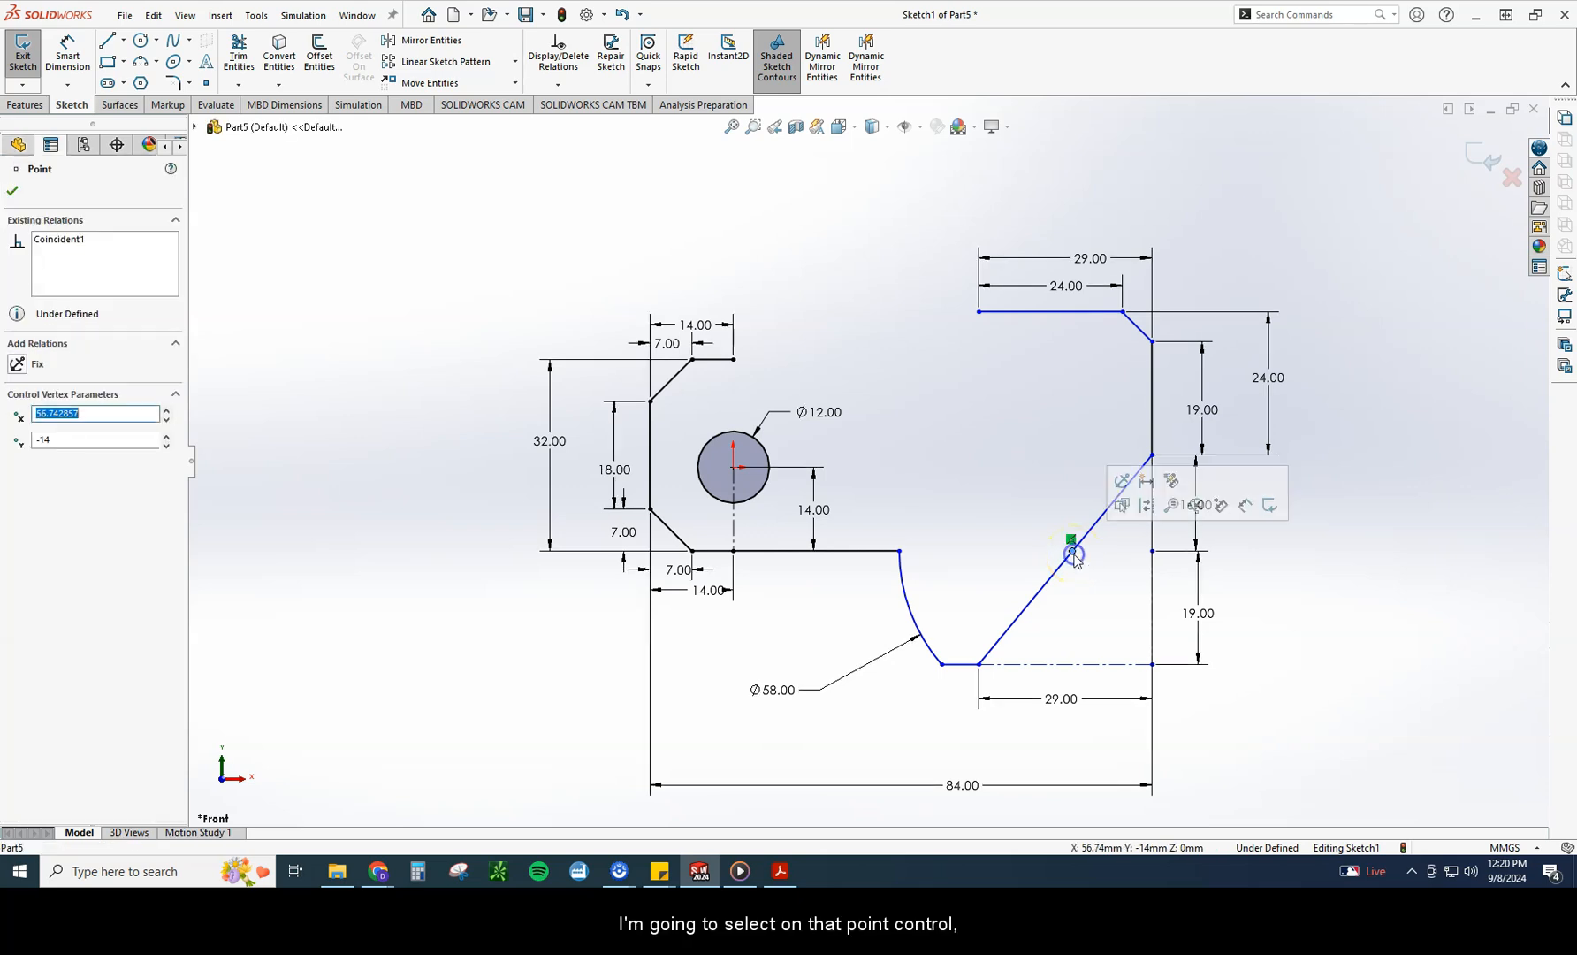
left_click(834, 550)
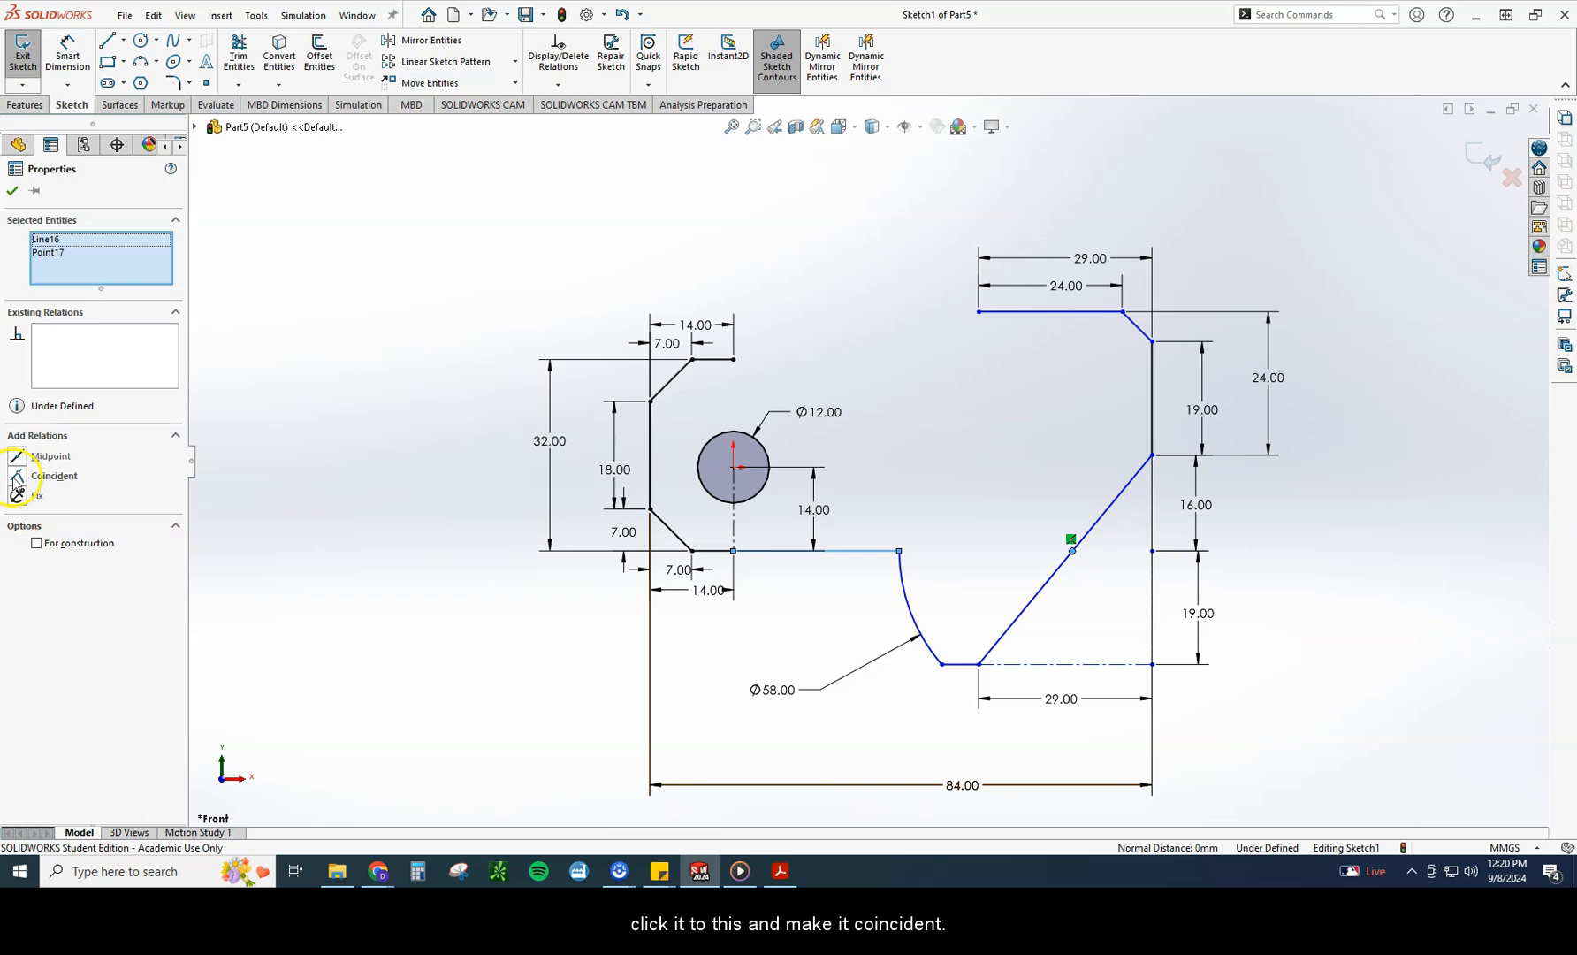
left_click(18, 479)
left_click(311, 581)
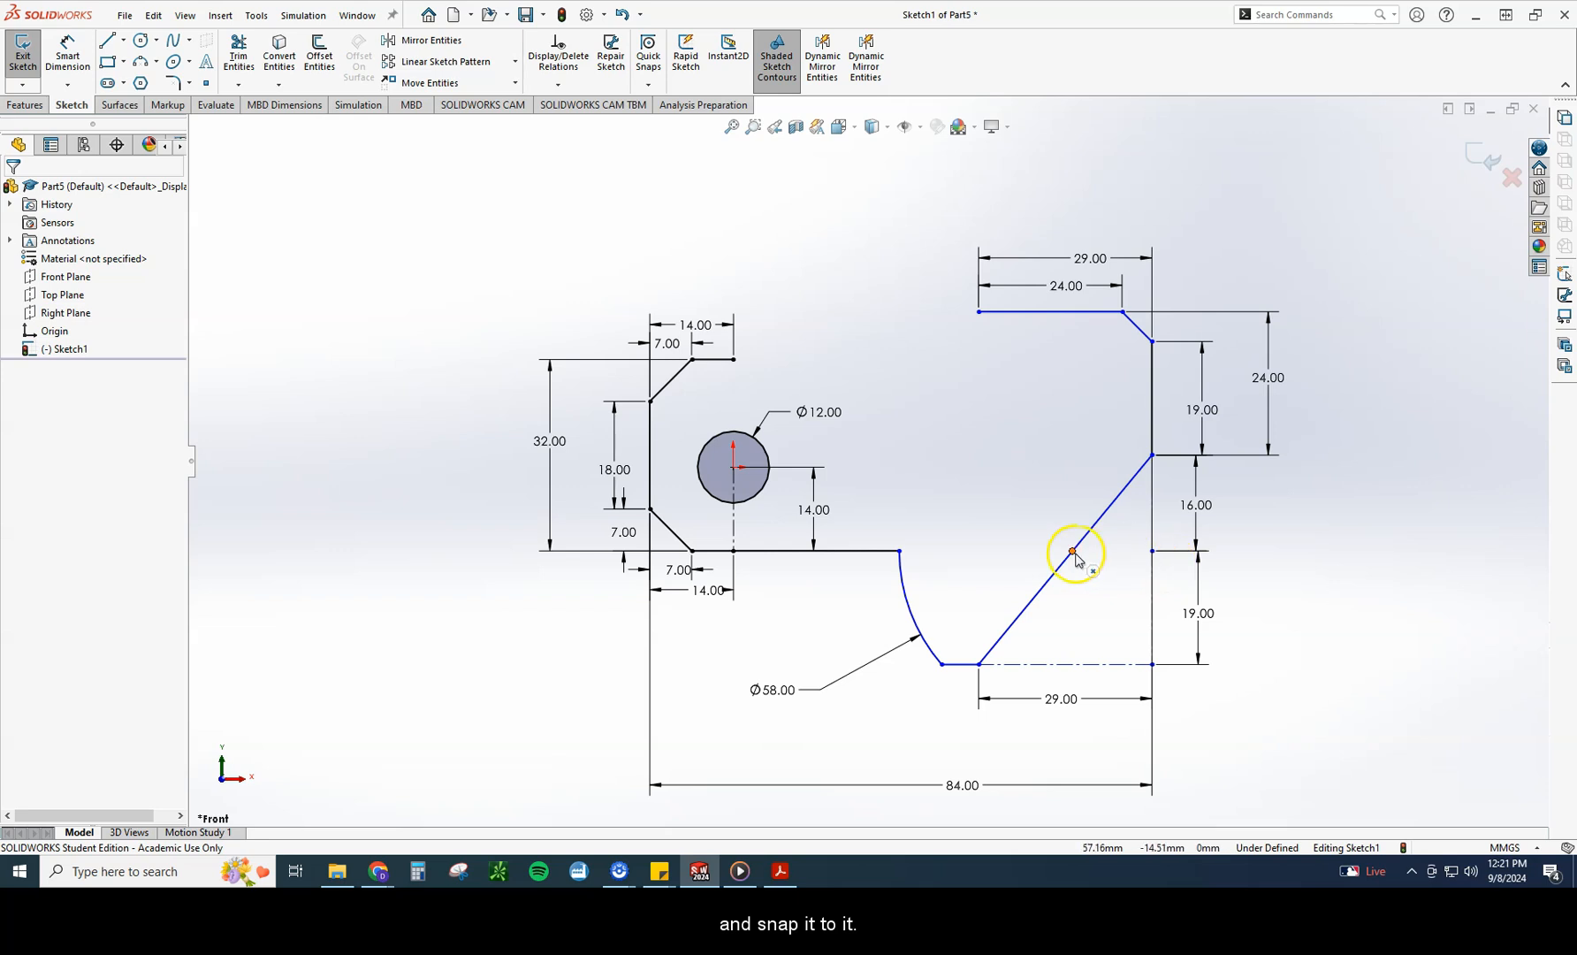
Step: Try to dimension the diagonal line's vertical height, and preview a length dimension on the short bottom line without placing it
left_click(70, 68)
left_click(1043, 588)
left_click(1293, 568)
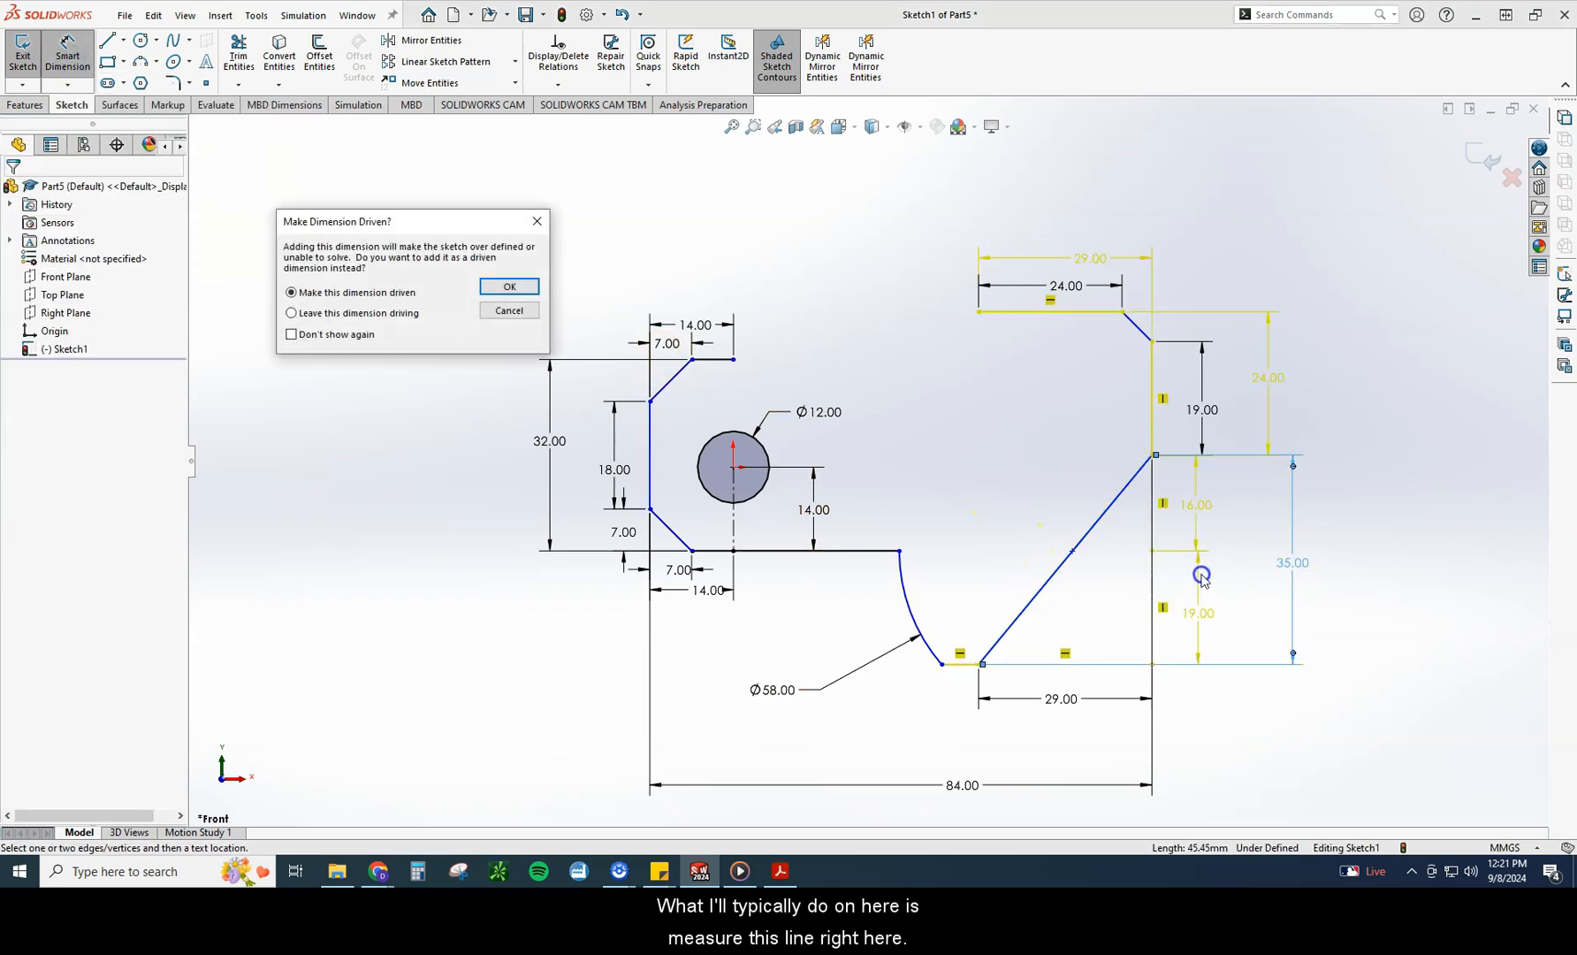
left_click(529, 313)
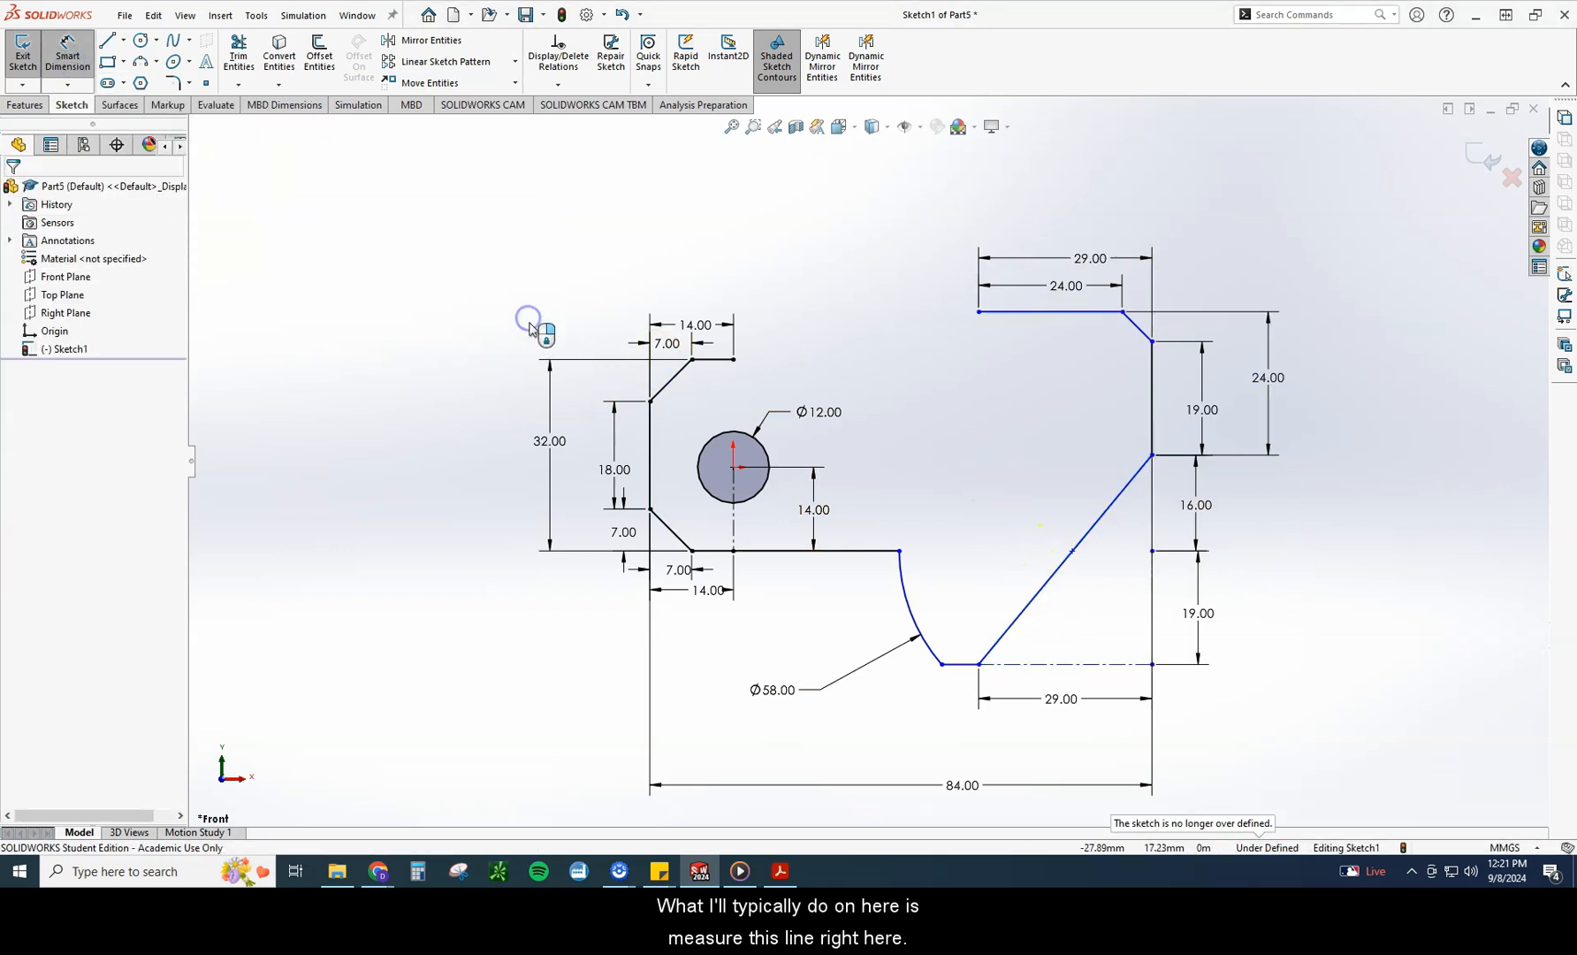
left_click(951, 670)
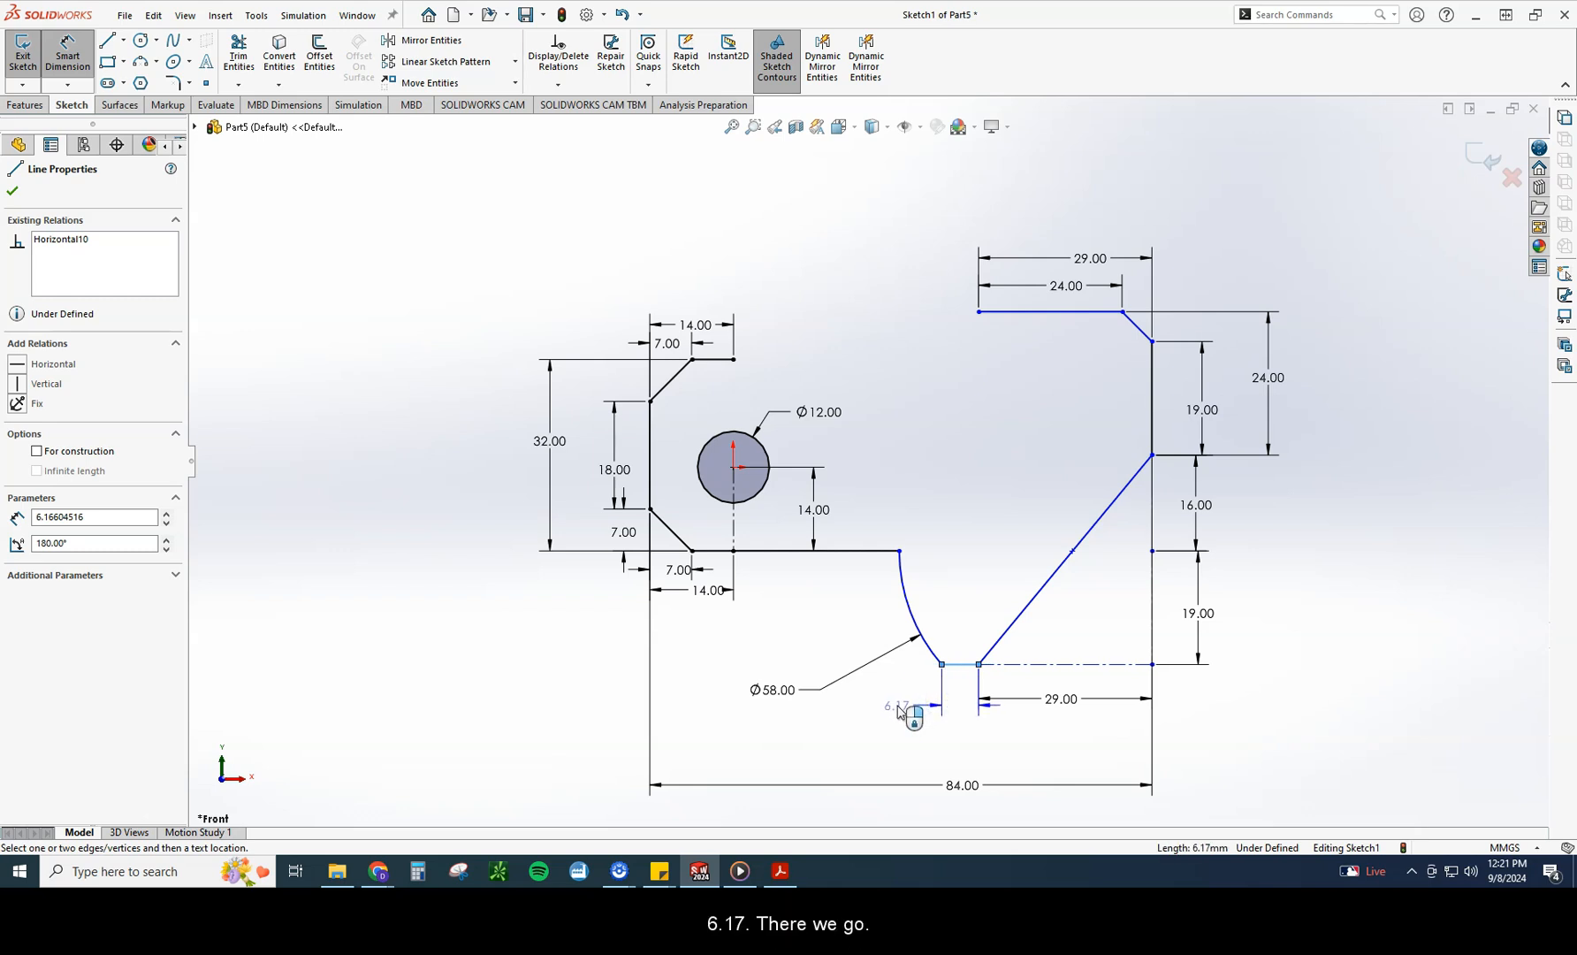
key("Escape")
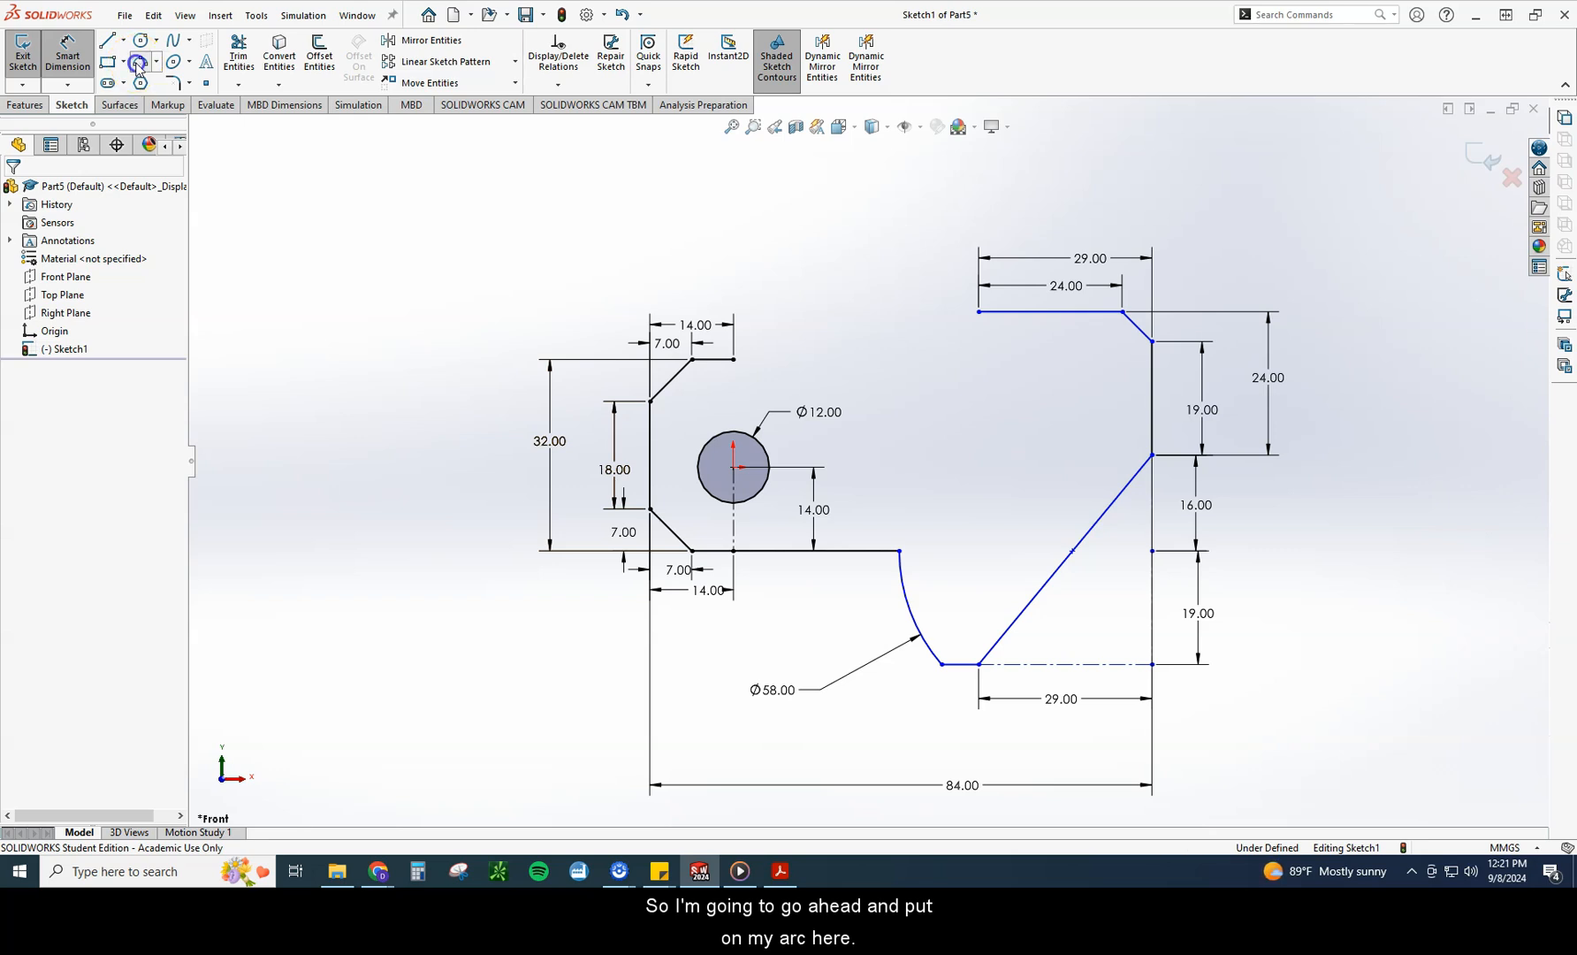
Step: Sketch a concave 3-point arc of about 43 mm radius from the upper-left edge's right end to the 24 mm top line's left end
left_click(138, 61)
left_click(734, 359)
left_click(979, 311)
left_click(862, 367)
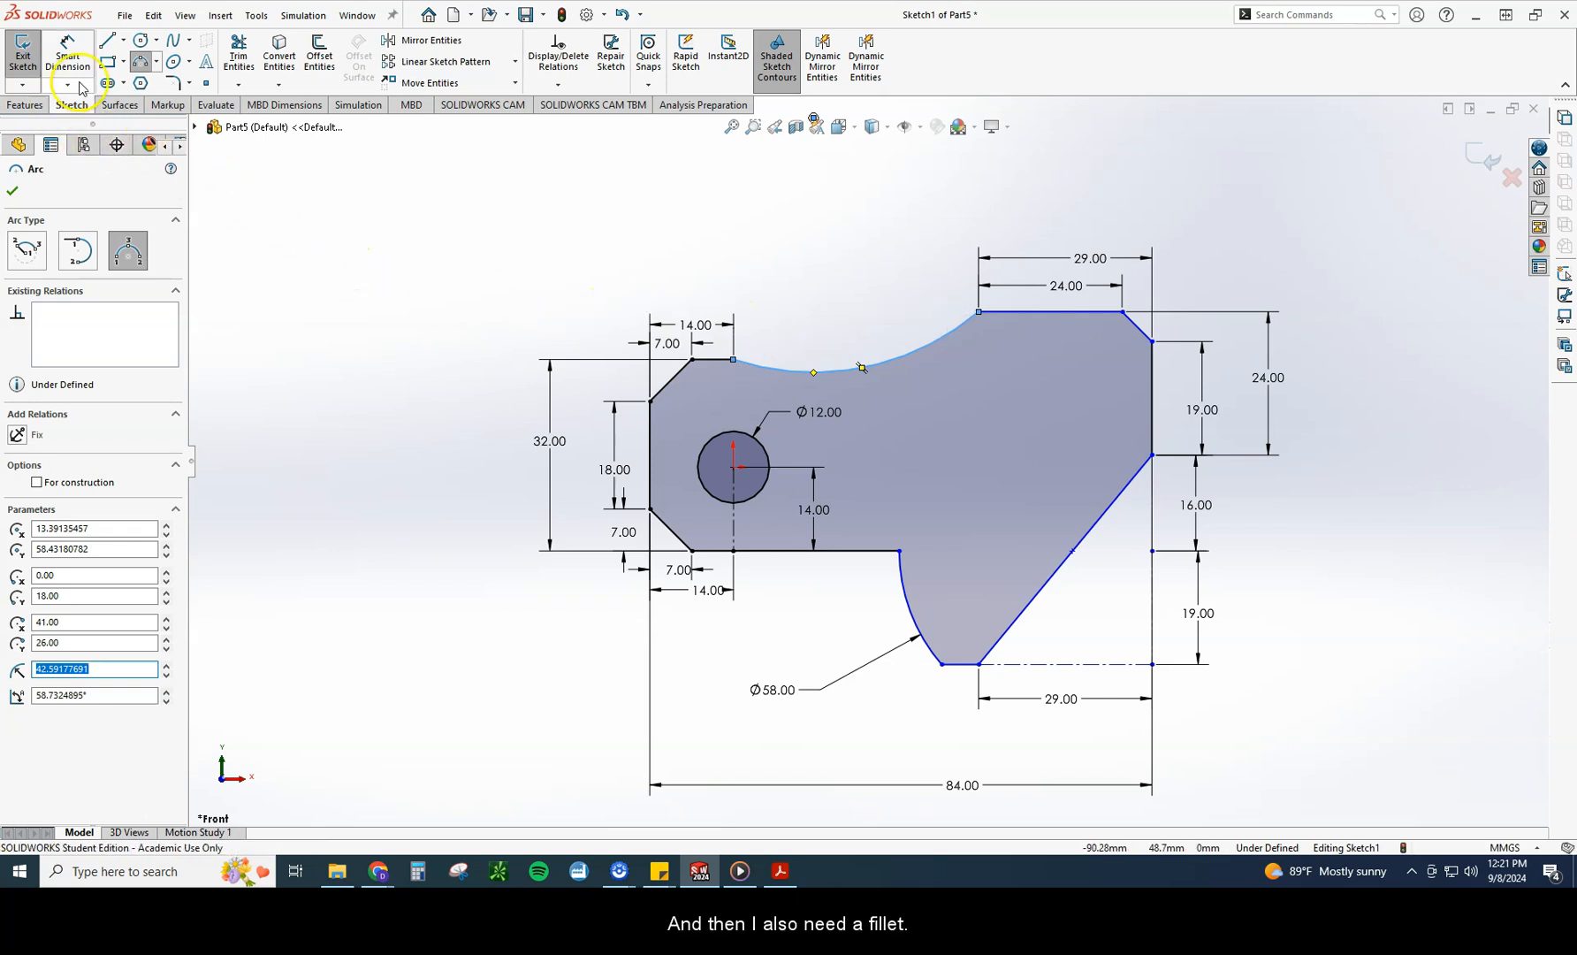
Step: Try to add a 5 mm sketch fillet at the corner between the lower horizontal line and the 58 mm diameter arc
left_click(173, 82)
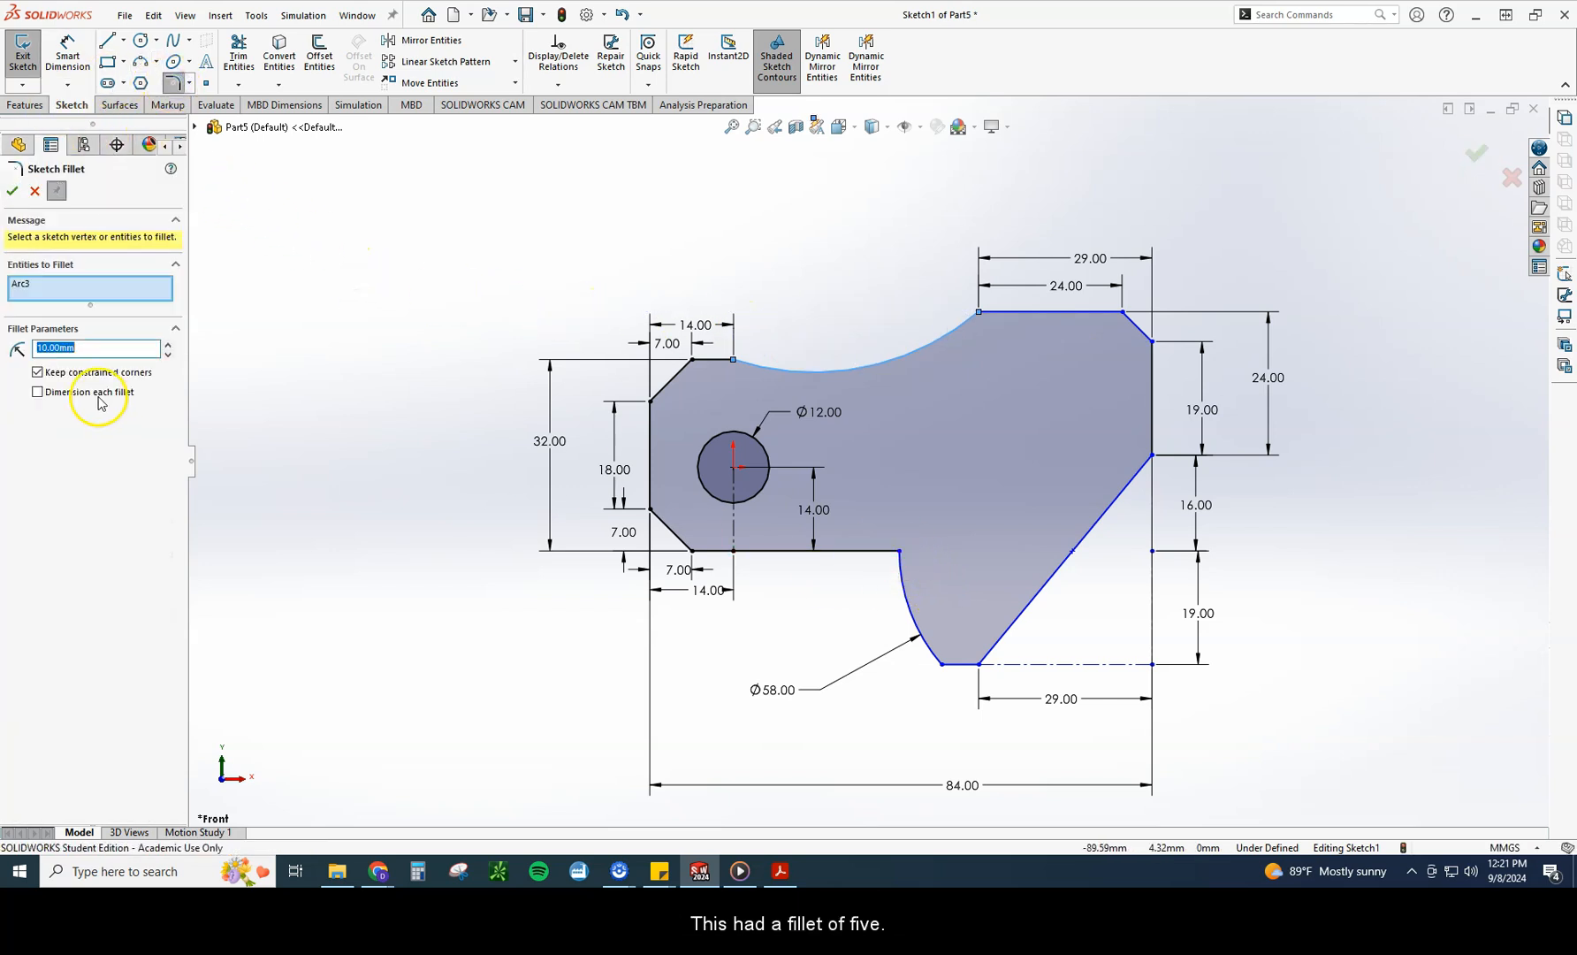
type("5")
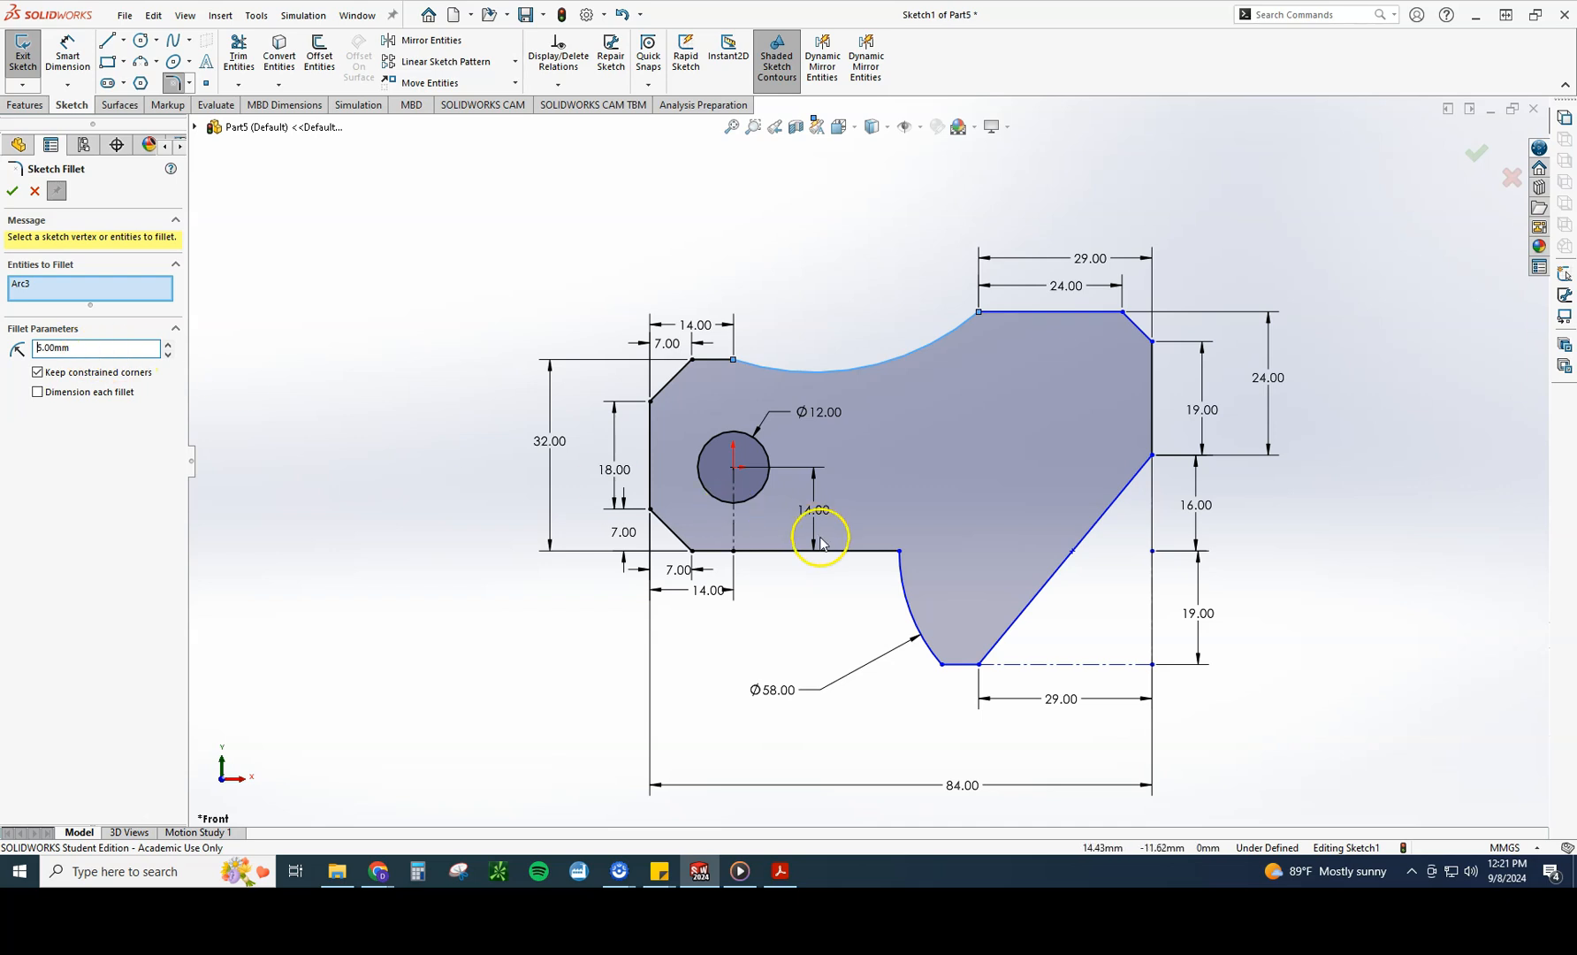
left_click(900, 553)
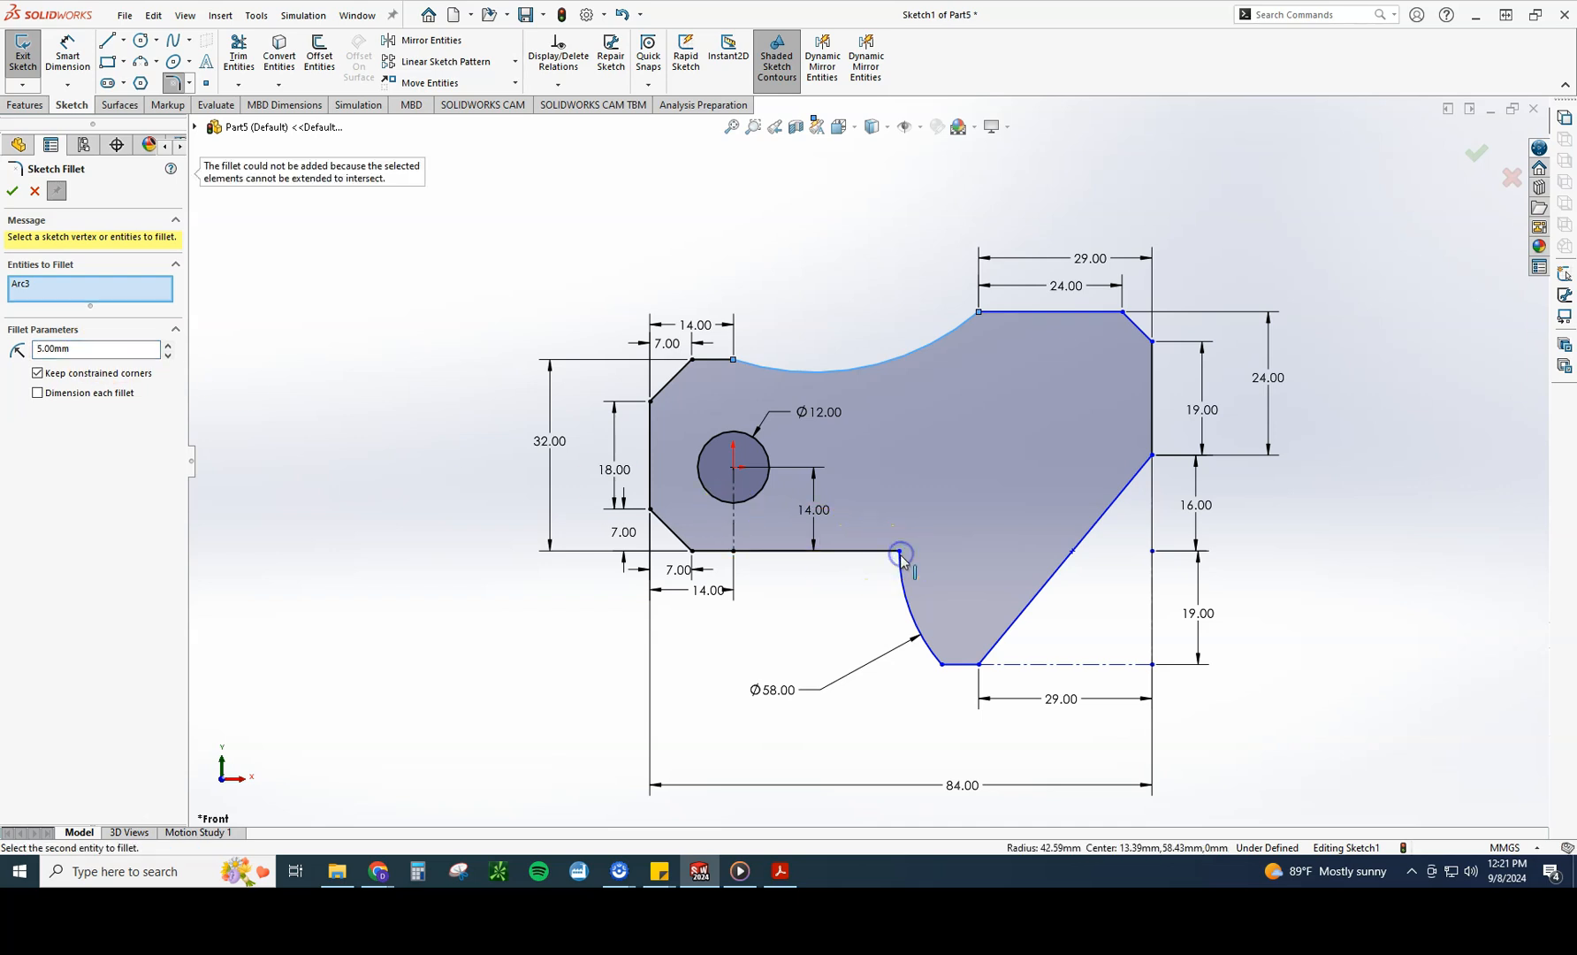
left_click(35, 194)
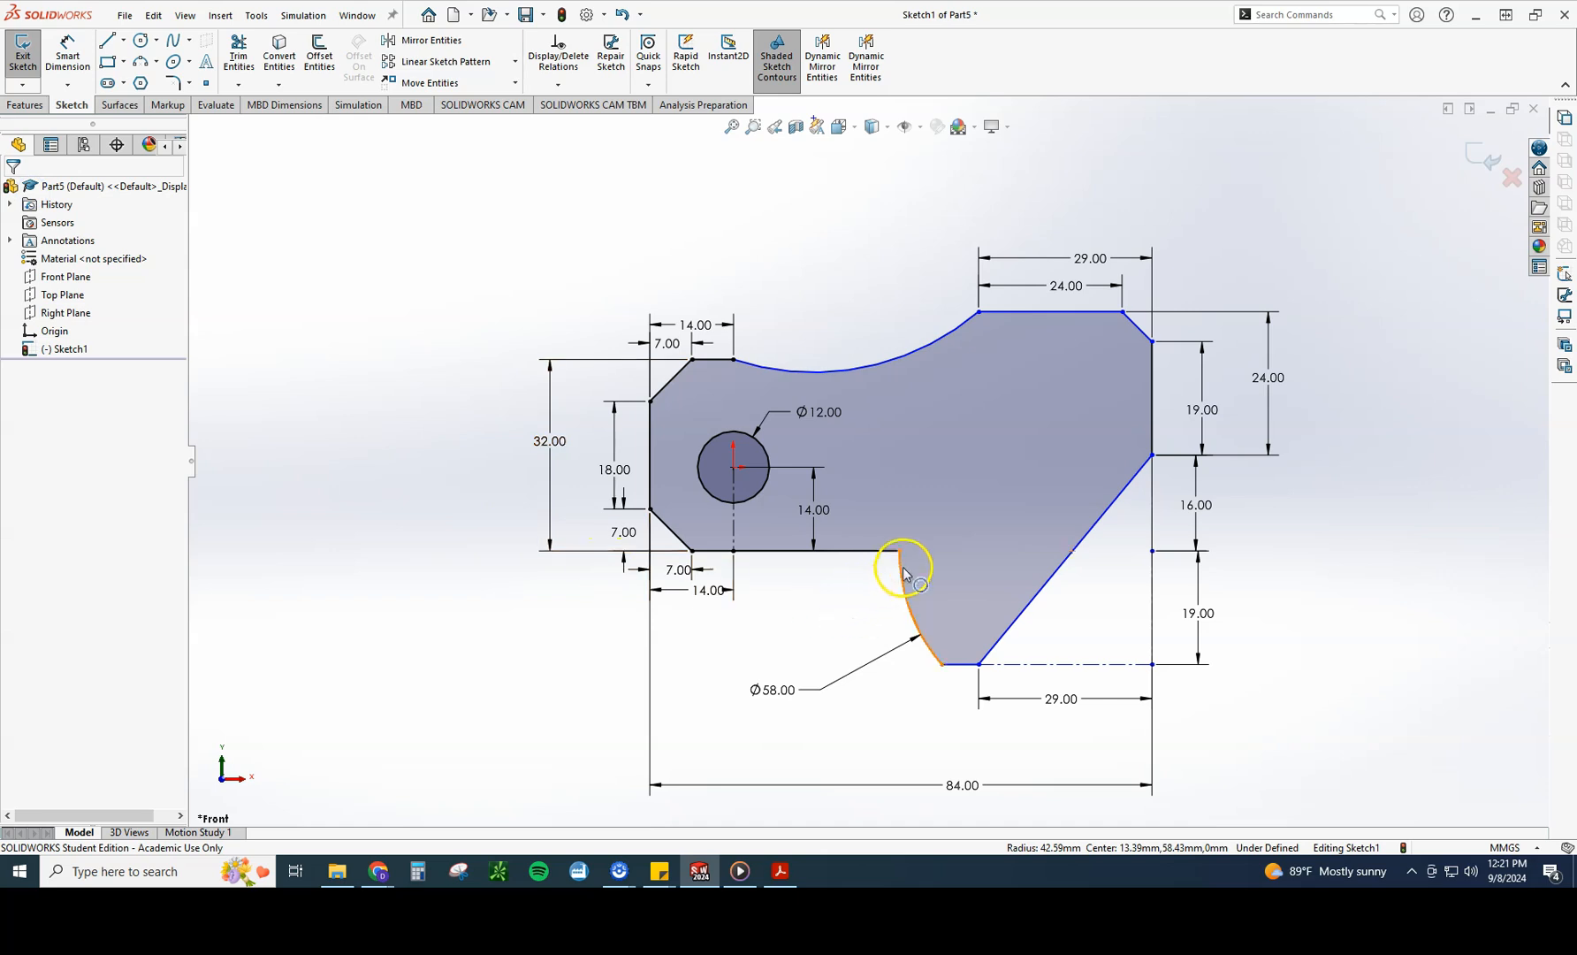
Step: Move the geometry around the corner between the lower horizontal line and the lower arc, and undo the resulting distortion
scroll(915, 564, "up", 1)
left_click_drag(898, 536, 878, 547)
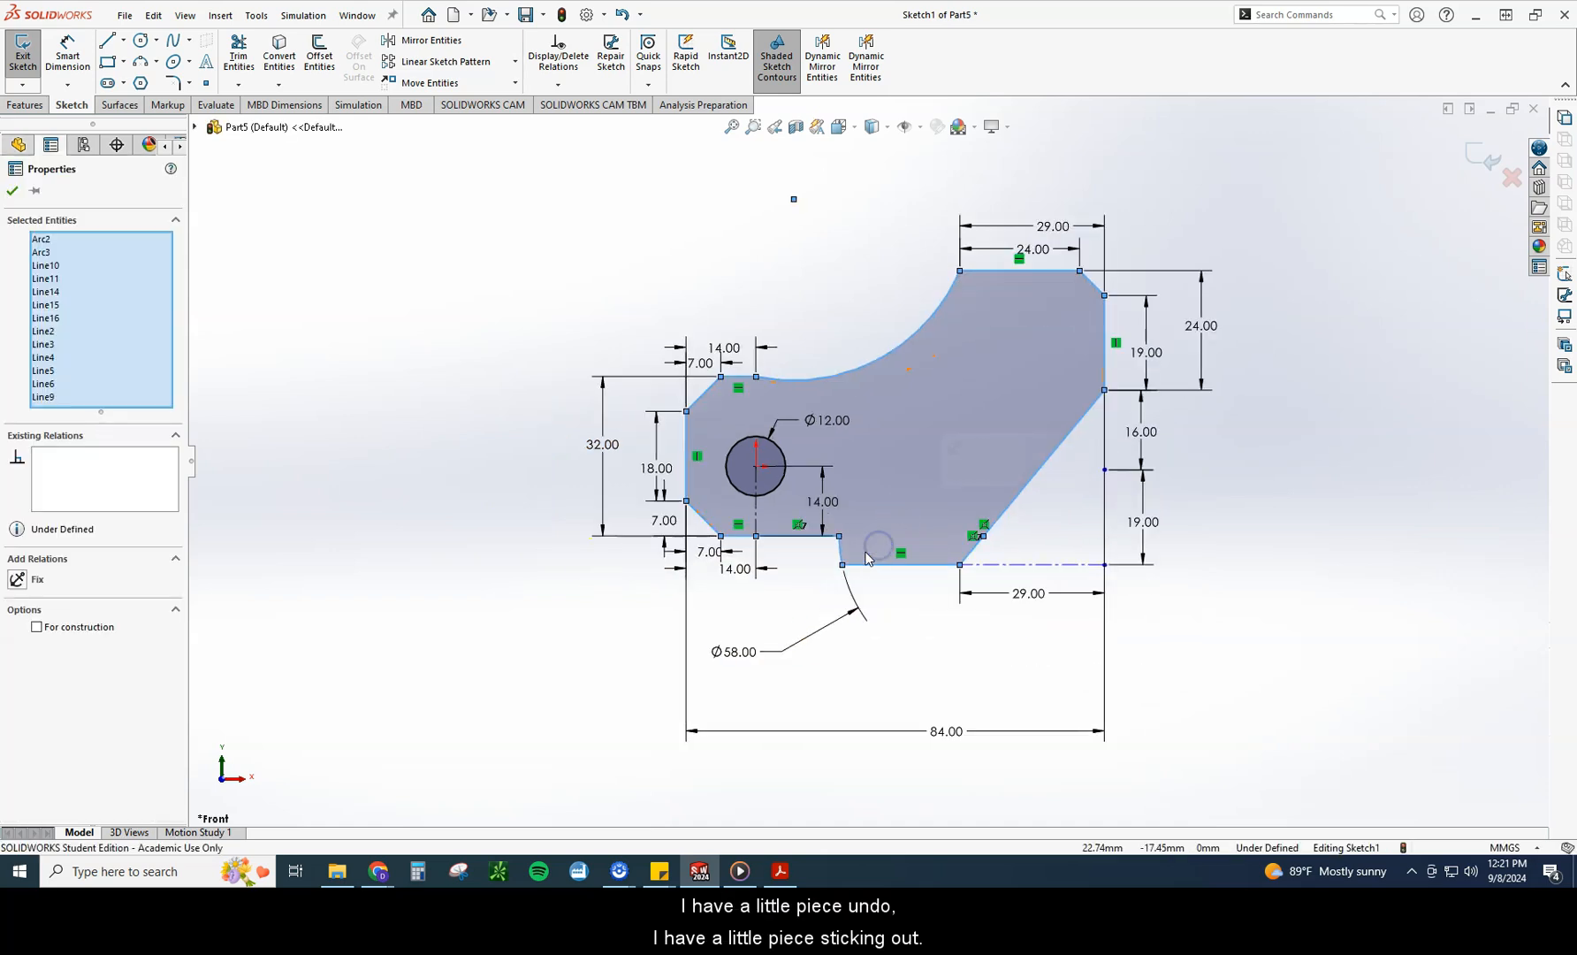
left_click(622, 16)
left_click(522, 444)
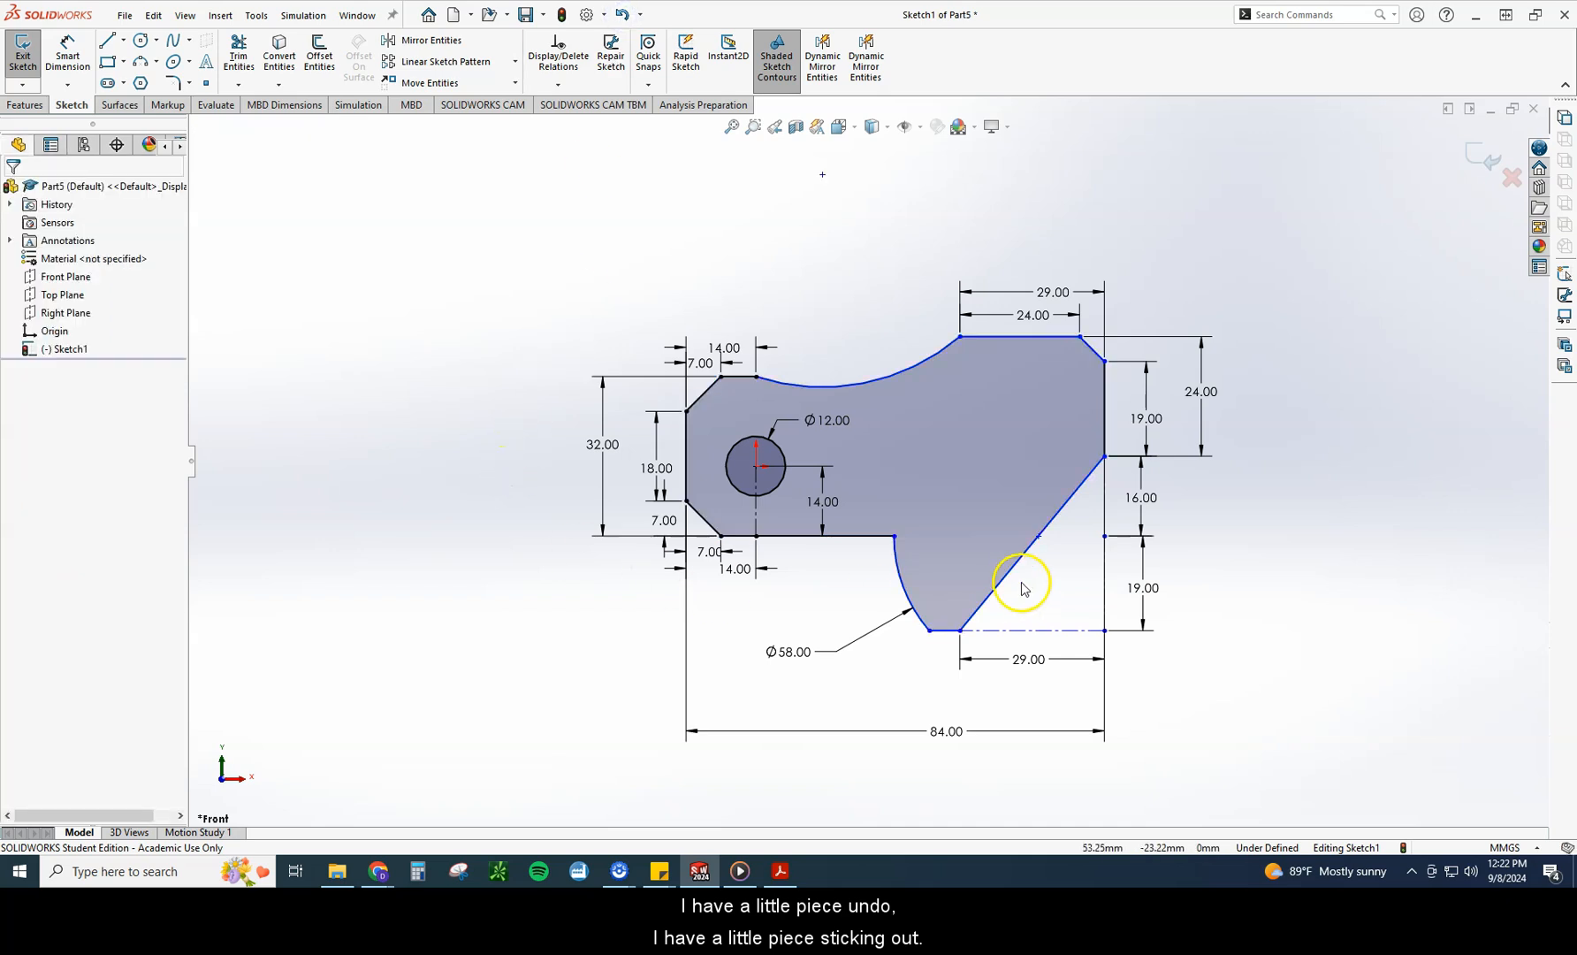
Step: Shift the lower arc's upper endpoint along the horizontal line to test its freedom, and undo the endpoint moves
scroll(1017, 575, "down", 3)
scroll(761, 487, "down", 8)
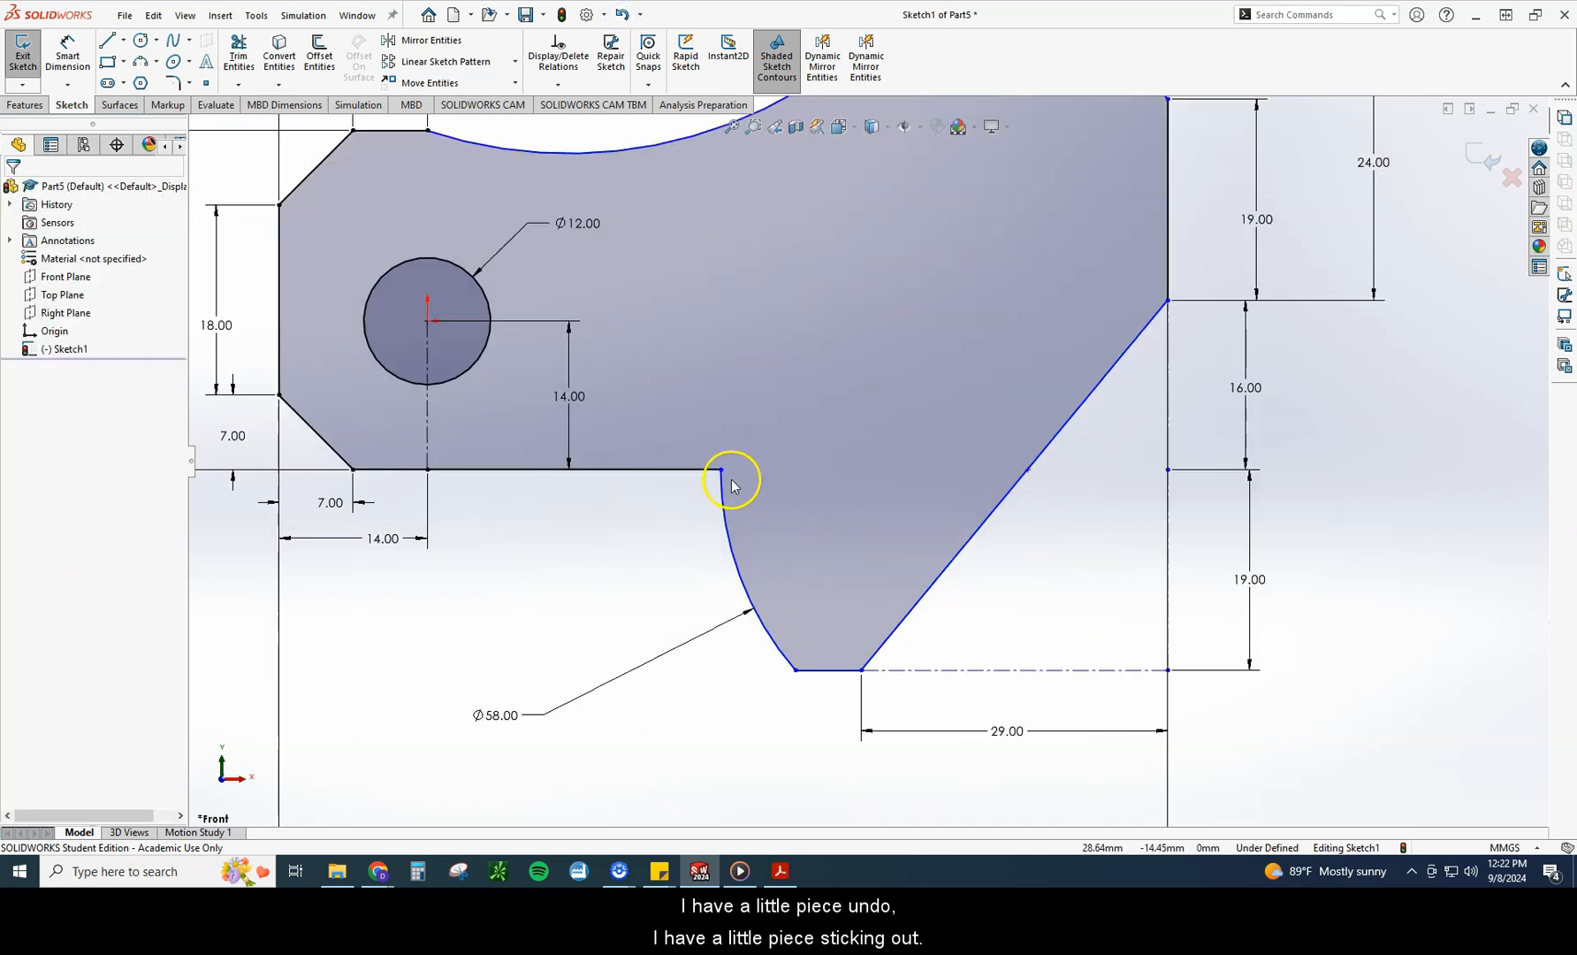
mouse_move(747, 469)
left_mouse_down()
mouse_move(744, 435)
mouse_move(764, 436)
mouse_move(729, 431)
mouse_move(774, 430)
mouse_move(735, 427)
mouse_move(723, 458)
left_mouse_up()
scroll(806, 493, "up", 3)
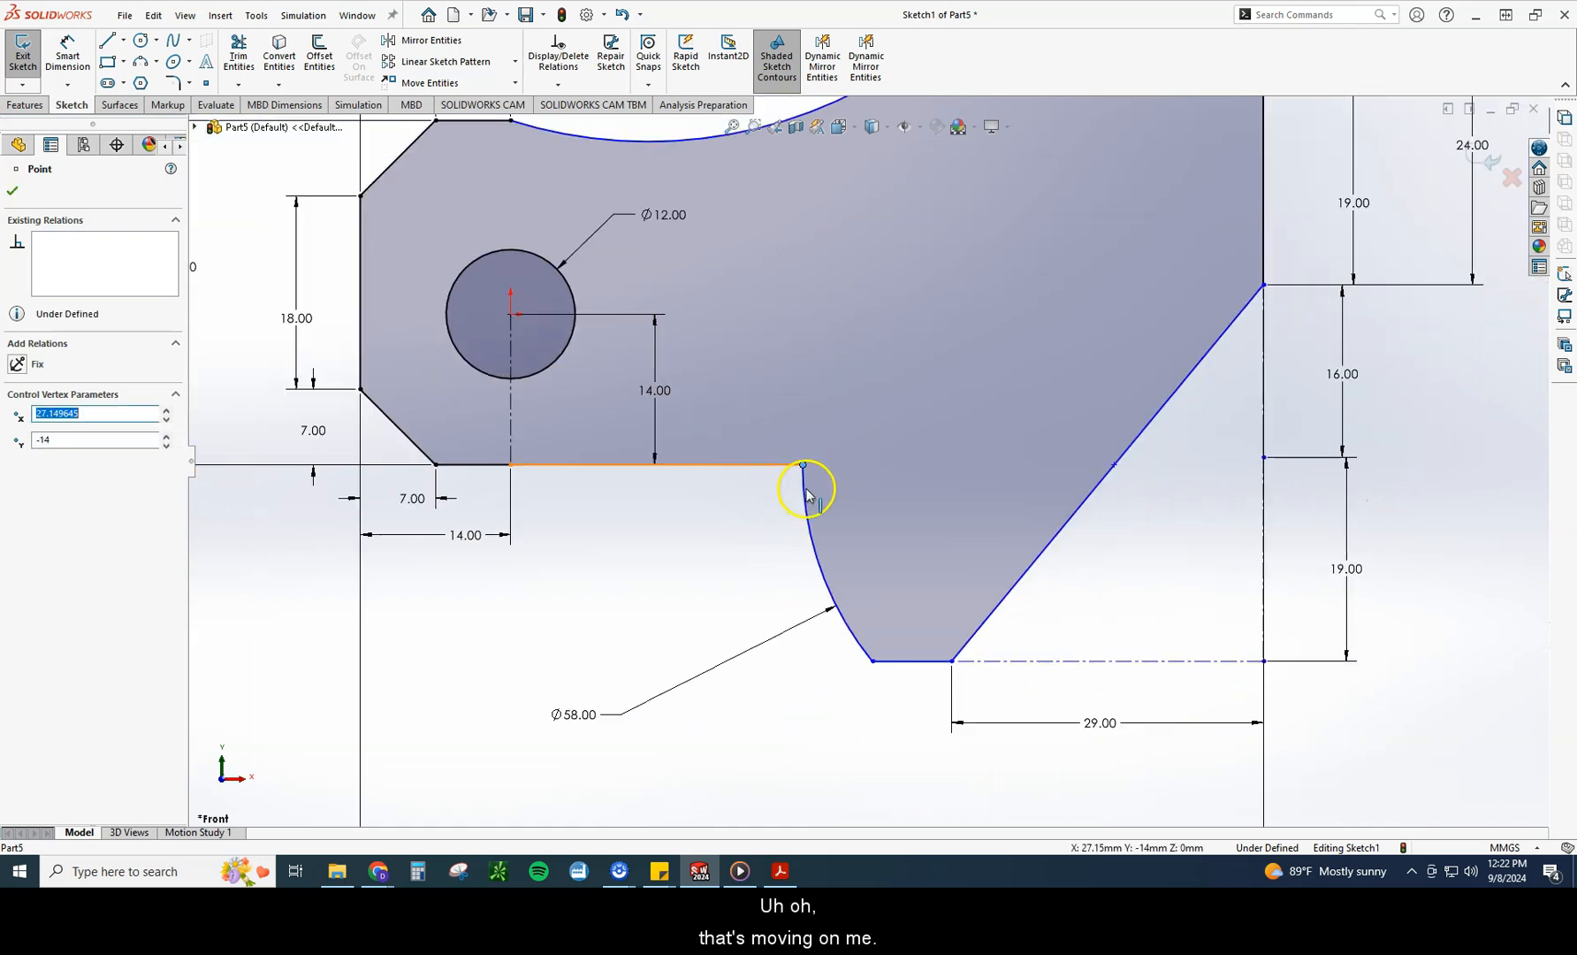
scroll(807, 493, "up", 4)
mouse_move(826, 471)
left_mouse_down()
mouse_move(810, 459)
mouse_move(853, 466)
mouse_move(838, 469)
left_mouse_up()
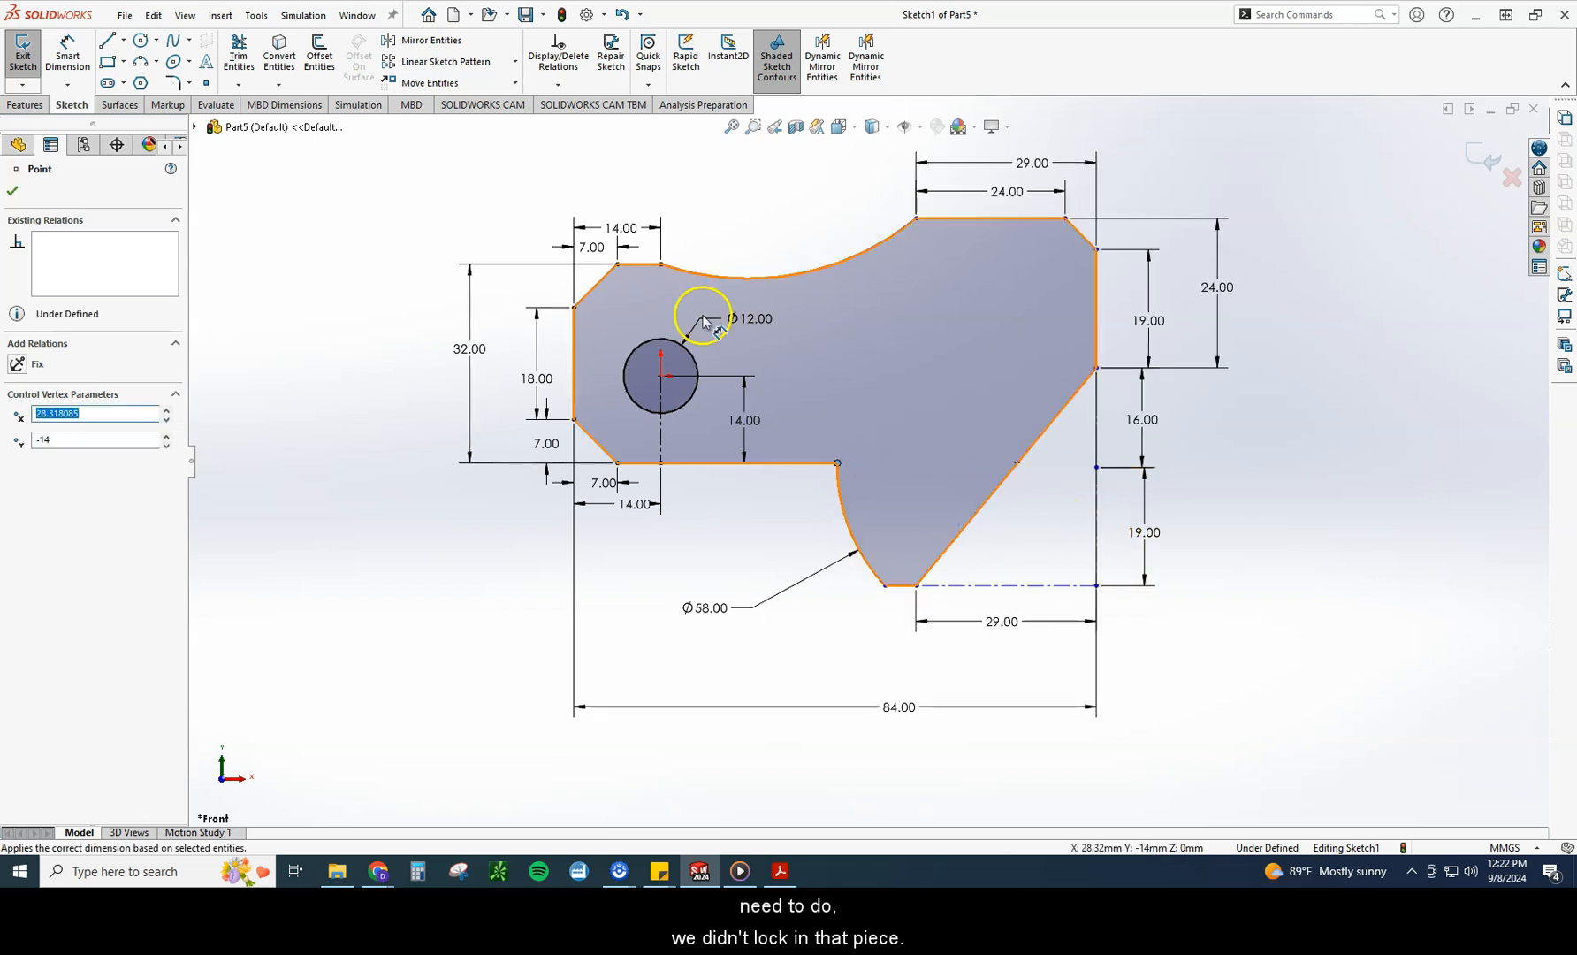
left_click(621, 15)
left_click(622, 15)
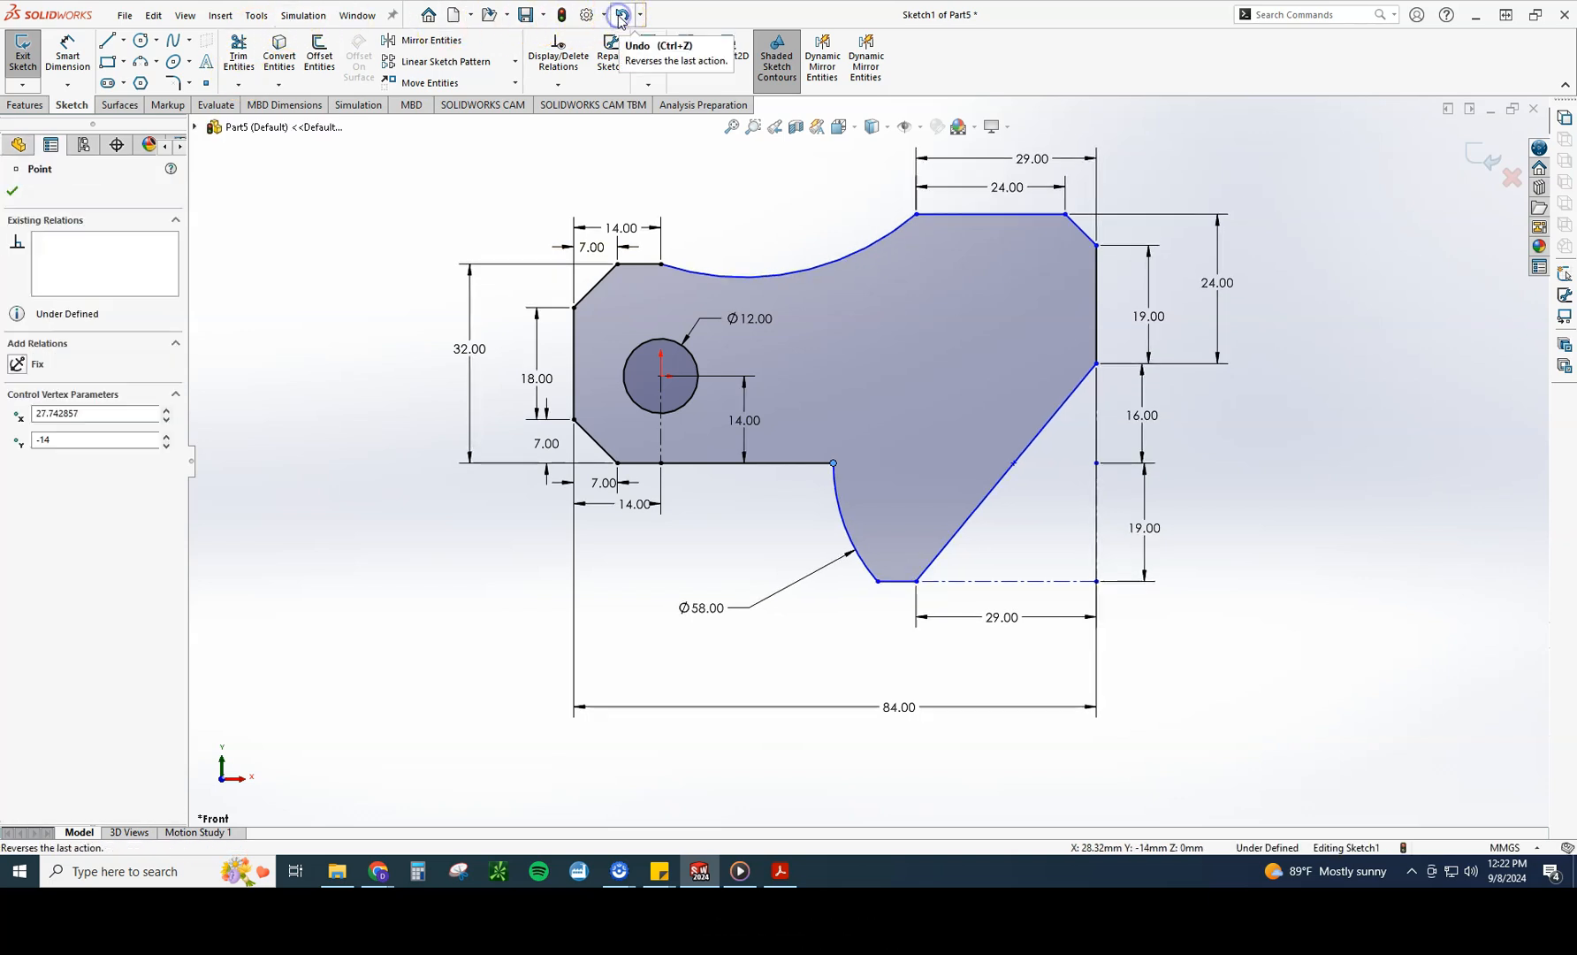
Step: Undo the concave arc drawn between the upper-left edge and the 24 mm top line
left_click(621, 15)
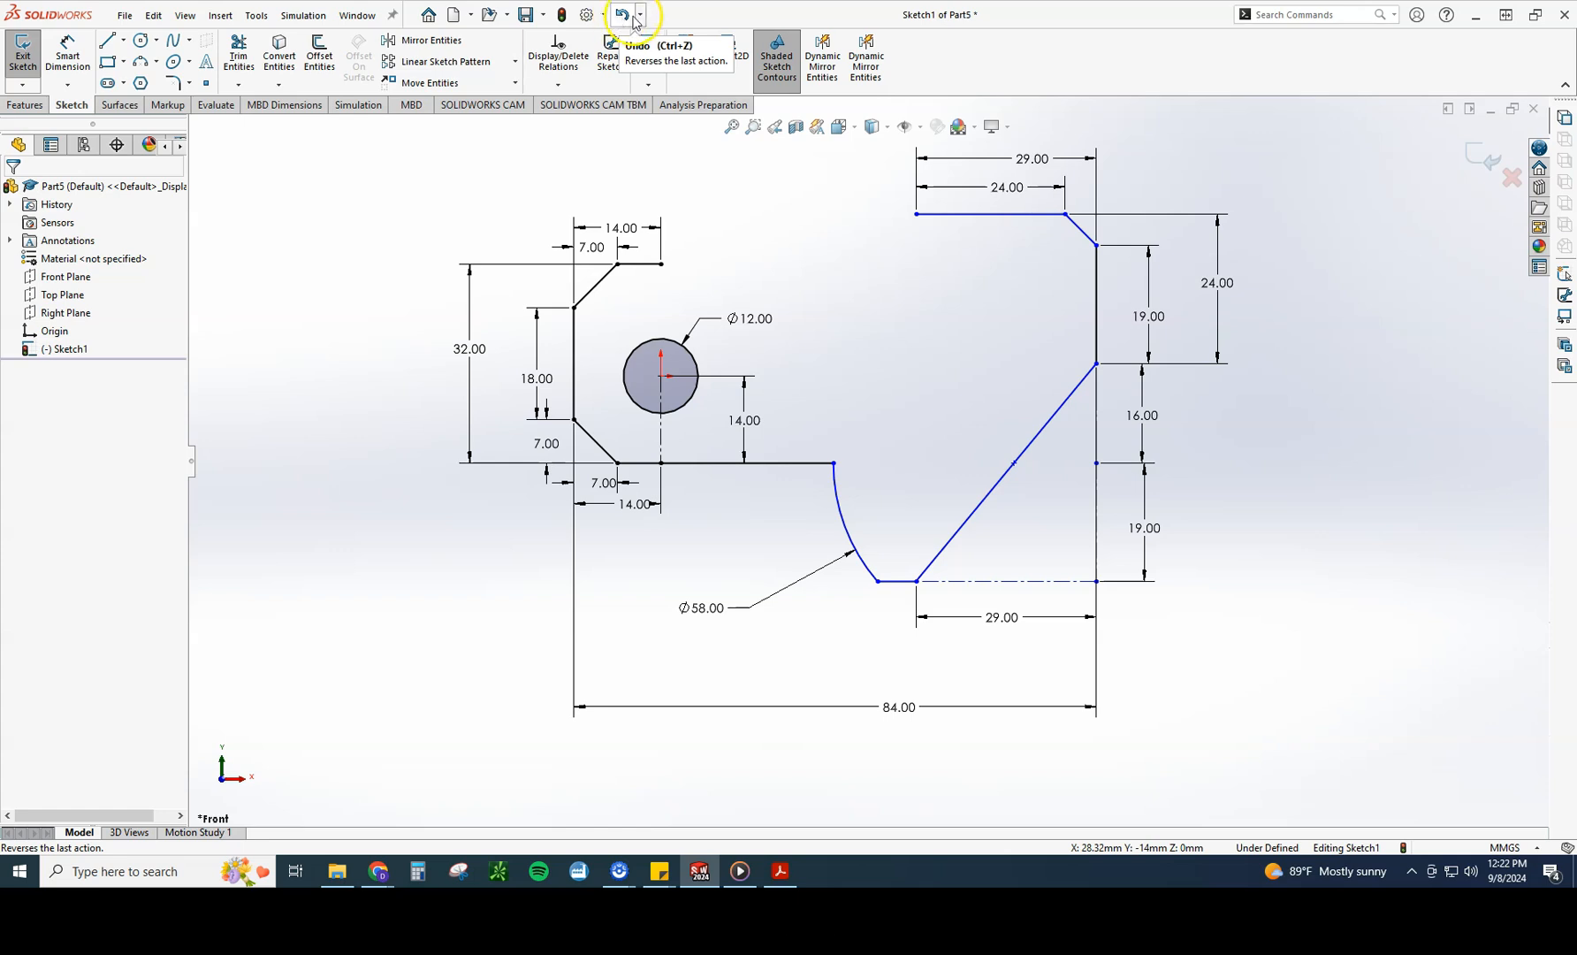
left_click(640, 15)
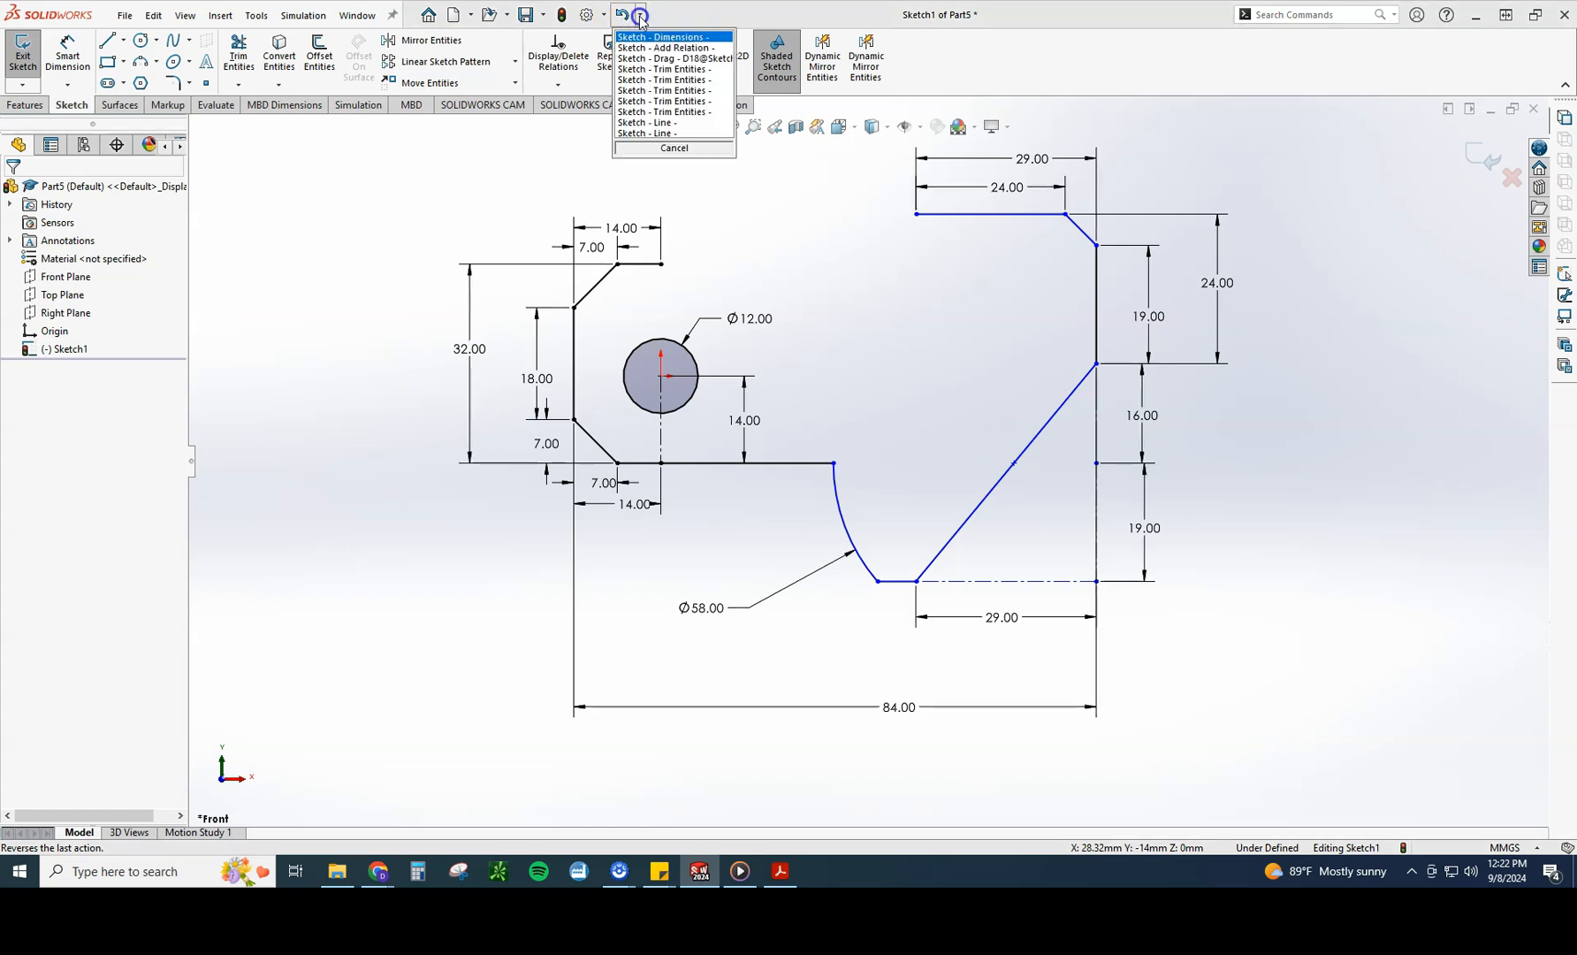
left_click(869, 358)
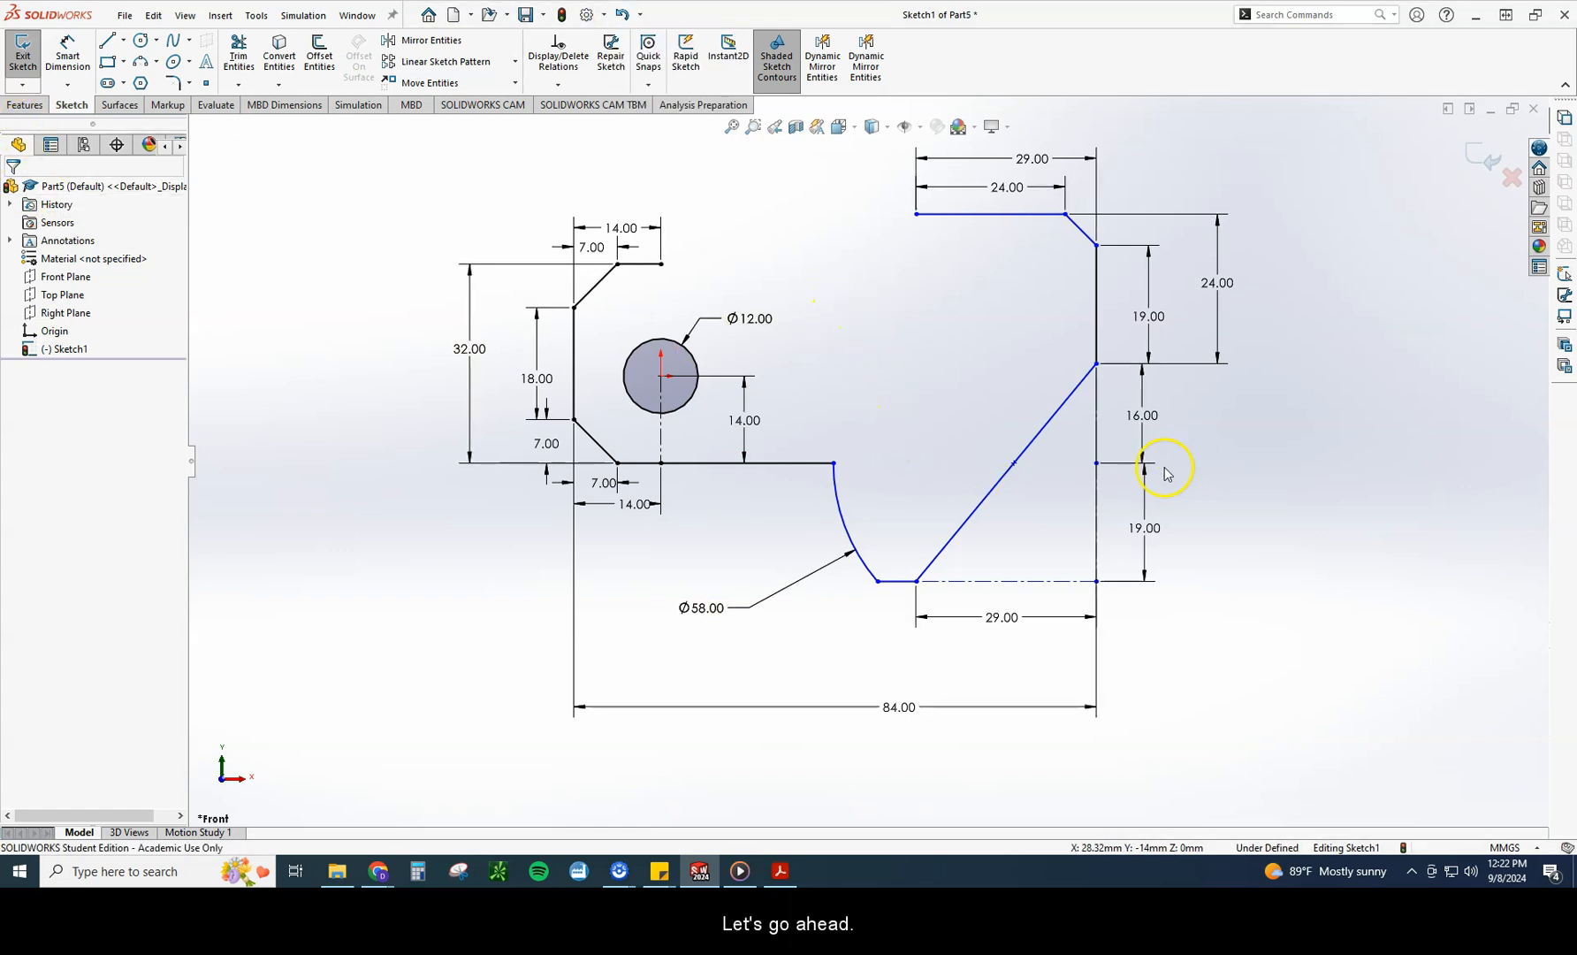
Step: Make the point between the 16 mm and 19 mm dimensions on the right vertical line coincident with the lower horizontal line
mouse_move(1097, 466)
left_mouse_down()
mouse_move(1101, 444)
mouse_move(1097, 466)
left_mouse_up()
left_click(1097, 463)
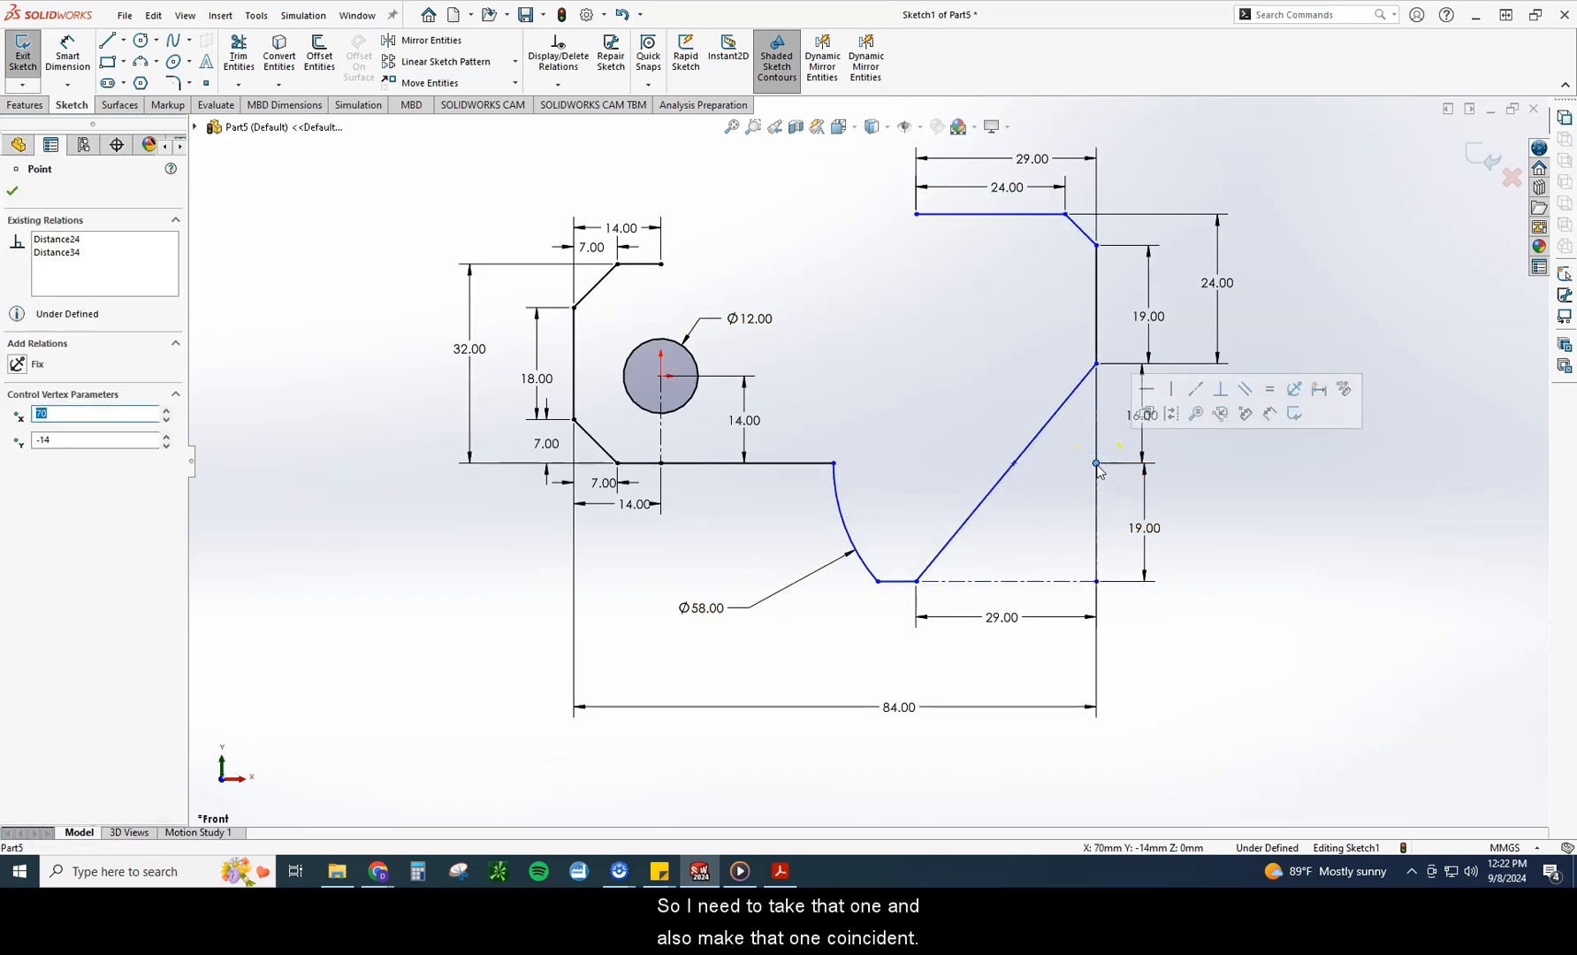
left_click(810, 462, "ctrl")
left_click(20, 478)
left_click(1232, 614)
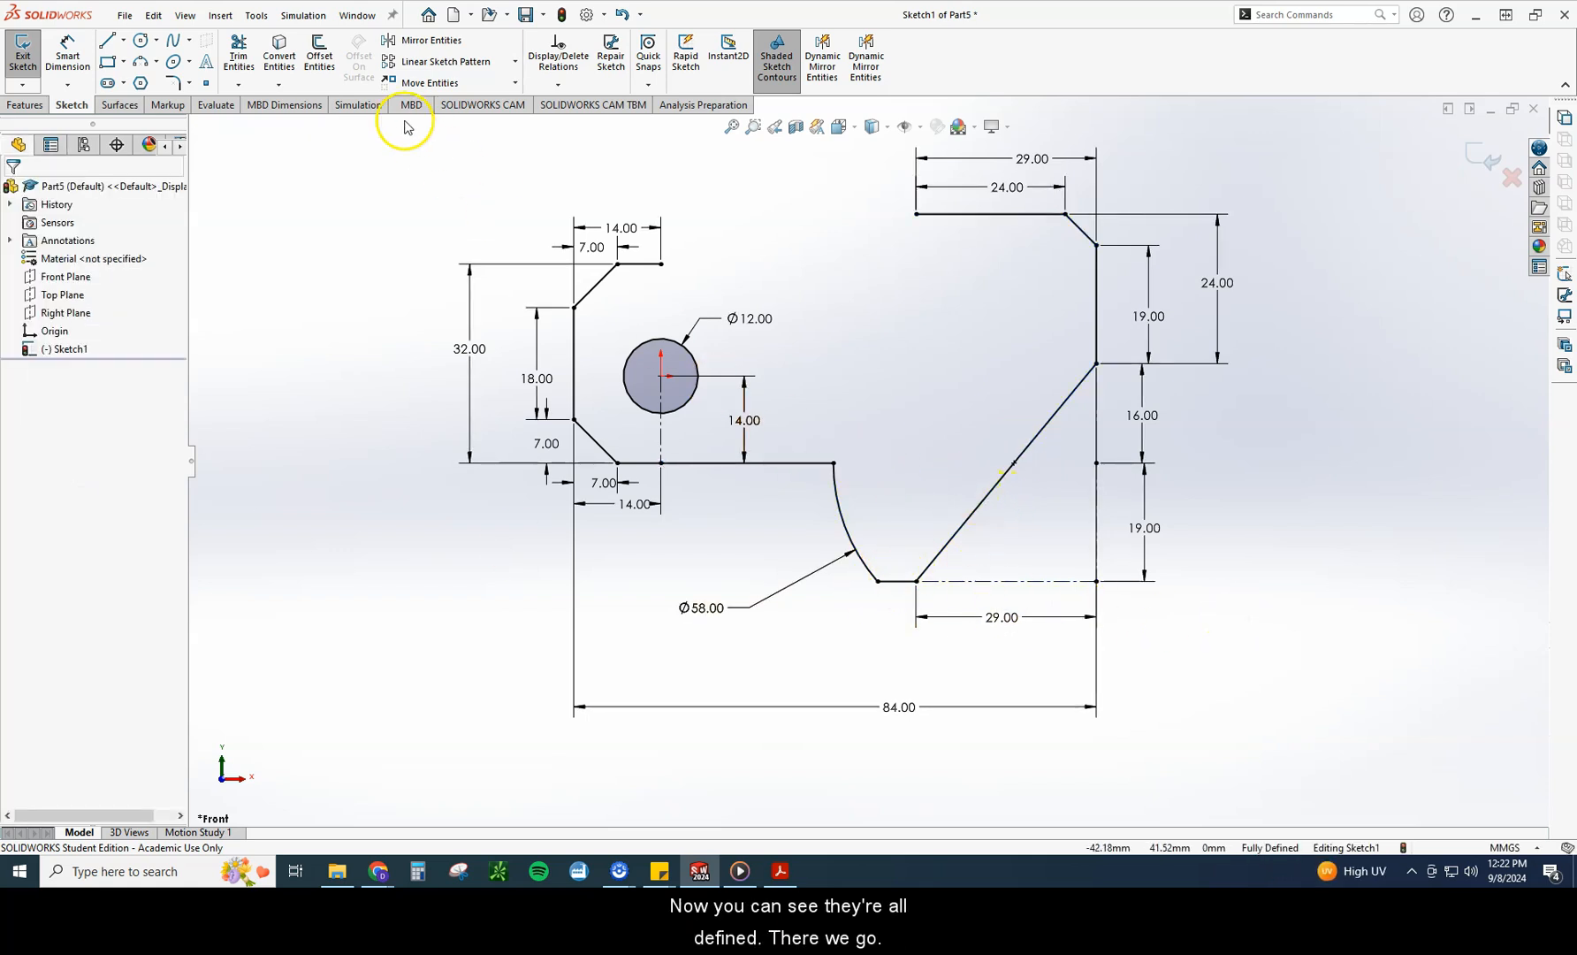
Step: Sketch a concave 3-point arc of about 38 mm radius from the upper-left edge's right end to the 24 mm top line's left end
left_click(142, 62)
left_click(662, 264)
left_click(917, 215)
left_click(874, 247)
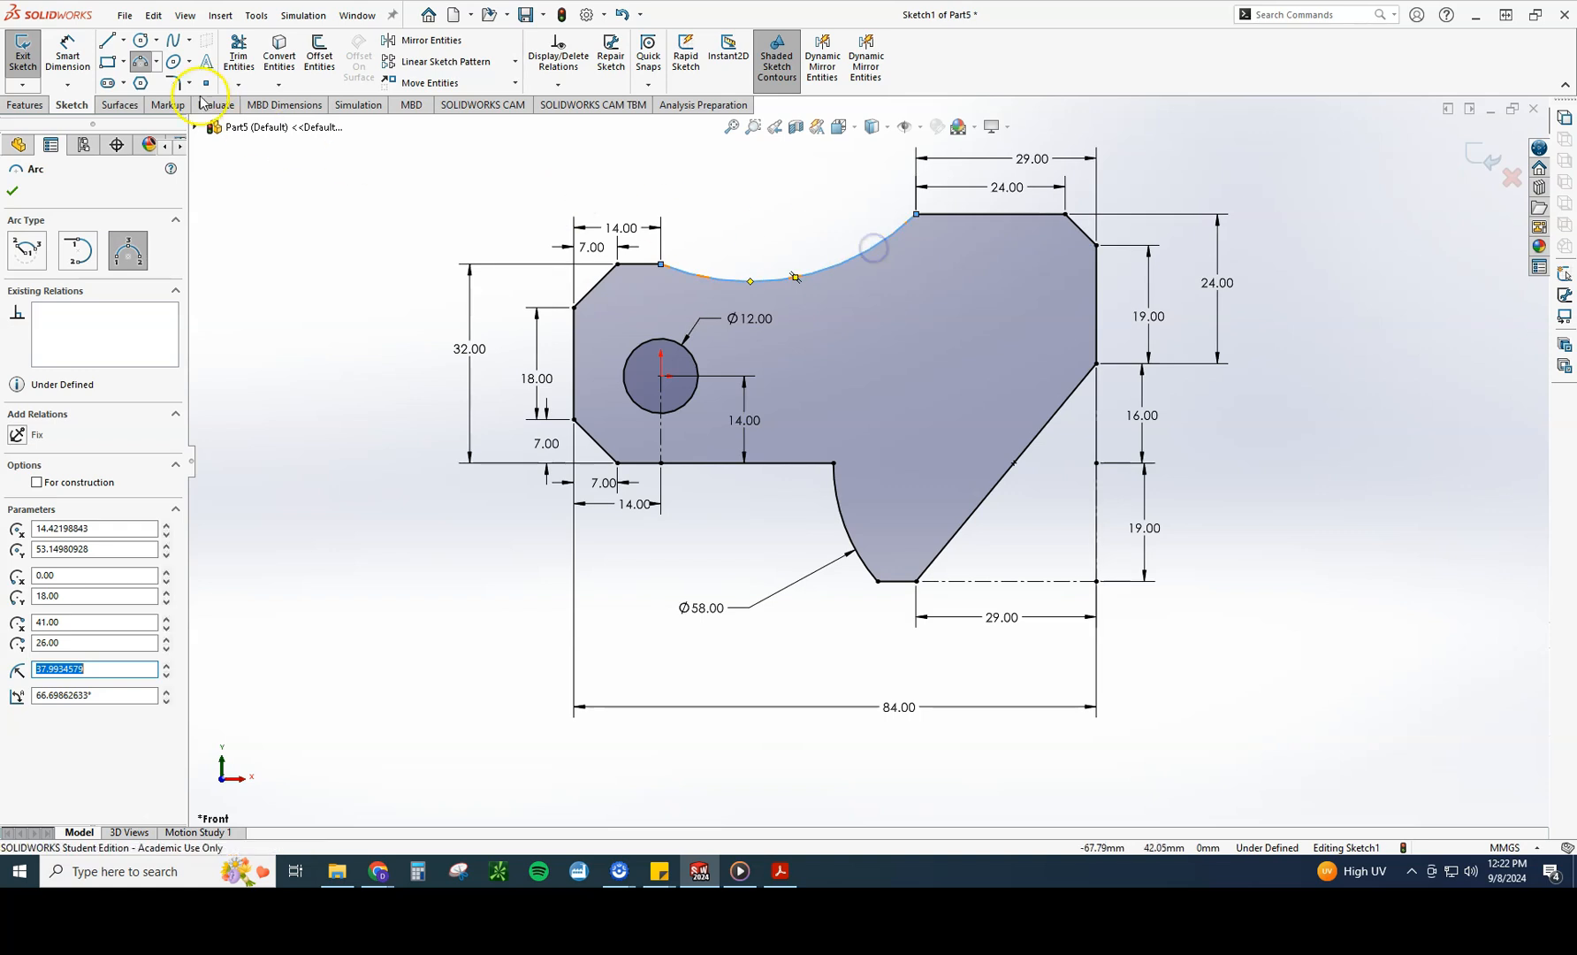
Step: Dimension the concave top arc with a radius of 40 mm
left_click(68, 57)
left_click(800, 271)
left_click(787, 236)
key("Return")
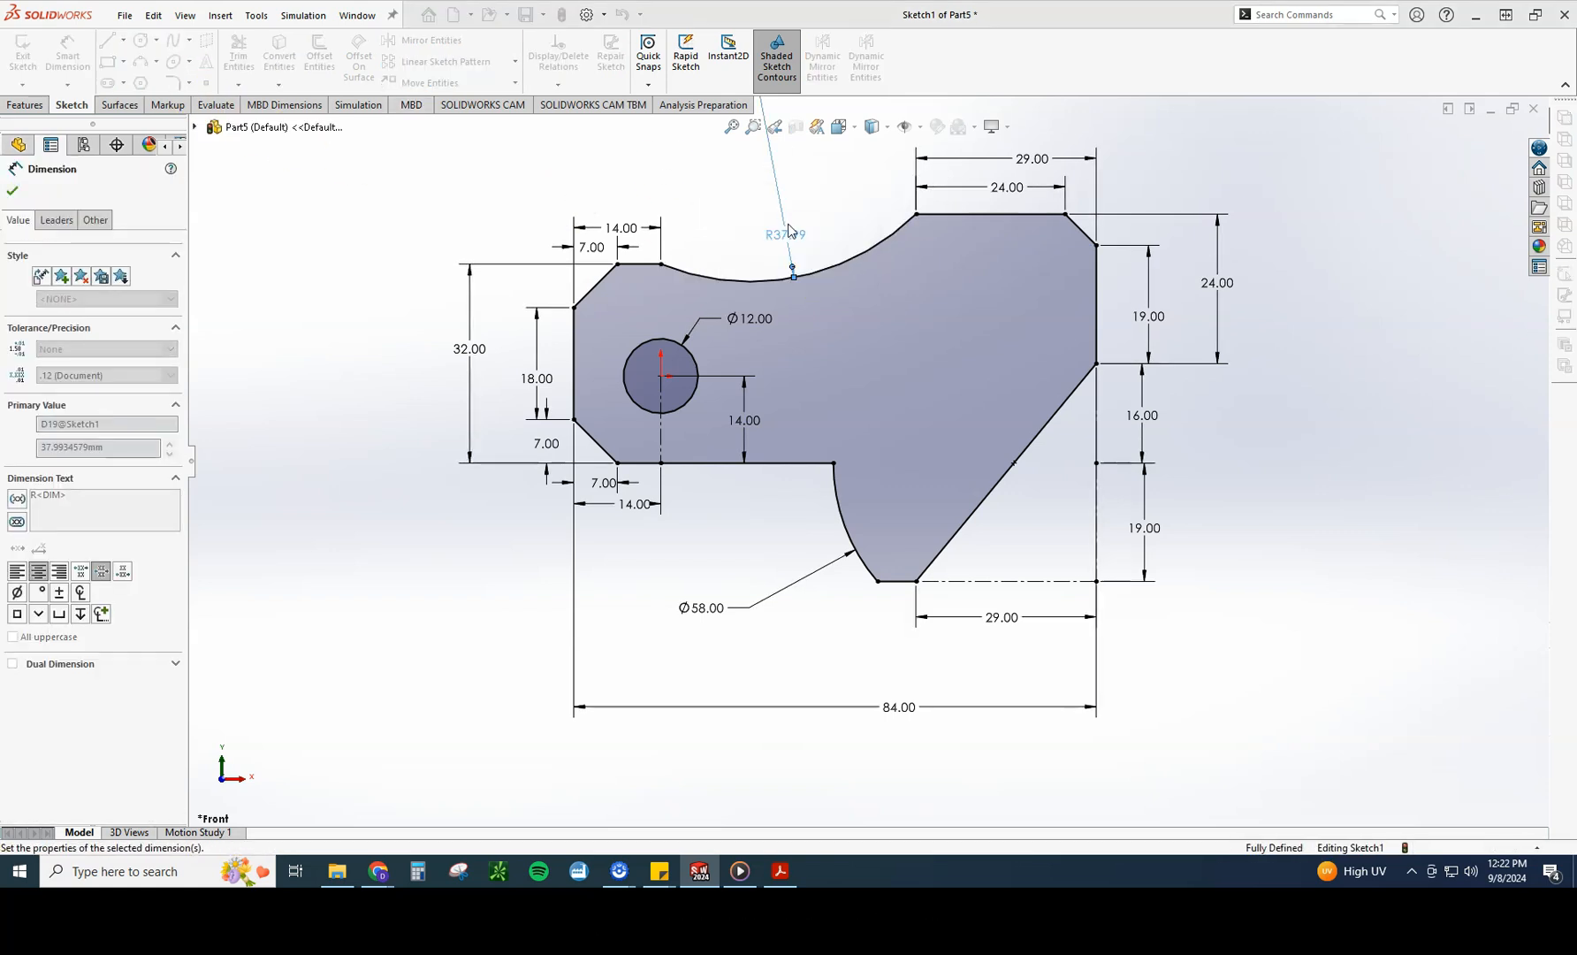
left_click(926, 342)
left_click(286, 142)
Step: Add a 5 mm sketch fillet at the corner between the lower horizontal line and the 58 mm diameter arc
left_click(175, 82)
left_click(608, 446)
left_click(834, 463)
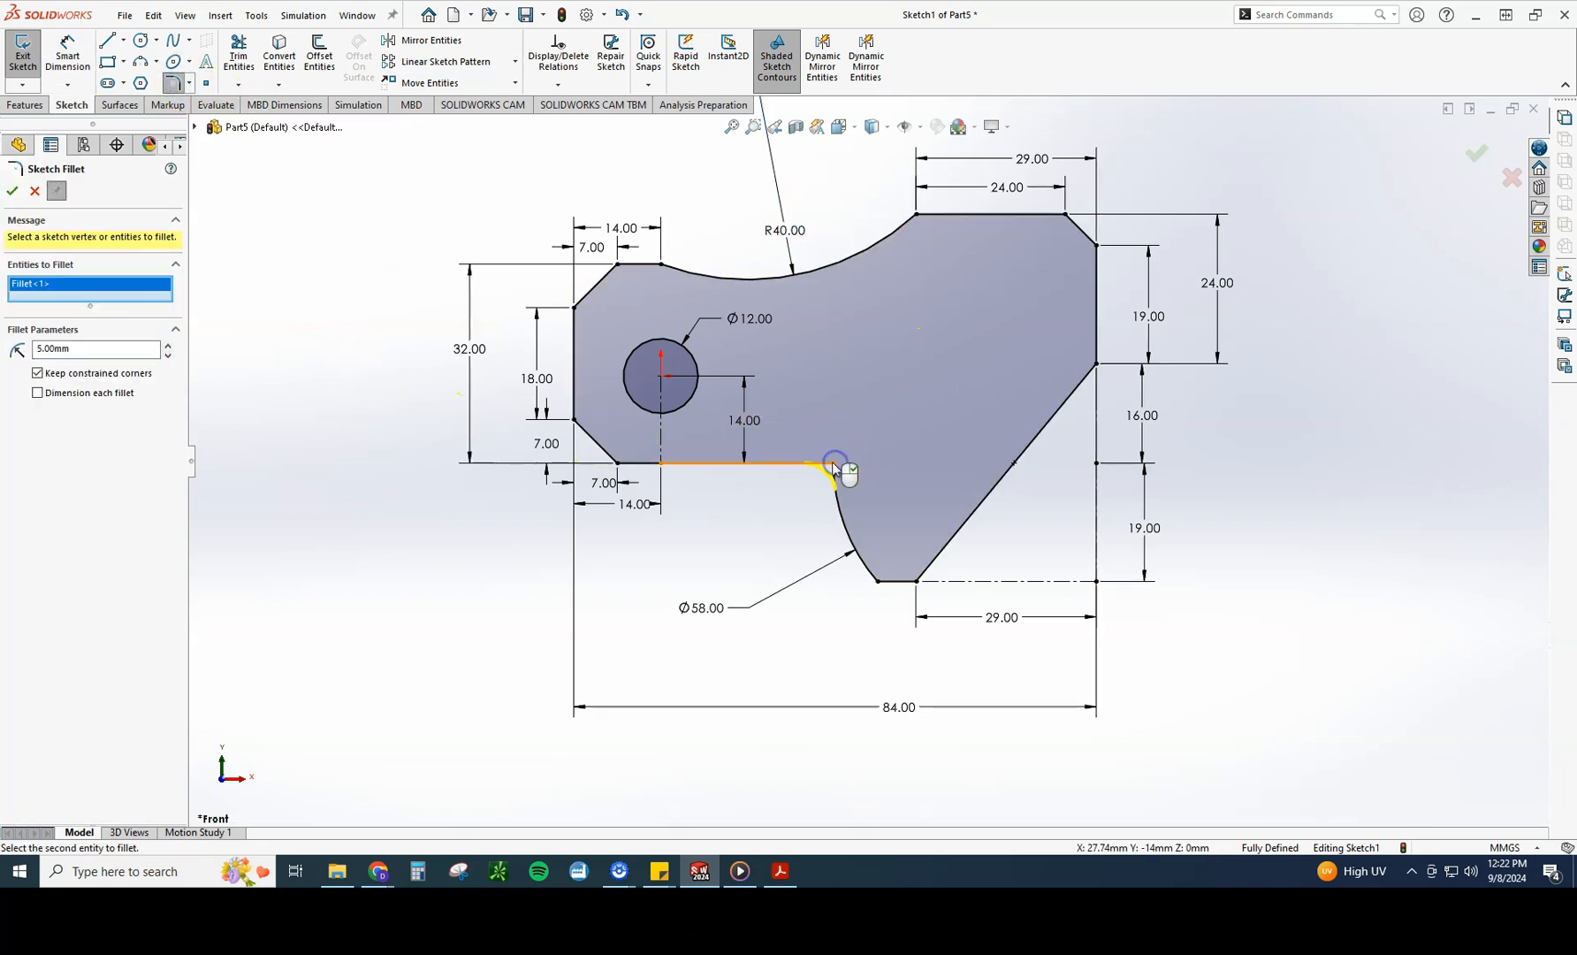
left_click(12, 193)
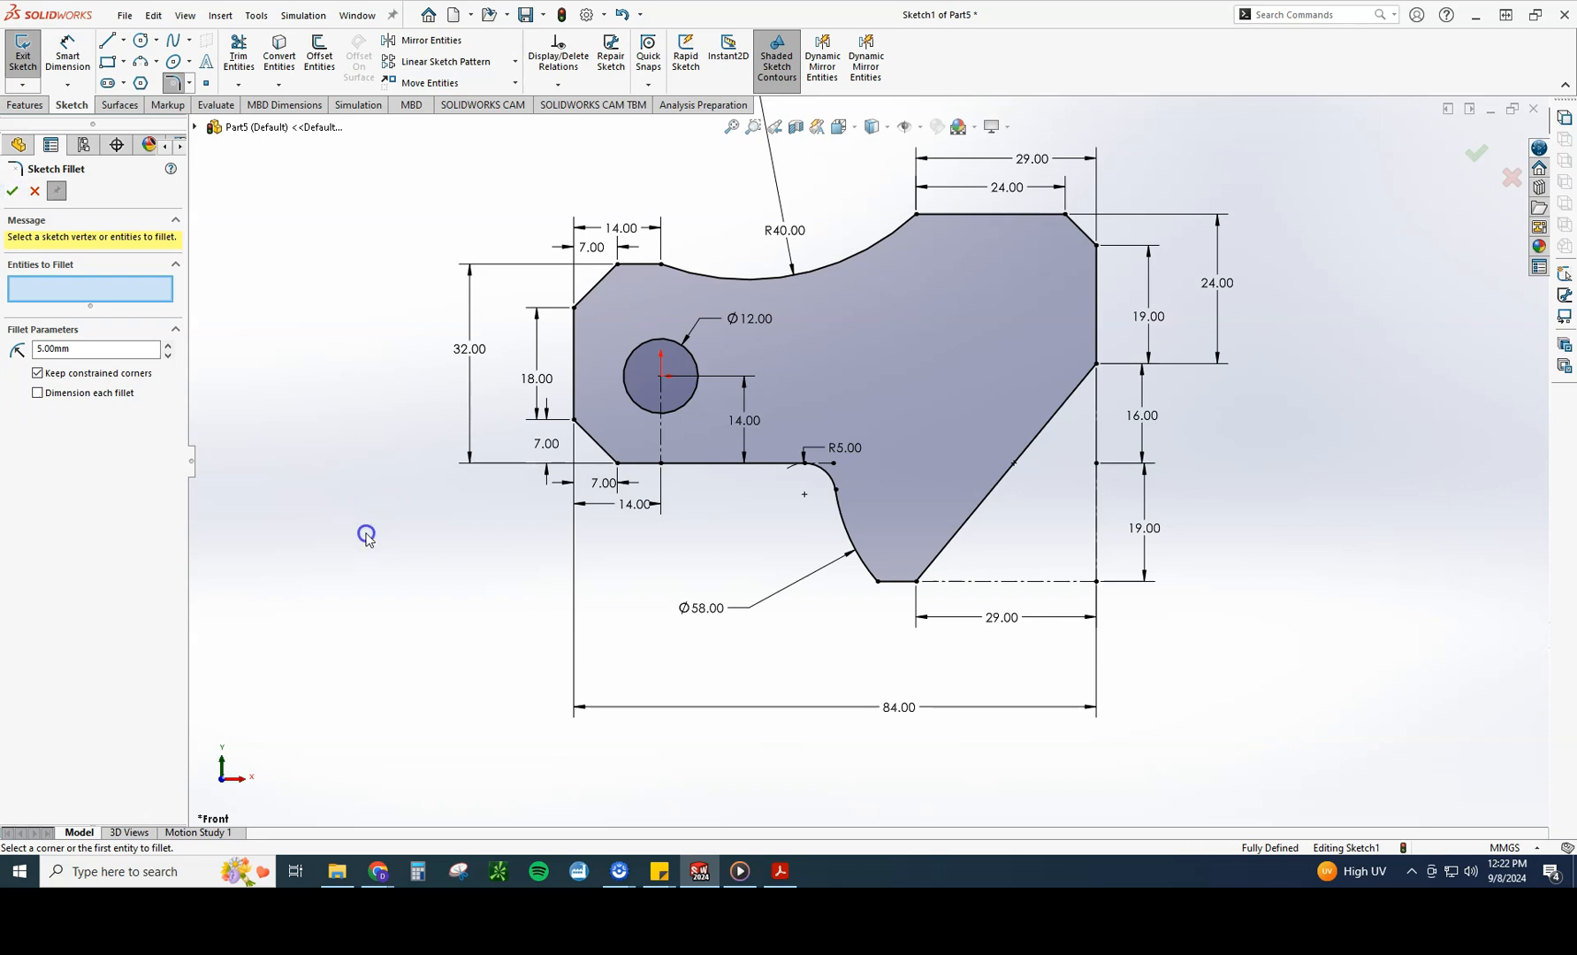
scroll(1153, 528, "up", 3)
scroll(1174, 318, "down", 2)
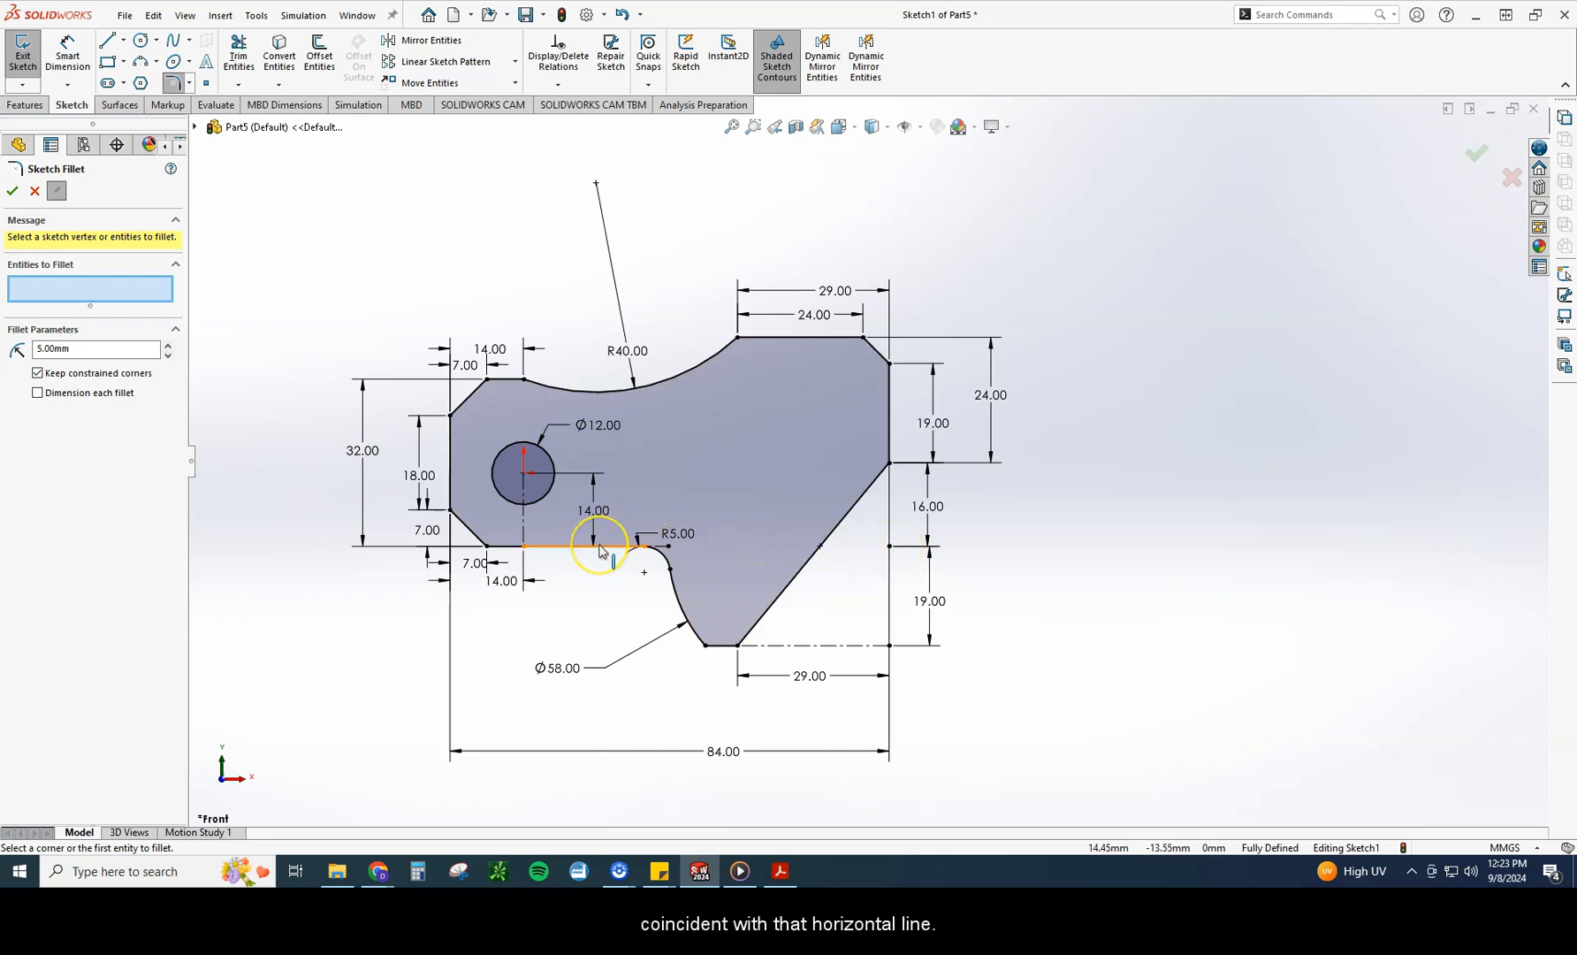
left_click(34, 190)
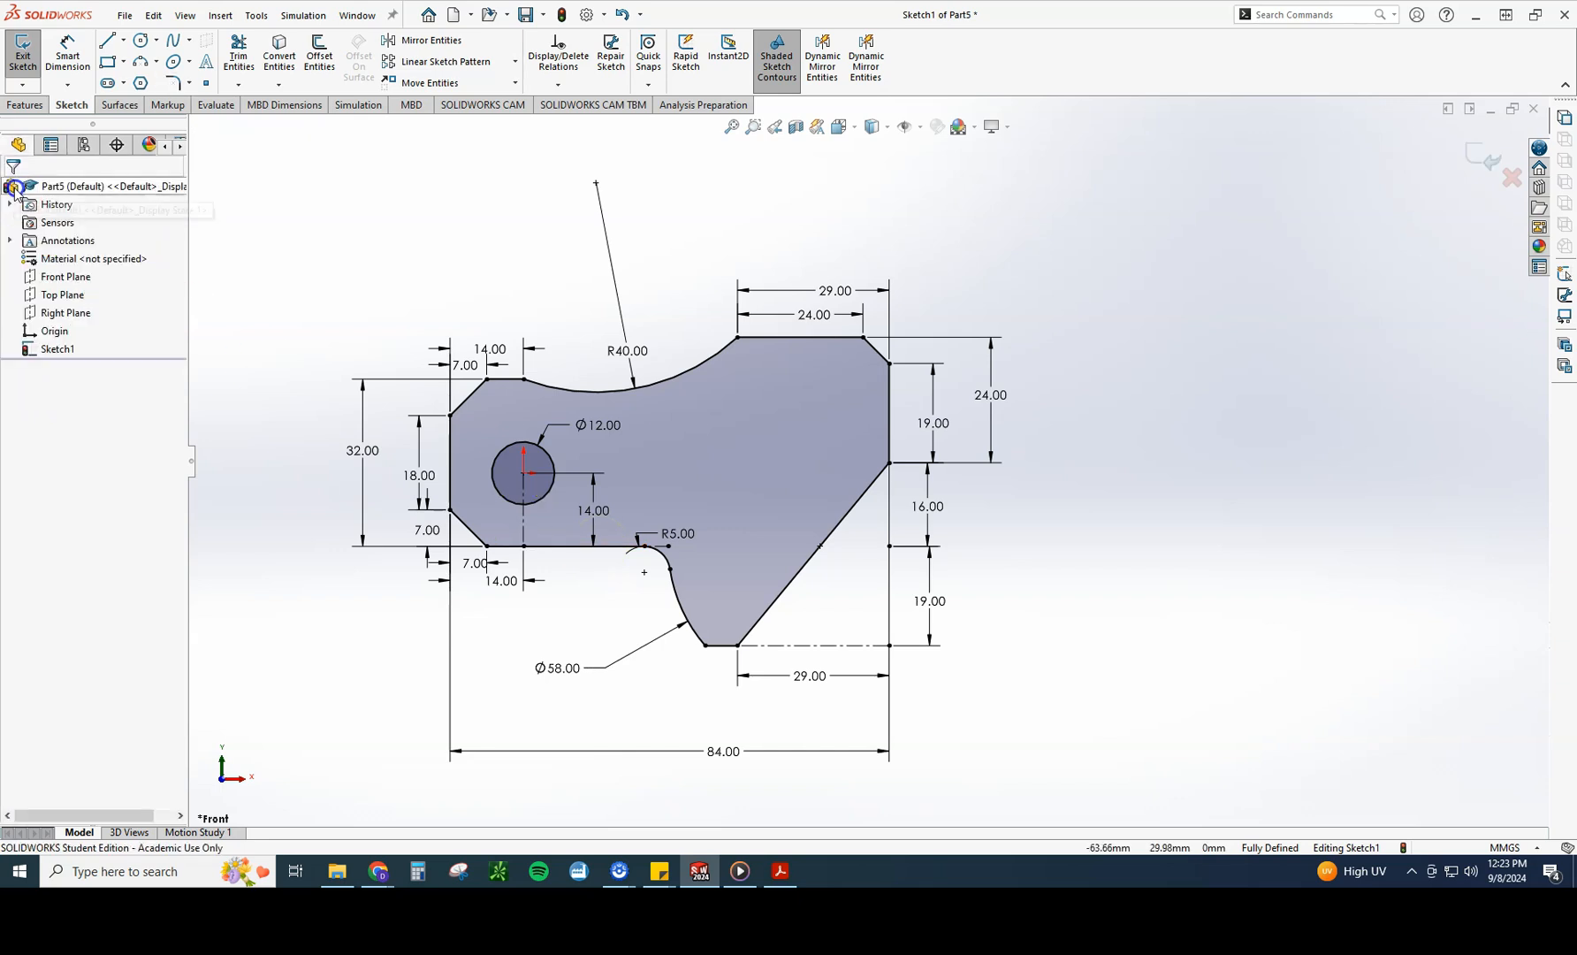
Step: Extrude the latch profile as a Blind boss 45 mm deep, checking the part's width in the Latch.pdf drawing
scroll(847, 621, "up", 1)
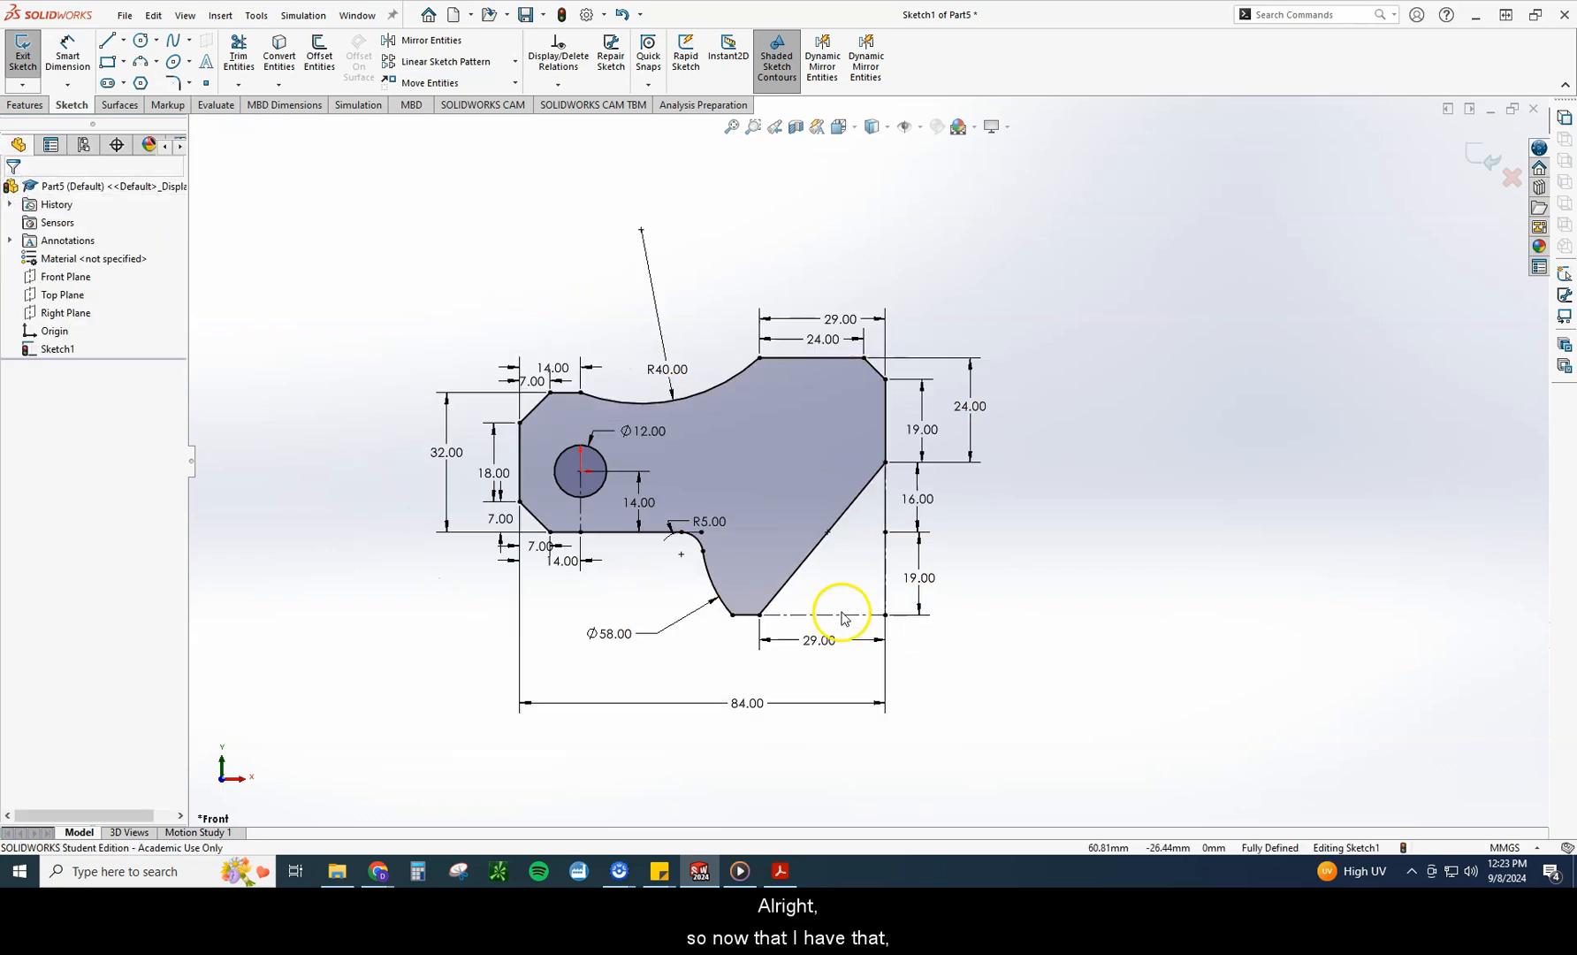
left_click(21, 105)
left_click(29, 55)
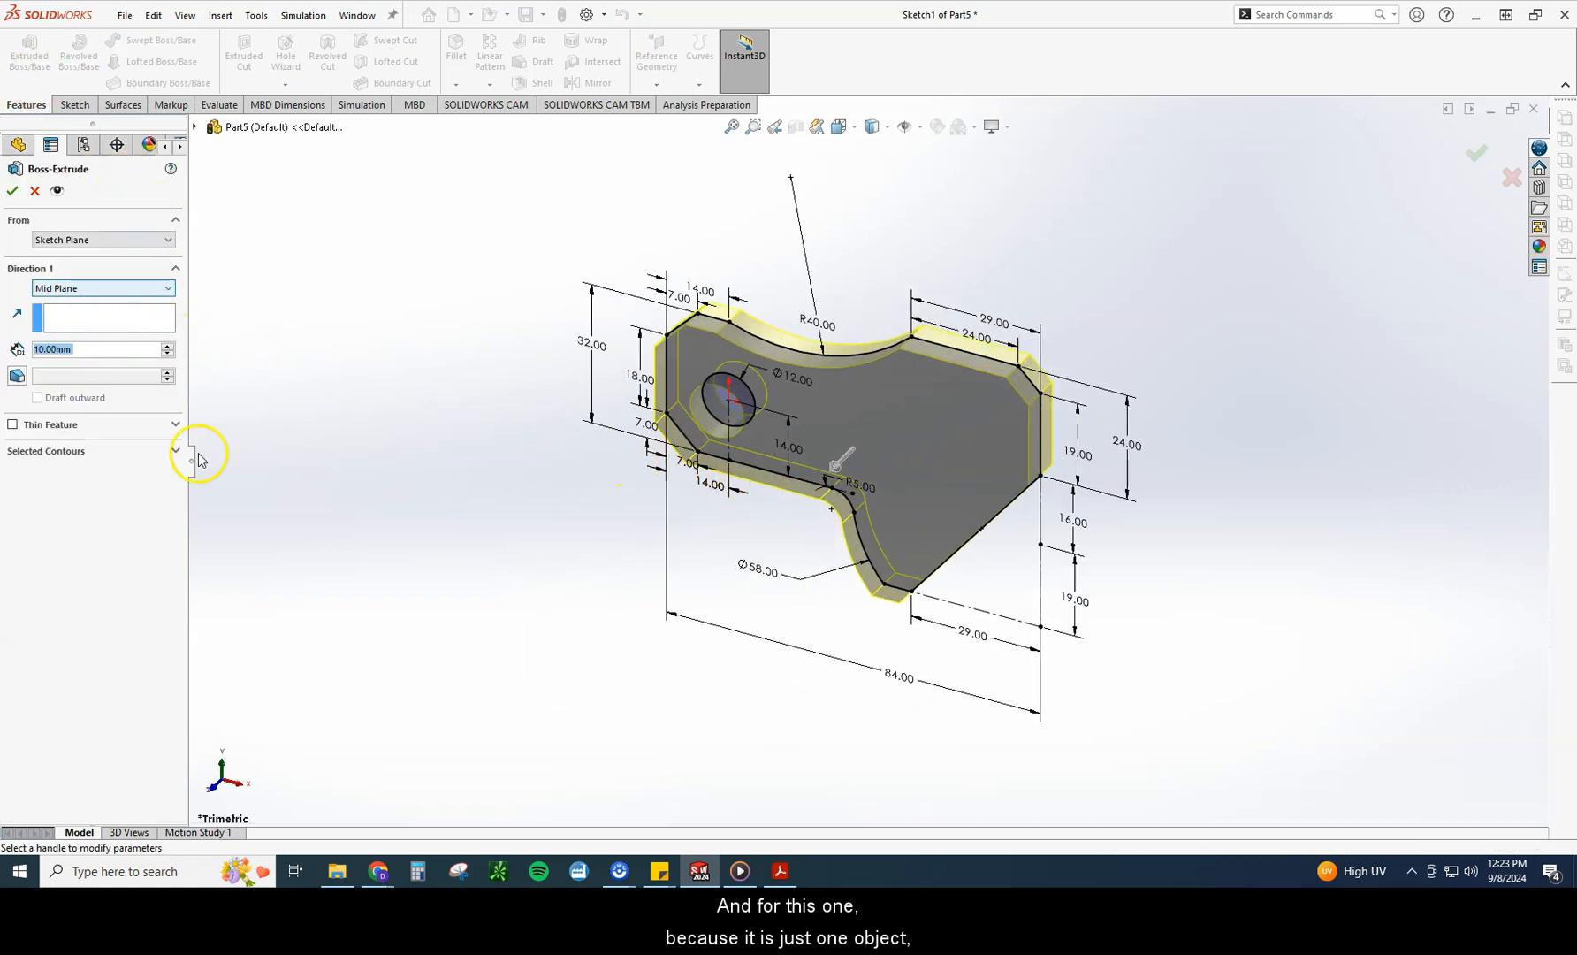
left_click(696, 873)
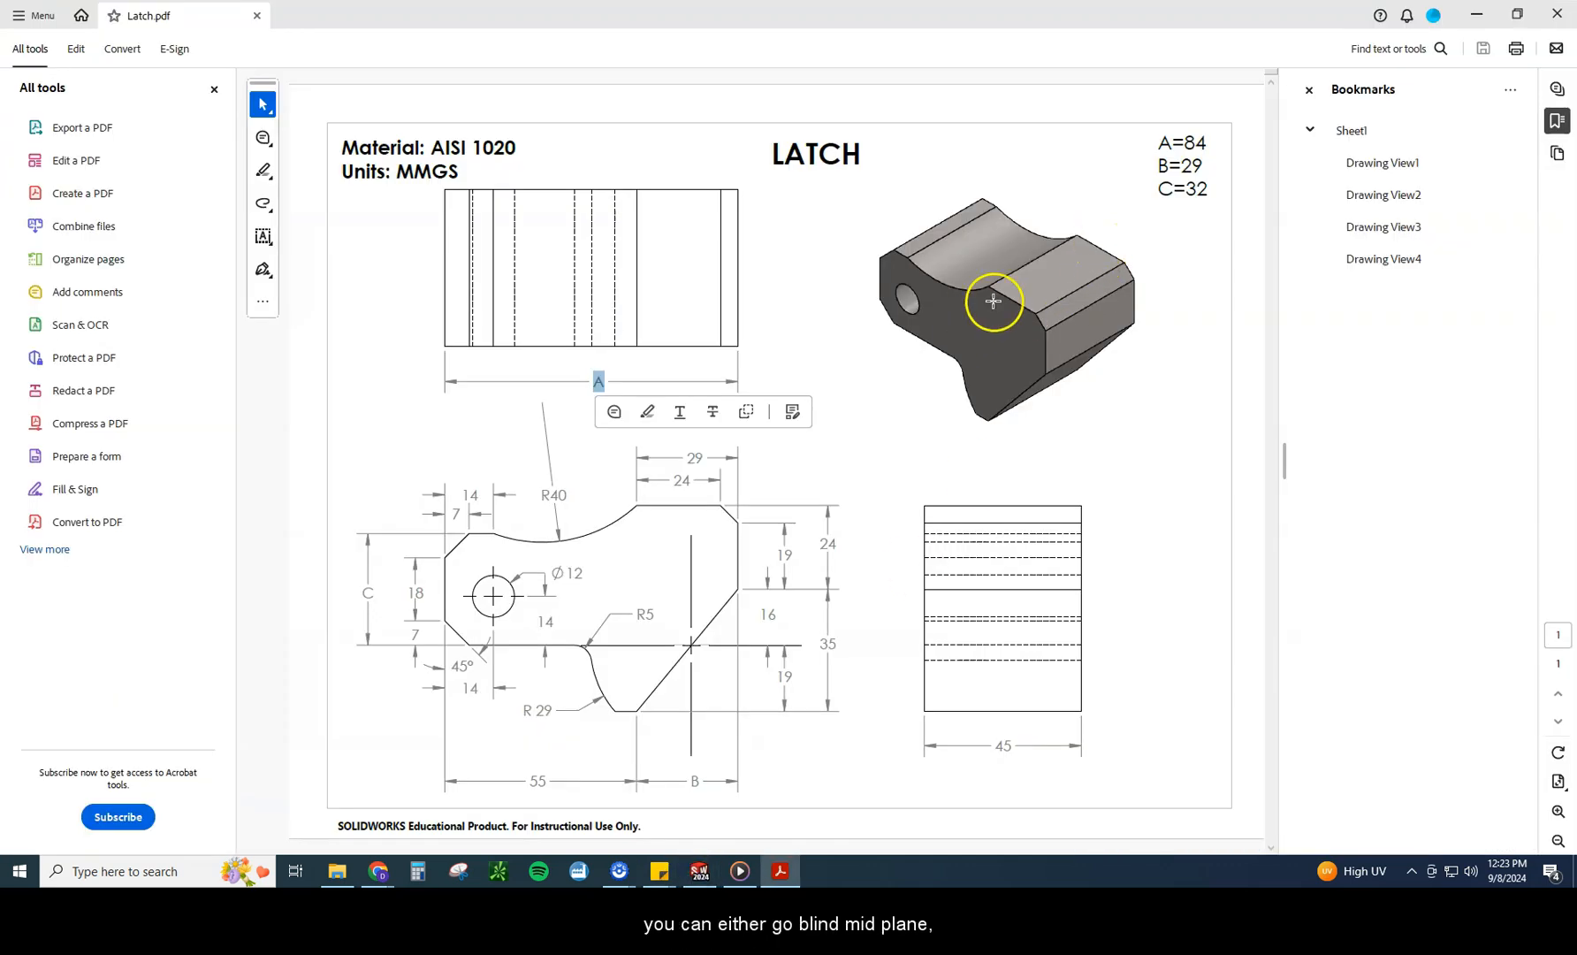
left_click(699, 872)
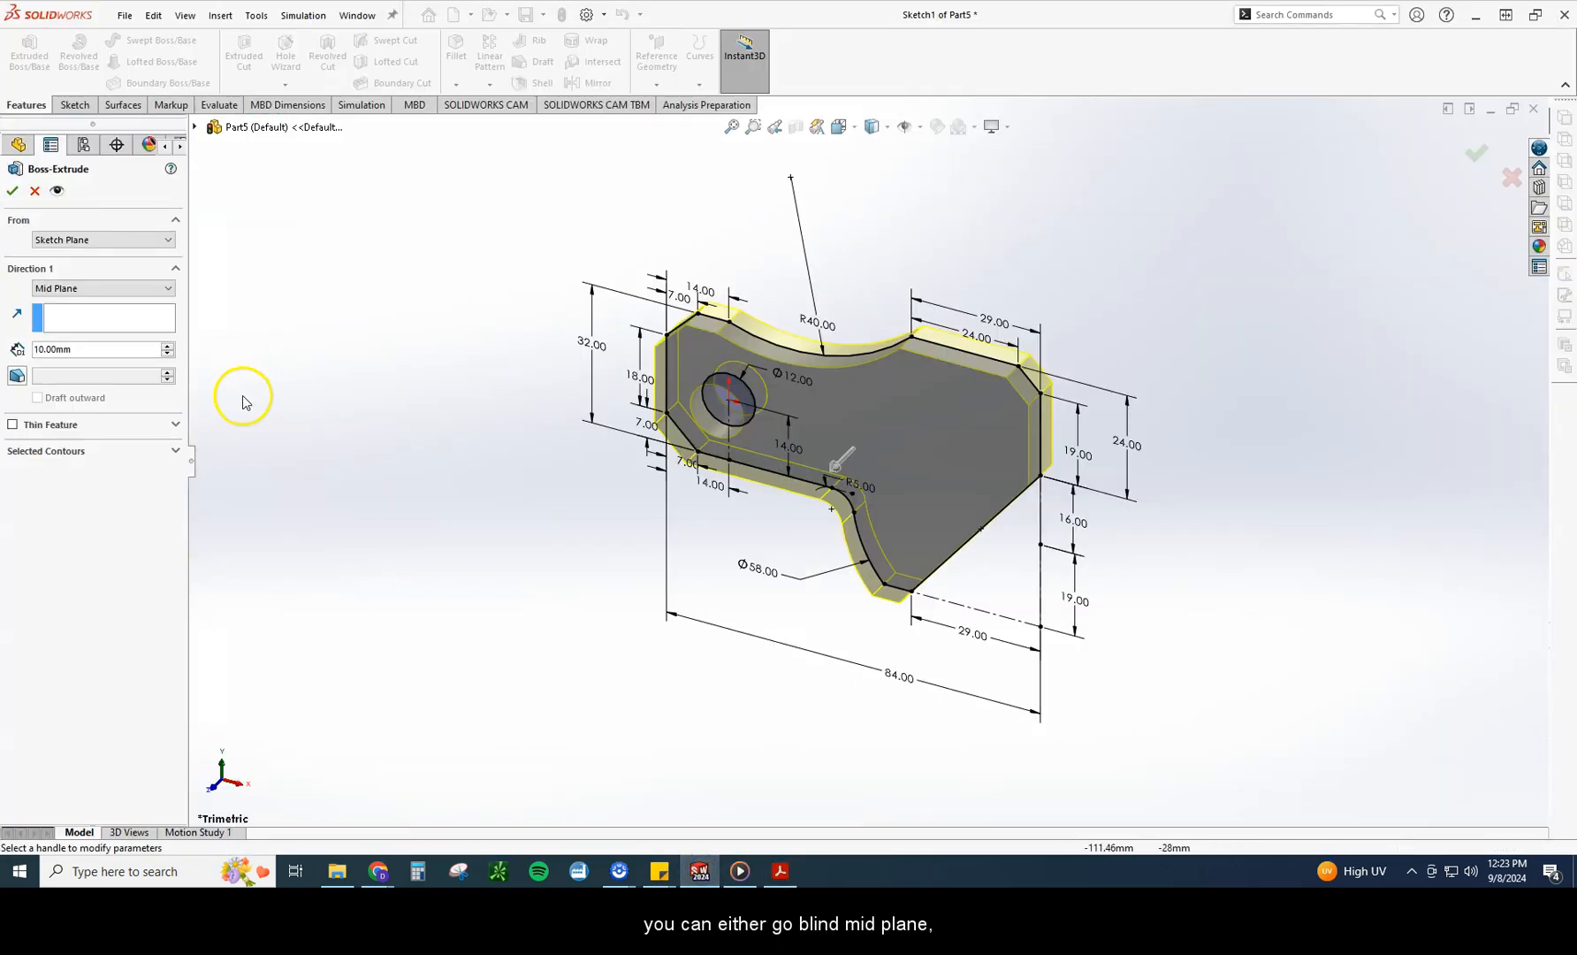
left_click(66, 284)
left_click(71, 300)
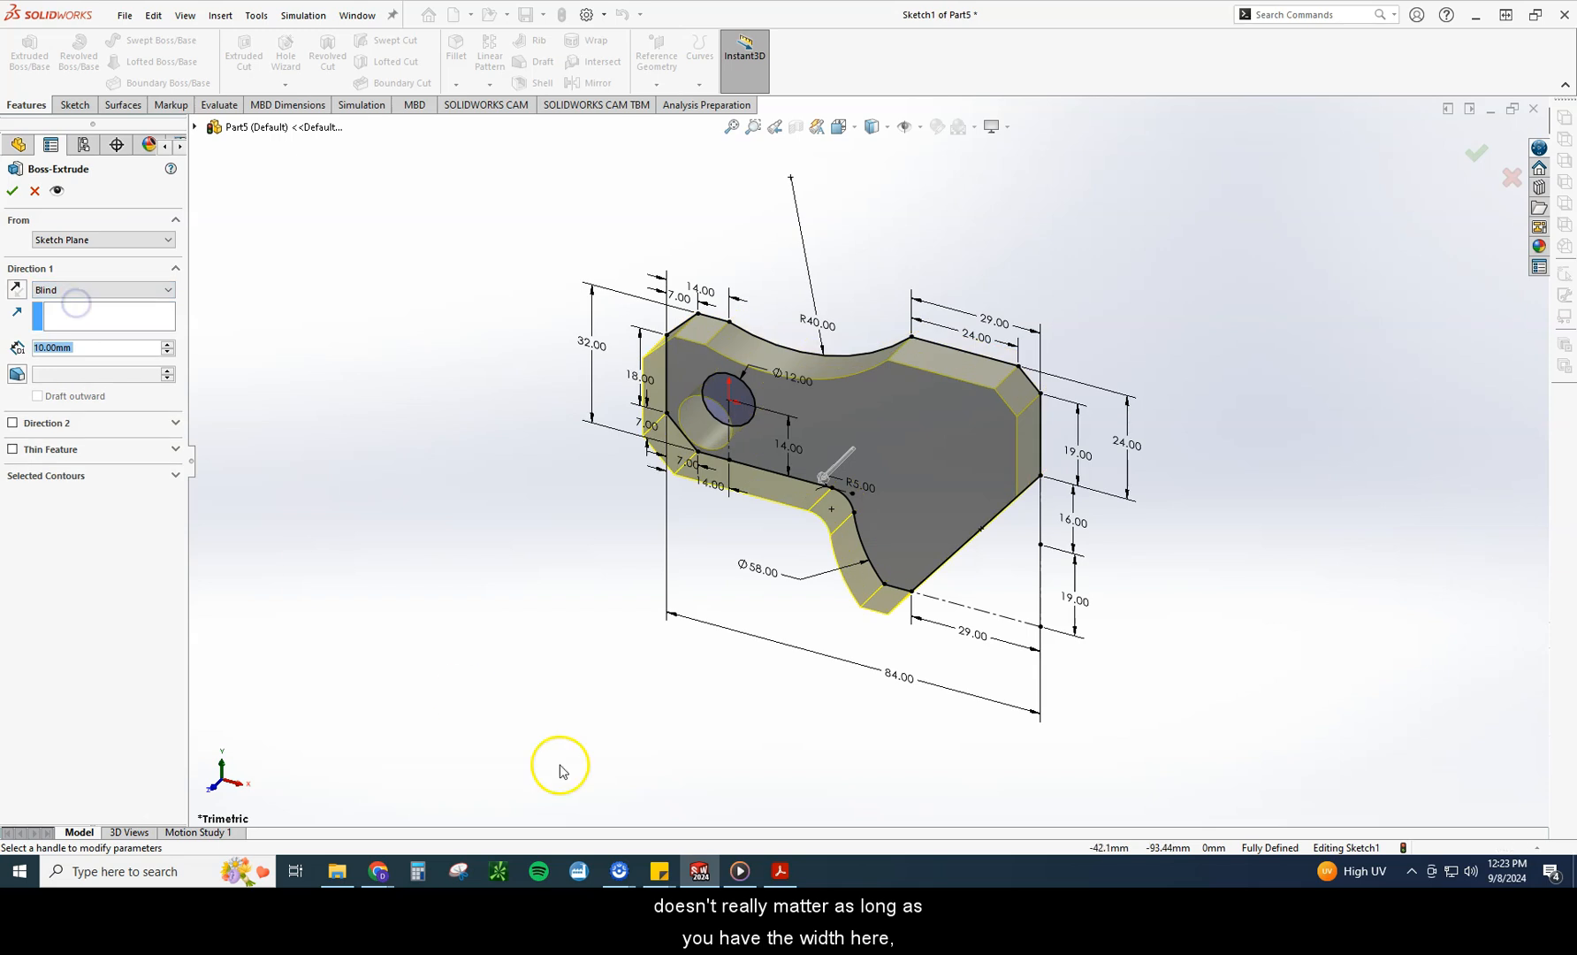
type("45")
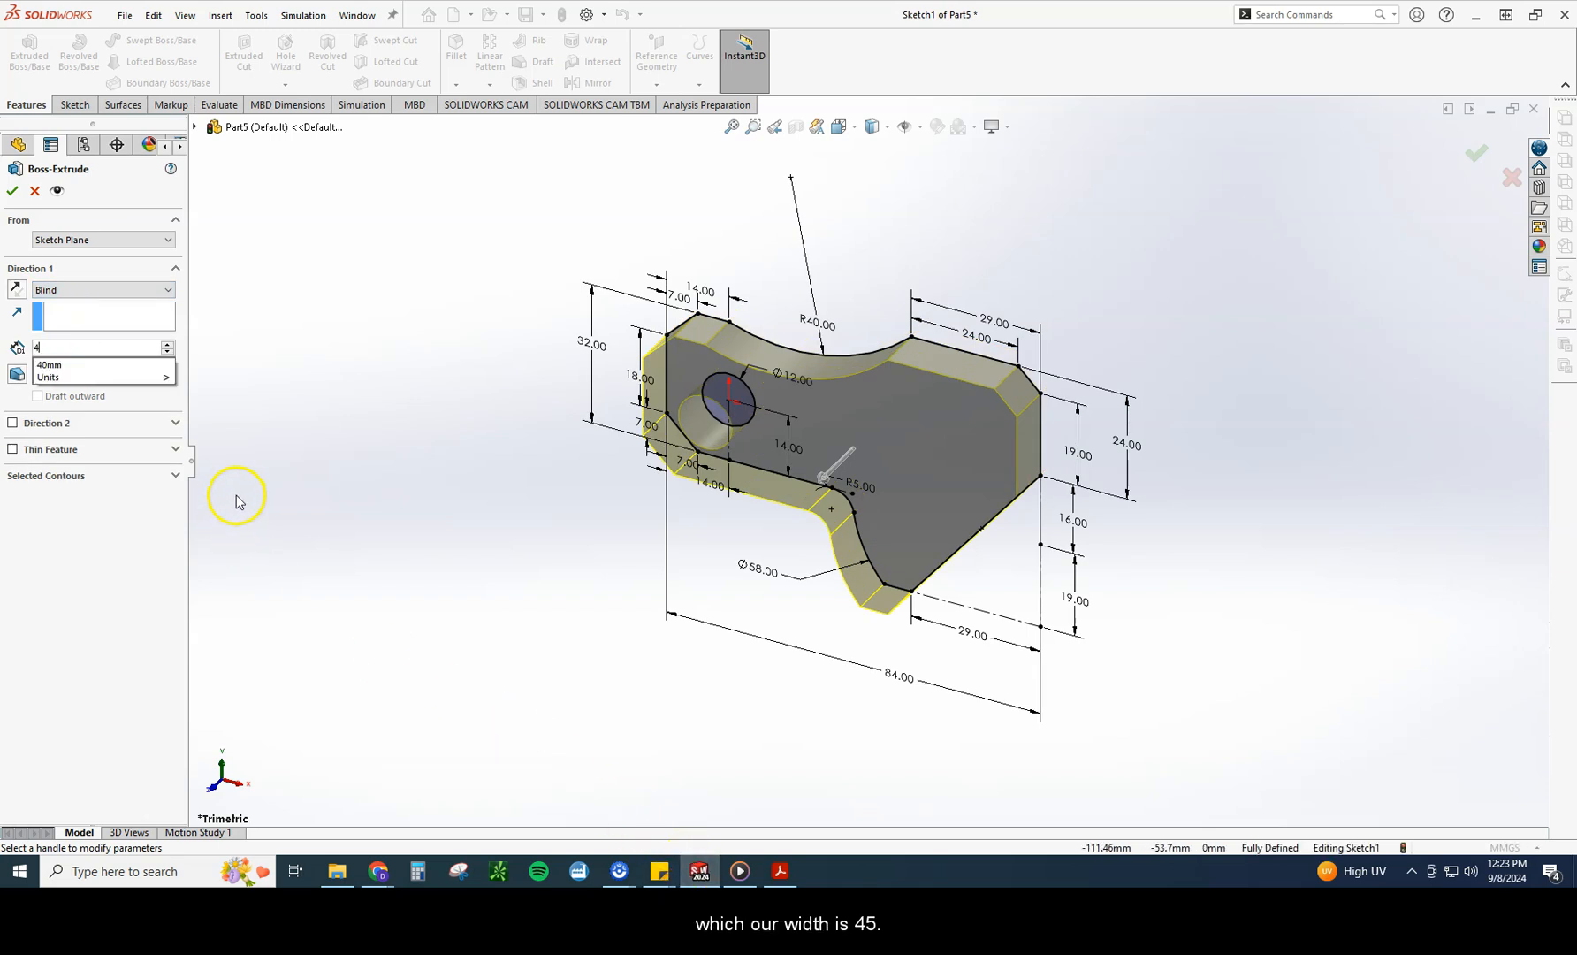
key("Return")
left_click(12, 190)
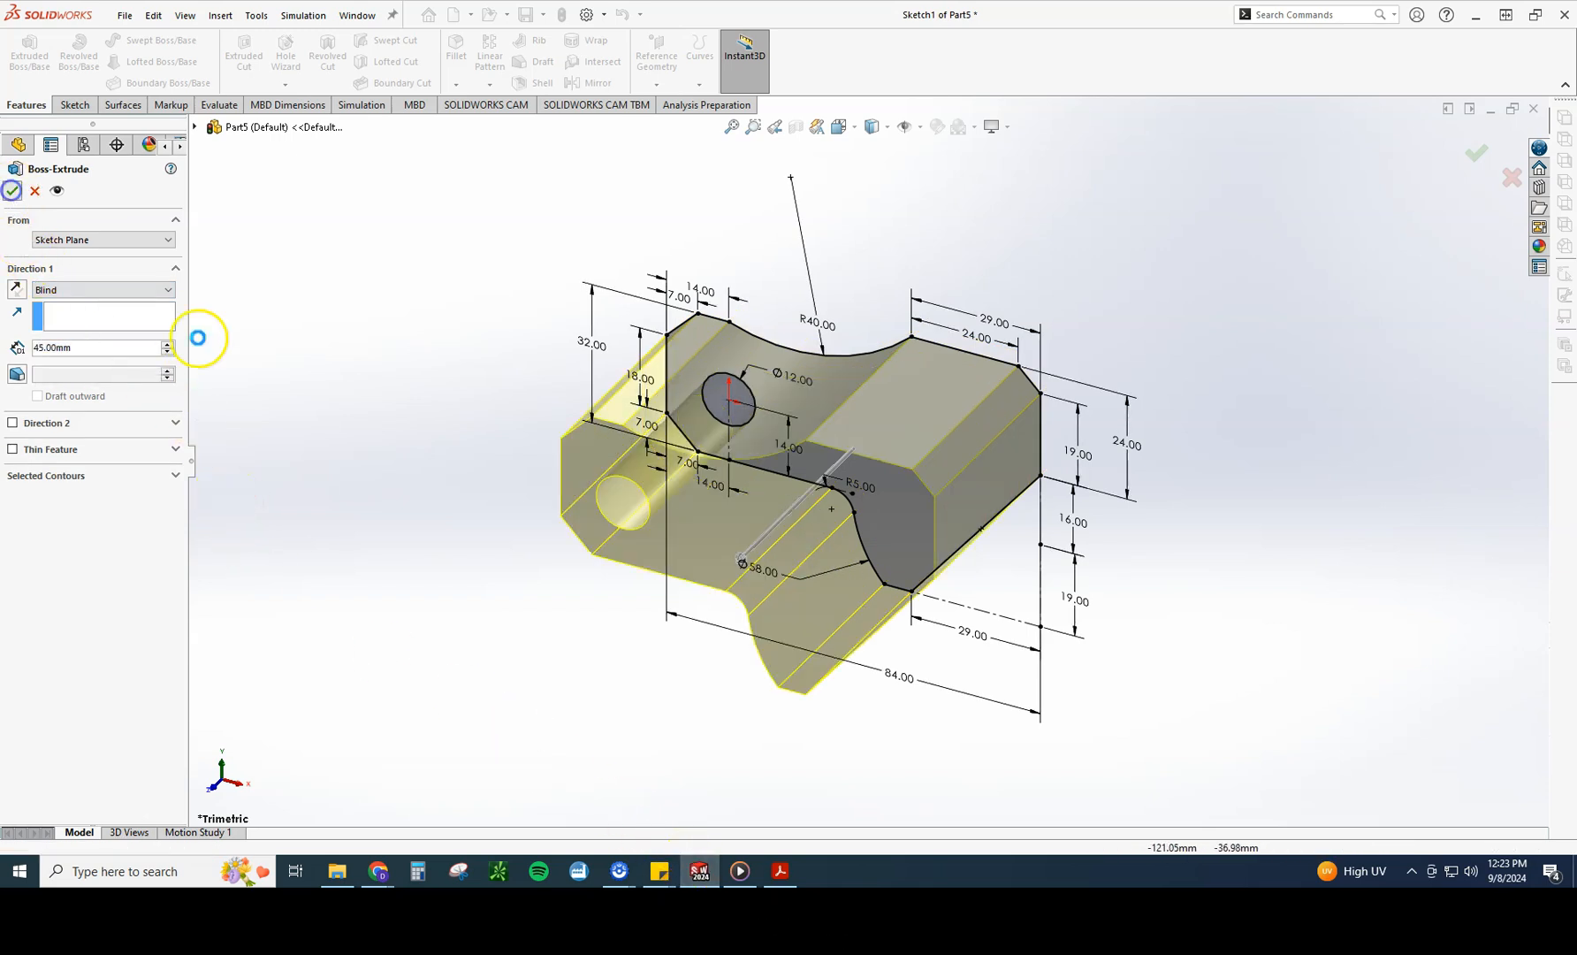
left_click(500, 469)
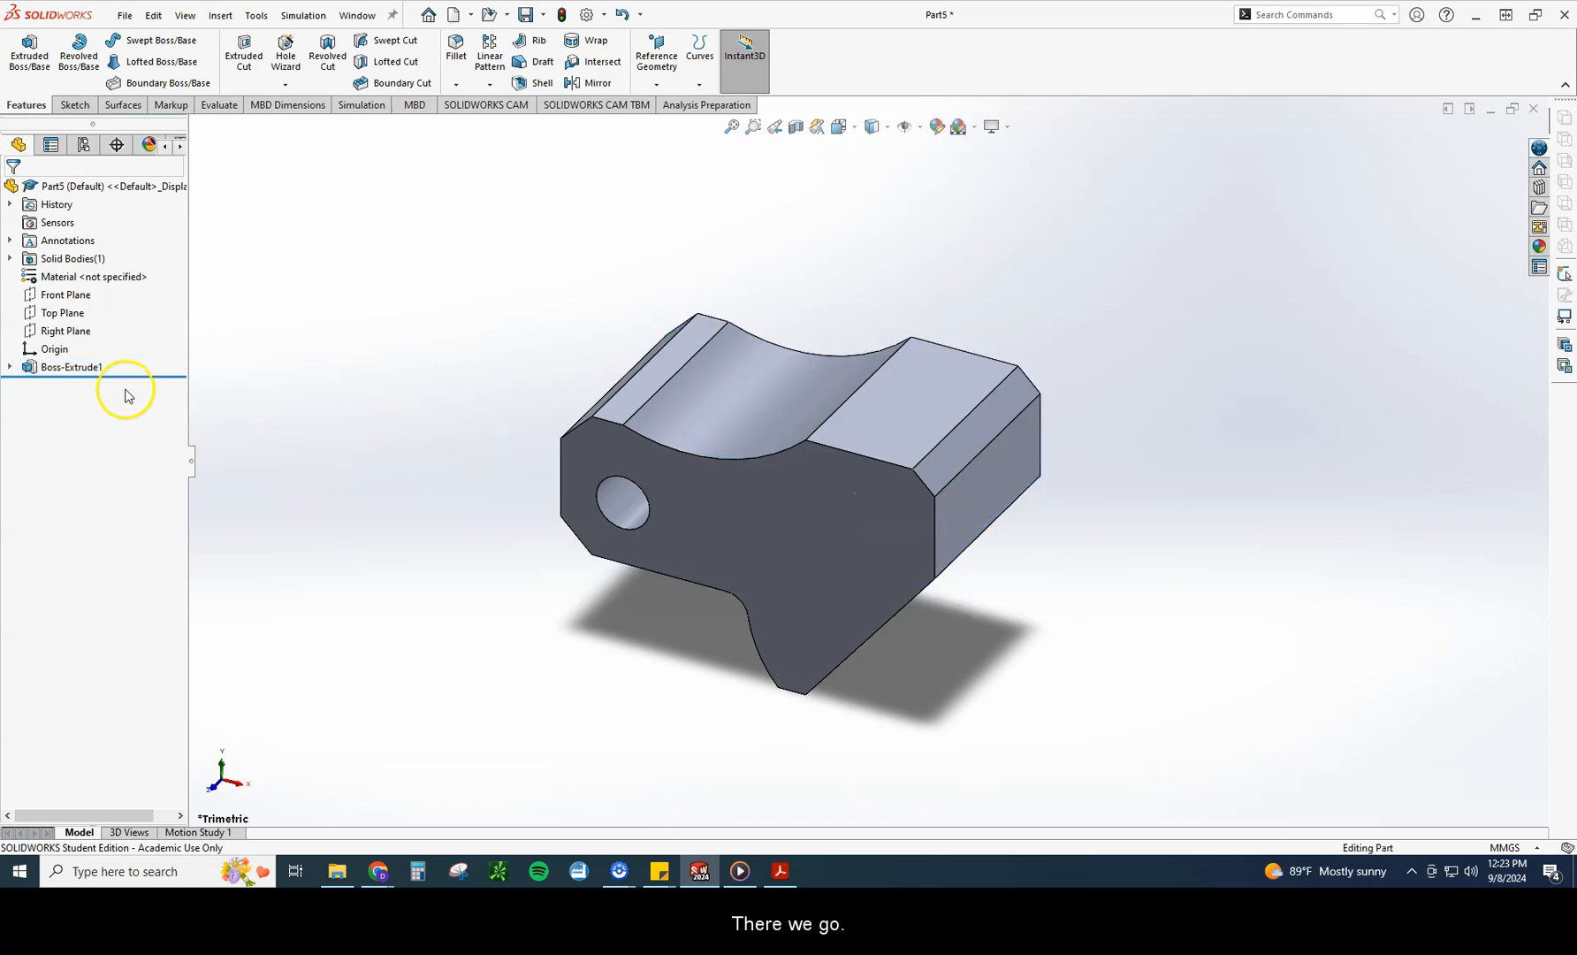
Step: Assign the steel material AISI 1020 to the latch part
right_click(95, 281)
left_click(112, 288)
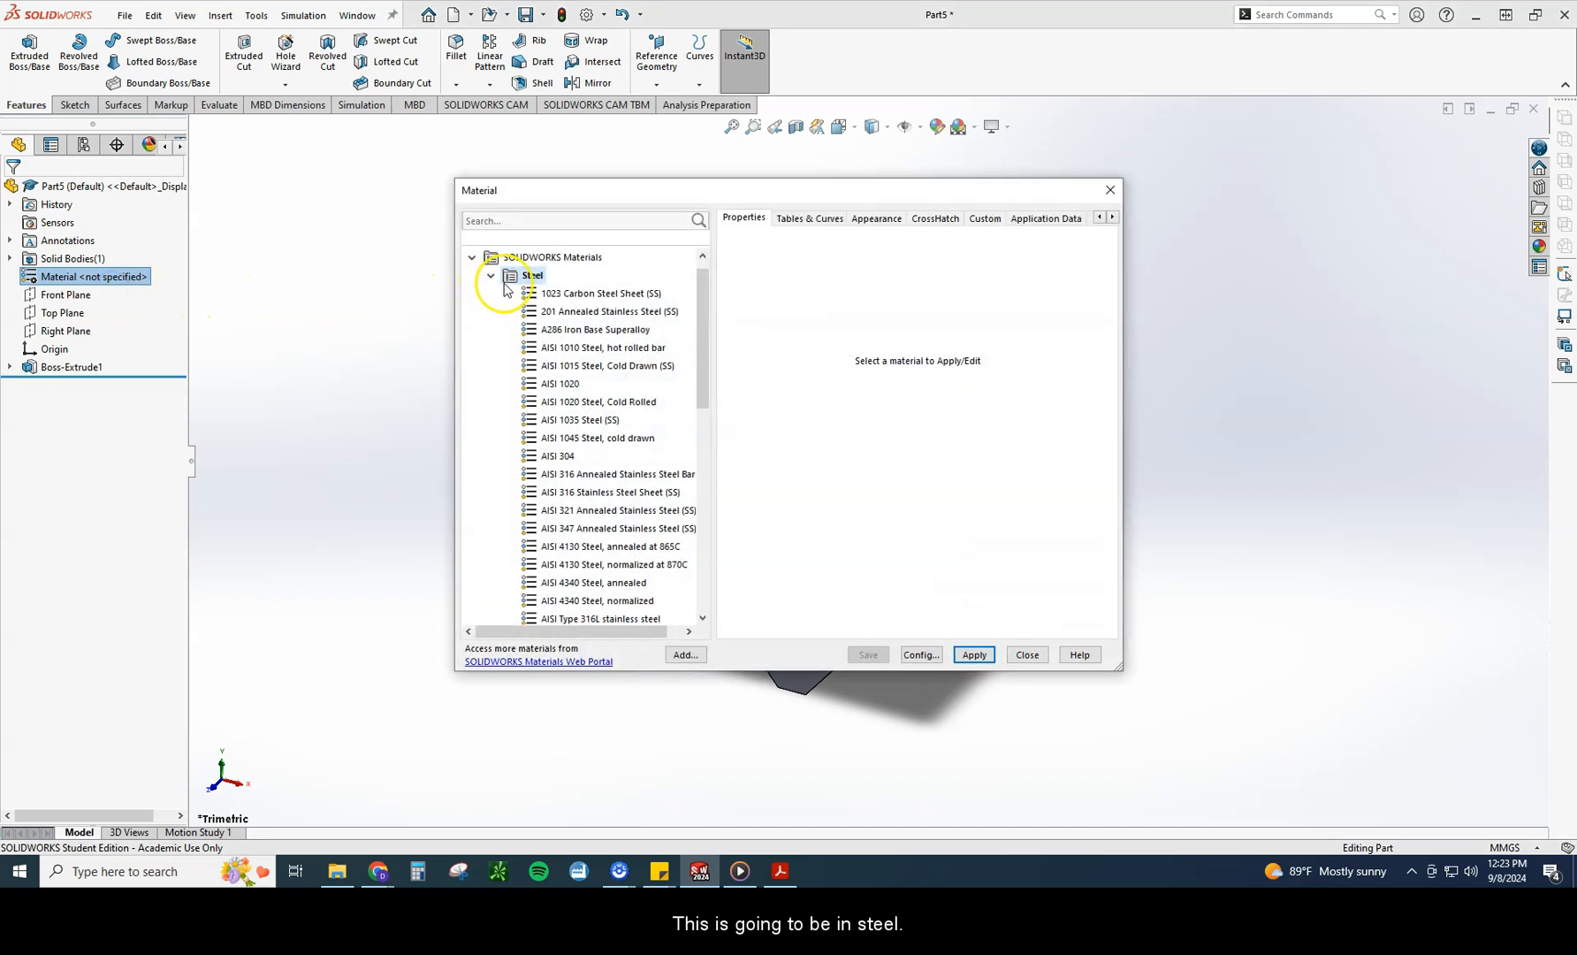
left_click(561, 386)
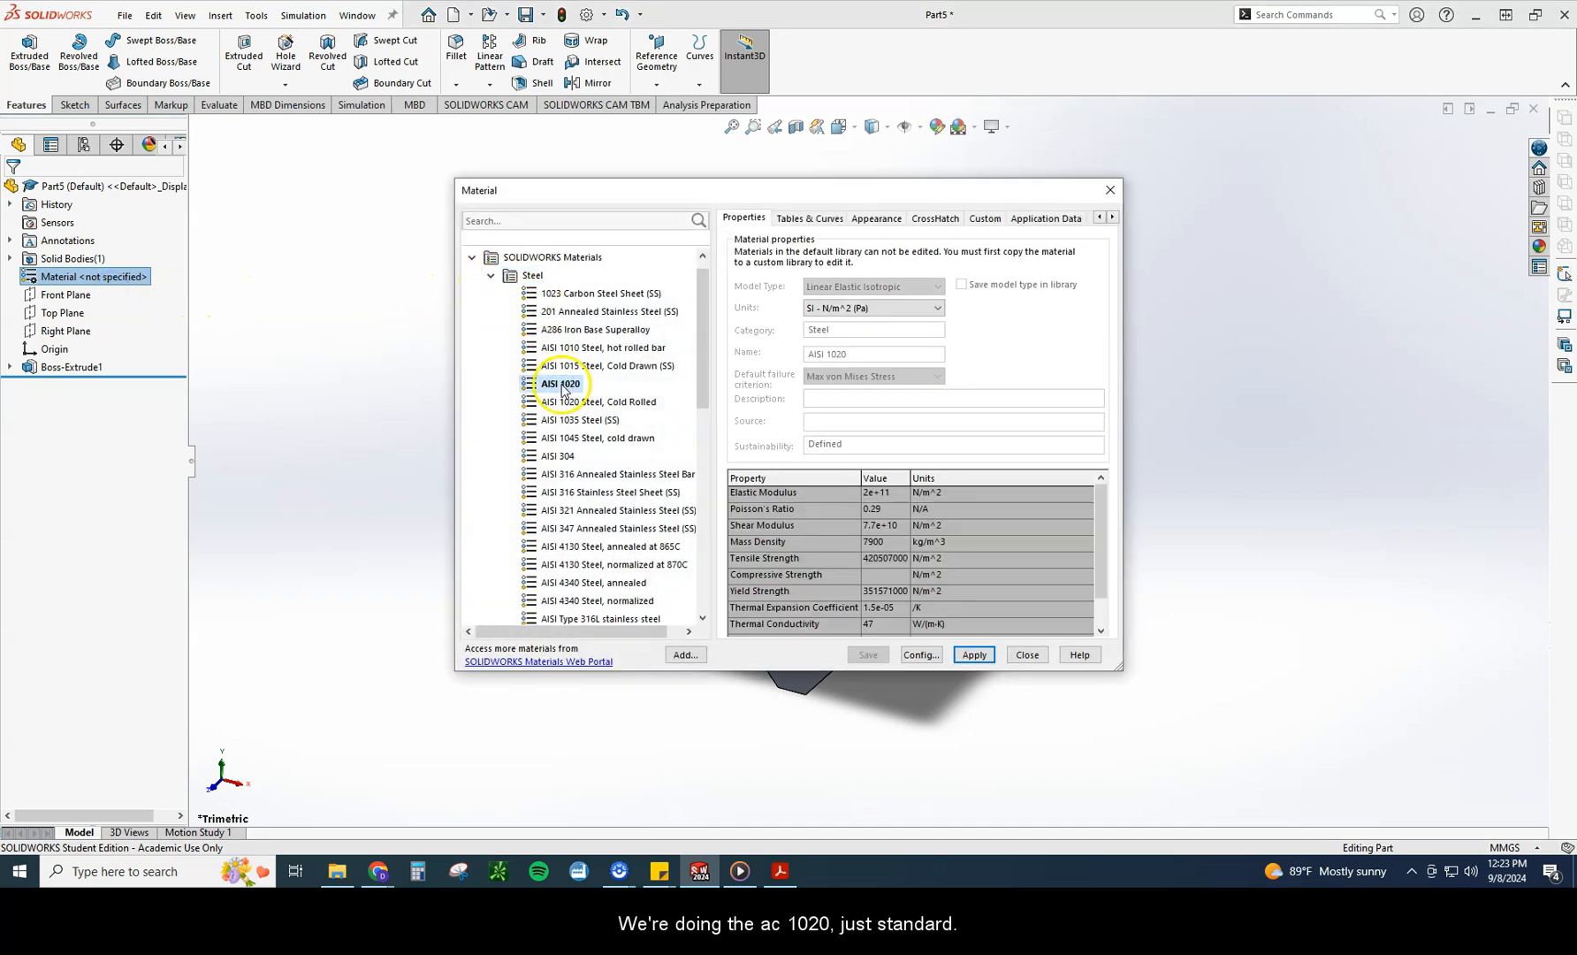
left_click(976, 654)
left_click(1026, 655)
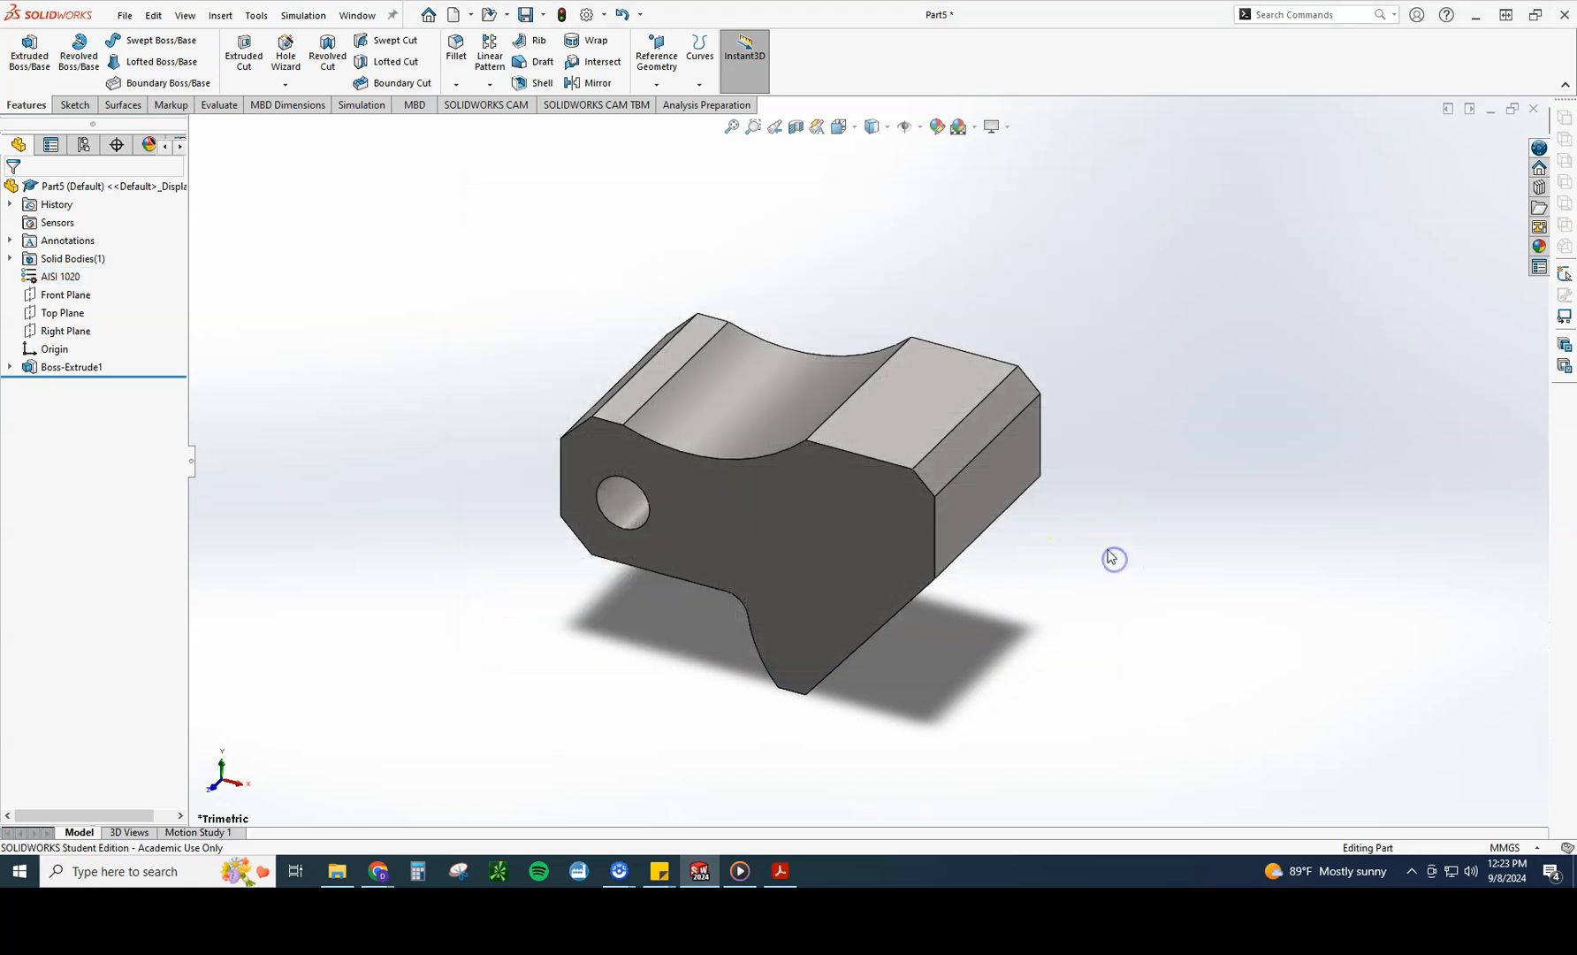